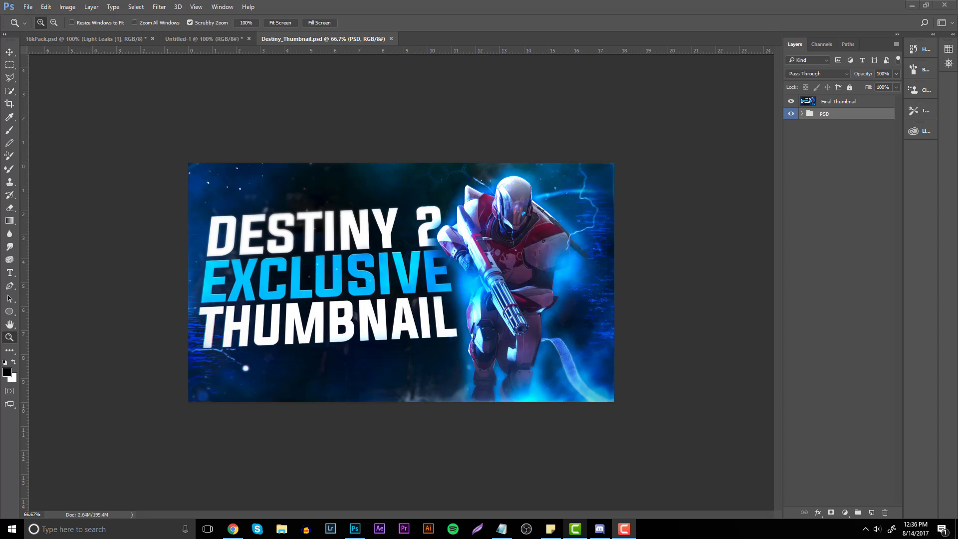
Step: Examine the finished Destiny 2 thumbnail at a reduced zoom level
left_click(343, 368)
scroll(263, 351, "down", 6)
scroll(216, 343, "up", 3)
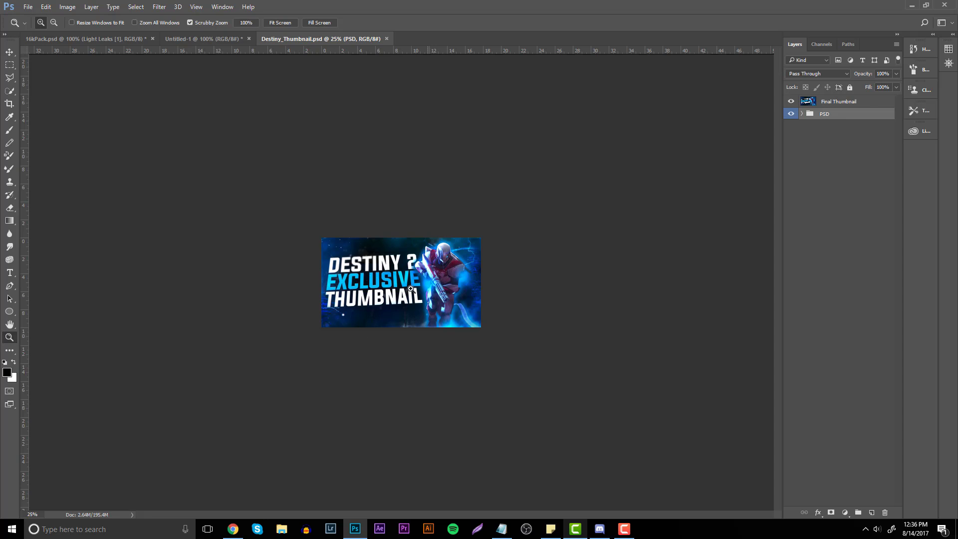
Step: Switch to Chrome, open YouTube in a new tab and search for "destiny"
left_click(233, 529)
left_click(244, 7)
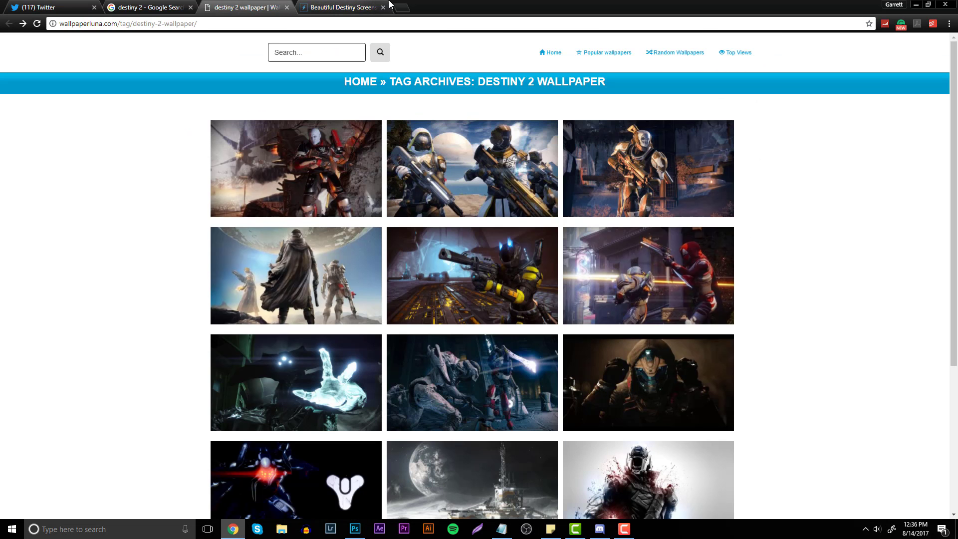
left_click(403, 7)
type("www.youtube")
key("Return")
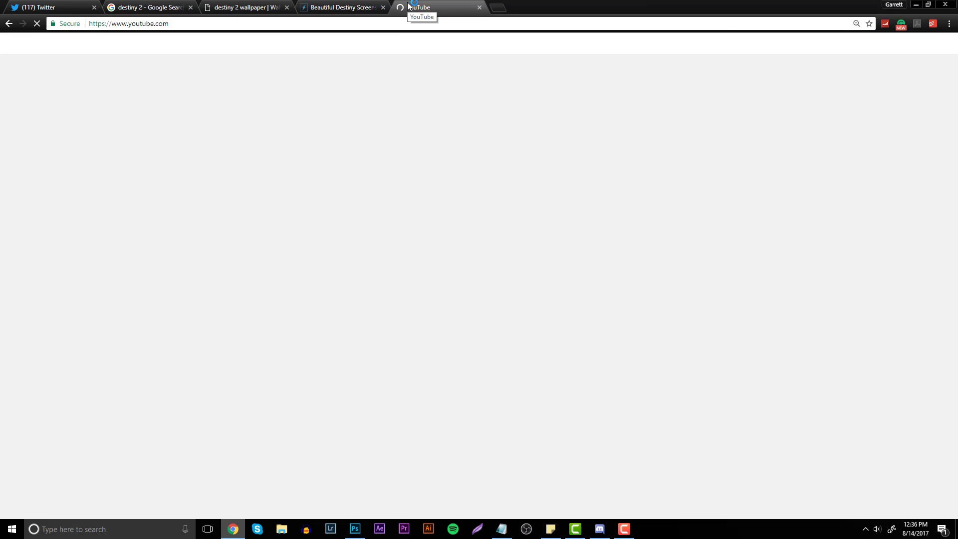
type("destiny")
key("Return")
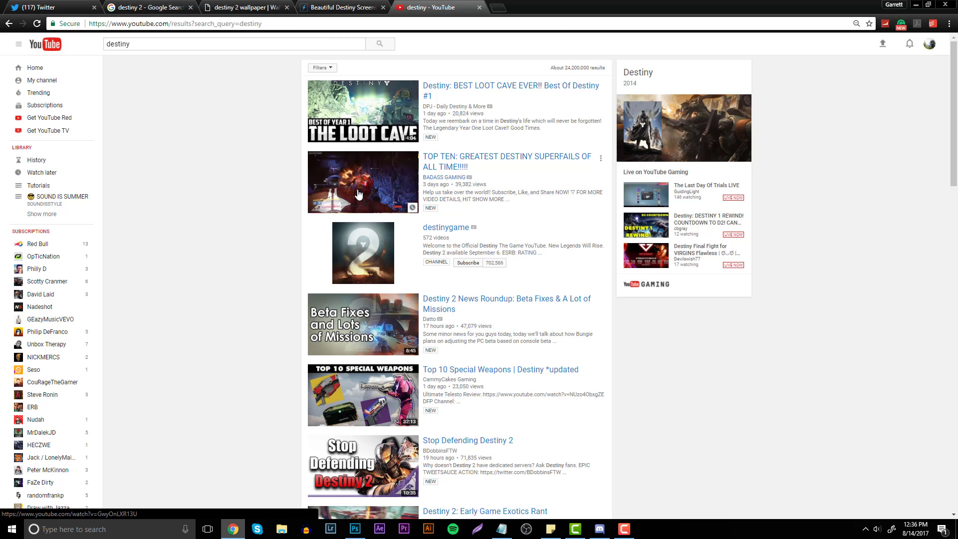
Step: Examine the video thumbnails on the first page of the YouTube results
scroll(246, 189, "down", 10)
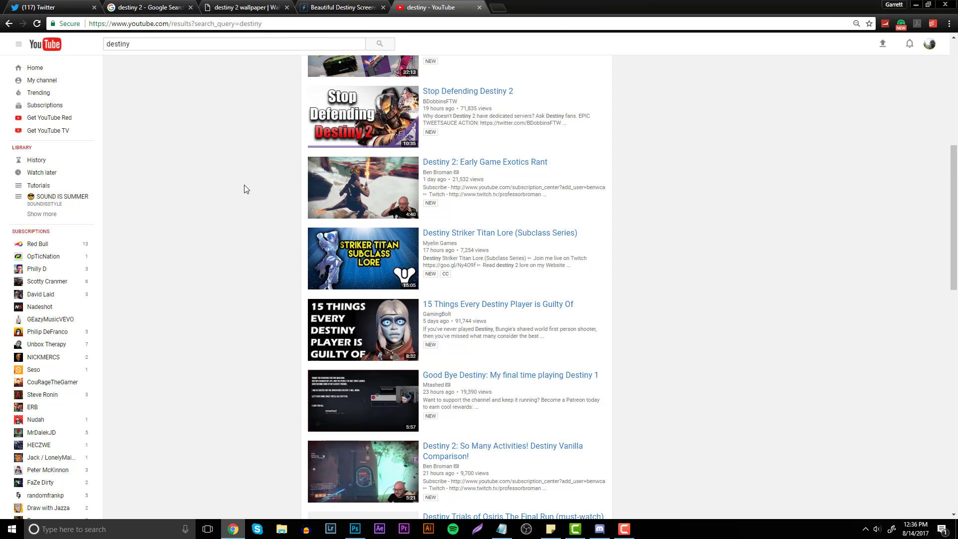
scroll(245, 187, "down", 8)
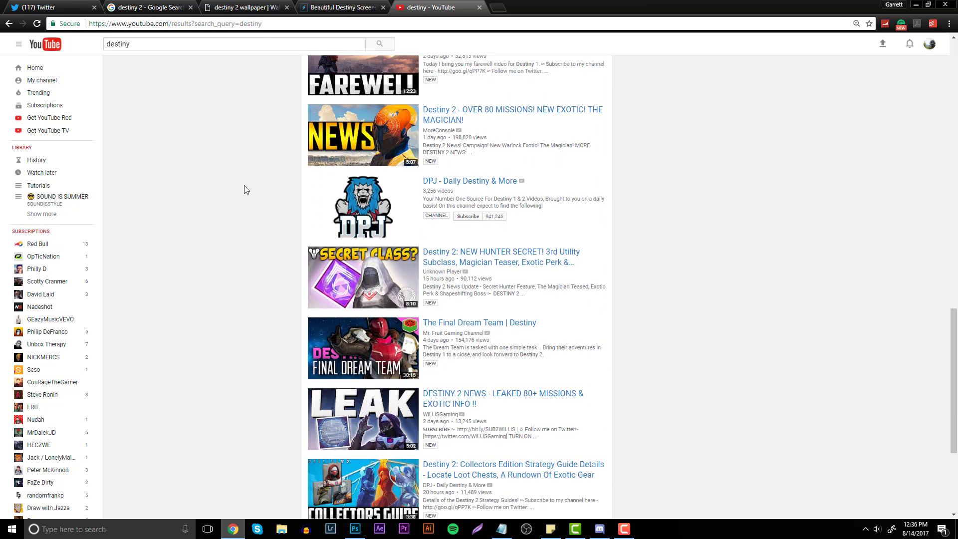
scroll(241, 181, "up", 19)
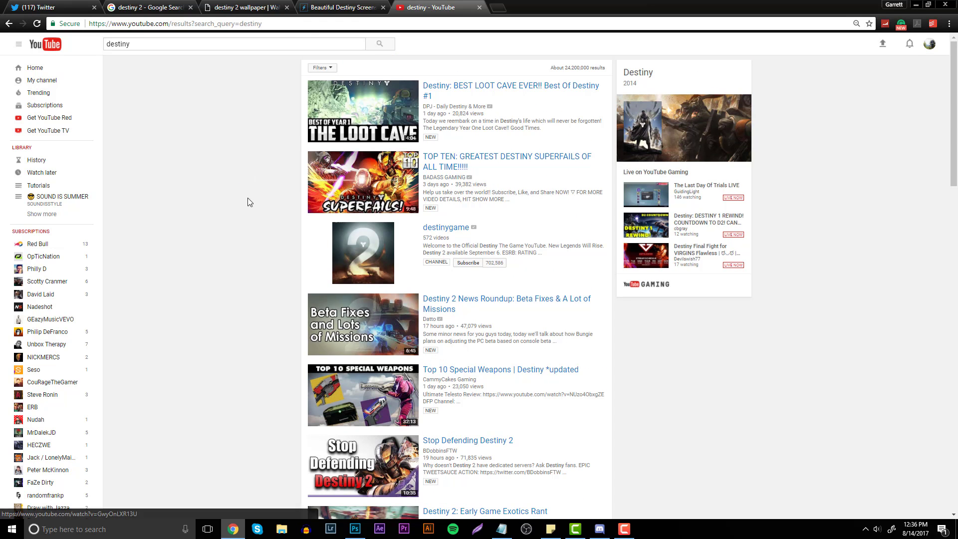
scroll(244, 252, "down", 15)
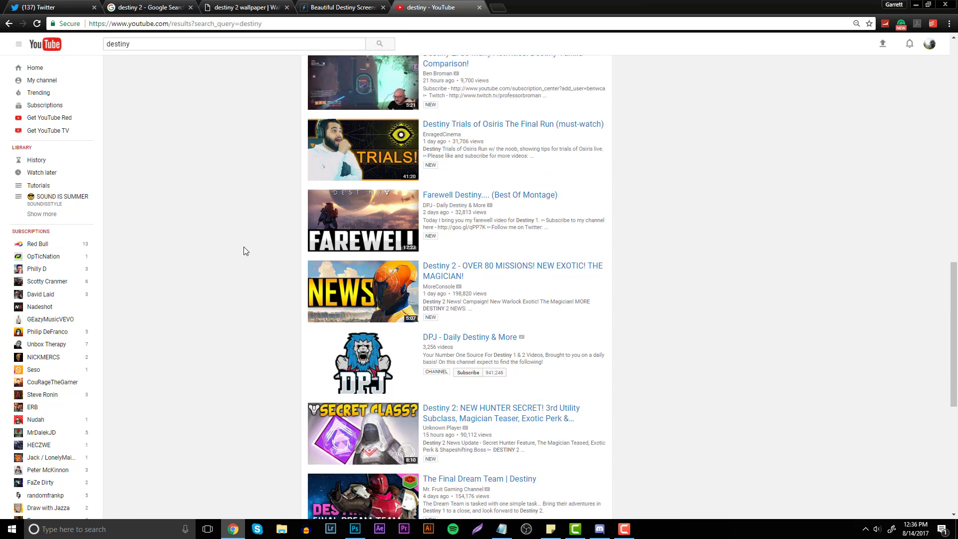
scroll(244, 247, "down", 3)
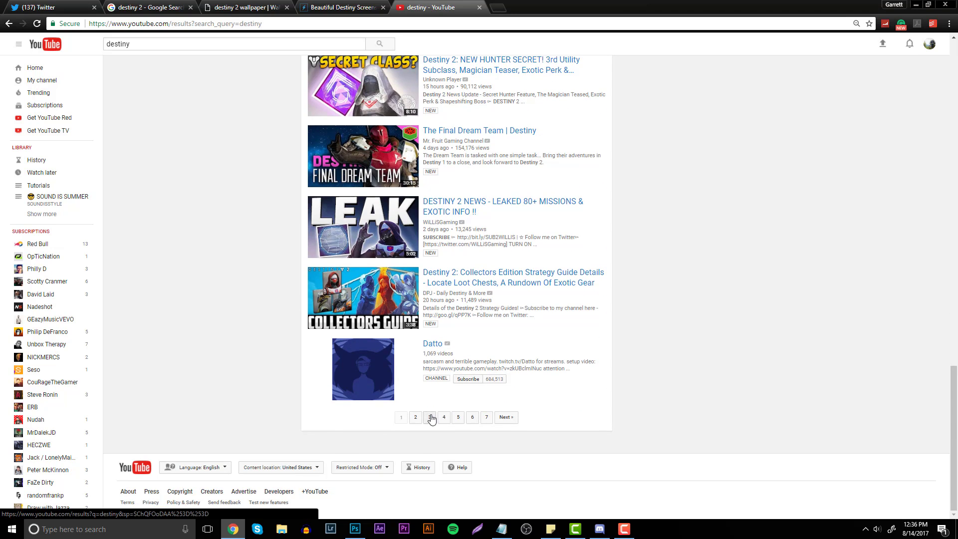
Step: Examine the video thumbnails on the second page of results, finishing by closing the YouTube tab
left_click(415, 418)
scroll(221, 223, "down", 8)
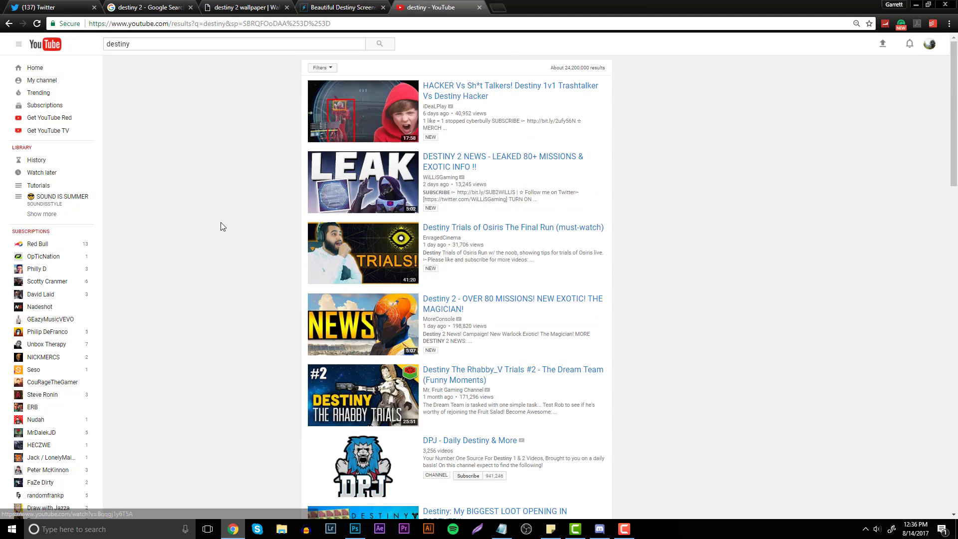
scroll(219, 221, "down", 3)
scroll(222, 225, "down", 3)
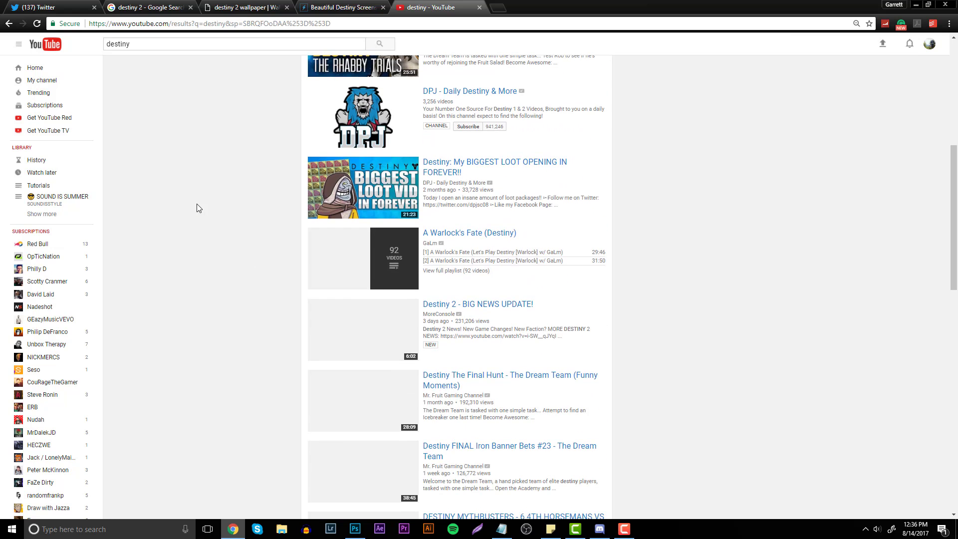
scroll(198, 201, "down", 3)
scroll(198, 198, "down", 3)
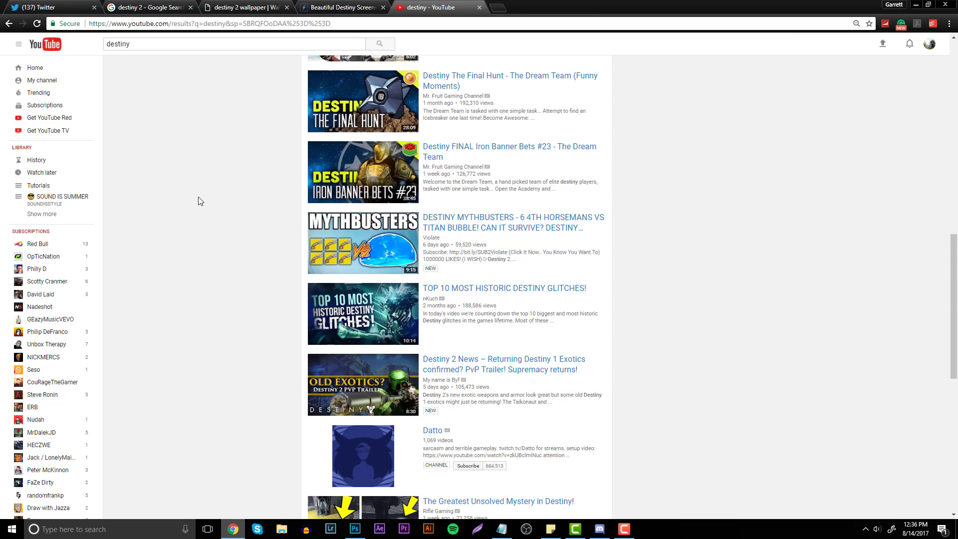
scroll(195, 202, "down", 6)
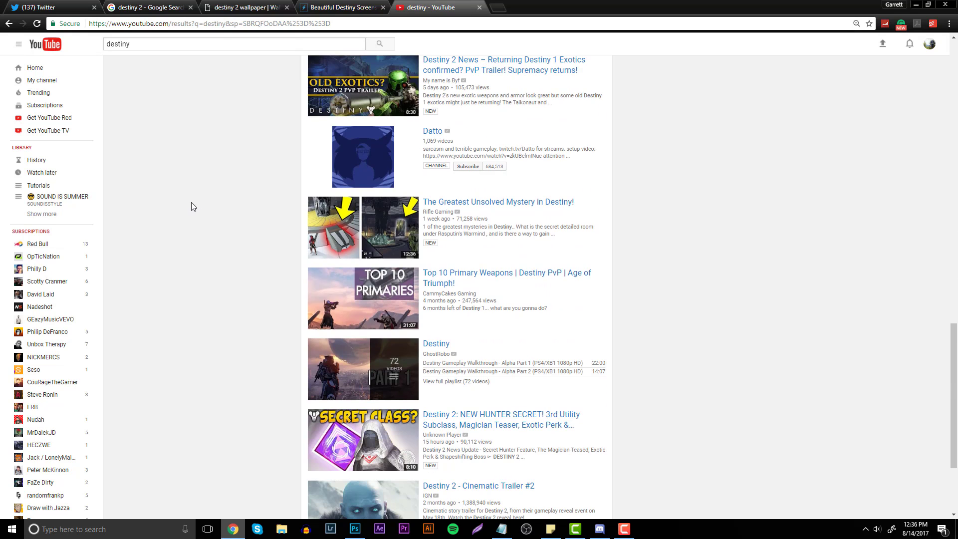
scroll(191, 204, "down", 3)
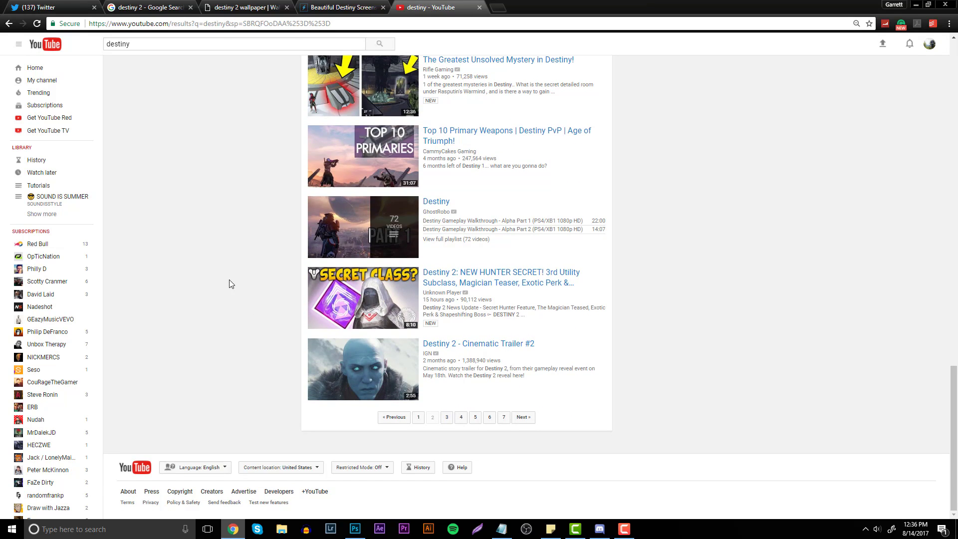
scroll(222, 273, "up", 3)
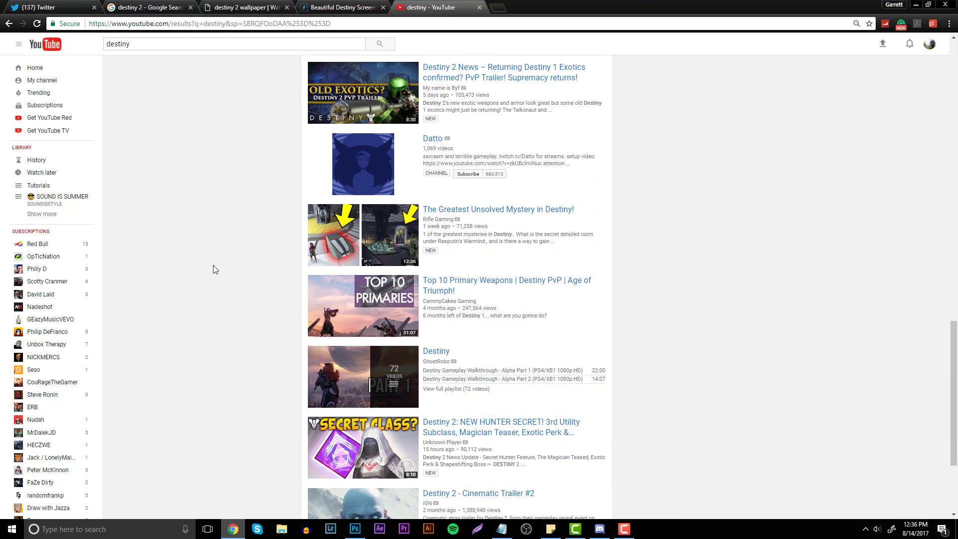
left_click(479, 8)
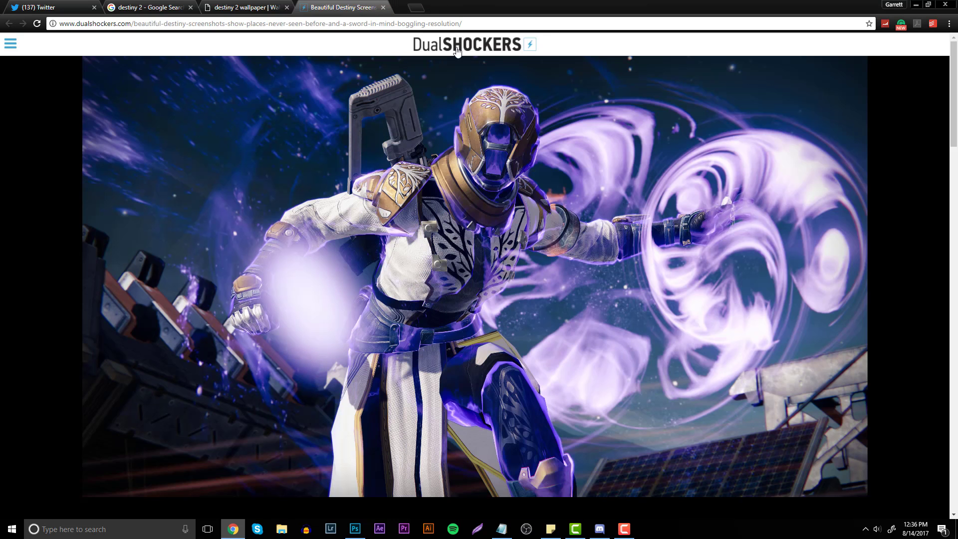
Step: Switch back to Photoshop, inspect the Destiny 2 thumbnail enlarged, and close Destiny_Thumbnail.psd
left_click(354, 530)
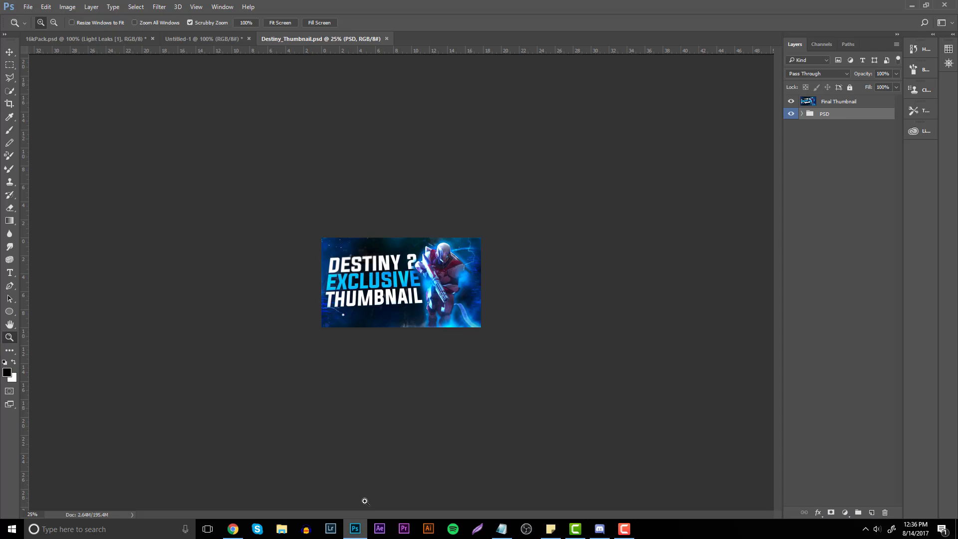
left_click(440, 274)
left_click(441, 273)
left_click(440, 273)
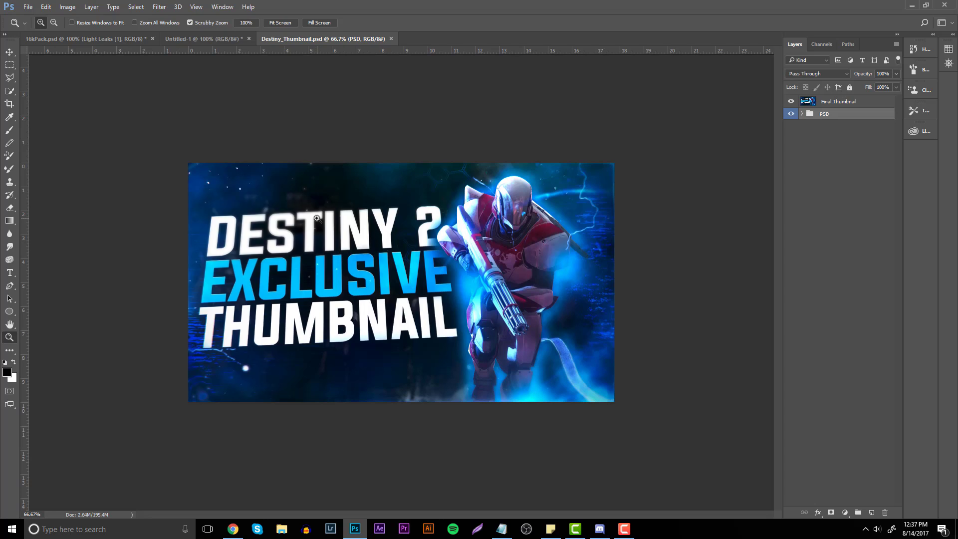
left_click_drag(317, 218, 325, 219)
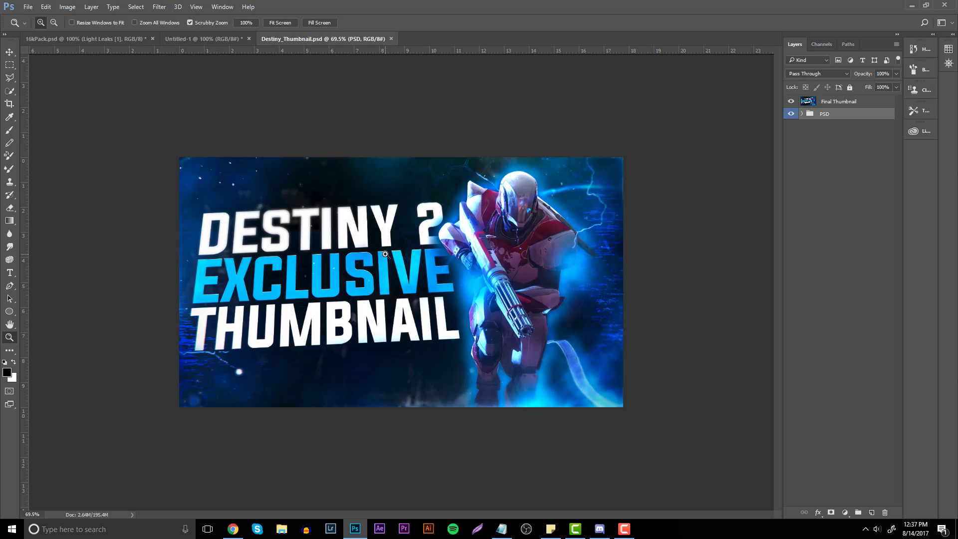
left_click(392, 39)
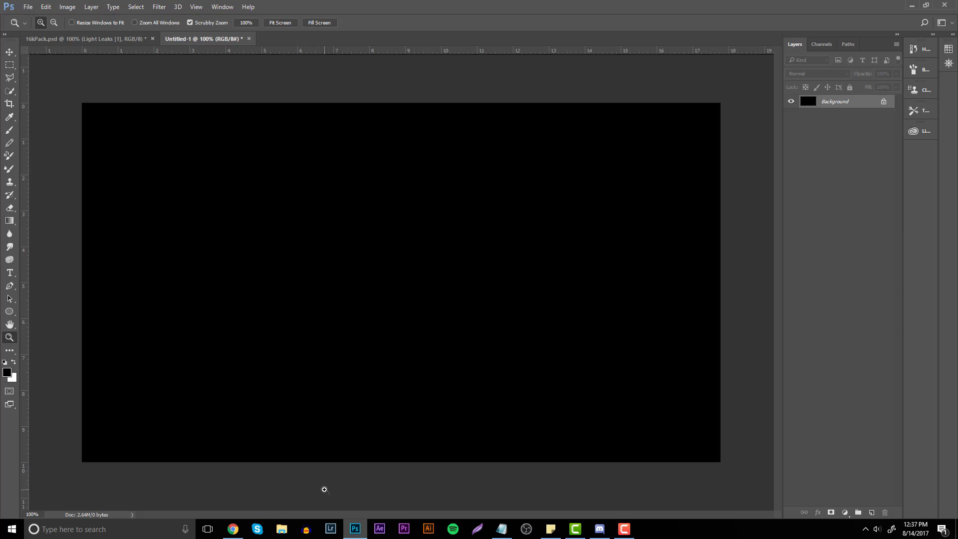
Step: Switch to the Google Images results for destiny 2 in Chrome and preview the PC Gamer image of the armoured rifleman, closing it again
left_click(234, 530)
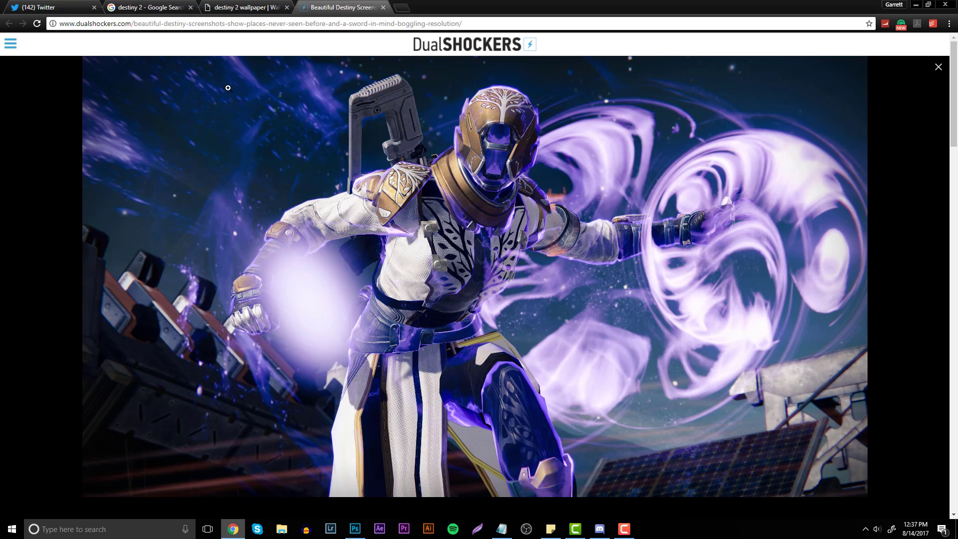
left_click(149, 7)
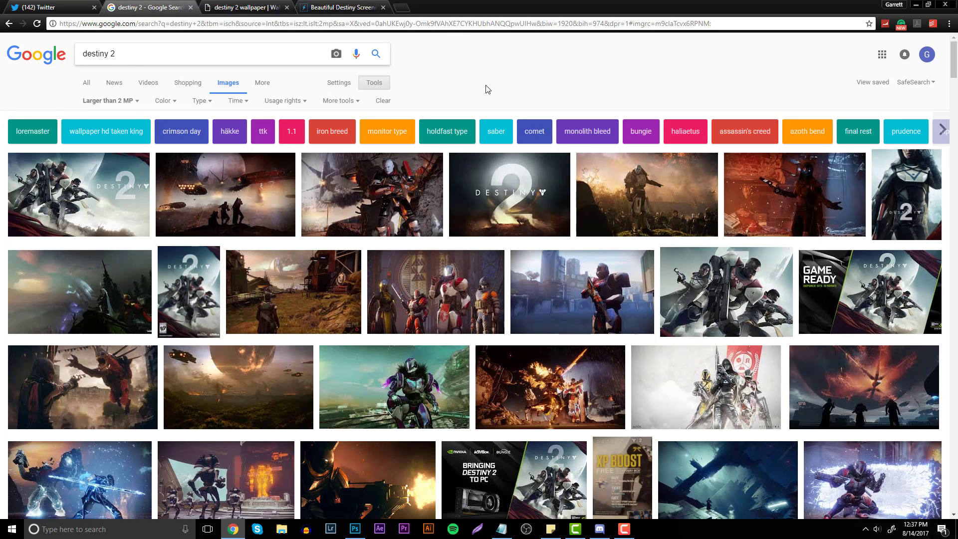
scroll(489, 192, "down", 2)
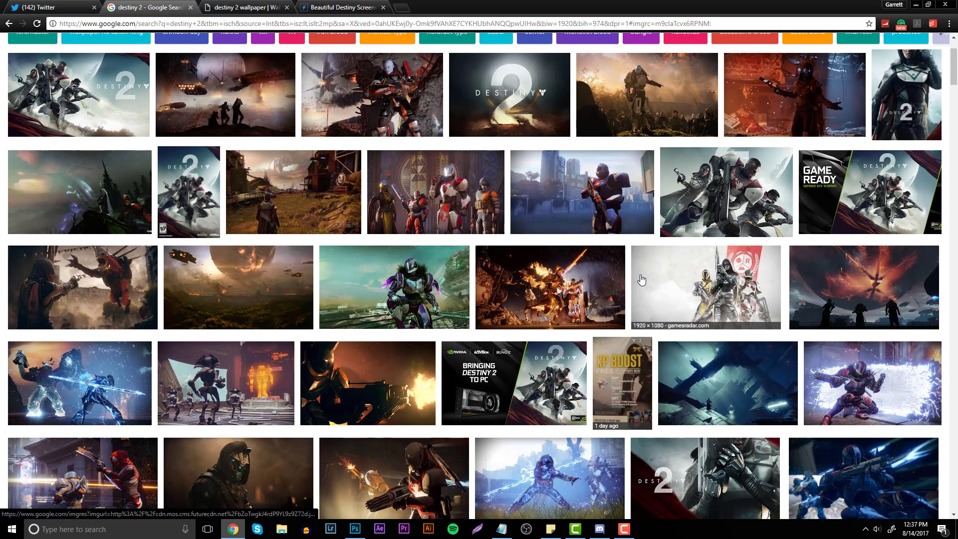
left_click(594, 188)
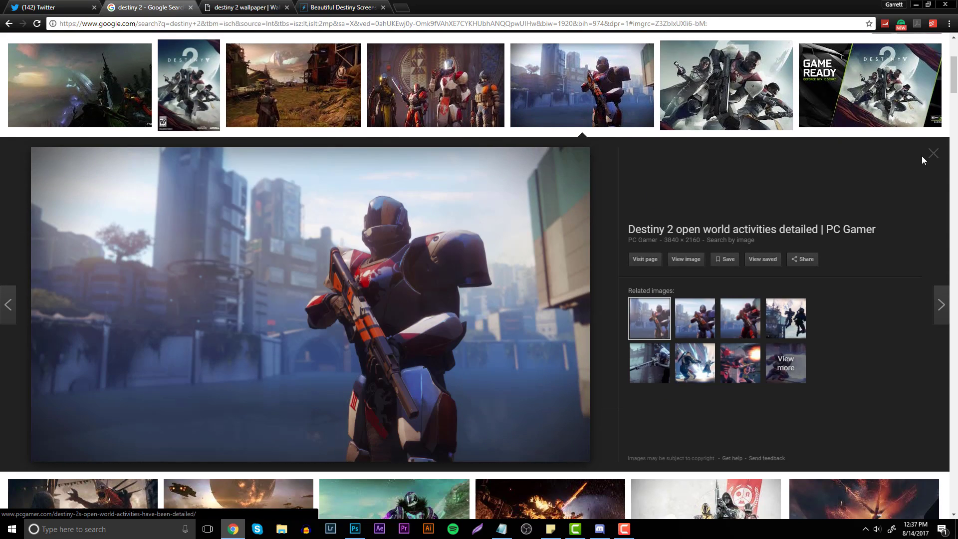
left_click(932, 154)
Step: Preview the image of the character before the glowing white shield and its related images, closing the preview at the end
left_click(846, 279)
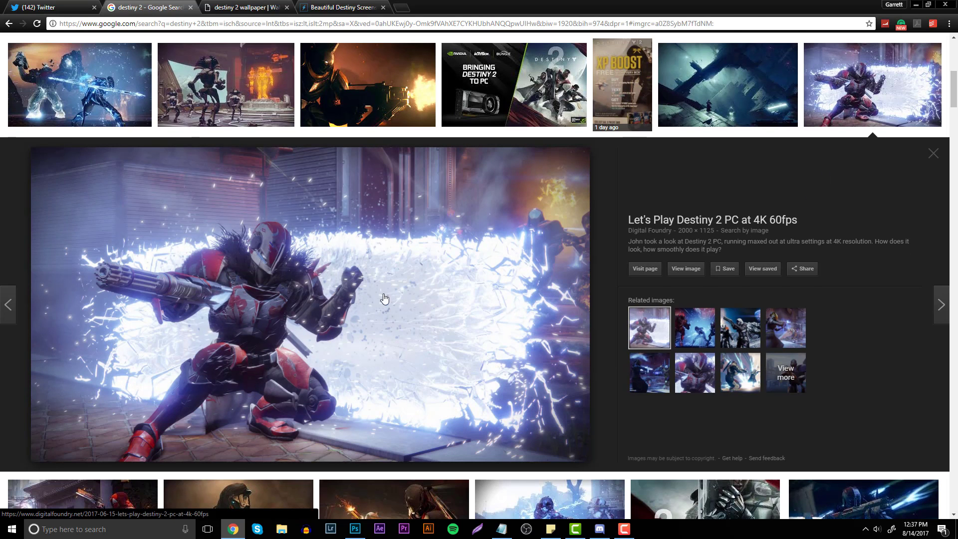
left_click(695, 327)
left_click(694, 363)
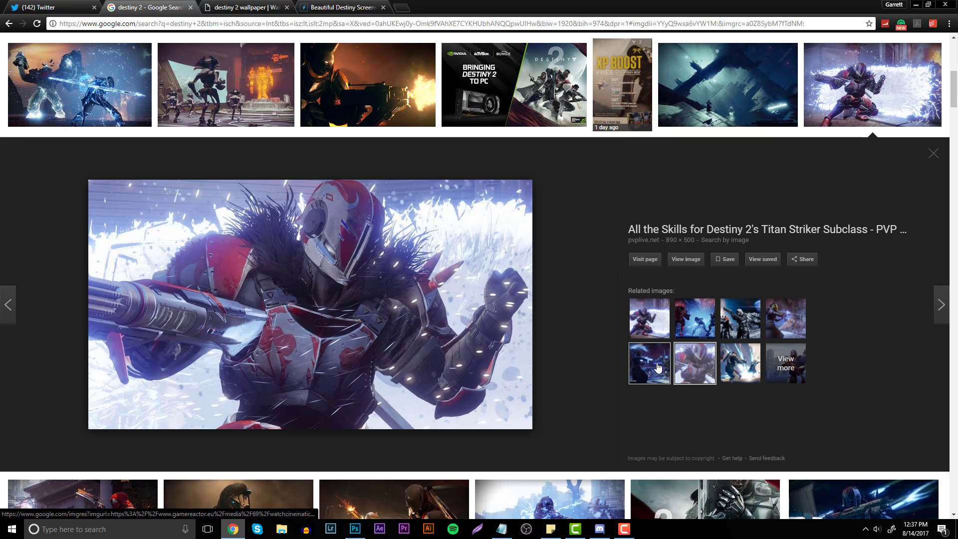
left_click(658, 368)
right_click(938, 175)
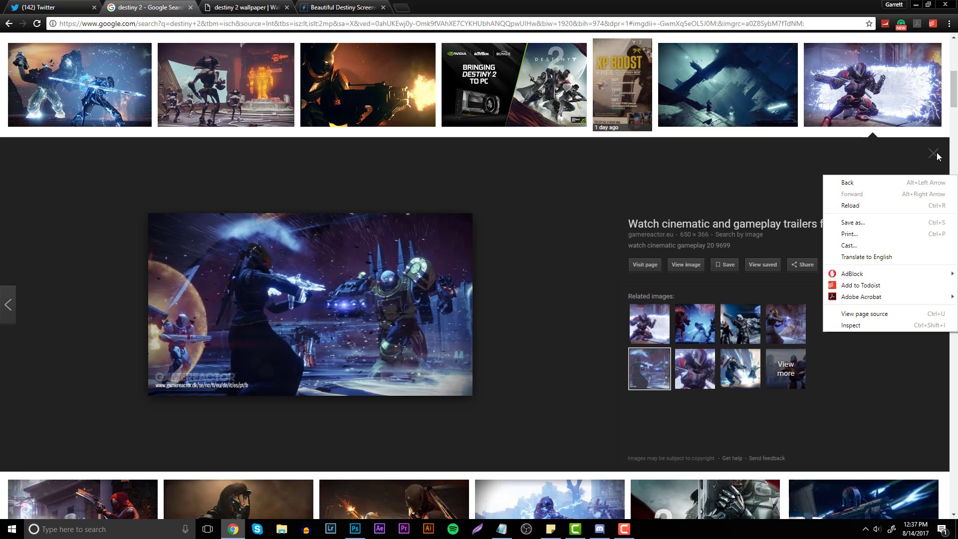
left_click(937, 156)
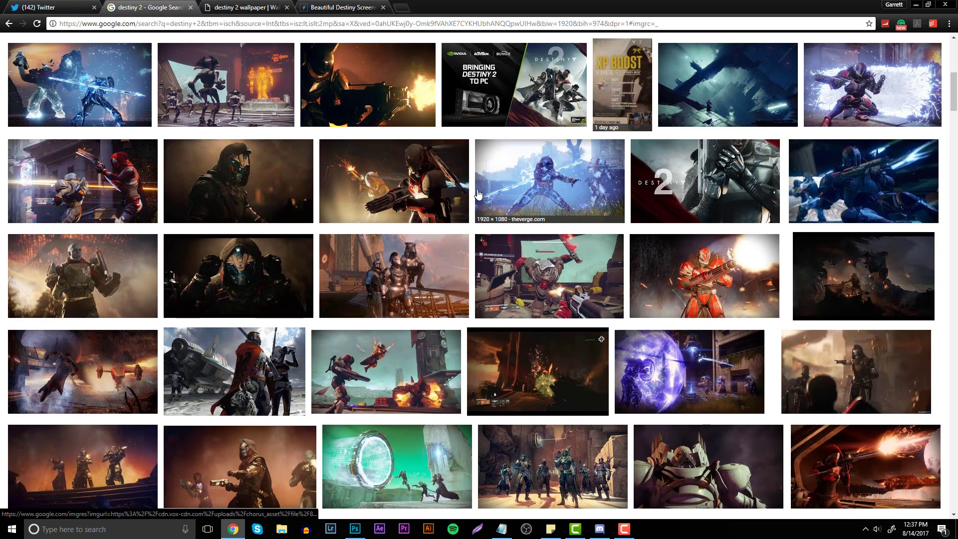
Step: Look through more of the destiny 2 image results and preview the hooded character with the electric blue staff
scroll(460, 191, "down", 2)
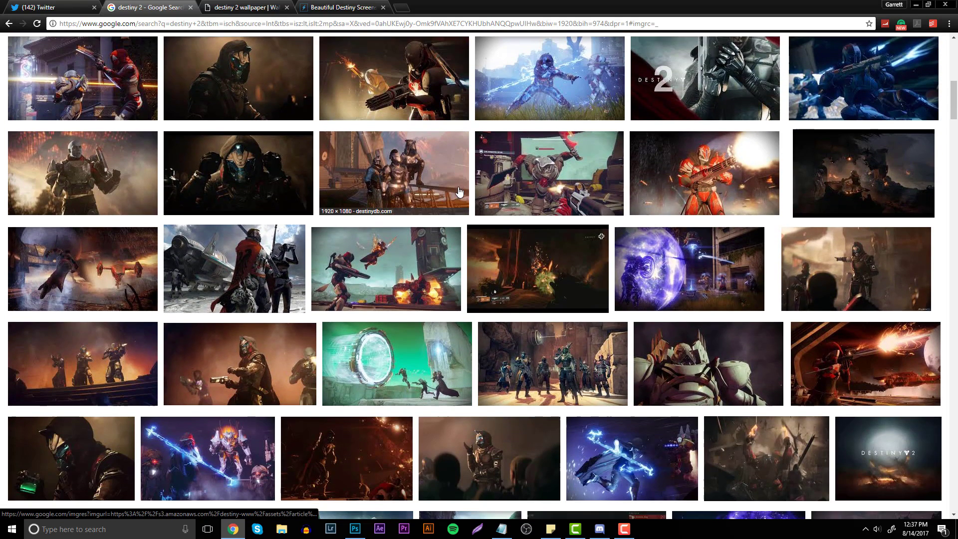
scroll(459, 192, "down", 1)
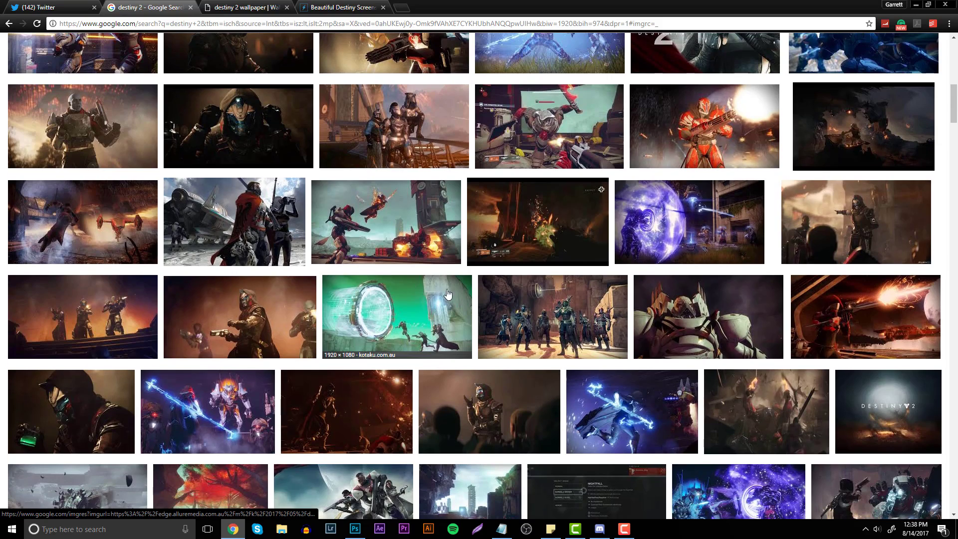
scroll(414, 289, "down", 3)
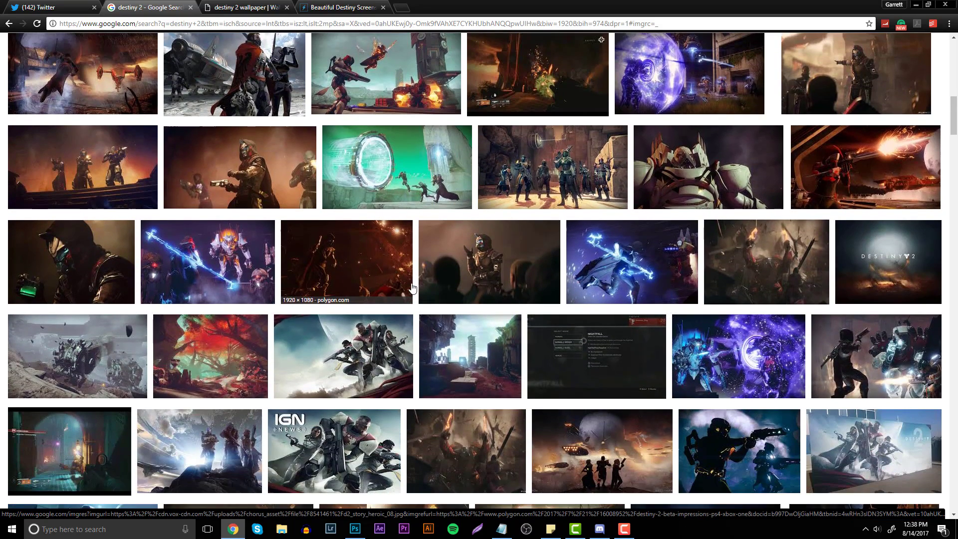
scroll(412, 289, "down", 2)
scroll(390, 283, "down", 2)
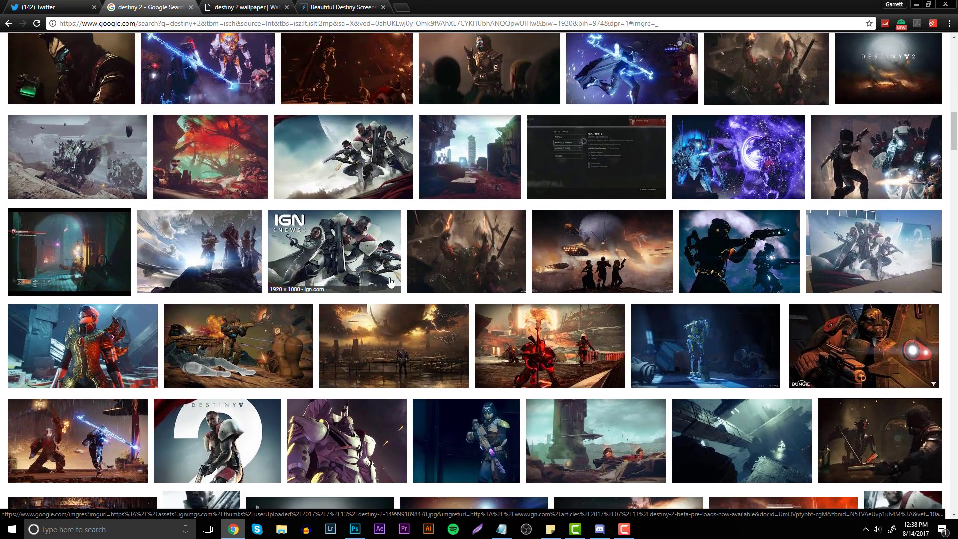
scroll(391, 284, "down", 3)
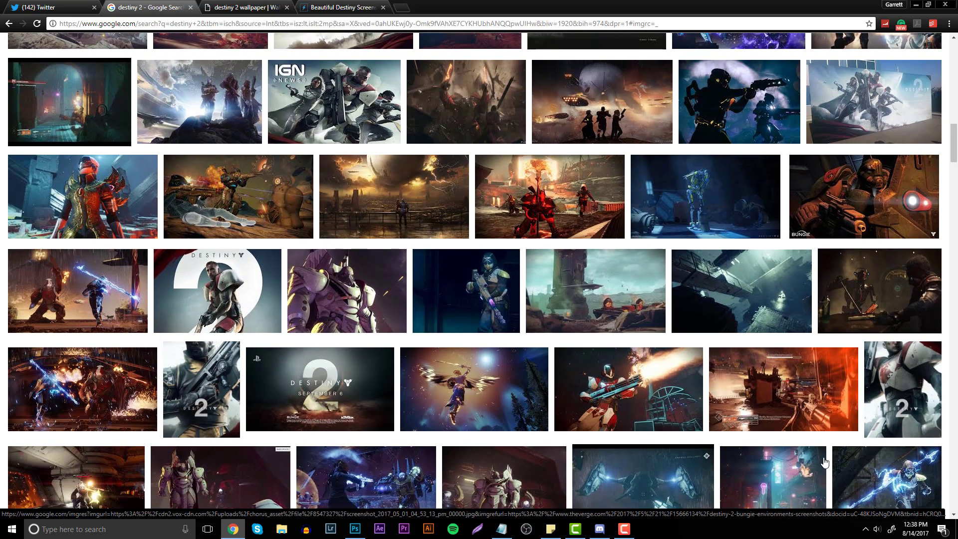
scroll(825, 463, "down", 2)
left_click(880, 378)
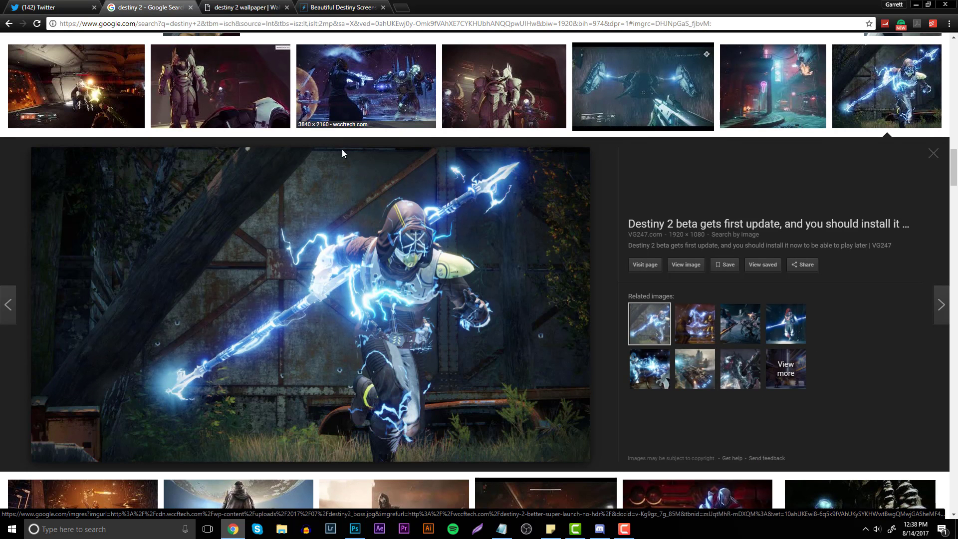
Step: Look over the DualShockers screenshot and the wallpaperluna Destiny 2 wallpaper gallery, ending back on the Google Images results
left_click(326, 5)
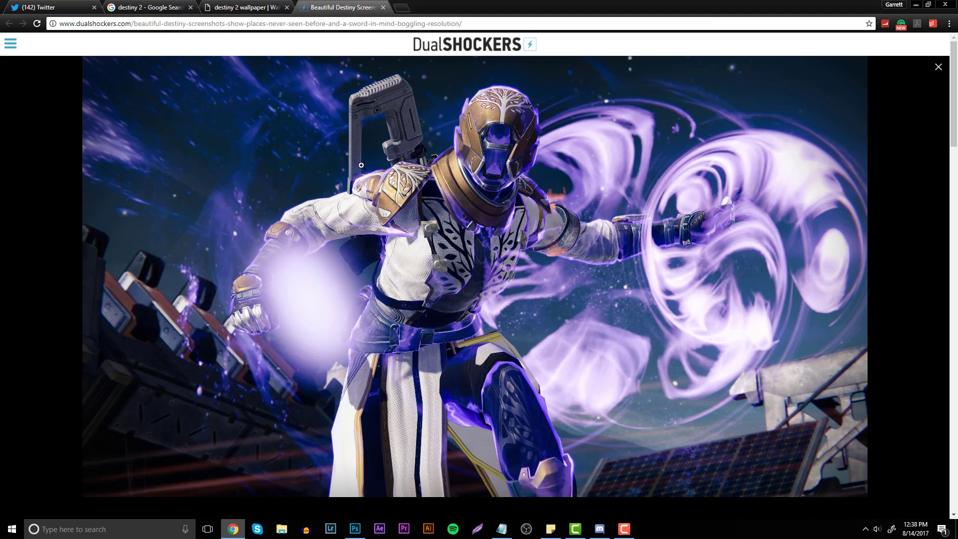
left_click(244, 5)
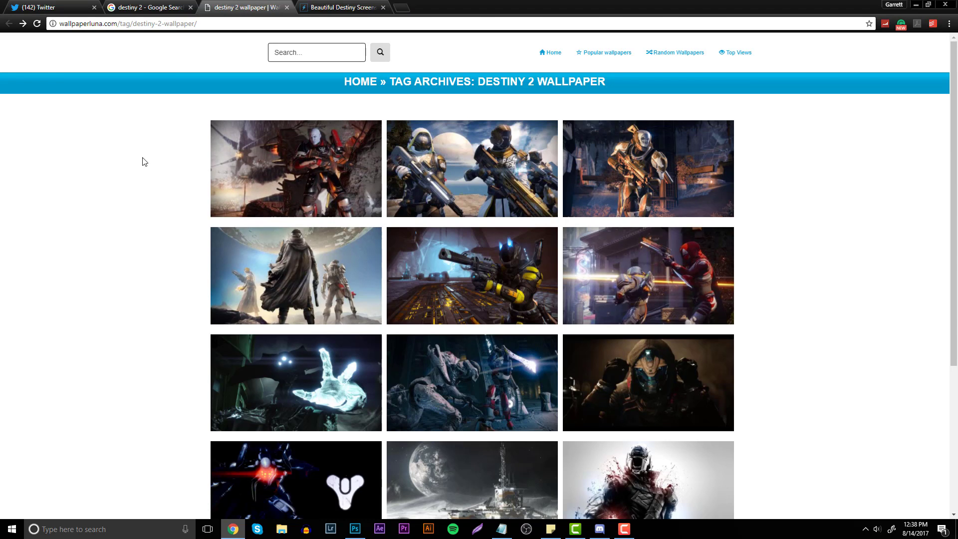
left_click(159, 6)
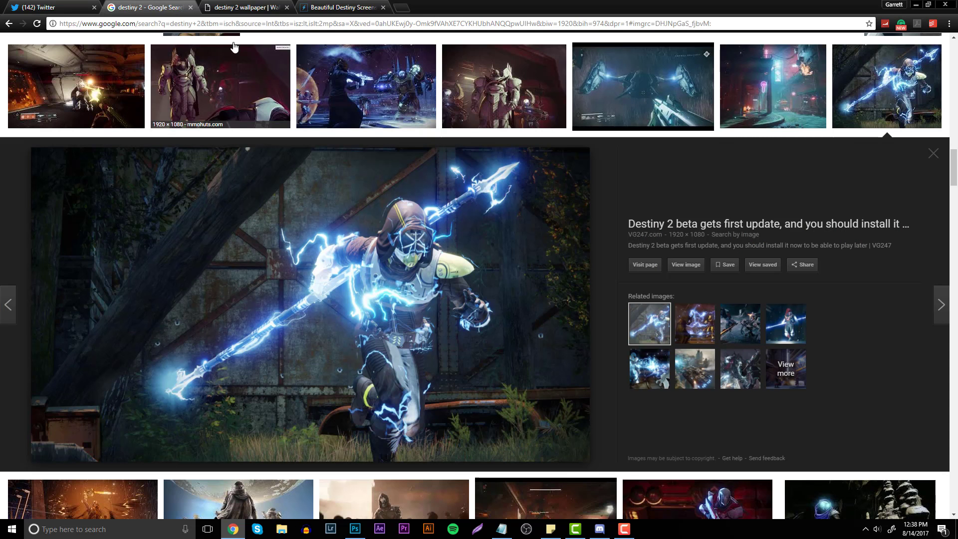
Step: Copy the Best Destiny 2 HD Wallpaper image from wallpaperluna and paste it into the Untitled-1 document in Photoshop
key("ctrl+Tab")
left_click(453, 247)
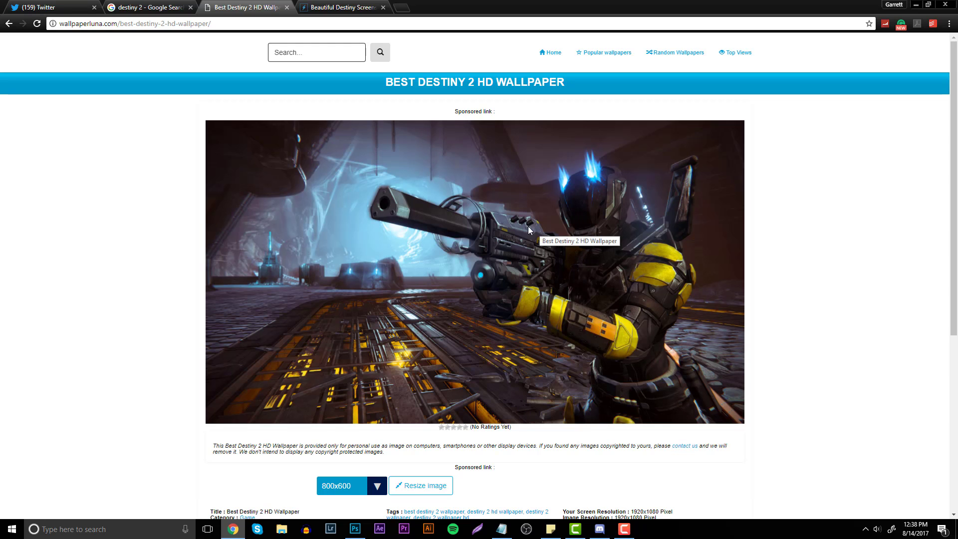
right_click(533, 279)
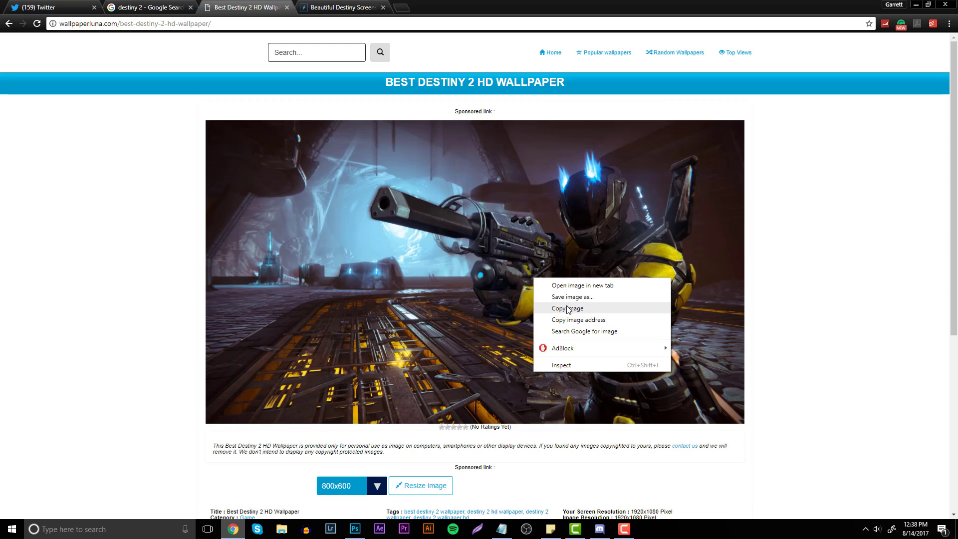
left_click(572, 308)
left_click(356, 530)
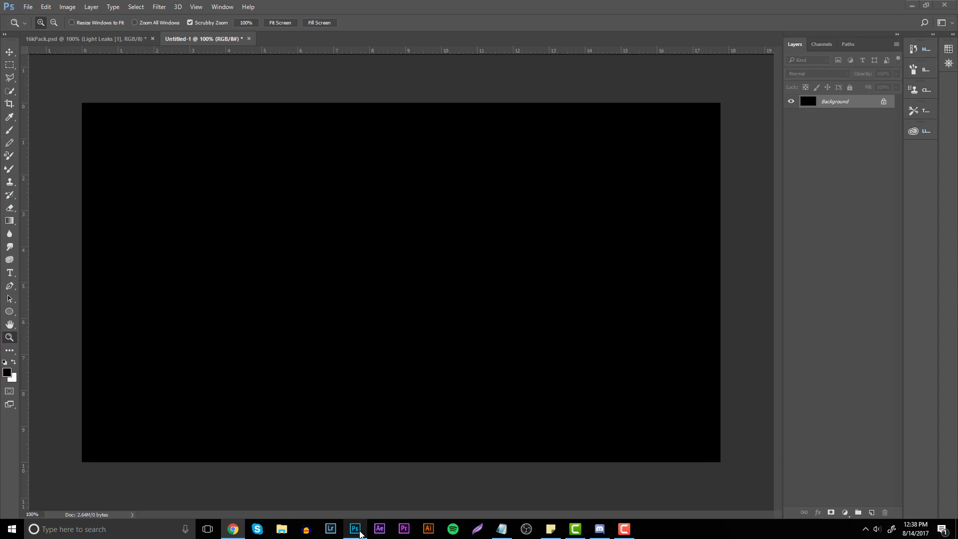
key("ctrl+v")
Step: Scale the pasted wallpaper to about 69% and position it so the armoured rifleman fills the right side of the canvas
key("ctrl+t")
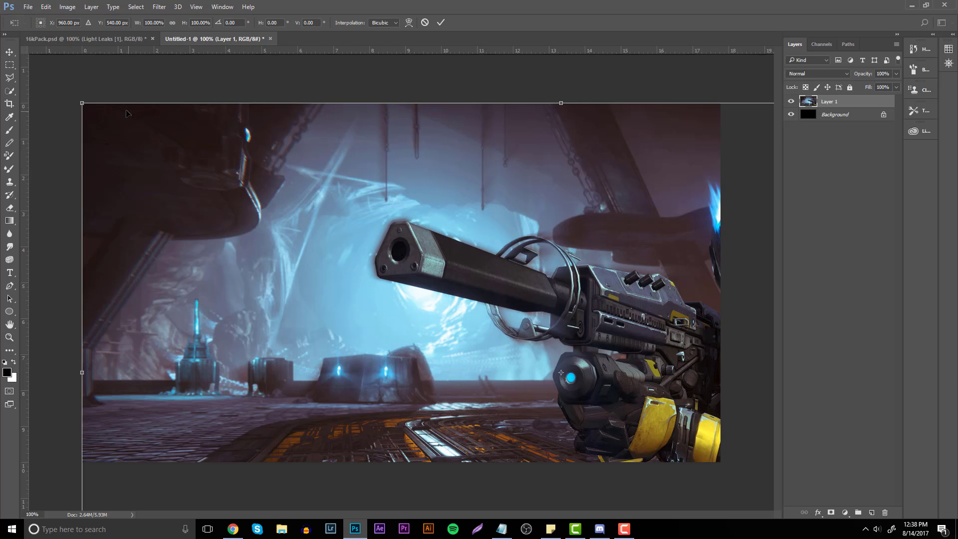
left_click_drag(82, 103, 337, 212)
left_click_drag(388, 206, 387, 132)
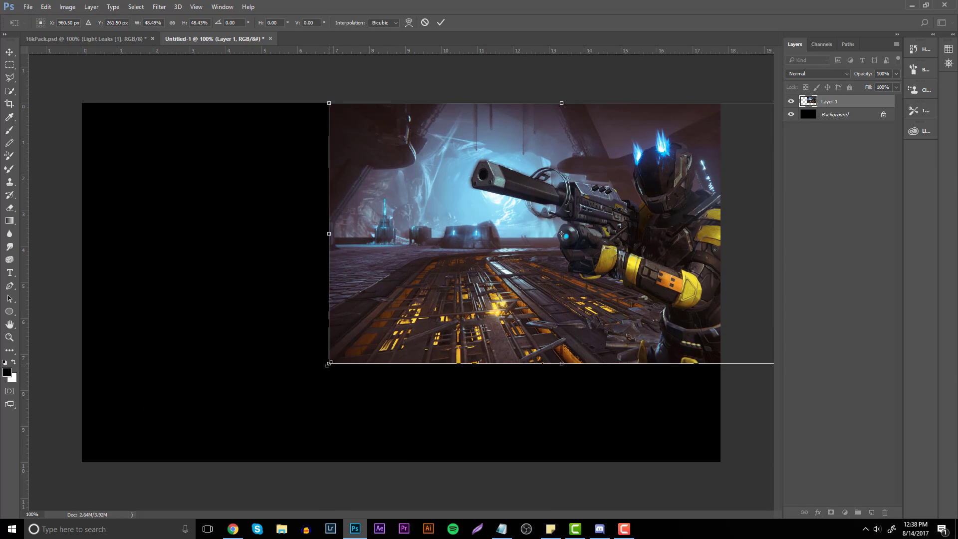
left_click_drag(327, 365, 153, 444)
left_click_drag(382, 373, 347, 373)
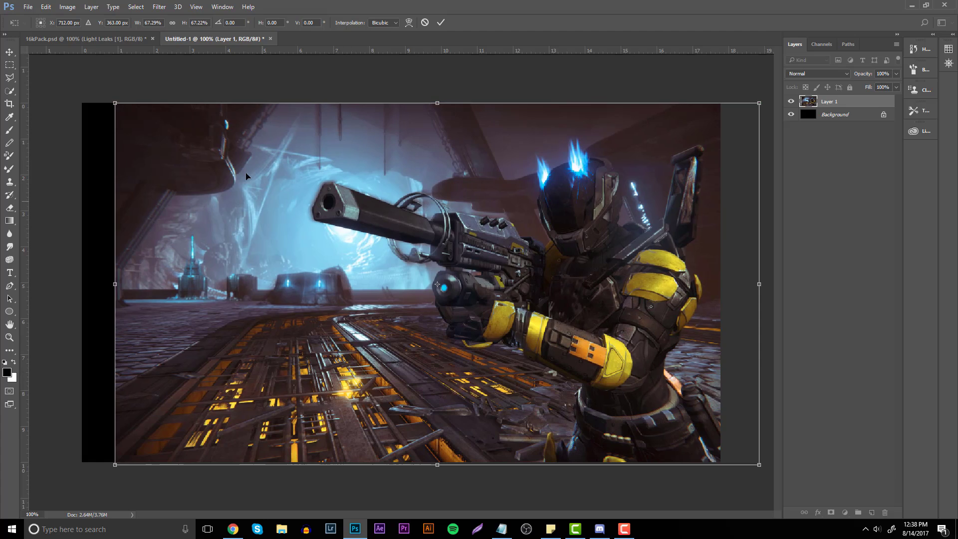
left_click_drag(114, 102, 92, 94)
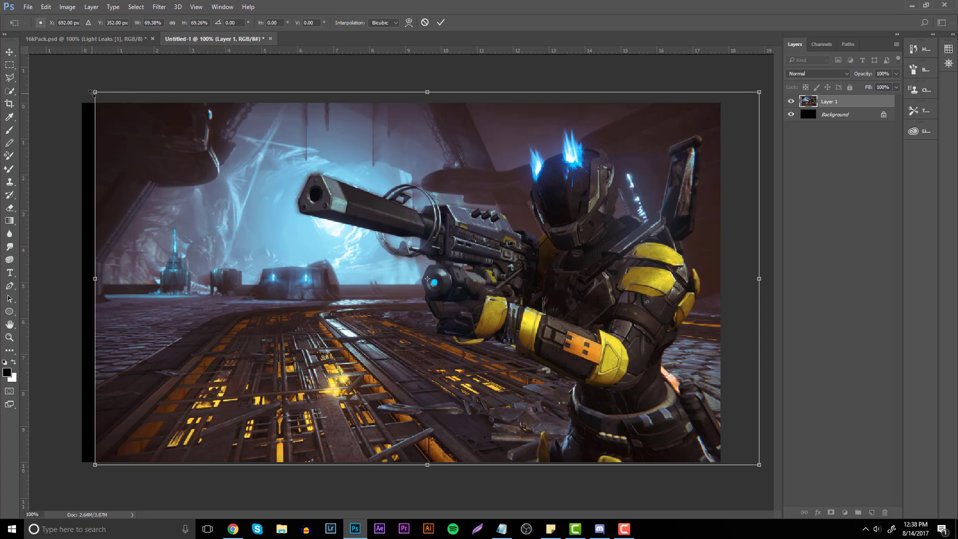
key("Return")
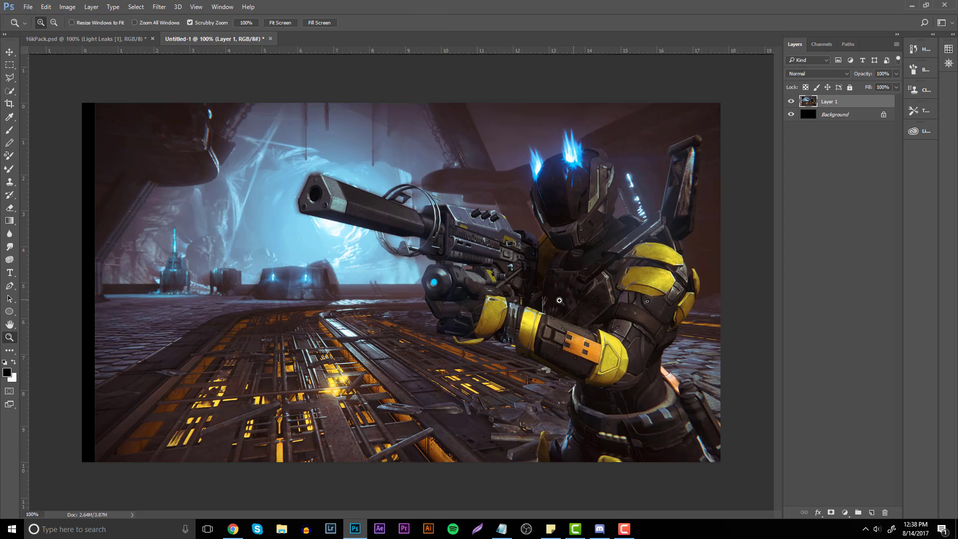
Step: Select the left part of the wallpaper with a rectangular marquee and duplicate it onto its own layer
left_click_drag(557, 299, 439, 292)
key("ctrl+plus")
key("ctrl+plus")
key("ctrl+plus")
key("ctrl+plus")
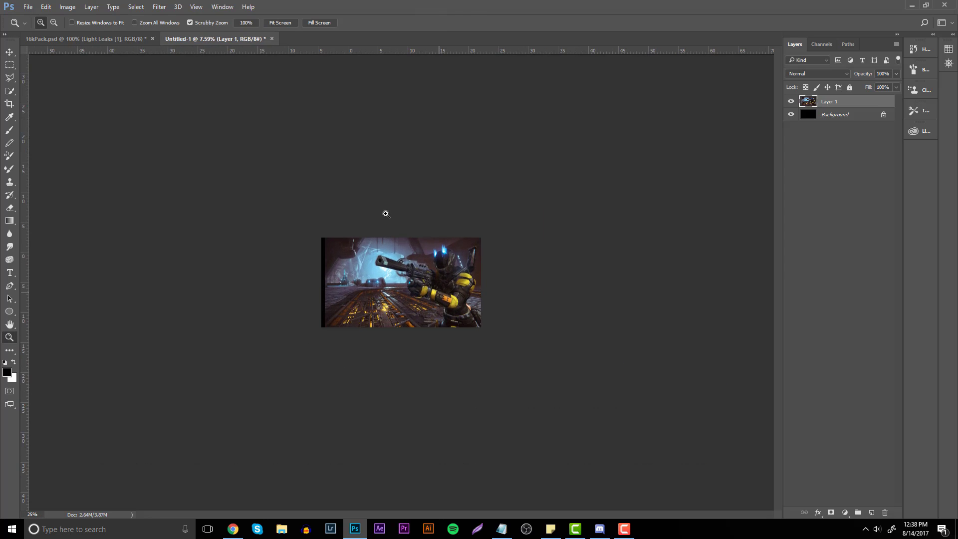
key("ctrl+plus")
key("ctrl+plus")
key("ctrl+plus")
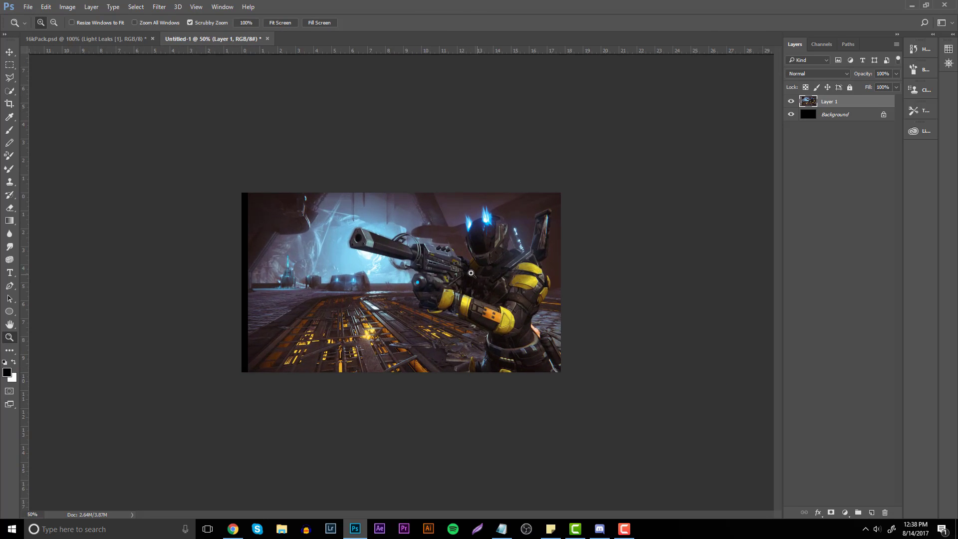
left_click(12, 68)
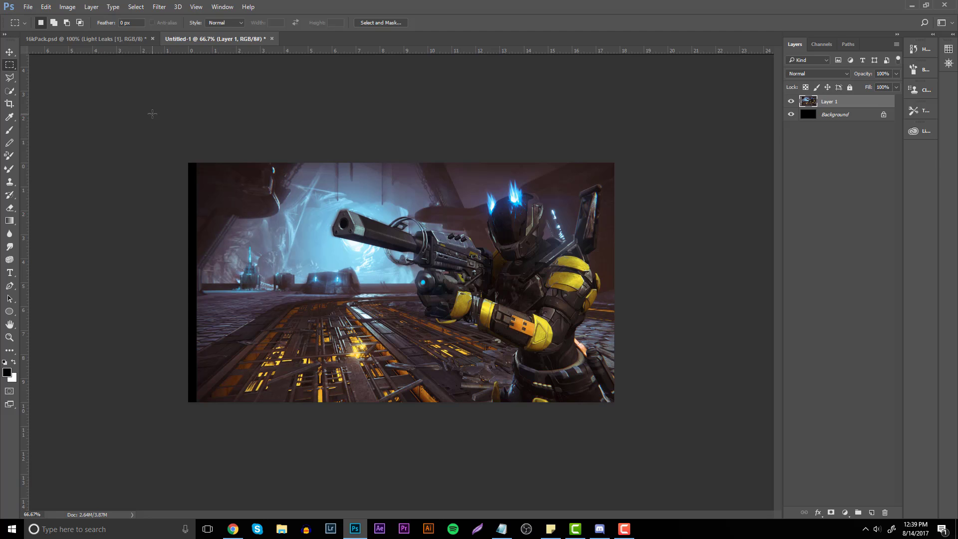
left_click_drag(152, 113, 285, 481)
key("ctrl+j")
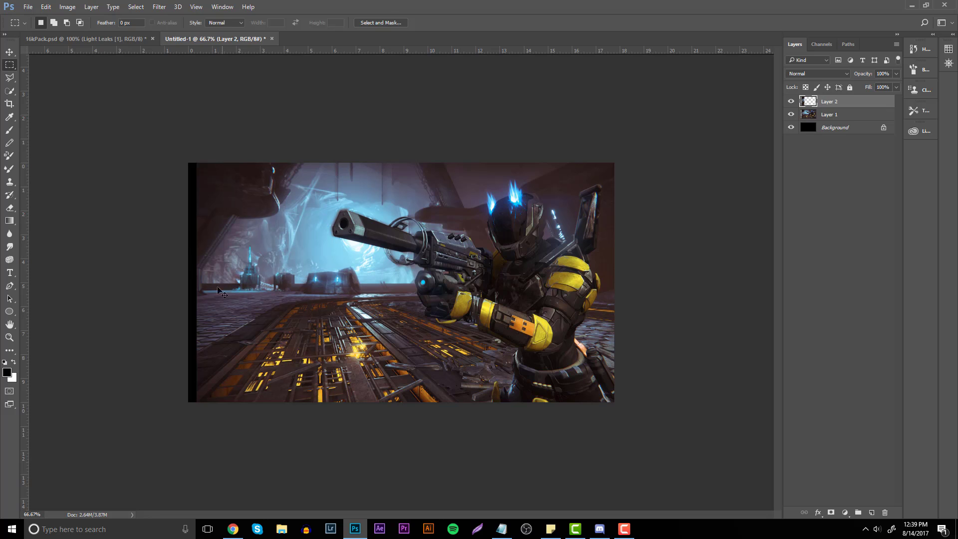
Step: Stretch the duplicated strip outward to the canvas's left edge so it covers the black gap
key("ctrl+t")
left_click_drag(196, 283, 189, 282)
key("Return")
key("m")
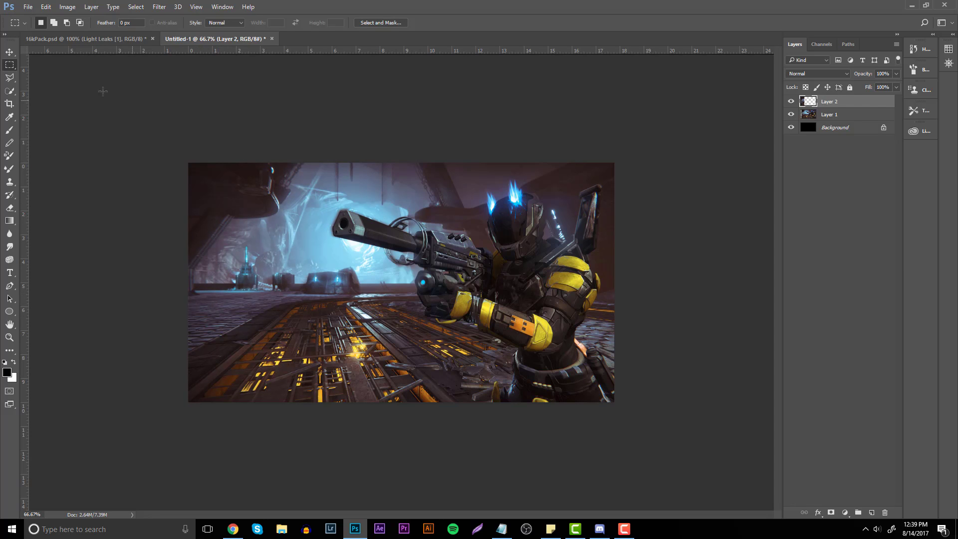
Step: Merge the stretched strip with the wallpaper layer and rename the merged layer Background
left_click(9, 53)
left_click(859, 117, "shift")
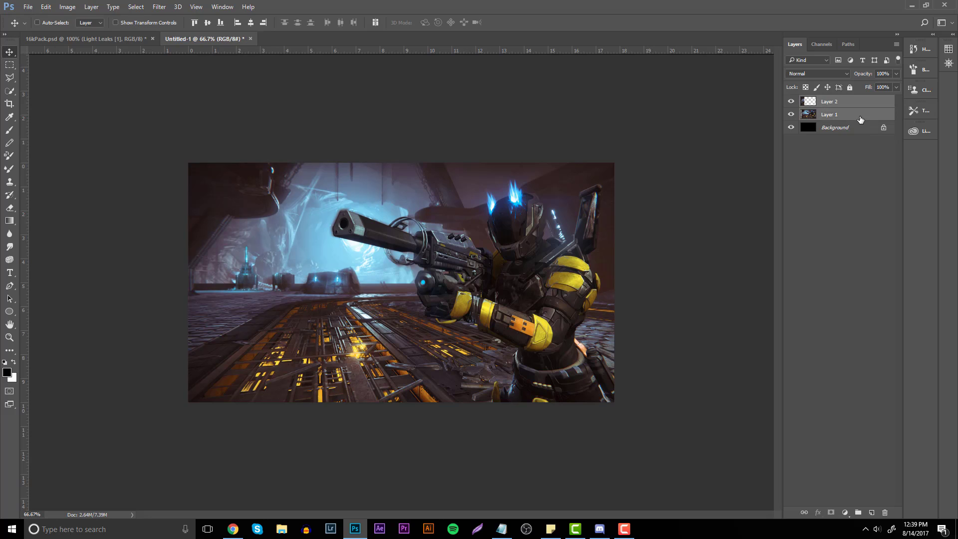
key("ctrl+e")
double_click(831, 101)
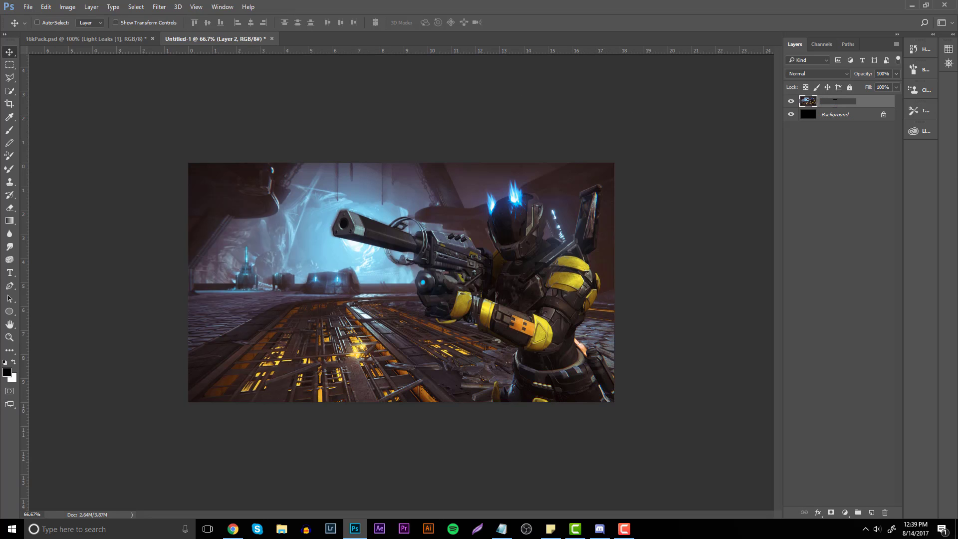
type("Background")
key("Return")
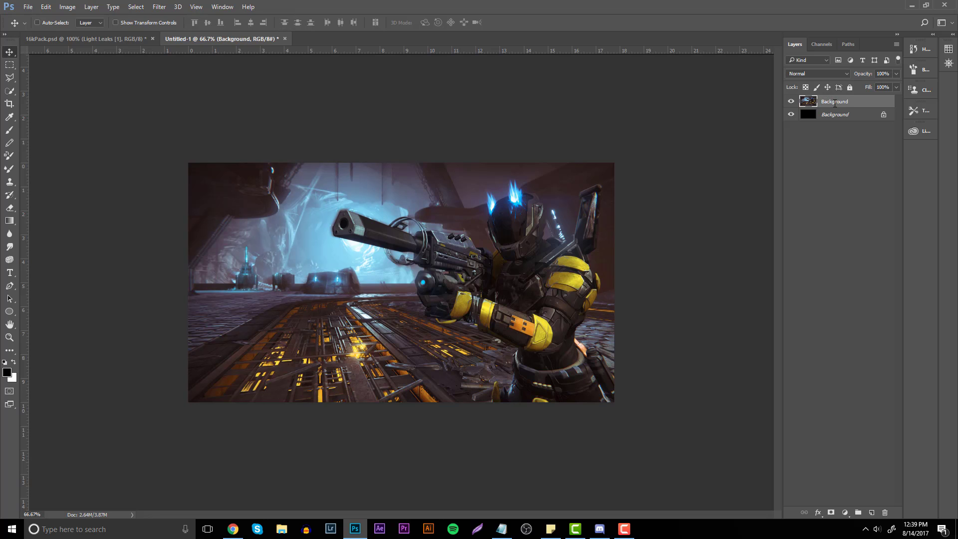
Step: Start a Pen tool path around the rifle's muzzle and along the barrel's upper edge to the metal ring
left_click(9, 339)
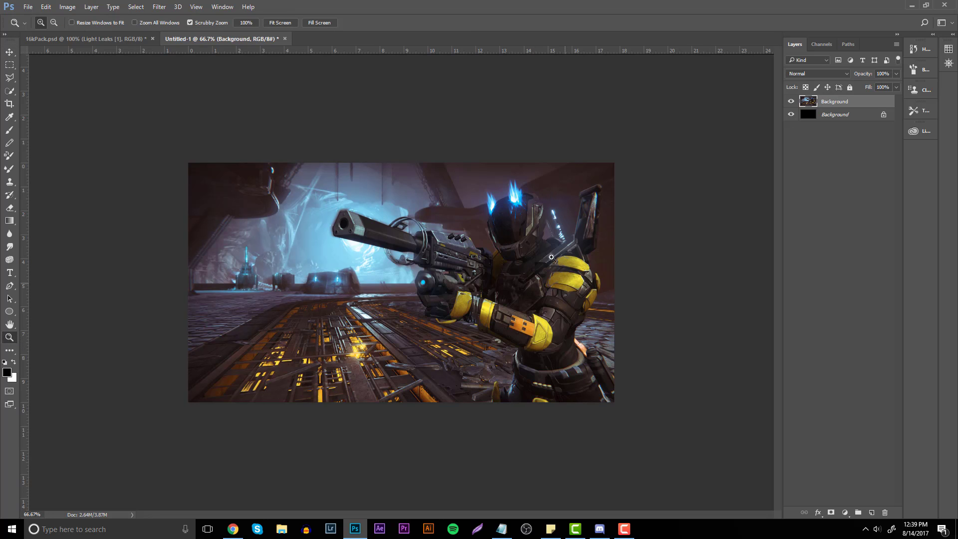
left_click_drag(447, 219, 336, 204)
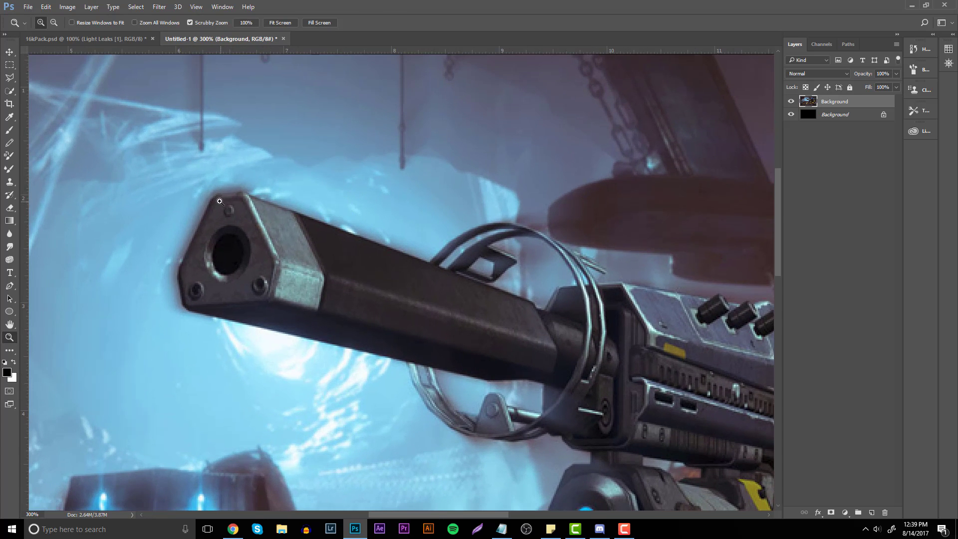
left_click(219, 201)
key("p")
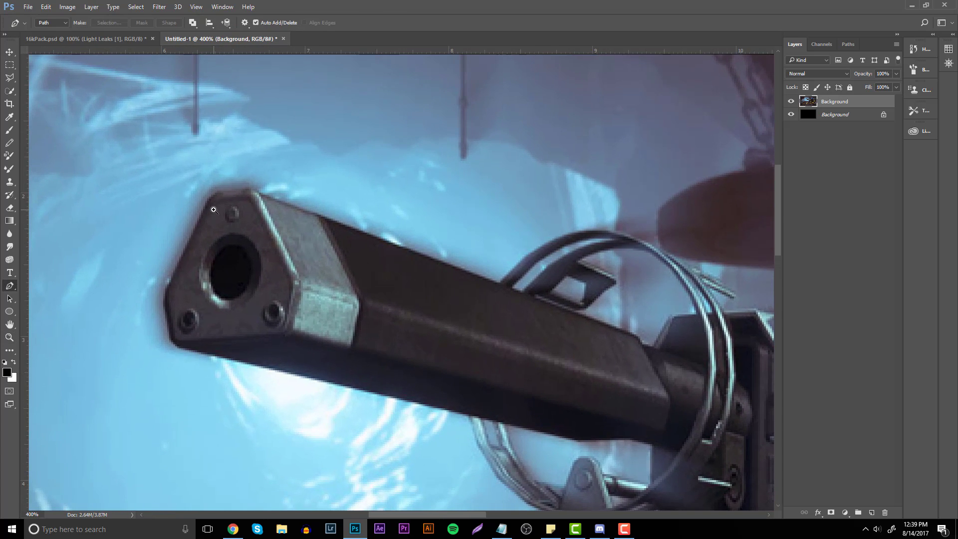
left_click(168, 289)
left_click(207, 200)
left_click(255, 189)
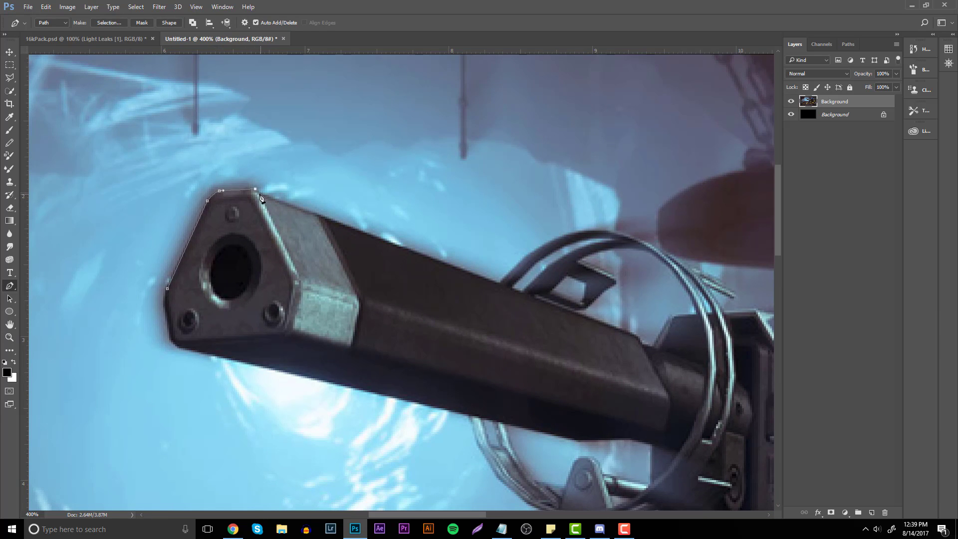
left_click(501, 284)
Step: Continue the path over the curved metal ring and its small prong to the front top corner of the rifle body
scroll(489, 364, "right", 5)
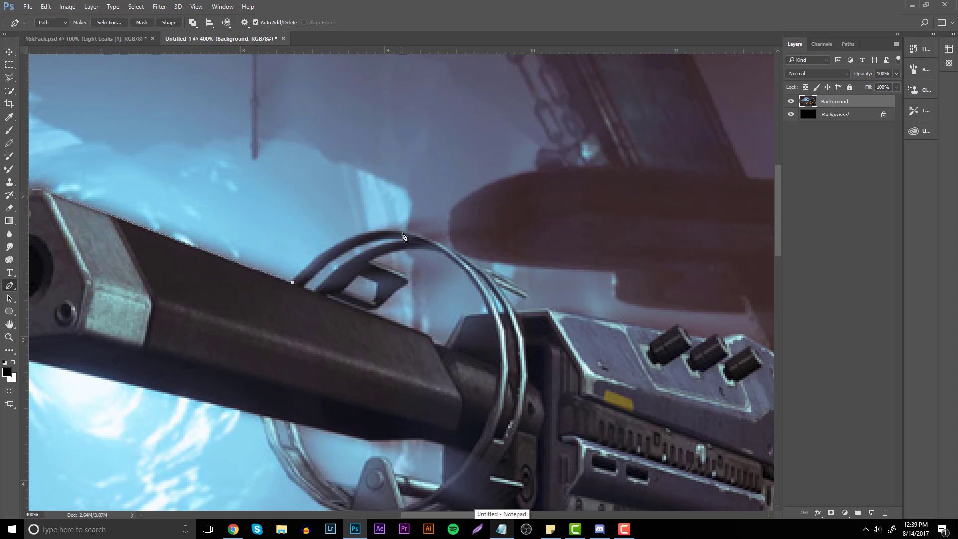
left_click_drag(406, 231, 471, 248)
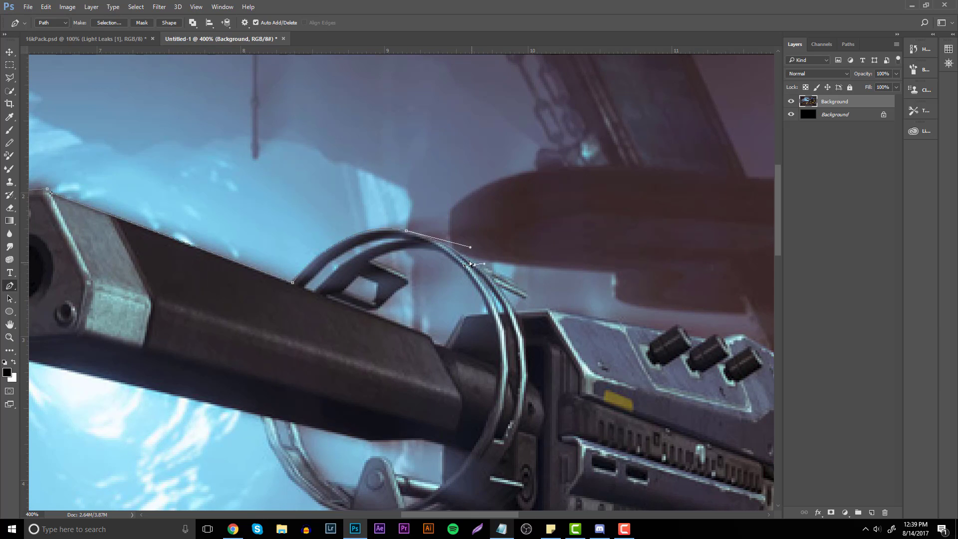
left_click(407, 232, "alt")
left_click_drag(472, 266, 497, 291)
left_click(470, 266, "alt")
left_click(526, 295)
left_click(491, 284)
left_click_drag(515, 316, 516, 323)
left_click(548, 310)
Step: Trace the path along the top of the rifle body, past the three knobs, to its raised rear section
left_click_drag(489, 513, 517, 514)
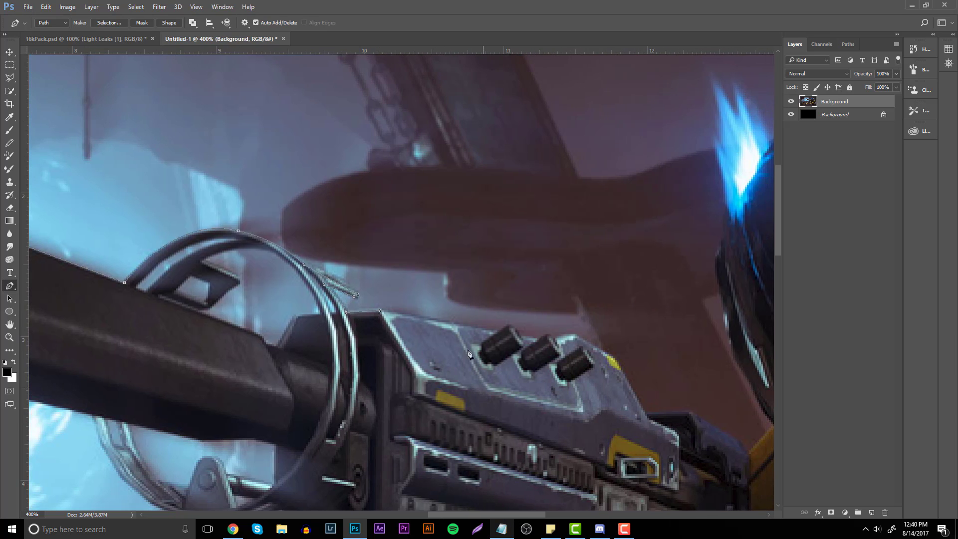
left_click(498, 333)
left_click(522, 338)
left_click(538, 339)
scroll(615, 361, "down", 2)
left_click(645, 366)
left_click(689, 364)
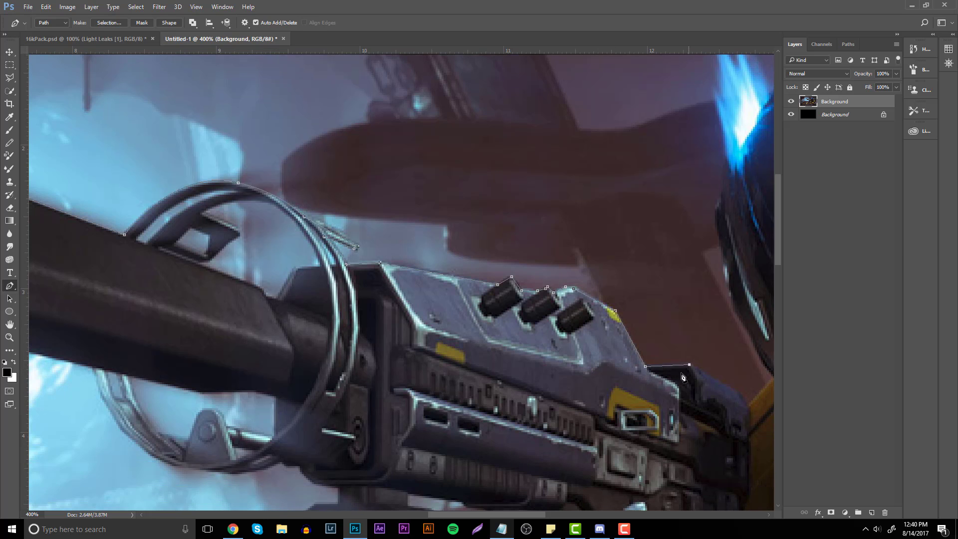
Step: Extend the path around the rifle's rear end and up the lower front edge of the helmet
scroll(539, 501, "right", 5)
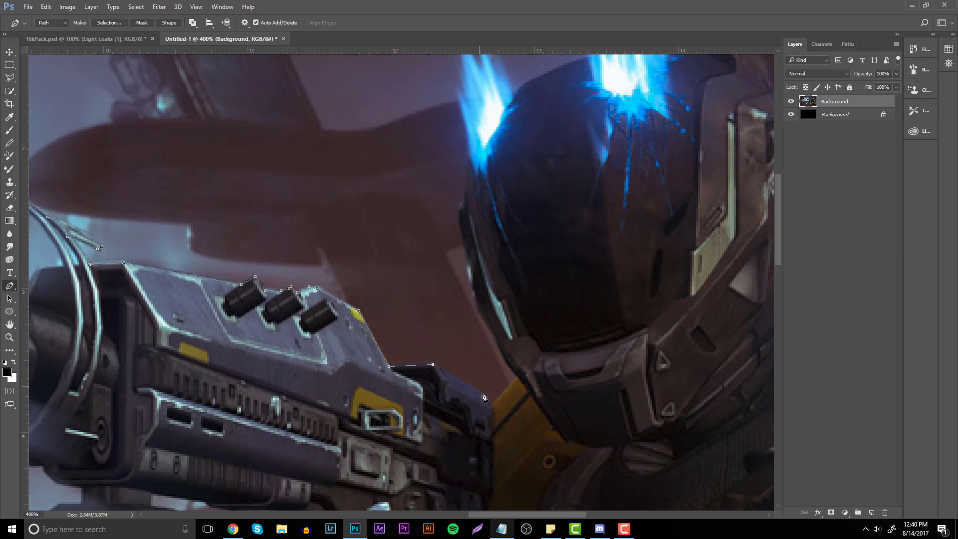
left_click(483, 392)
left_click(491, 408)
left_click(519, 379)
scroll(519, 382, "up", 2)
left_click(505, 396)
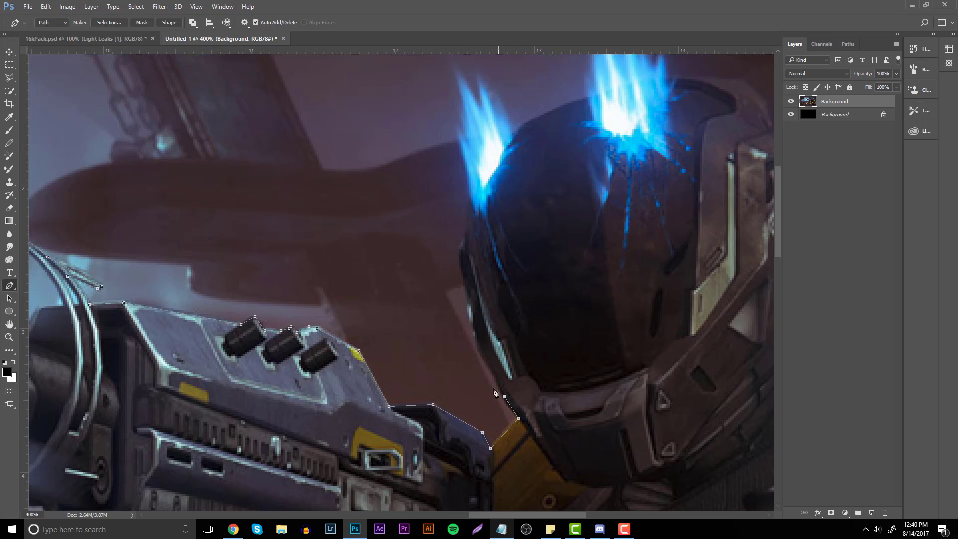
left_click(475, 341)
left_click(470, 320)
left_click(467, 301)
Step: Carry the path up the helmet's front edge and along the outer side of the left blue flame
scroll(471, 344, "up", 3)
left_click(460, 327)
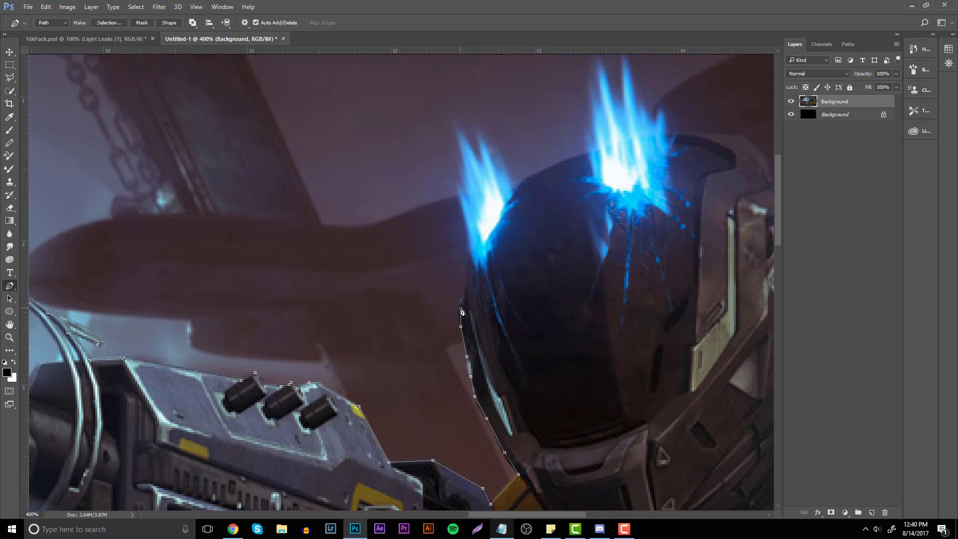
left_click(460, 309)
left_click(465, 295)
scroll(474, 329, "up", 3)
left_click(469, 312)
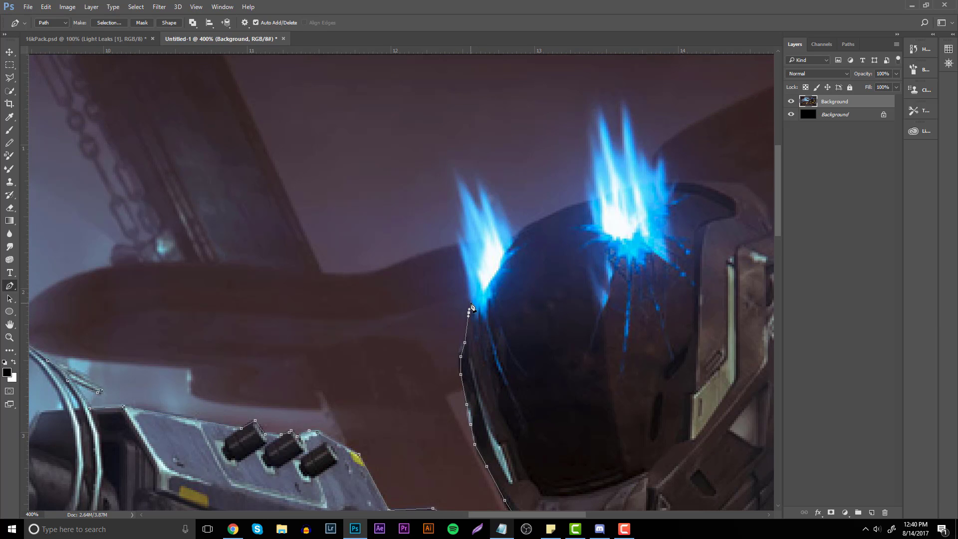
left_click(470, 300)
scroll(475, 327, "up", 3)
left_click(469, 334)
left_click(469, 316)
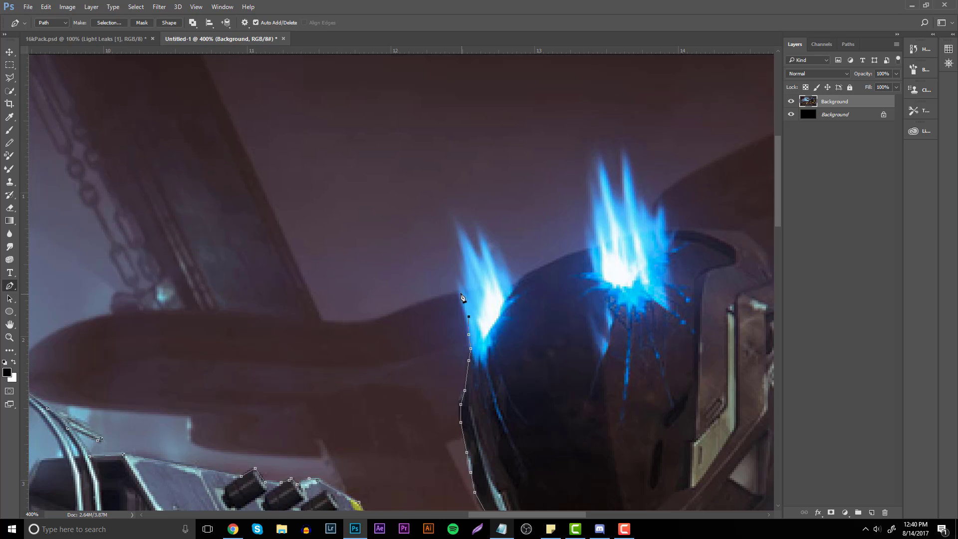
scroll(469, 294, "up", 1)
left_click(466, 279)
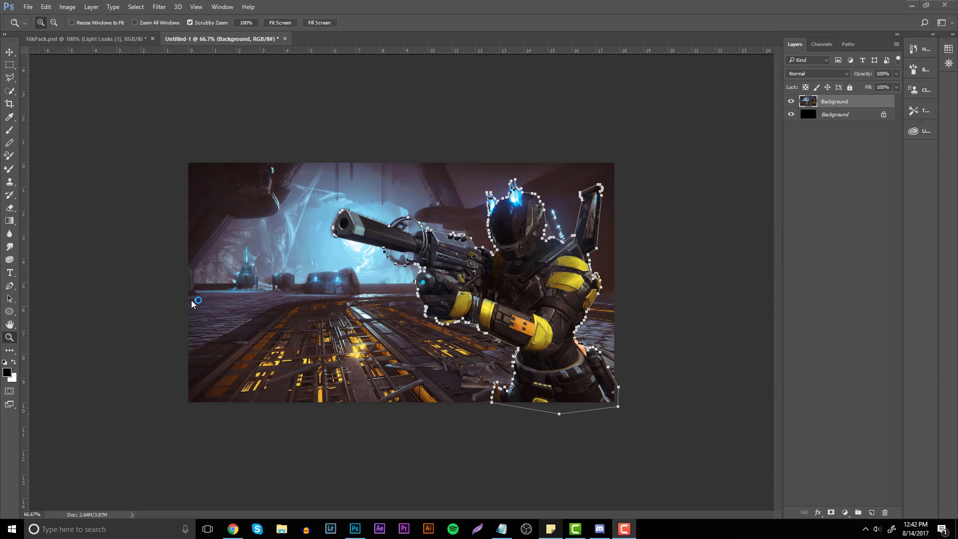
Step: Copy the rifleman to a new layer using a 0-pixel-feather selection from the finished path, and hide the wallpaper layer
left_click(486, 311)
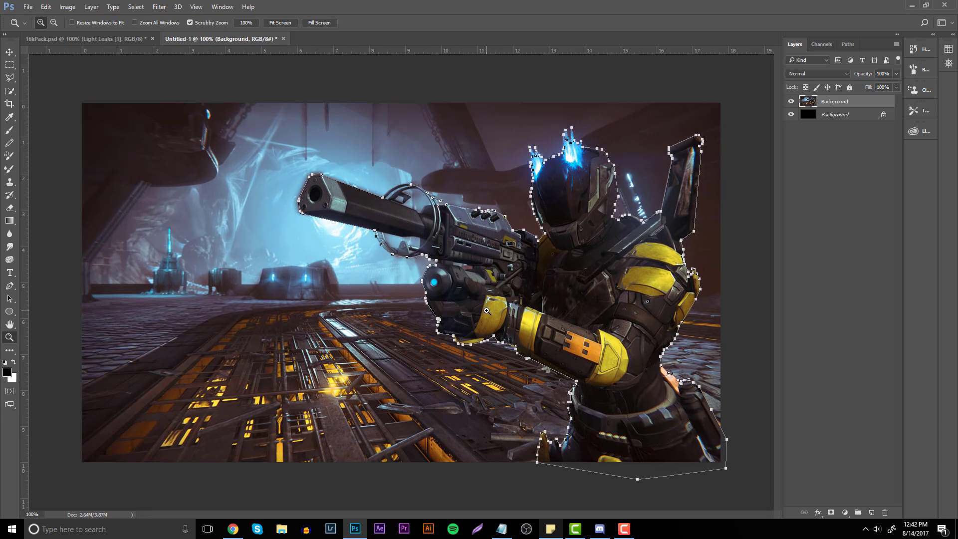
left_click(10, 285)
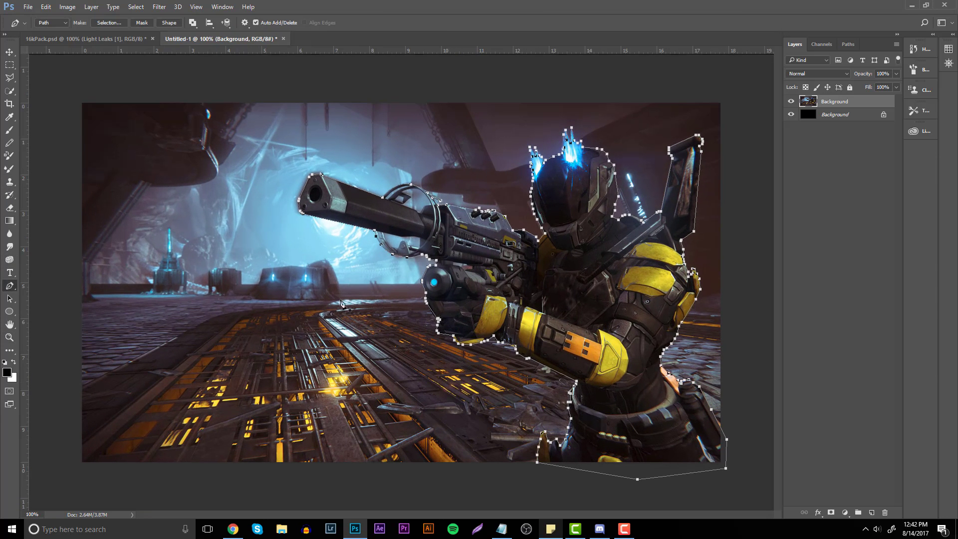
right_click(496, 278)
left_click(536, 67)
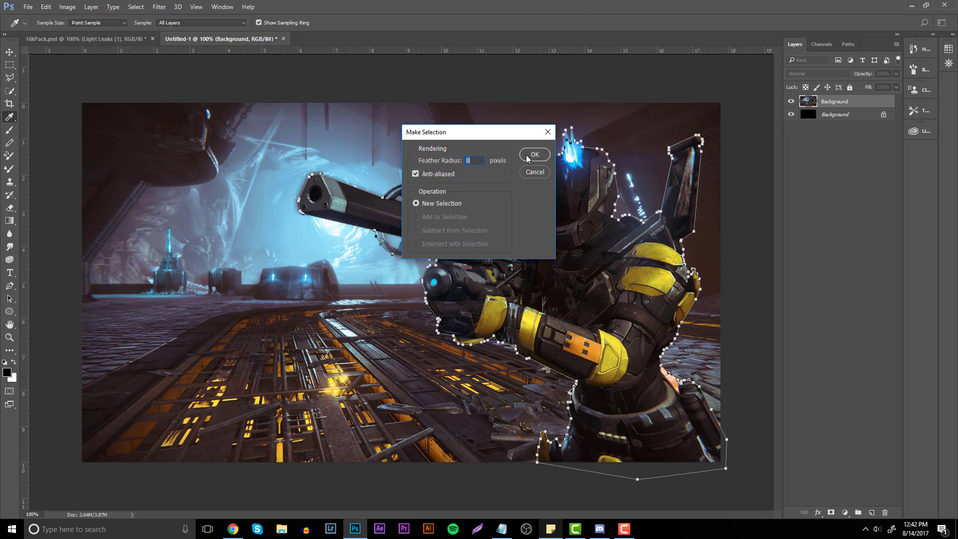
left_click(534, 155)
key("ctrl+j")
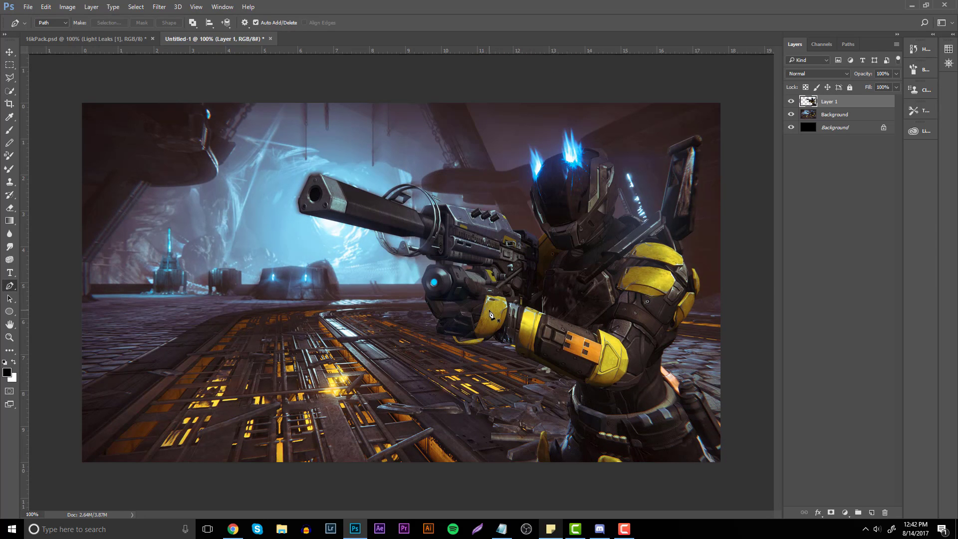
left_click(795, 115)
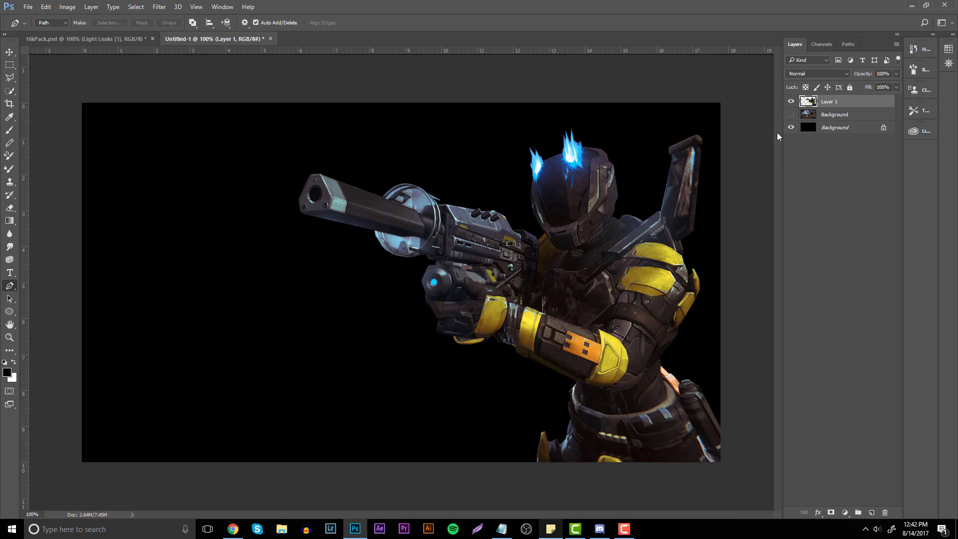
Step: Trace a closed path around the narrow curved gap between the metal ring's bands, just above the rifle barrel
left_click(9, 337)
left_click(441, 218)
left_click(439, 216)
left_click(366, 203)
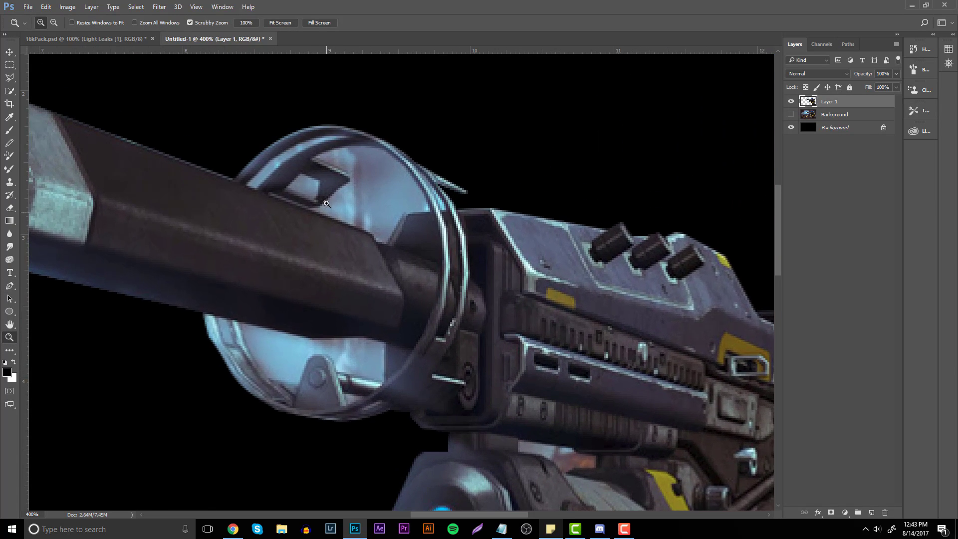
left_click(326, 205)
key("p")
left_click(225, 177)
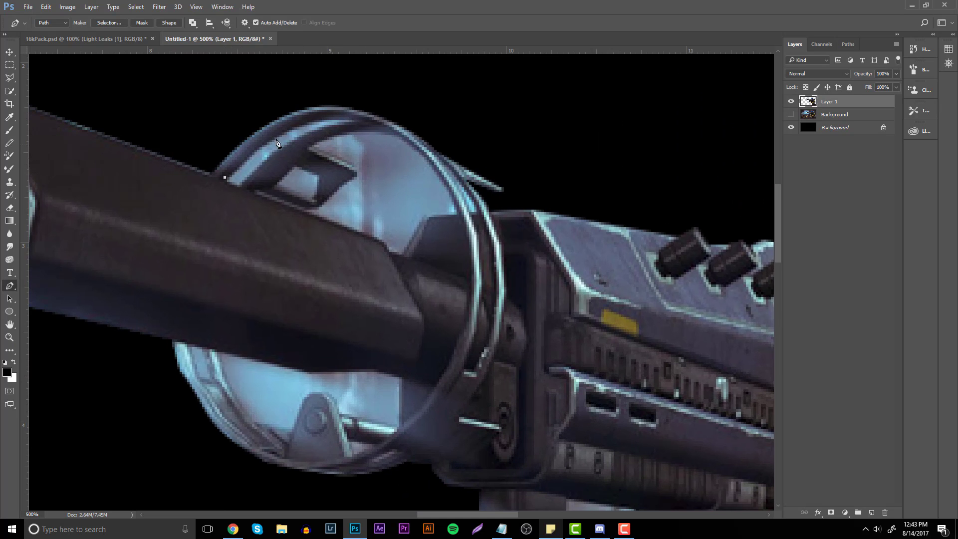
left_click(253, 145)
left_click(279, 135)
left_click(307, 125)
left_click(327, 120)
left_click(357, 120)
left_click_drag(242, 187, 218, 233)
left_click(225, 177)
Step: Turn the path around the narrow curved gap into a selection and delete the background inside it
right_click(265, 159)
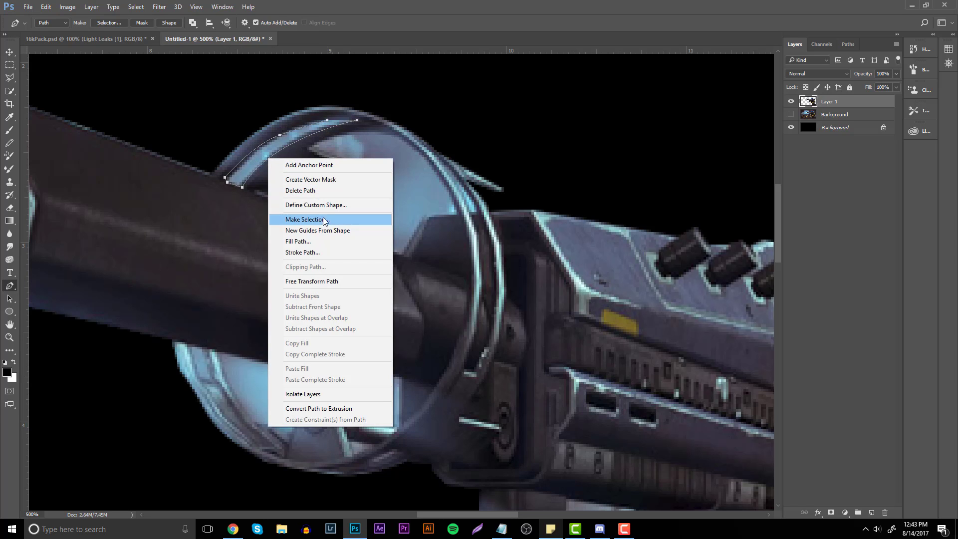
left_click(321, 216)
left_click(534, 157)
Step: Trace a closed path around the large opening inside the metal ring above the barrel, following the small bracket's edge
left_click(309, 148)
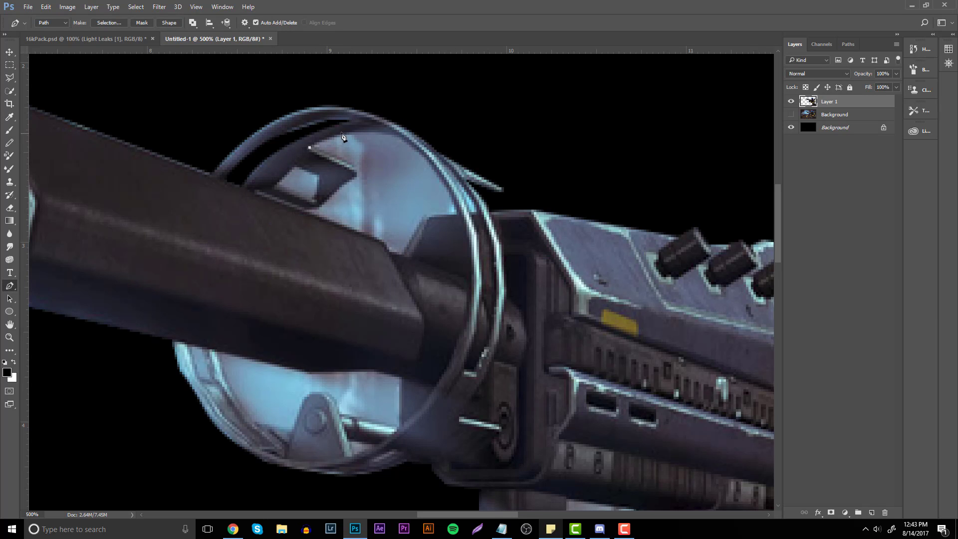
left_click(352, 133)
left_click(369, 132)
left_click(396, 135)
left_click_drag(459, 212, 468, 261)
left_click(459, 212, "alt")
left_click(432, 217)
left_click(400, 254)
left_click(257, 192)
left_click(354, 175)
left_click(309, 148)
Step: Convert the path of the ring's large upper opening into a 0-pixel-feather selection and delete its contents
right_click(377, 183)
left_click(412, 230)
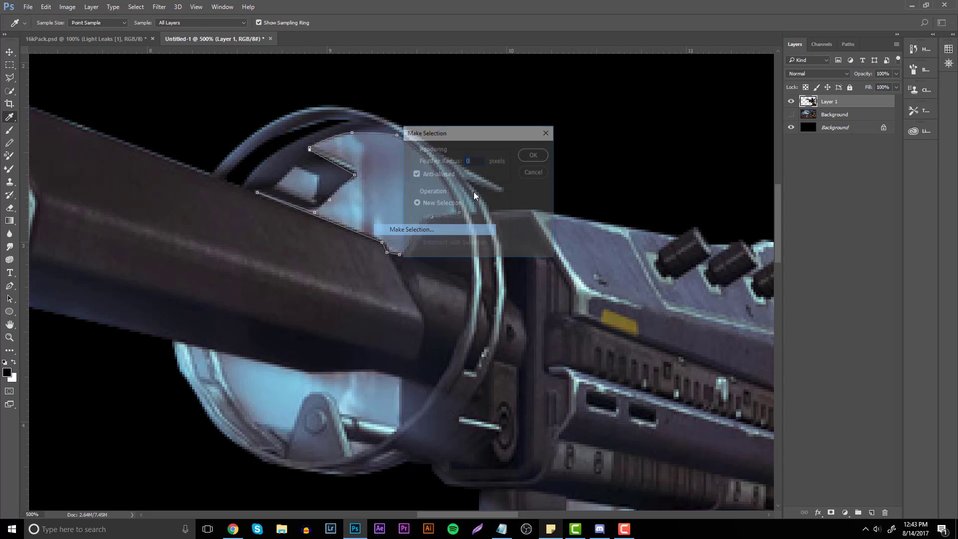
left_click(532, 156)
key("Delete")
Step: Outline the small four-sided hole in the bracket inside the ring and delete the background showing through it
left_click(292, 165)
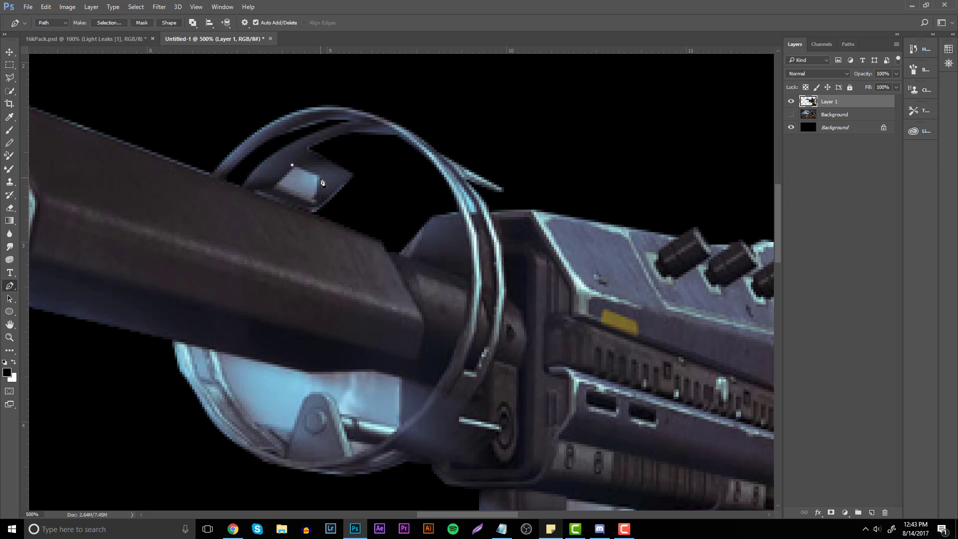
left_click(317, 175)
left_click(314, 199)
left_click(312, 205)
left_click(269, 188)
left_click(292, 165)
right_click(291, 171)
left_click(364, 219)
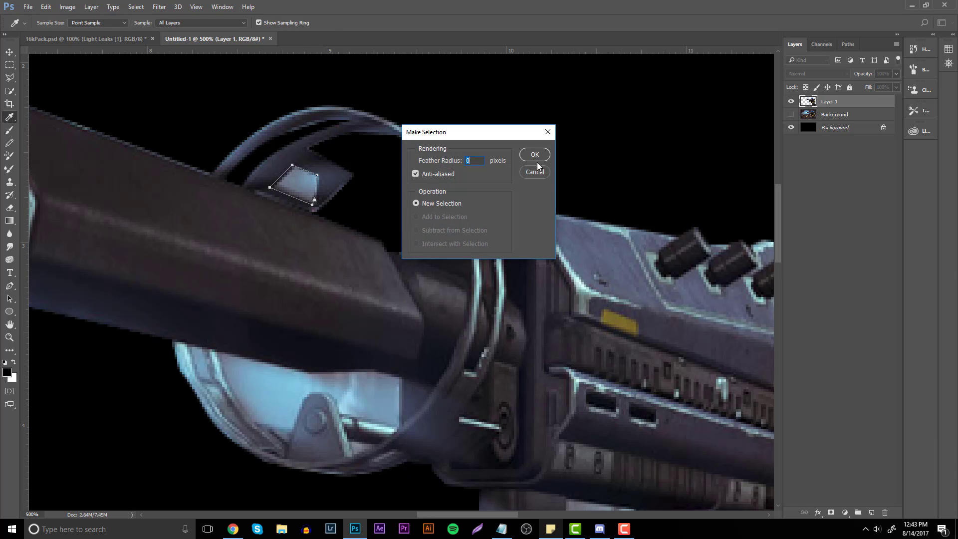
left_click(534, 158)
key("Delete")
Step: Outline the leftover background sliver along the inner edge of the ring's rear curve and cut it out
left_click(429, 151)
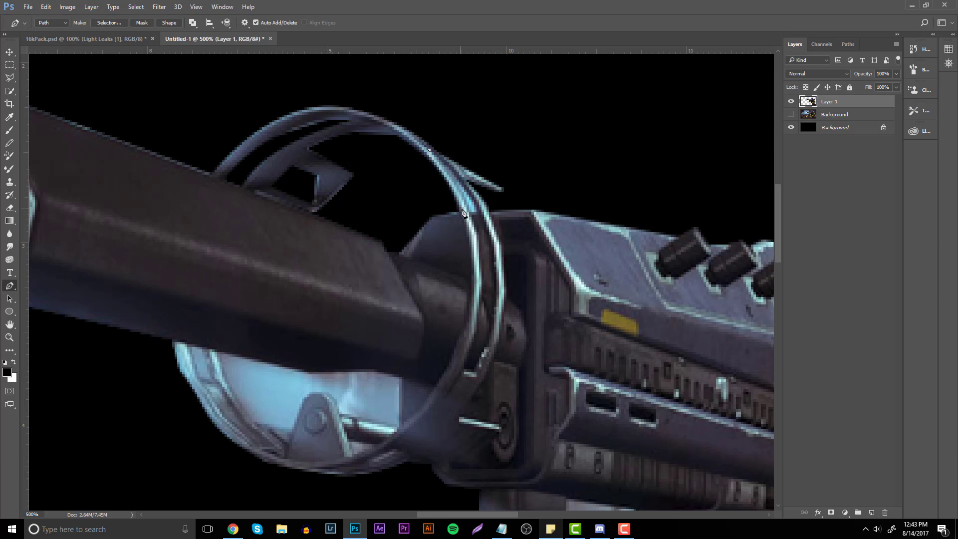
left_click_drag(470, 213, 479, 232)
left_click(471, 215, "alt")
left_click(418, 144)
right_click(450, 187)
left_click(462, 216)
key("Return")
key("ctrl+x")
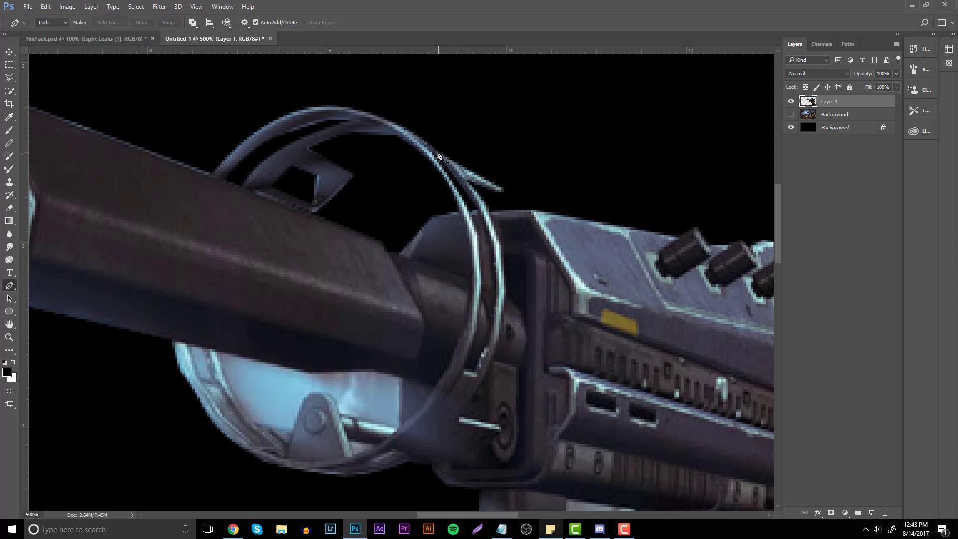
Step: Outline the thin spike sticking out behind the ring's upper rear edge and cut it away from the cutout
left_click(437, 153)
left_click_drag(489, 207, 497, 228)
left_click(528, 187)
left_click_drag(497, 147, 469, 136)
left_click(437, 132)
right_click(463, 160)
left_click(520, 198)
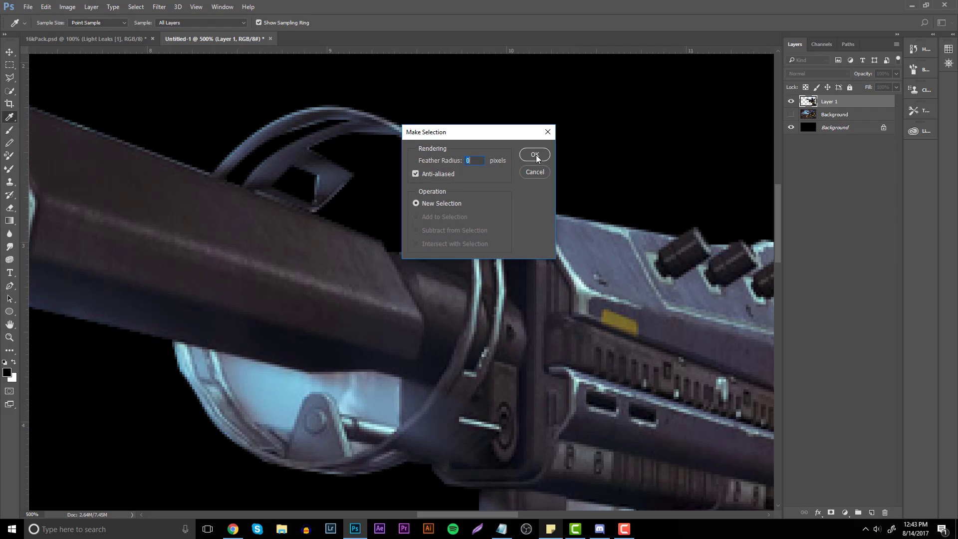
left_click(536, 155)
key("ctrl+x")
Step: Trace the opening in the ring below the barrel, following the barrel's underside, the rod and the rounded bracket
scroll(405, 338, "down", 2)
scroll(405, 338, "down", 1)
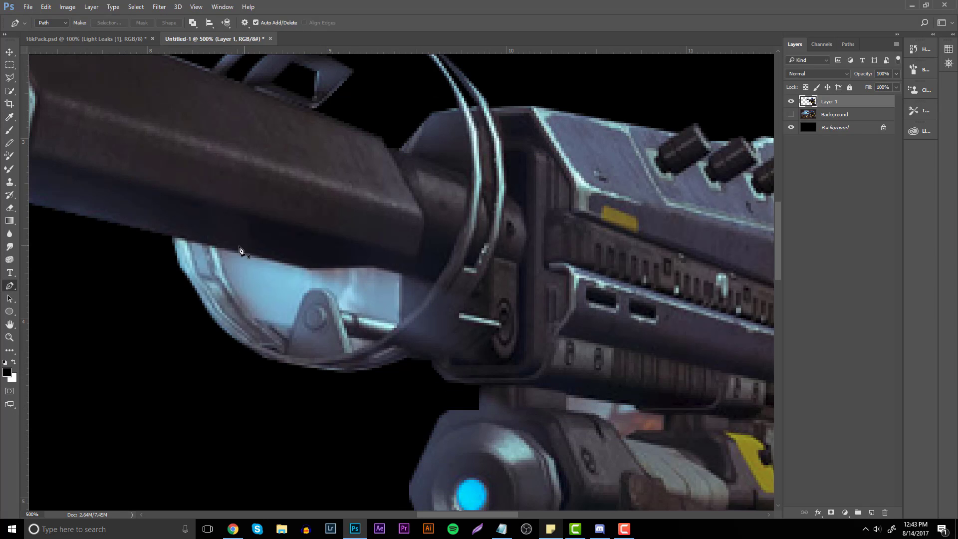
left_click(220, 248)
left_click(307, 270)
left_click(374, 265)
left_click(402, 275)
left_click(399, 325)
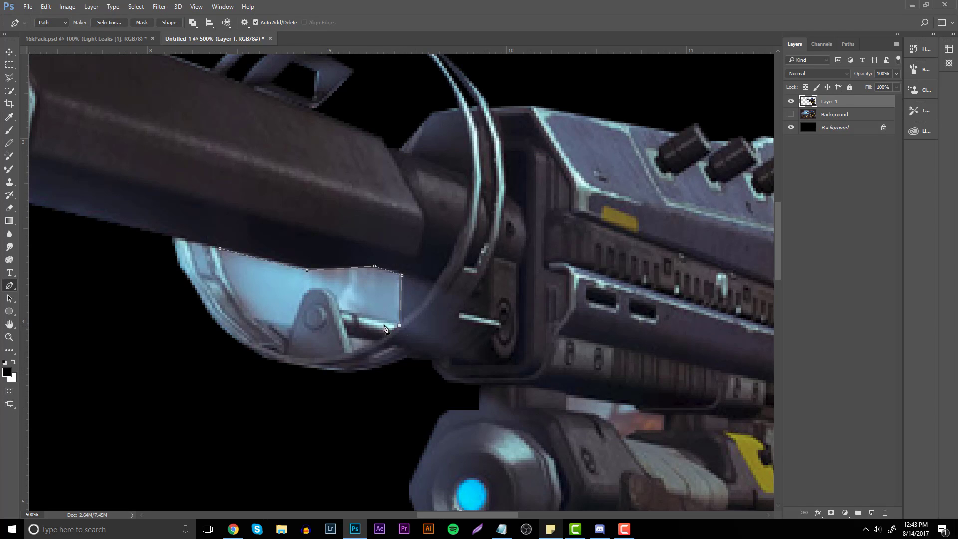
left_click(329, 293)
left_click(312, 288)
left_click(302, 295)
left_click(259, 321)
Step: Convert the path of the ring's lower opening into a selection and delete the background inside it
right_click(254, 276)
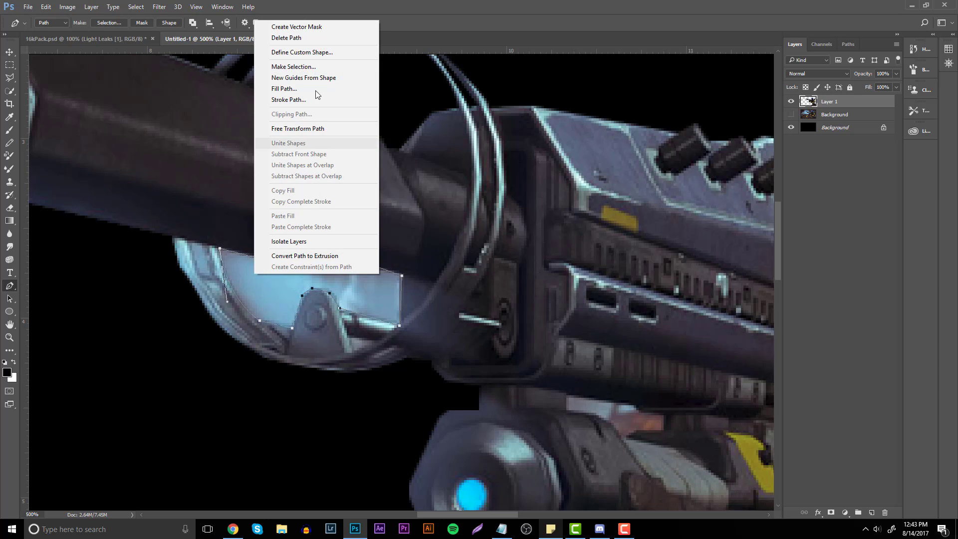
left_click(309, 68)
left_click(531, 155)
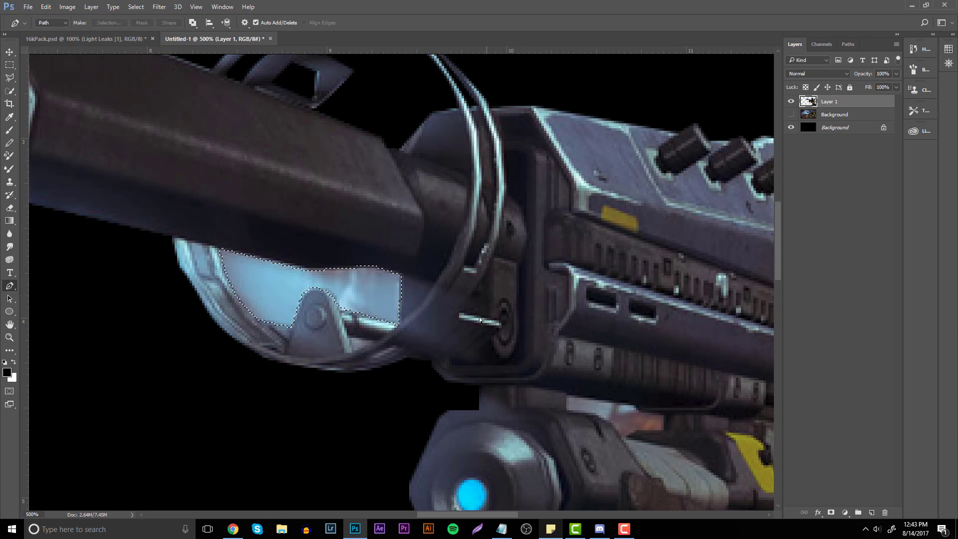
Step: Trace a closed path around the background gap between the rifle body's underside and the front light below it
left_click_drag(439, 513, 475, 513)
scroll(336, 391, "down", 3)
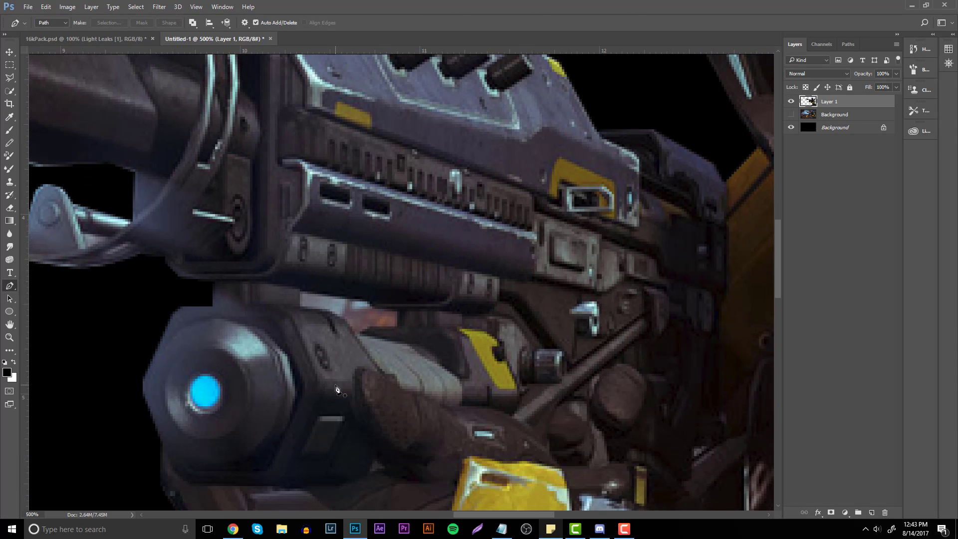
left_click(300, 289)
left_click(298, 307)
left_click(329, 312)
left_click(348, 329)
left_click(355, 333)
left_click(364, 333)
left_click(372, 329)
left_click(400, 326)
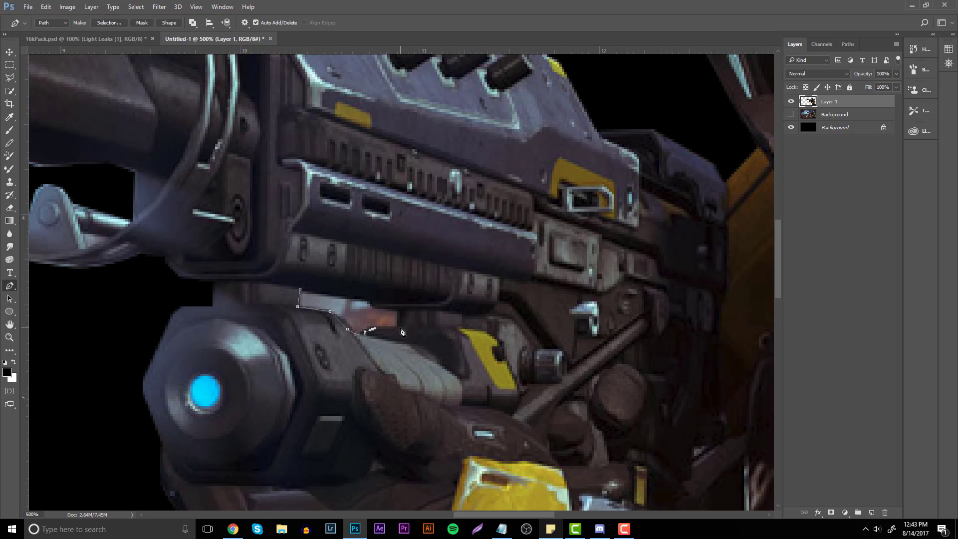
left_click(395, 312)
left_click(370, 302)
left_click(300, 289)
Step: Turn the path of the gap under the rifle body into a 0-pixel-feather selection and delete its contents
right_click(332, 298)
left_click(385, 92)
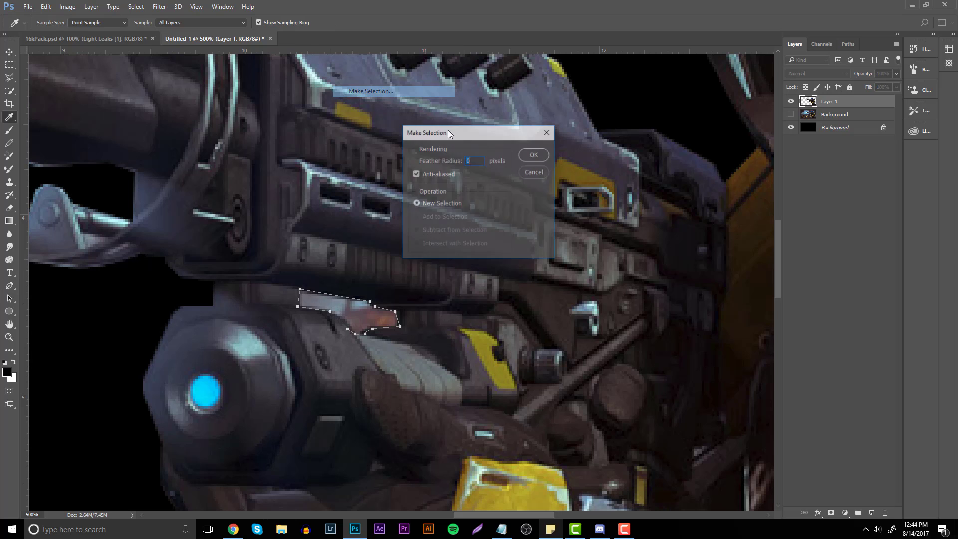
left_click(528, 164)
Step: Inspect the whole rifleman cutout, then the helmet and its blue flames up close
left_click(9, 338)
left_click_drag(514, 344, 463, 353)
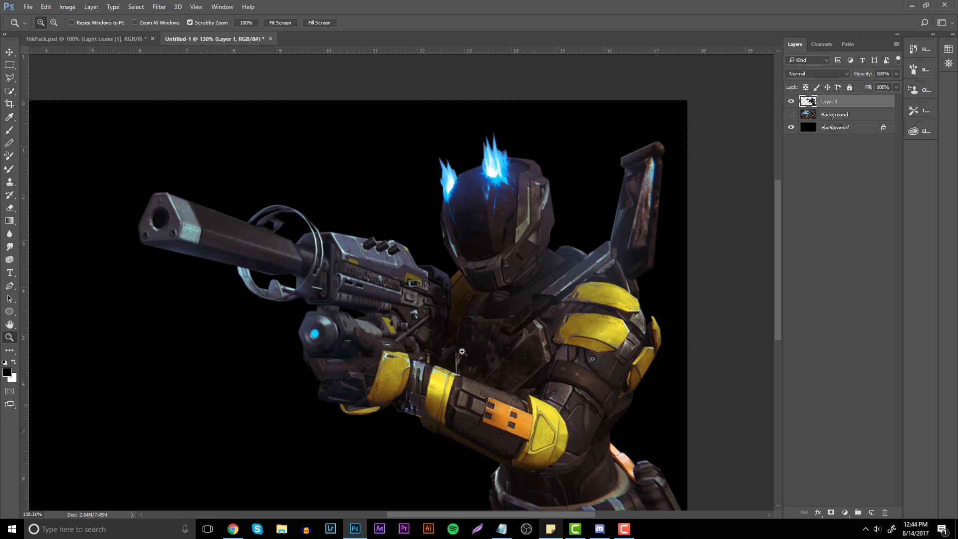
left_click_drag(563, 405, 531, 398)
left_click(481, 273)
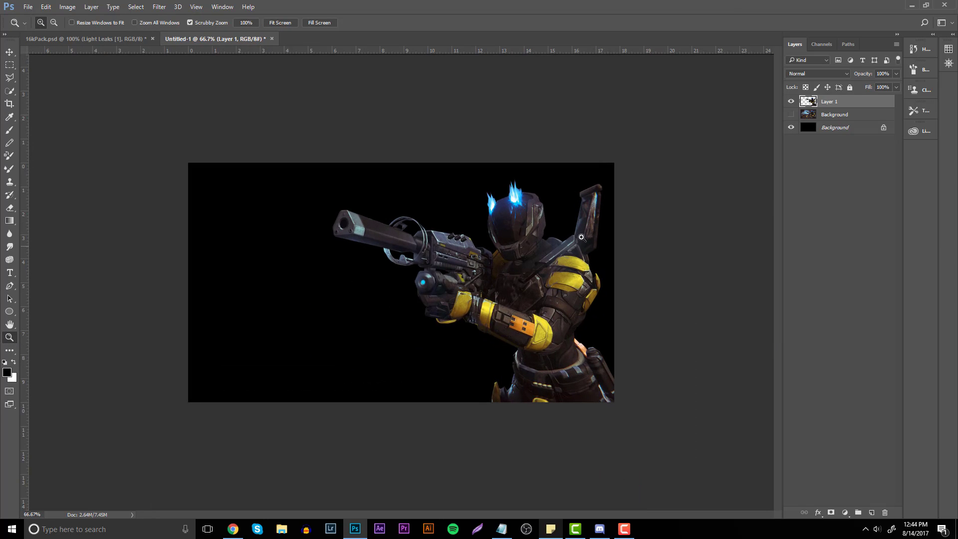
left_click(515, 177)
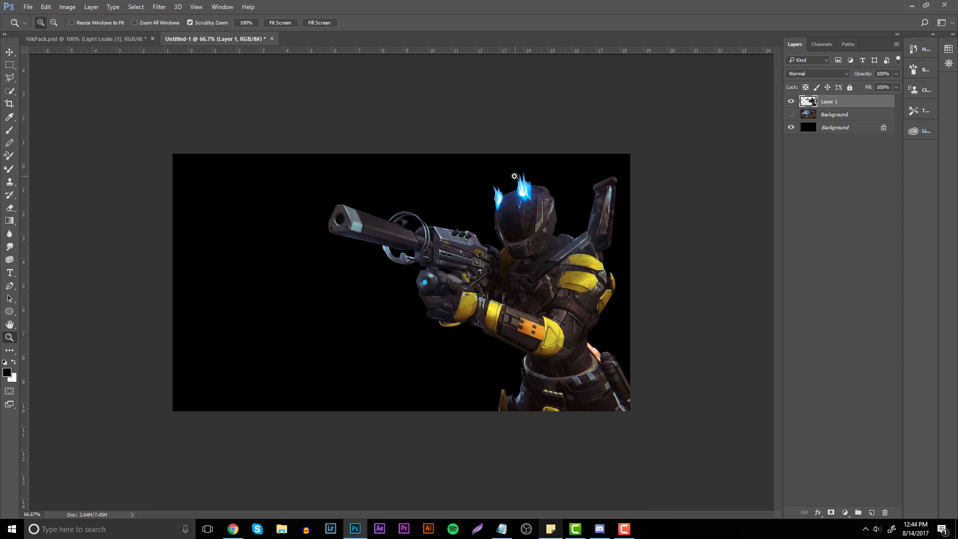
left_click(594, 146)
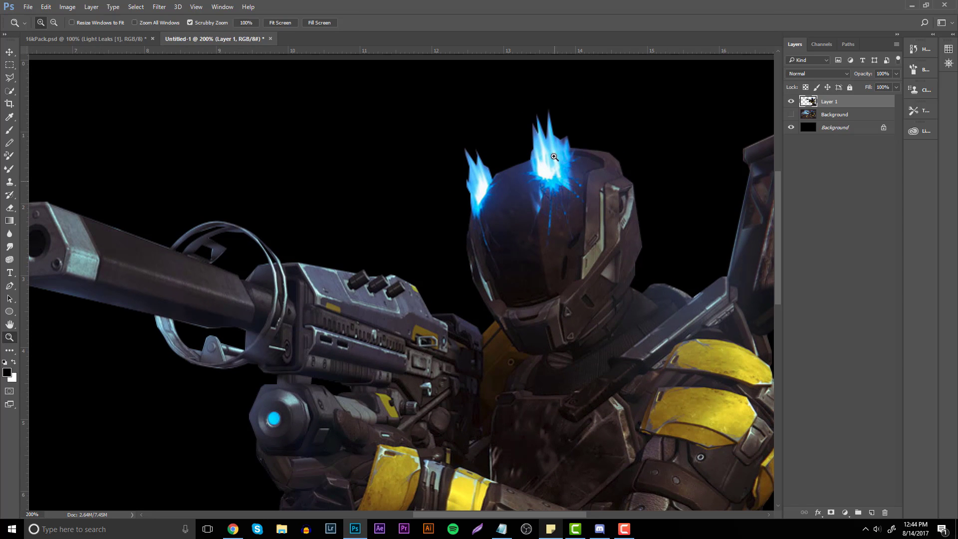
key("ctrl+j")
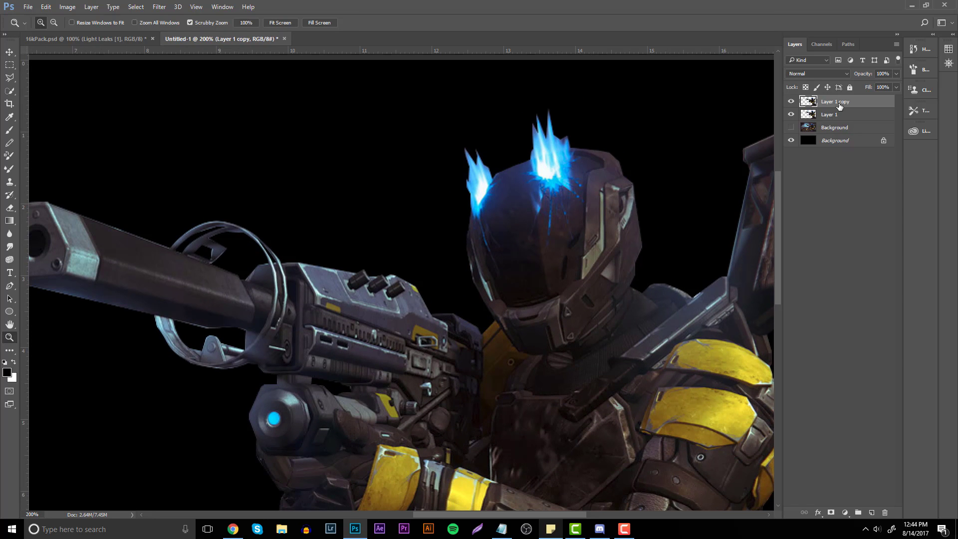
left_click(159, 7)
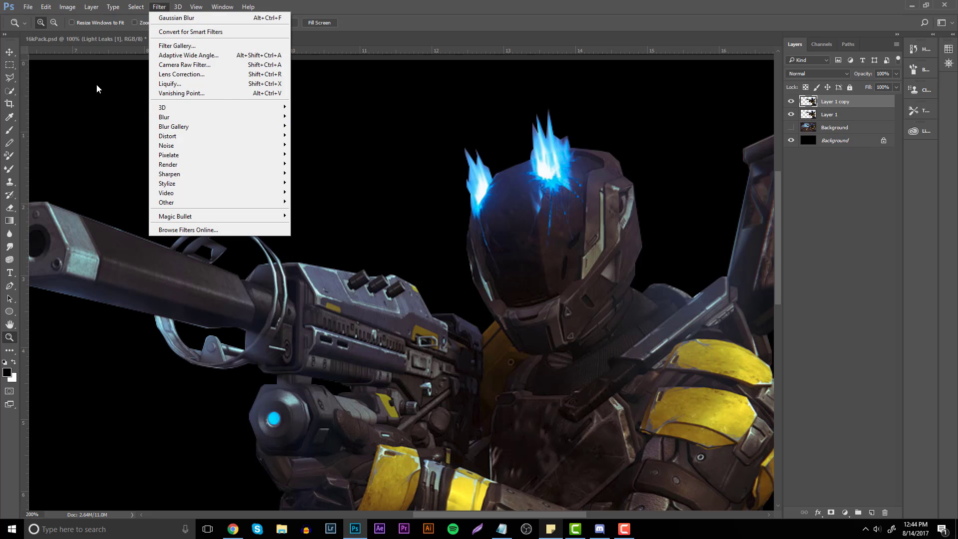
left_click(10, 53)
key("ctrl+z")
Step: Select a rectangular area around the helmet and its blue flames and copy it to a new layer
left_click(9, 65)
left_click_drag(456, 116, 645, 273)
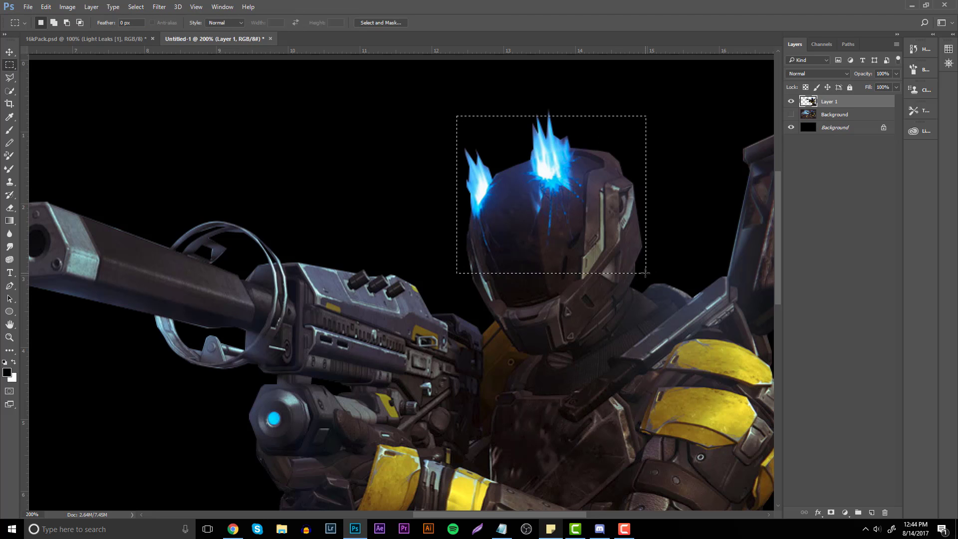
left_click_drag(460, 121, 418, 79)
key("ctrl+j")
left_click(161, 7)
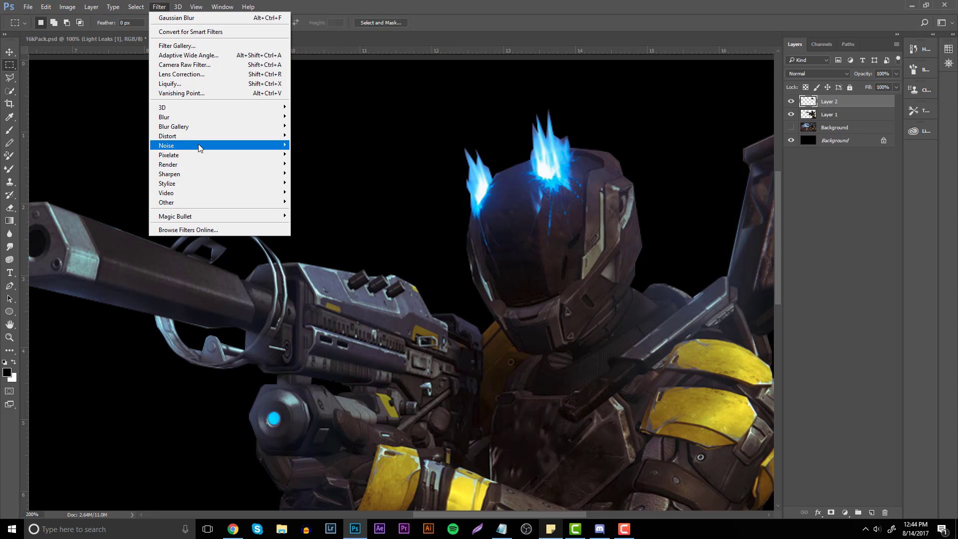
mouse_move(181, 118)
left_click(120, 173)
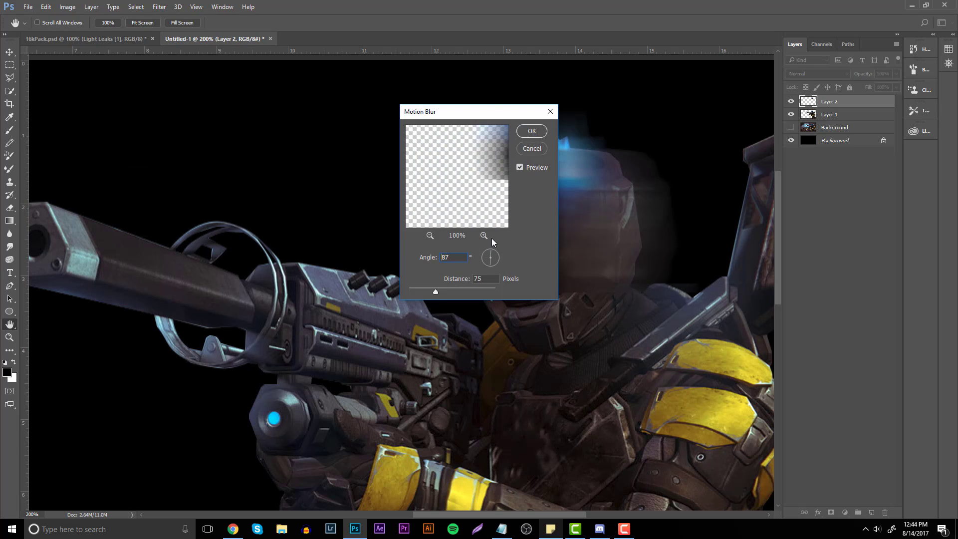
left_click_drag(435, 292, 422, 290)
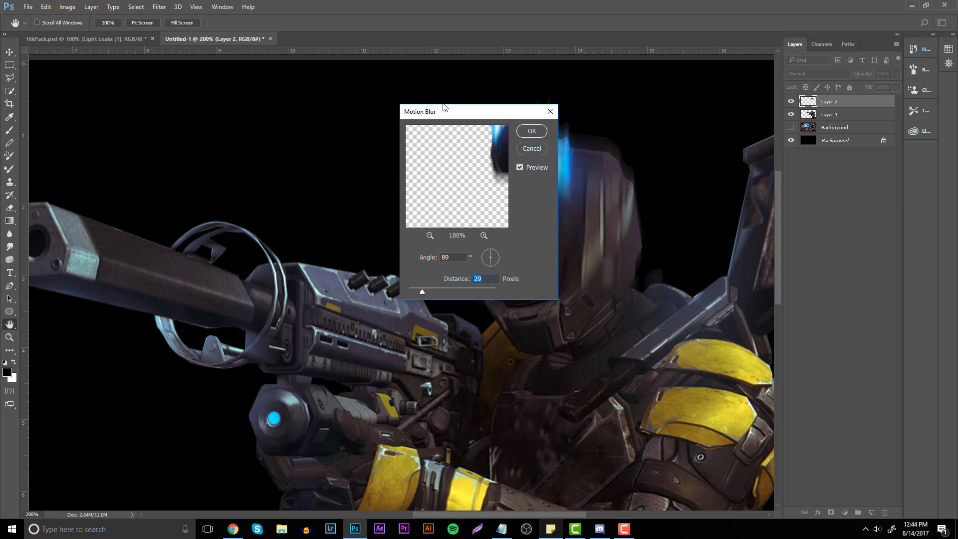
left_click_drag(443, 106, 309, 97)
left_click(407, 142)
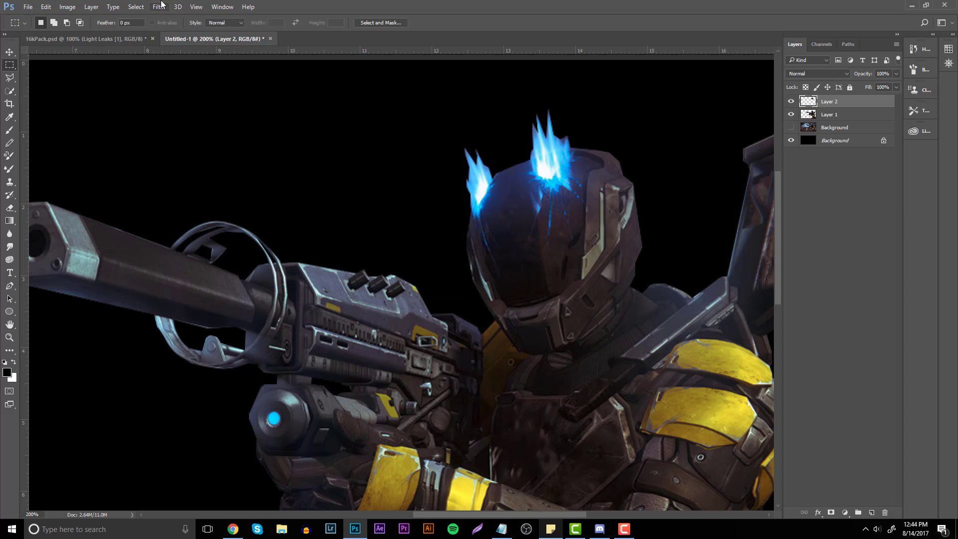
Step: Apply a slight Gaussian Blur with a radius below 3.4 pixels to the copied helmet and flames layer
left_click(160, 6)
mouse_move(165, 118)
left_click(130, 152)
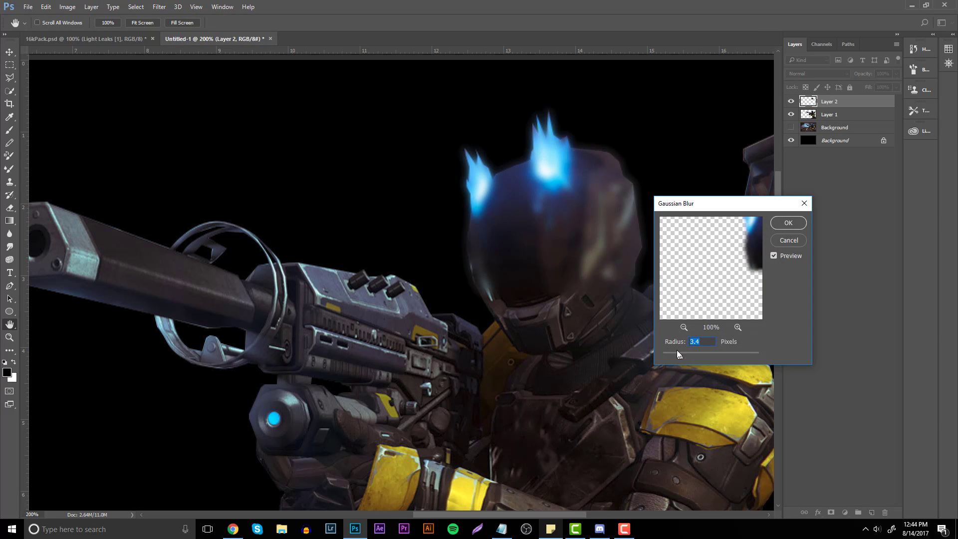
left_click_drag(677, 352, 668, 352)
left_click(785, 226)
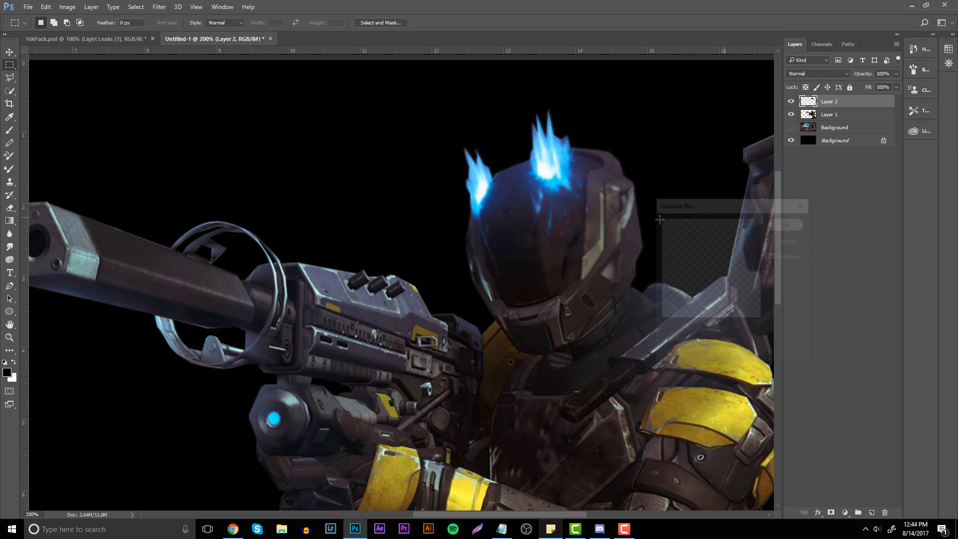
Step: Erase the blurred copy over the helmet around the blue flames with a soft eraser of about 66 pixels
key("e")
left_click(52, 25)
left_click(77, 56)
left_click(499, 262)
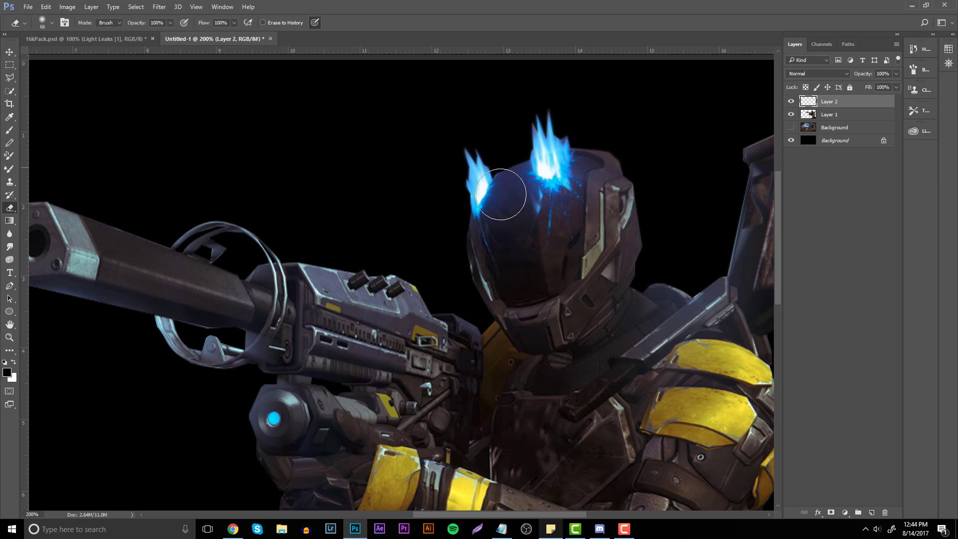
Step: Merge the blurred flames layer and the rifleman cutout layer into one layer
left_click(820, 114)
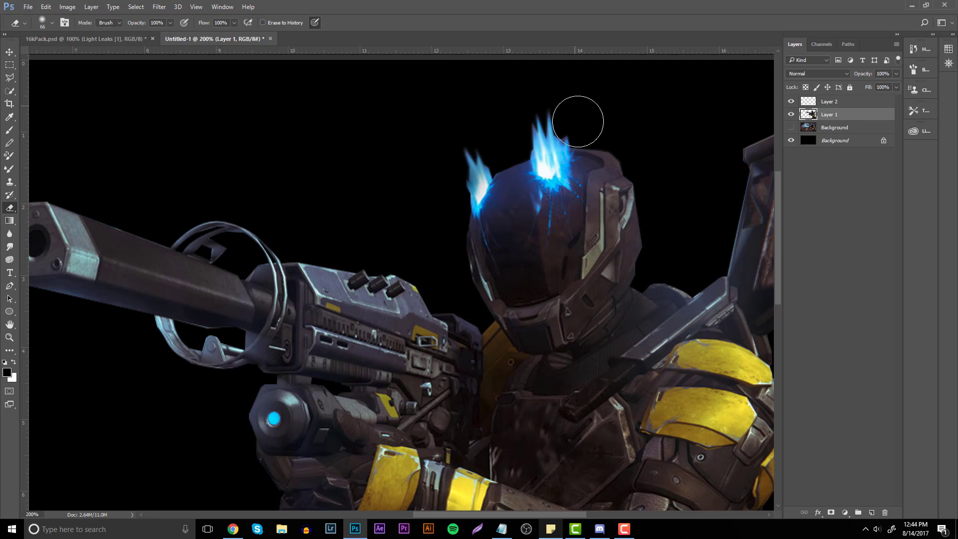
left_click(9, 336)
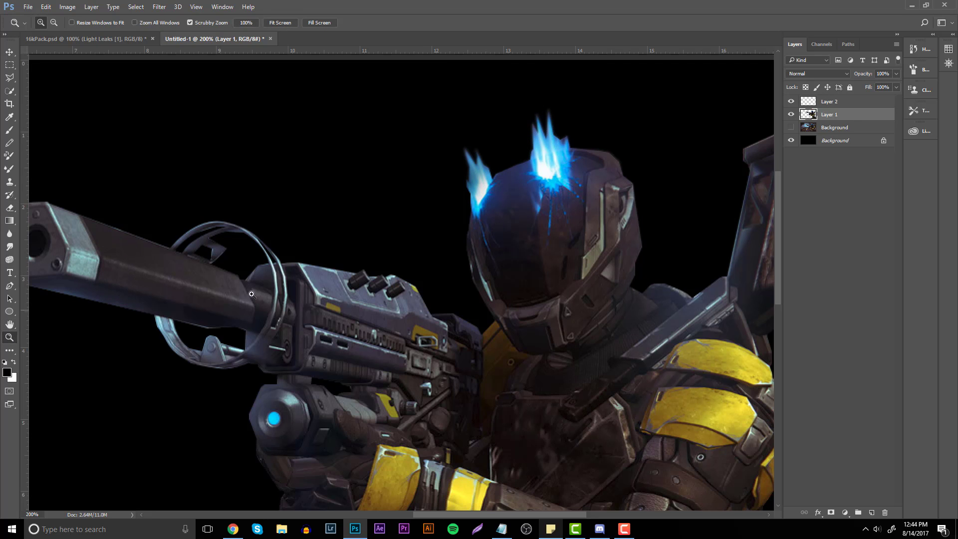
left_click(406, 262, "alt")
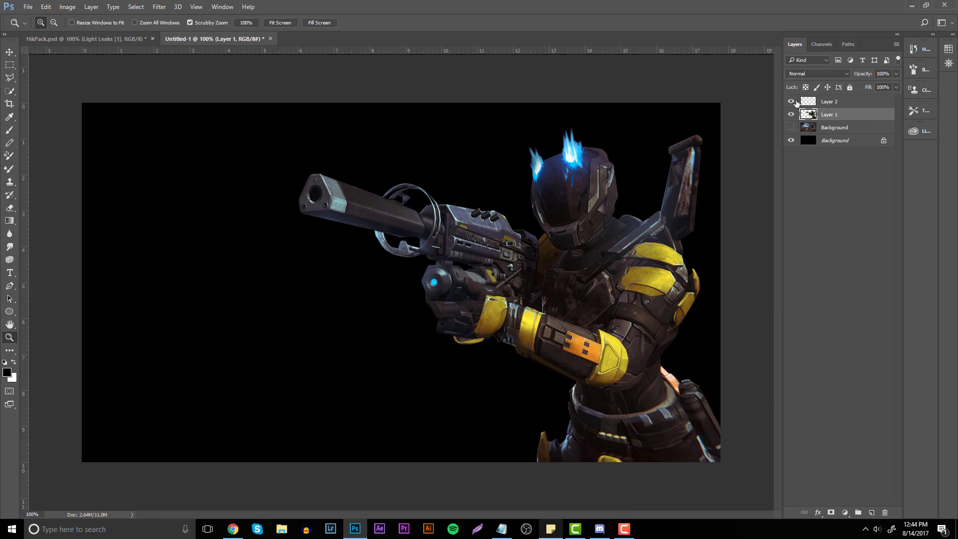
left_click(840, 102, "shift")
key("ctrl+e")
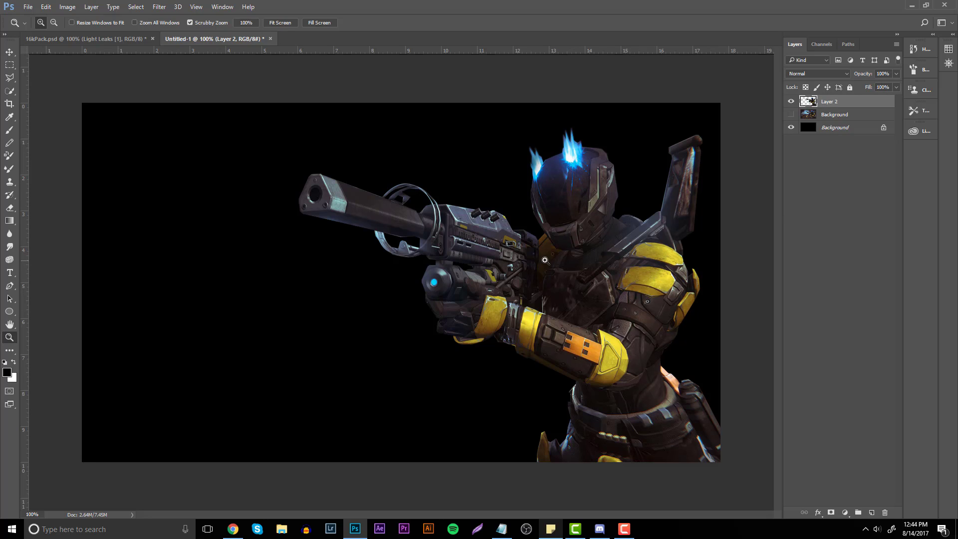
Step: Show the wallpaper layer again and darken it with an Exposure adjustment layer at exposure -1.59 and gamma correction 0.60
left_click(790, 115)
left_click(806, 118)
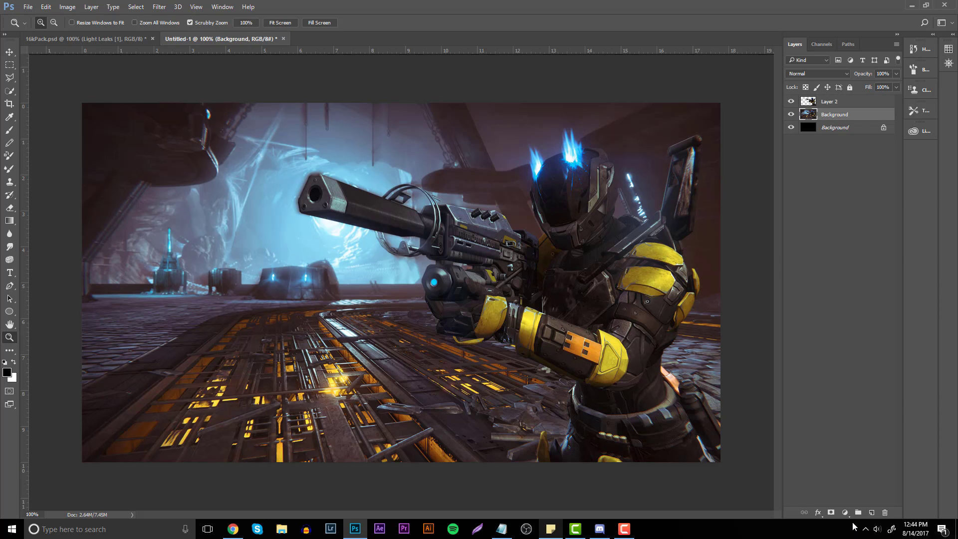
left_click(845, 512)
left_click(845, 513)
left_click(845, 512)
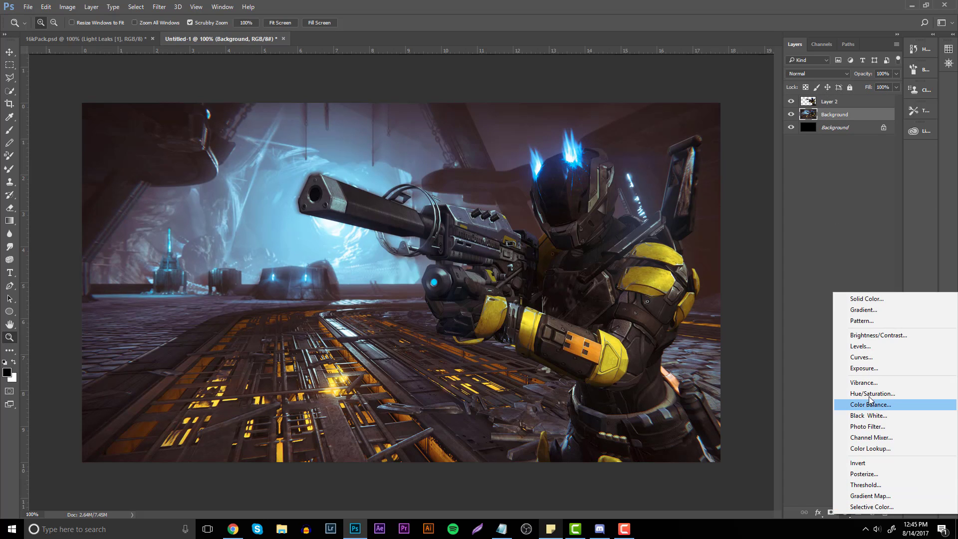
left_click(864, 368)
mouse_move(574, 128)
left_mouse_down()
mouse_move(582, 129)
mouse_move(564, 127)
left_mouse_up()
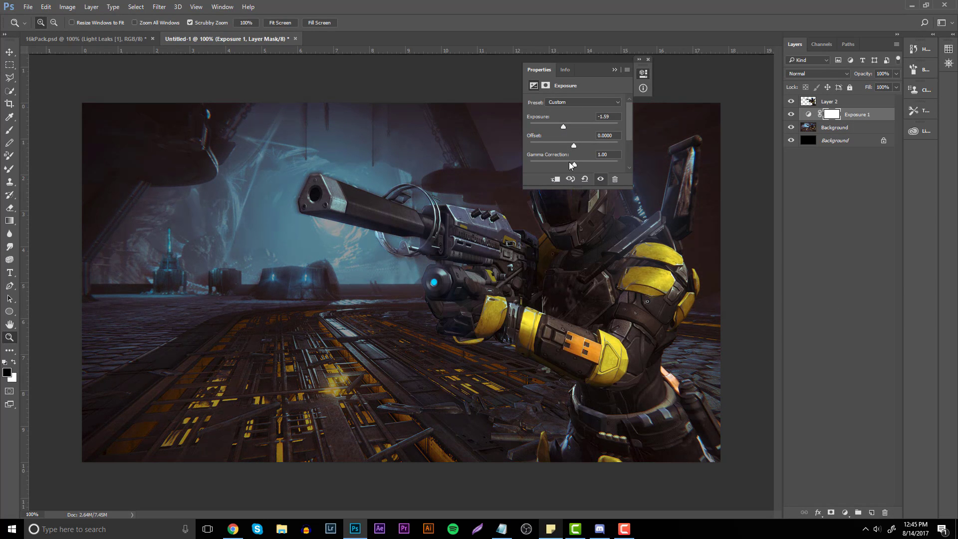
left_click_drag(572, 165, 589, 166)
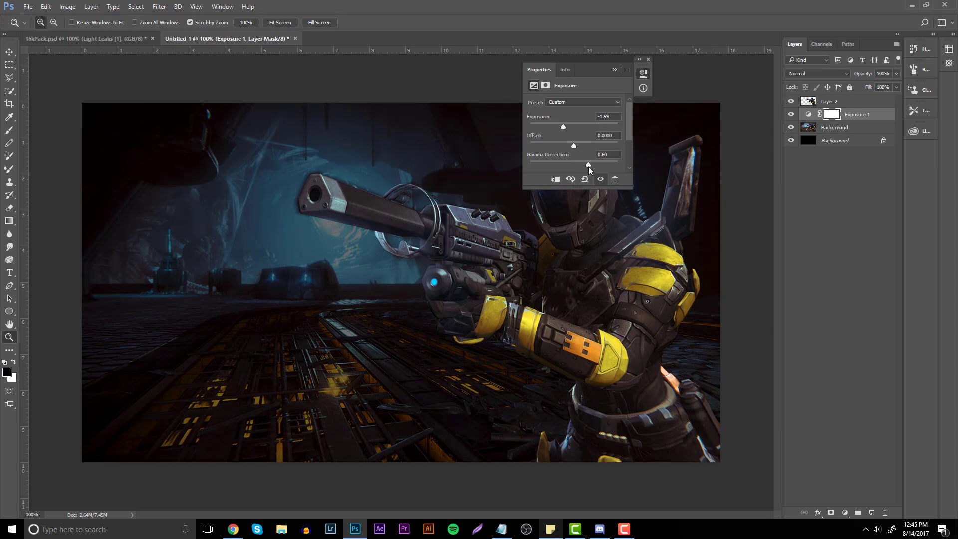
Step: Add a Black & White adjustment layer with the default preset above the exposure adjustment to desaturate the wallpaper
left_click(845, 514)
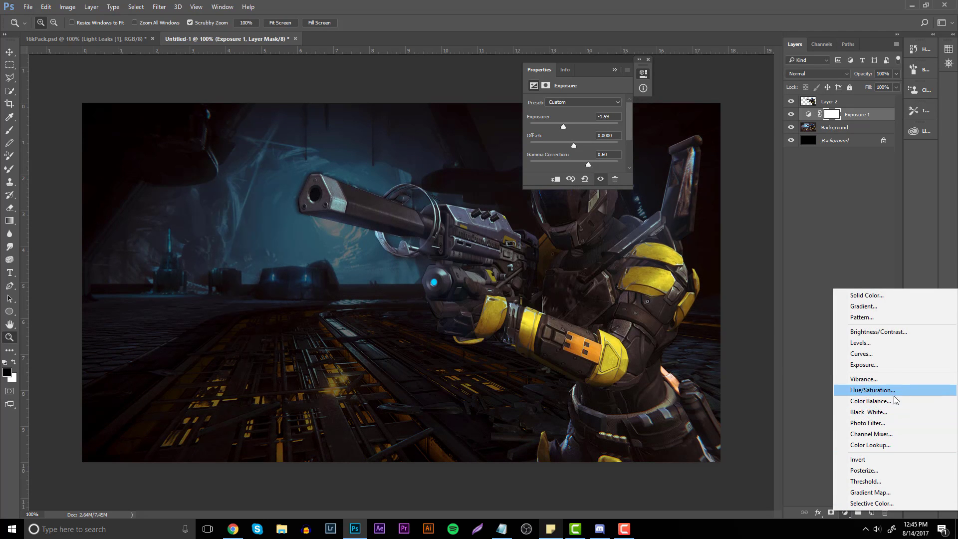
left_click(871, 412)
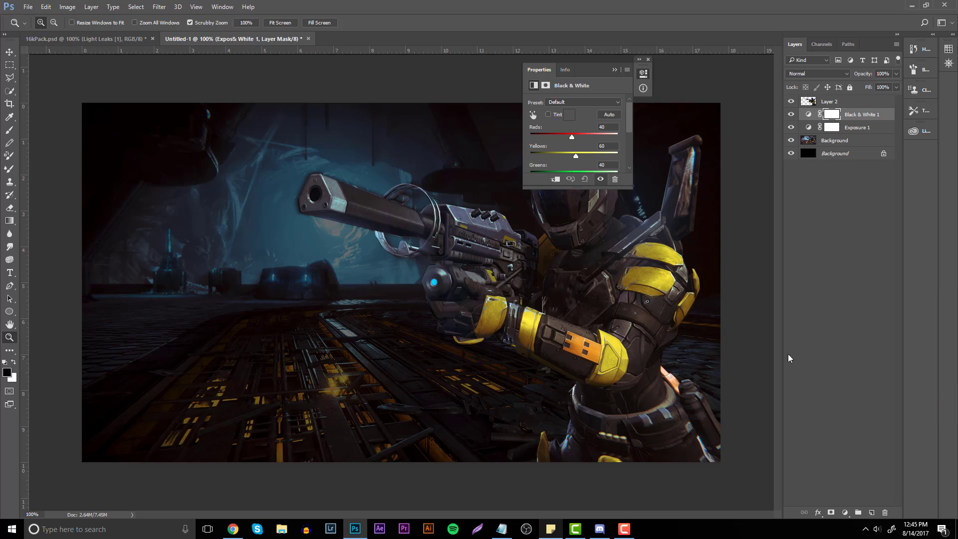
left_click(615, 70)
Step: Set the exposure adjustment's gamma correction to 0.49 and raise its exposure slightly
left_click(862, 130)
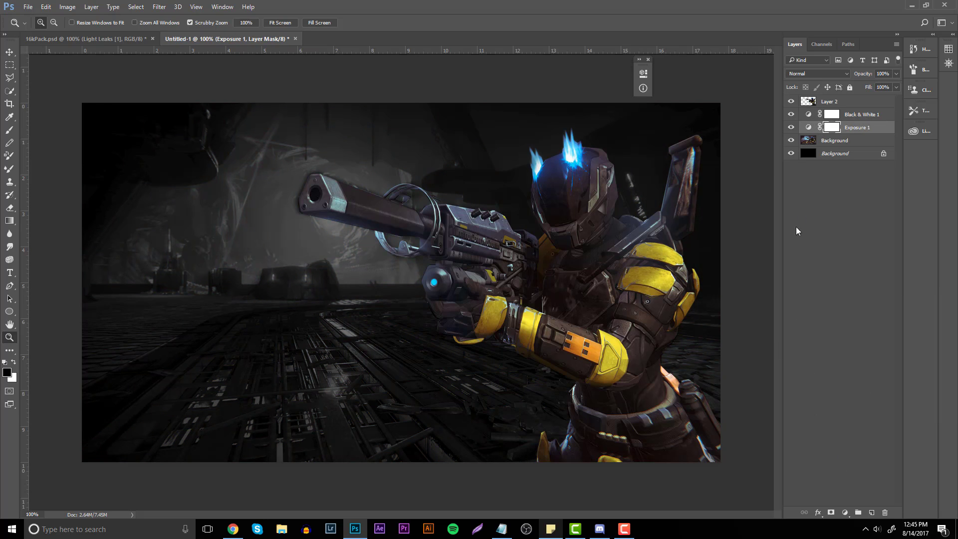
double_click(810, 125)
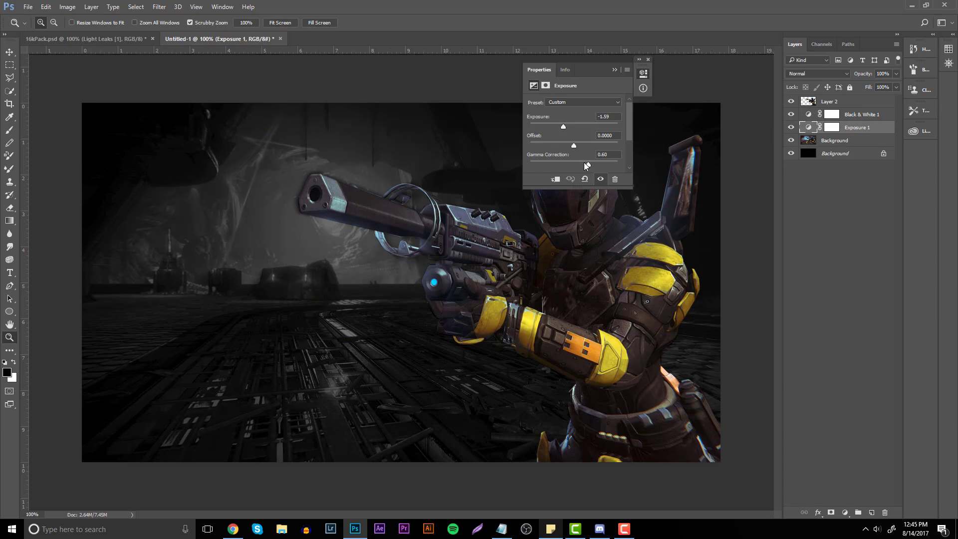
left_click_drag(585, 163, 592, 167)
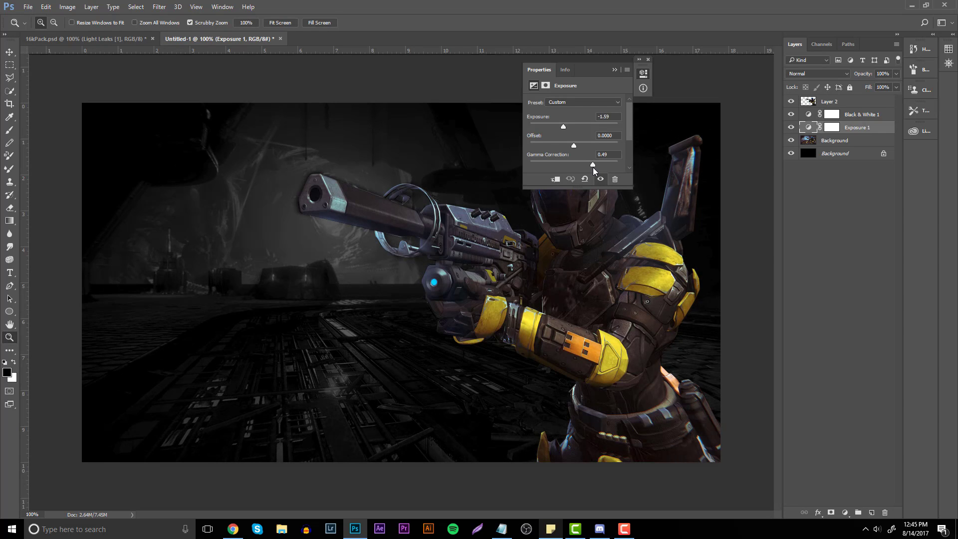
left_click_drag(564, 128, 565, 127)
left_click(613, 70)
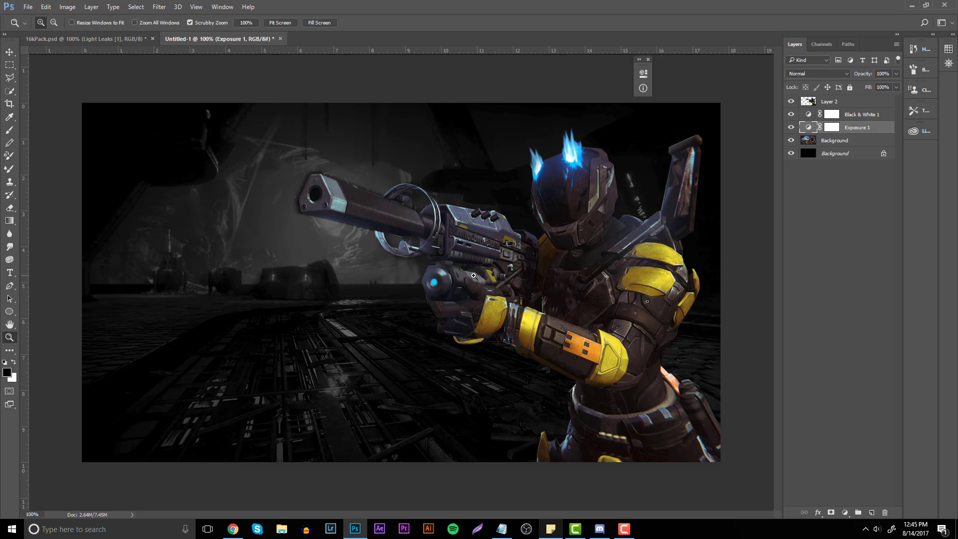
Step: Add an Outer Glow effect to the merged rifleman layer, keeping the canvas visible beside the style settings
left_click_drag(478, 265, 424, 256)
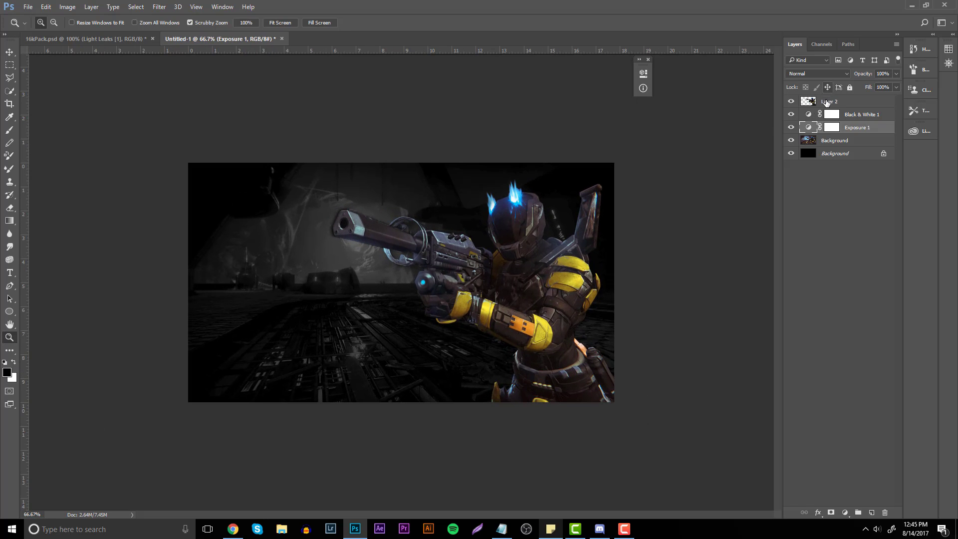
right_click(826, 102)
left_click(812, 61)
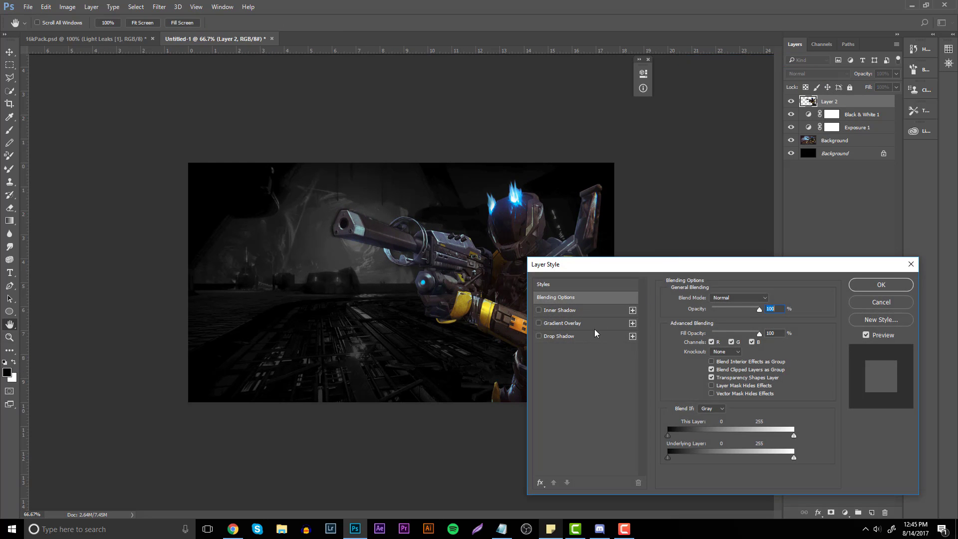
left_click(541, 482)
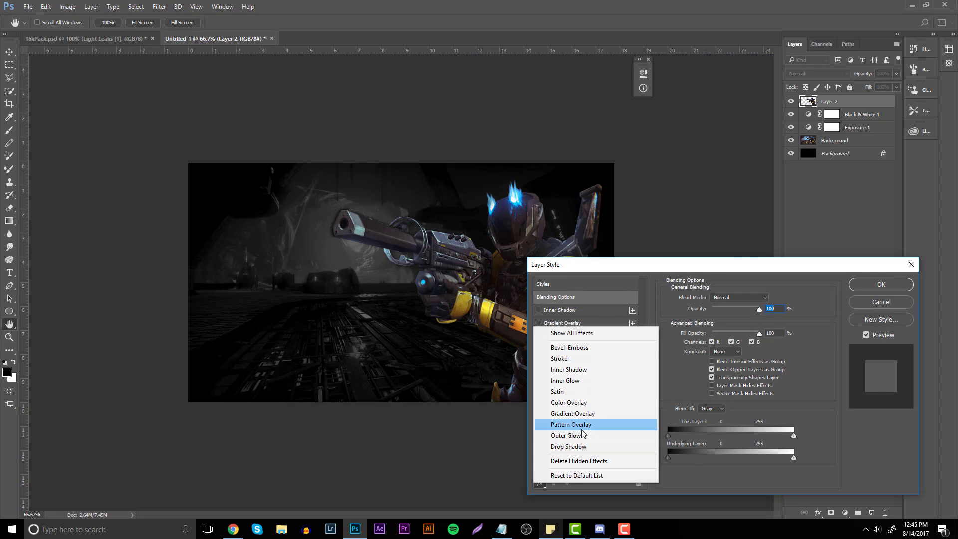
left_click(584, 435)
left_click_drag(641, 262, 777, 216)
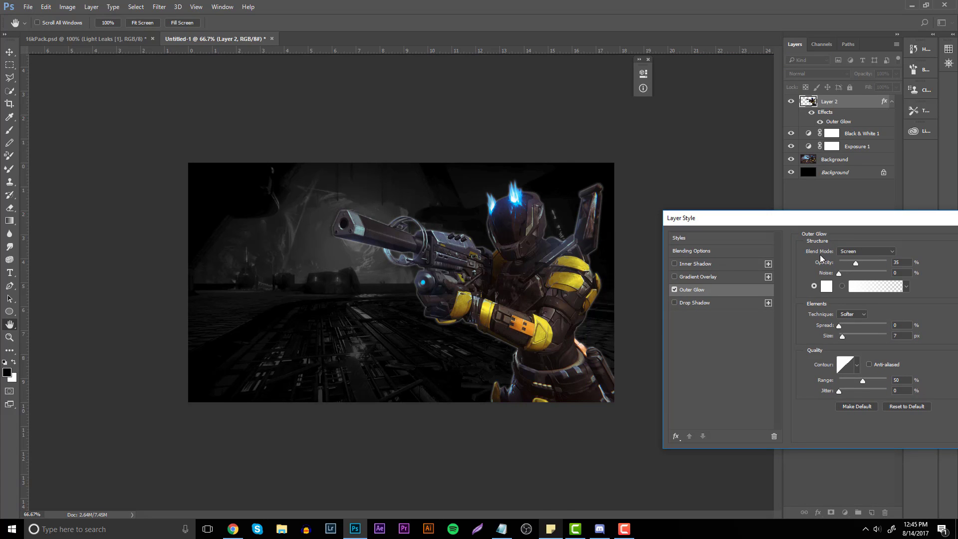
Step: Set the outer glow's colour to bright blue #009cff
left_click(827, 287)
left_click(731, 362)
left_click_drag(697, 300, 778, 212)
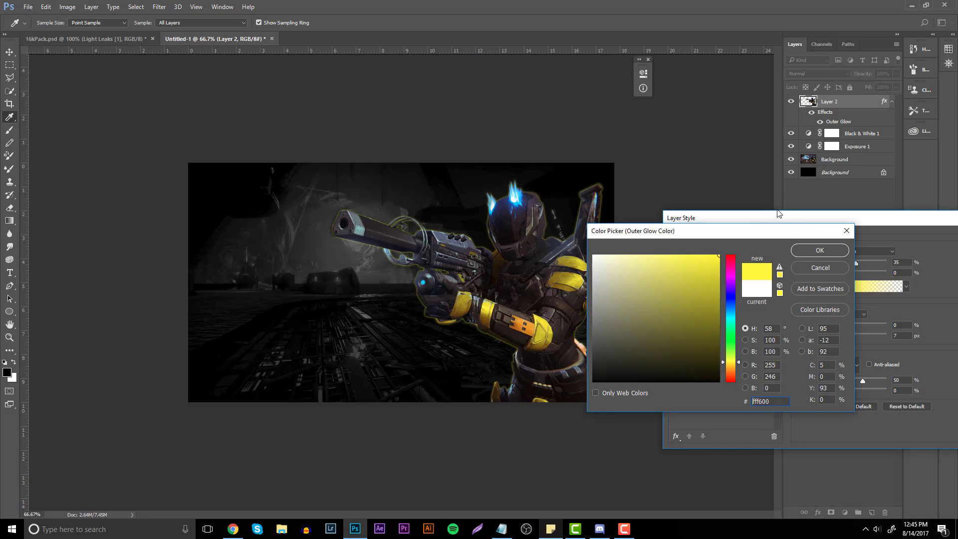
left_click_drag(727, 353, 730, 310)
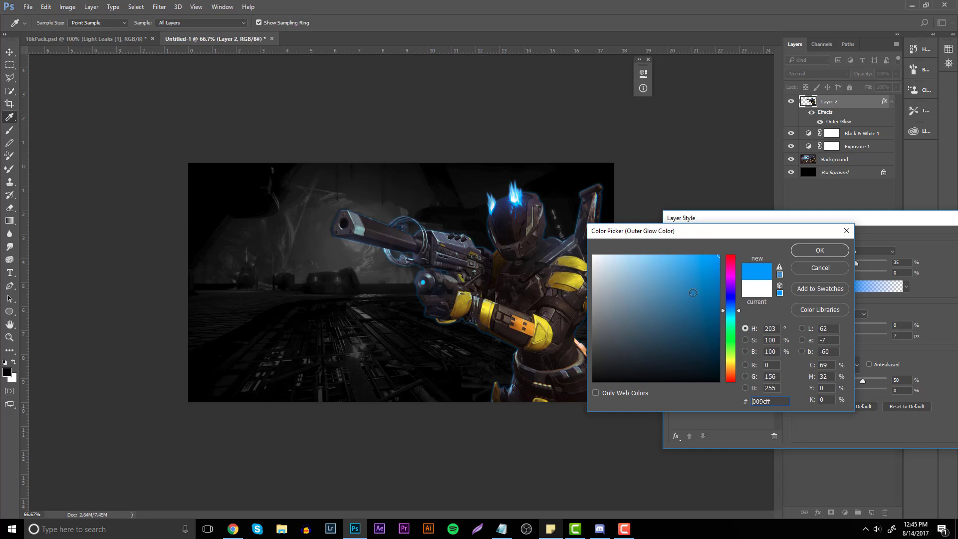
left_click(821, 254)
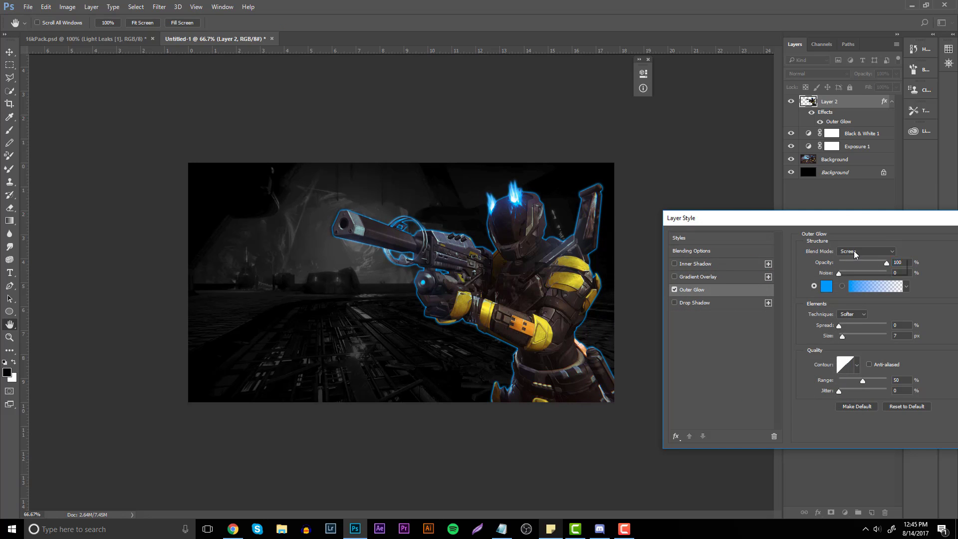
Step: Set the outer glow to Normal blend mode, 100% opacity, 3% spread and 35 px size
left_click(850, 251)
left_click(843, 266)
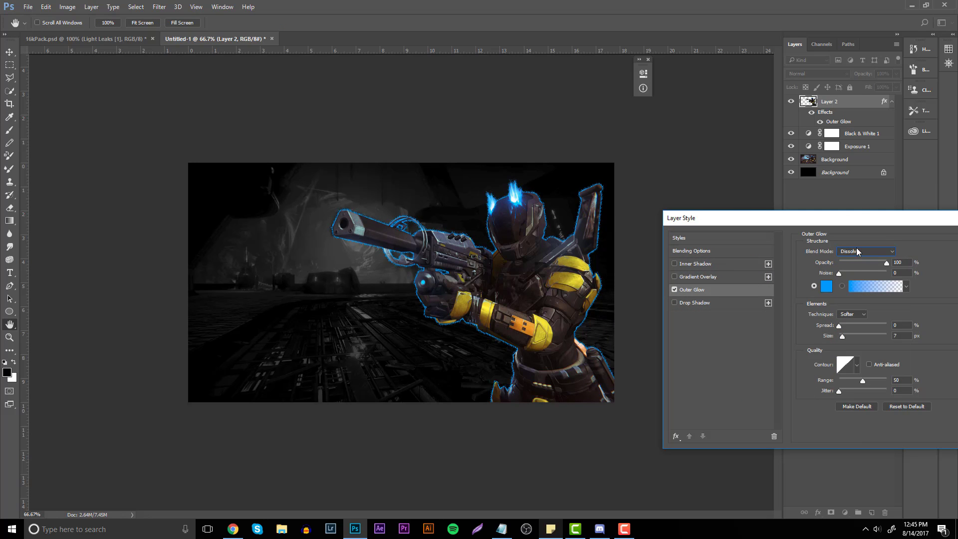
left_click(857, 252)
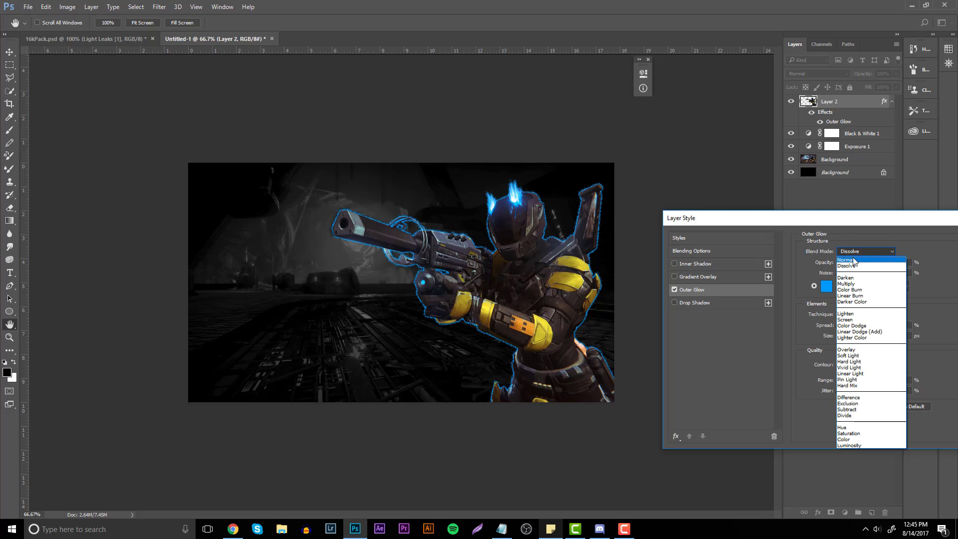
left_click(854, 253)
mouse_move(845, 334)
left_mouse_down()
mouse_move(858, 336)
mouse_move(840, 327)
left_mouse_up()
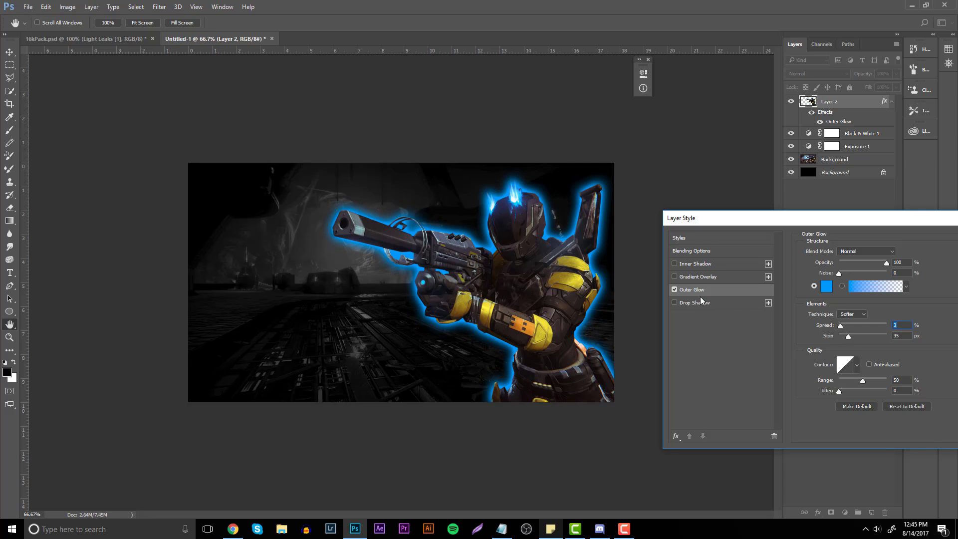
Step: Add an Inner Glow effect to the rifleman layer, without Inner Shadow, and set its colour to cyan #00deff
left_click(695, 263)
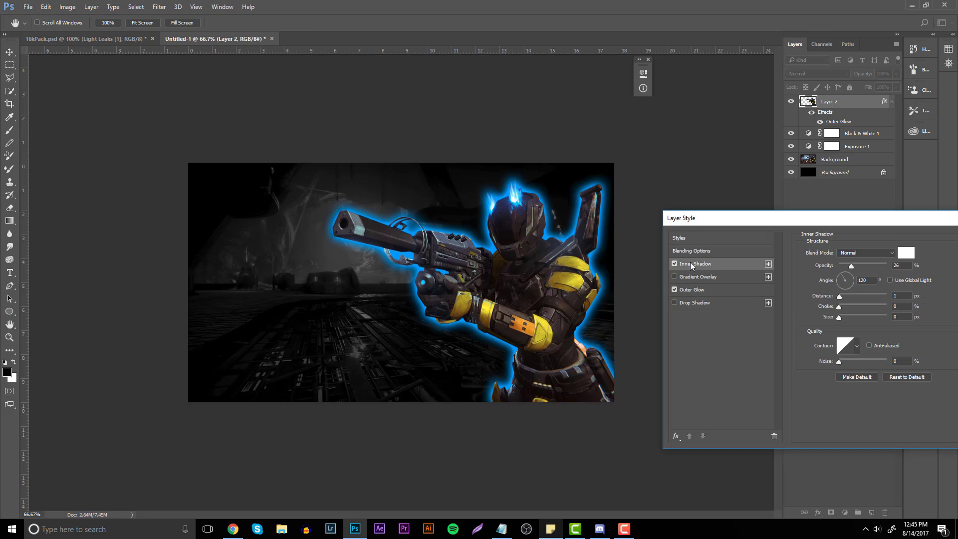
left_click(676, 436)
left_click(705, 335)
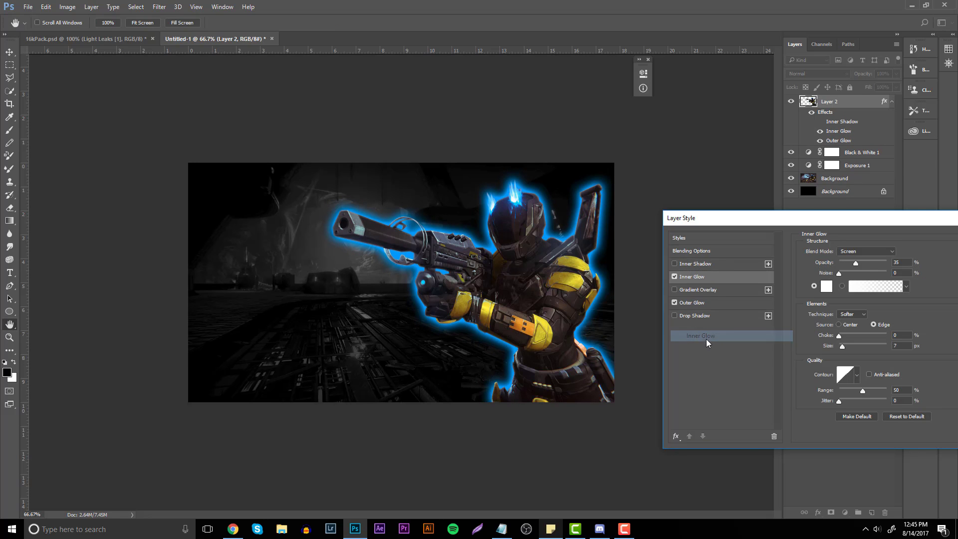
left_click(824, 289)
left_click(734, 316)
left_click(718, 255)
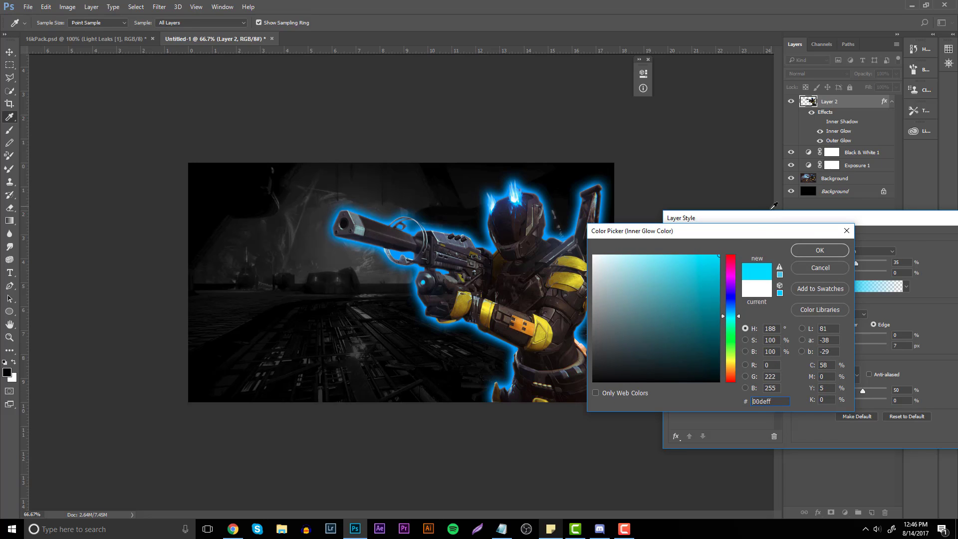
left_click(819, 250)
Step: Set the inner glow to Normal blend mode, 43% opacity and 16 px size, and apply the layer style
left_click(866, 251)
left_click(850, 264)
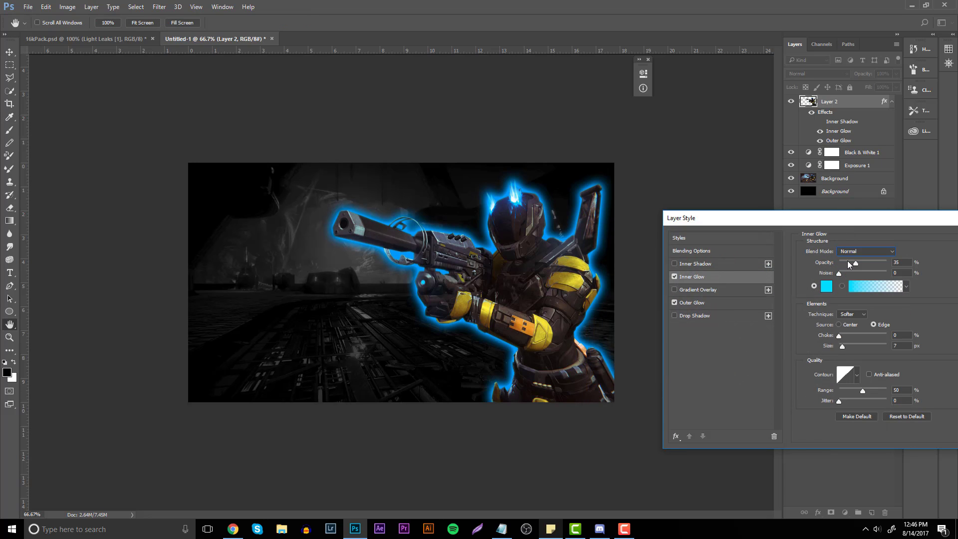
left_click_drag(861, 268, 906, 267)
mouse_move(830, 348)
left_mouse_down()
mouse_move(855, 348)
mouse_move(843, 347)
left_mouse_up()
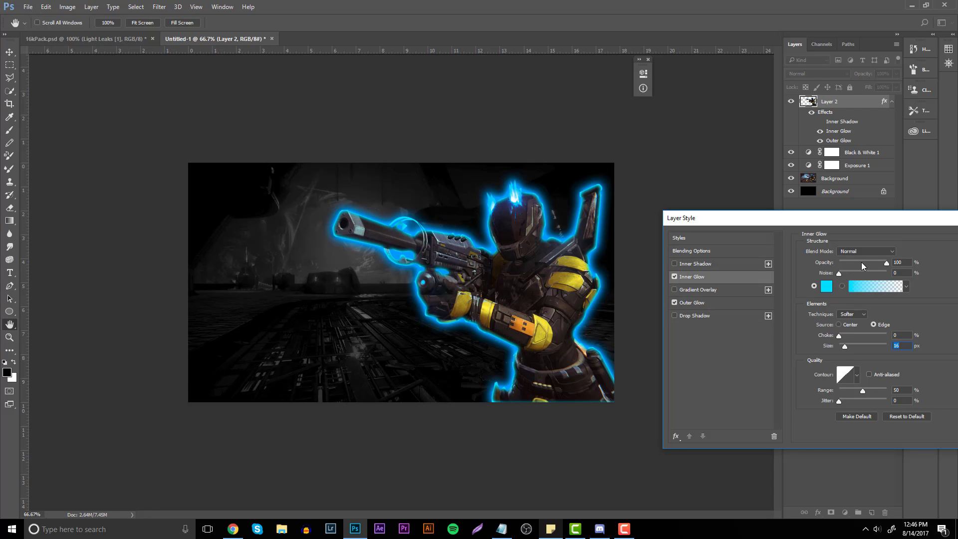
mouse_move(861, 262)
left_mouse_down()
mouse_move(831, 256)
mouse_move(859, 266)
left_mouse_up()
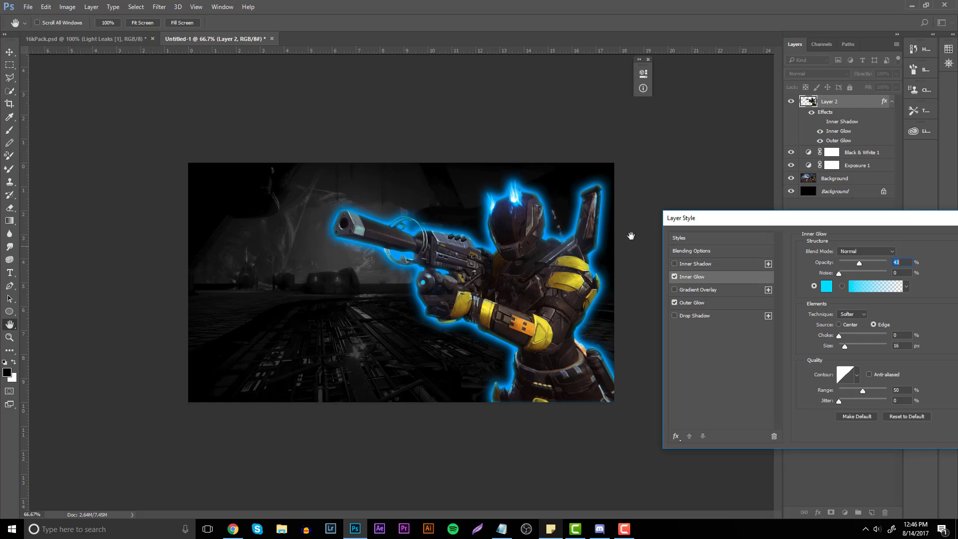
left_click_drag(889, 218, 756, 215)
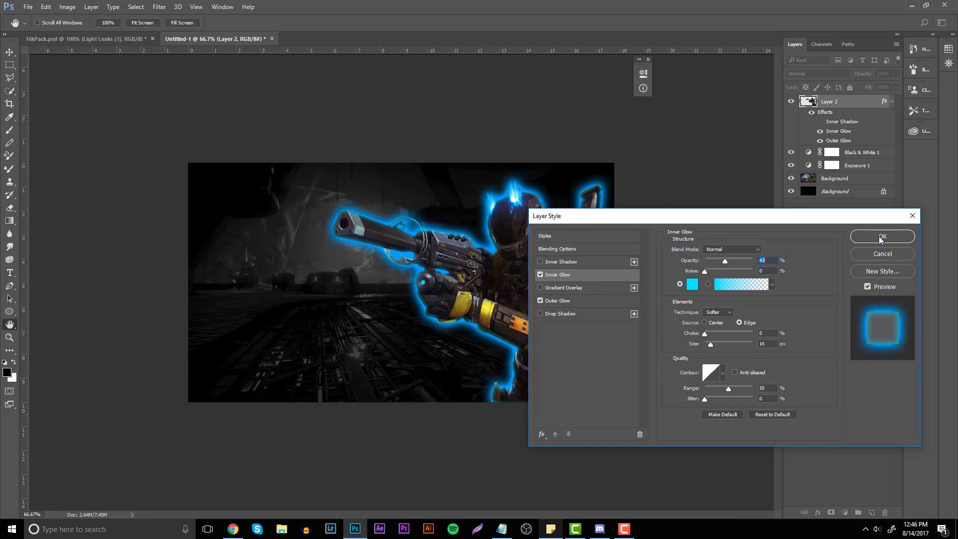
left_click(881, 238)
Step: Switch to Chrome and search Google for "star wars posters" in a new tab
left_click(233, 529)
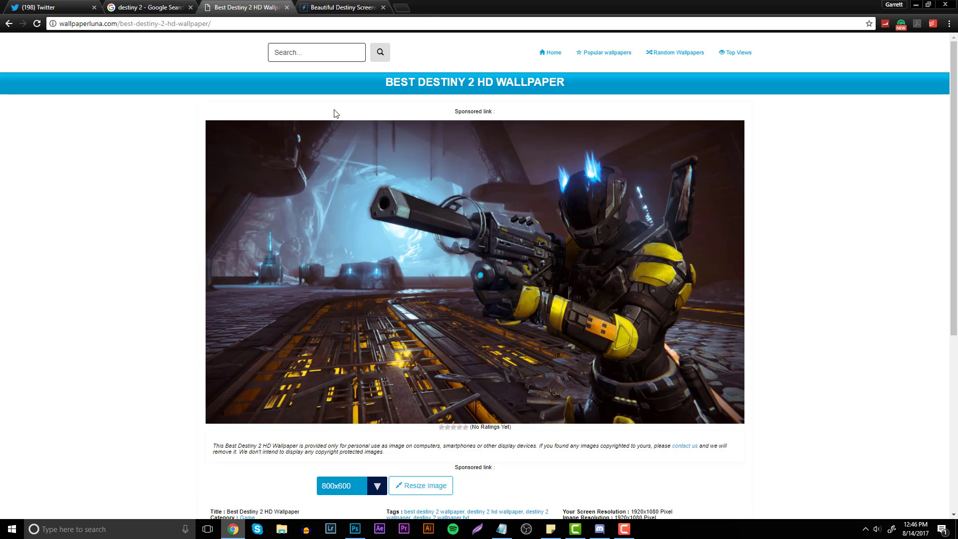
left_click(401, 6)
type("star ")
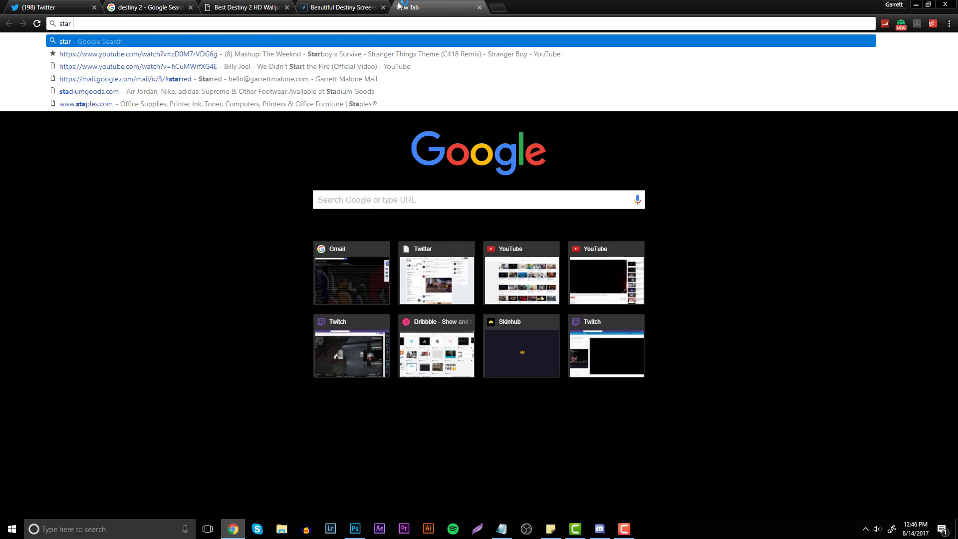
type("wars ")
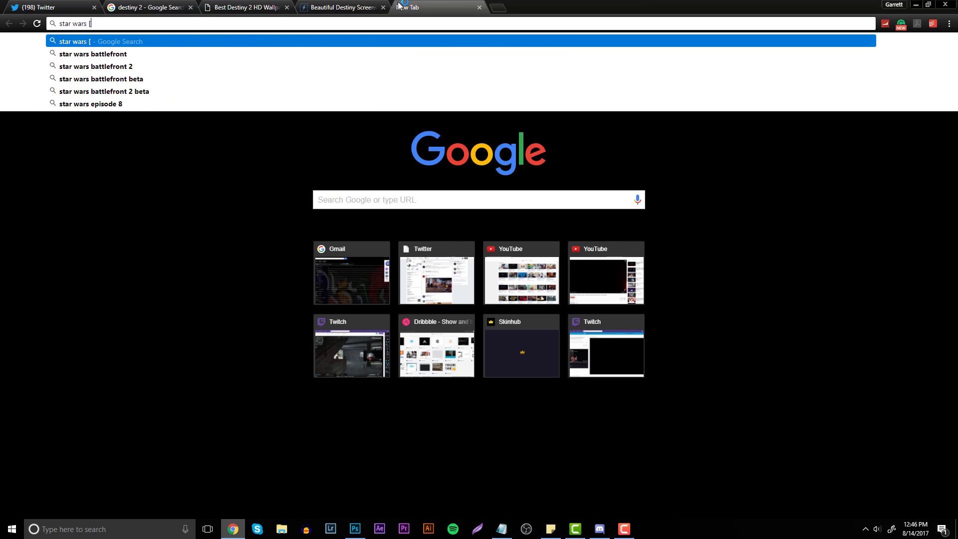
type("po")
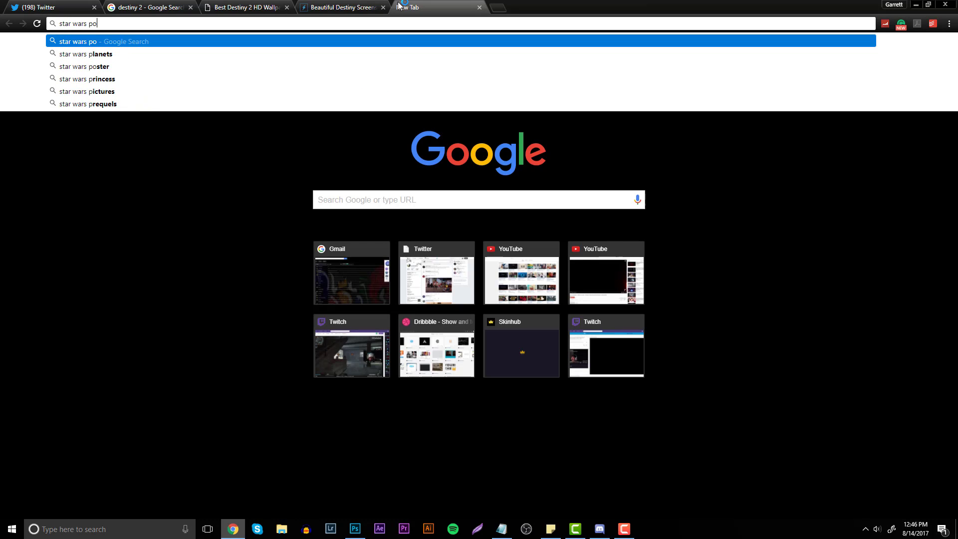
type("sters")
key("Return")
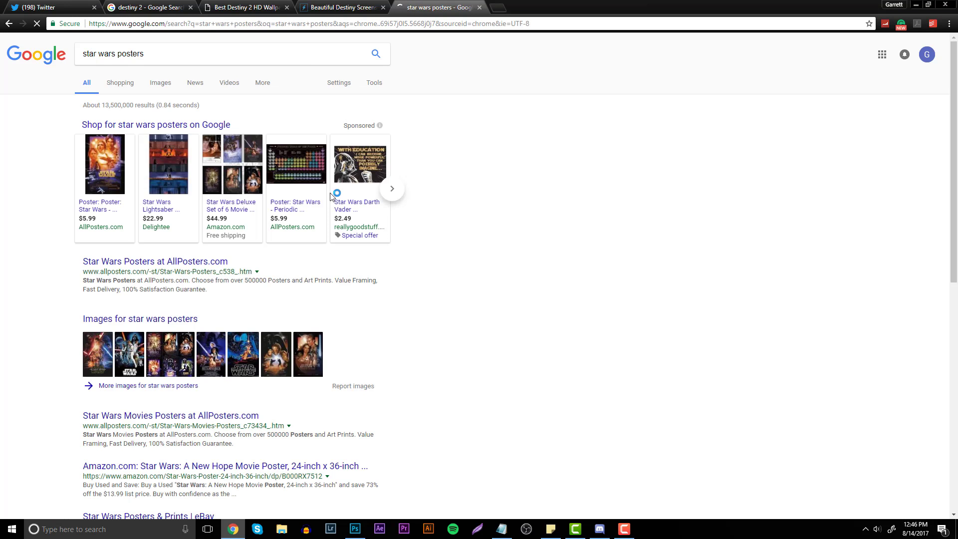
Step: Show the image results and preview the original Star Wars poster and the The Force Awakens poster
left_click(158, 85)
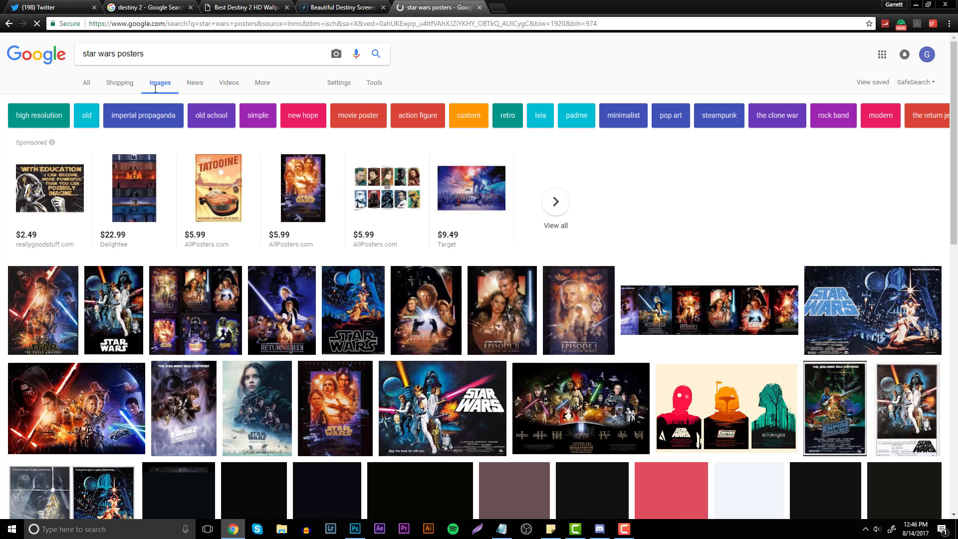
left_click(126, 325)
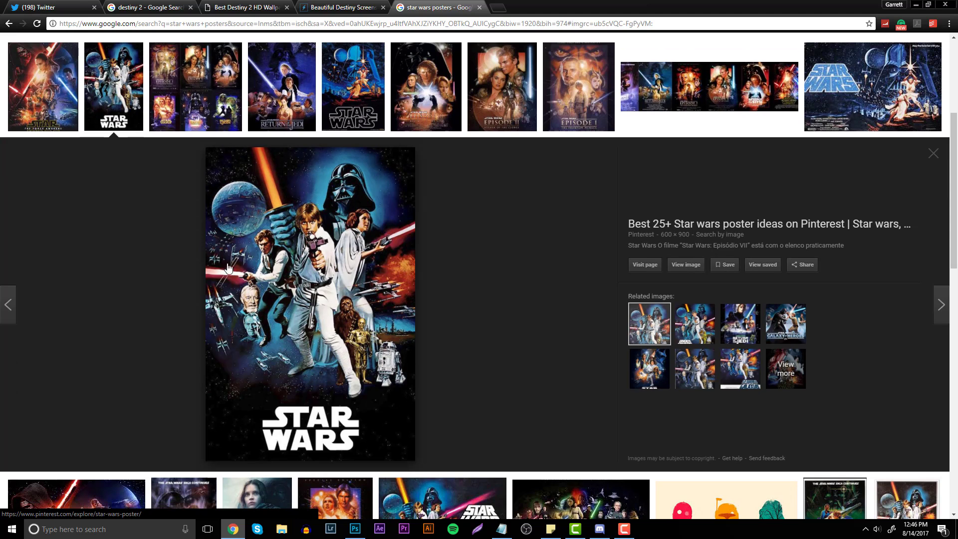
key("Left")
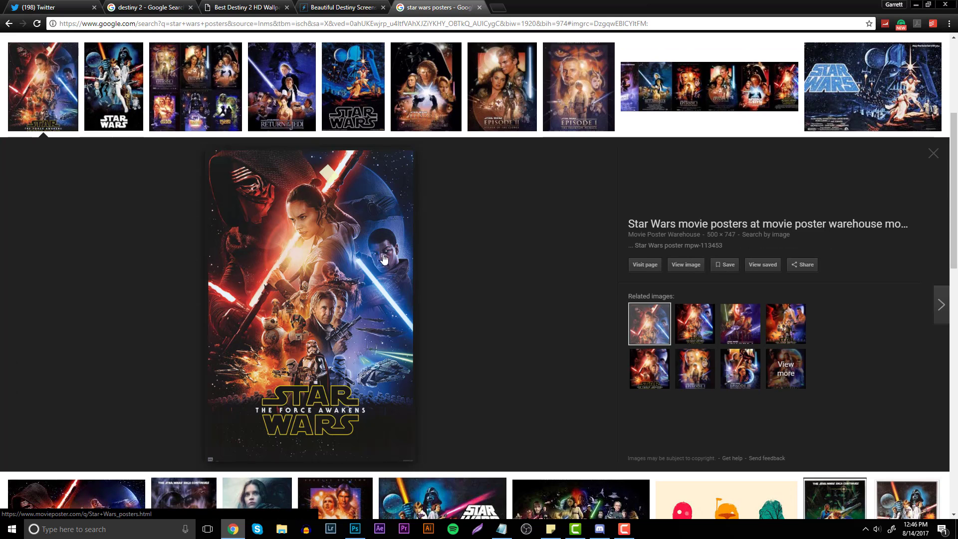
Step: Switch back to Photoshop and duplicate the glowing rifleman layer, Layer 2, with its effects collapsed
left_click(355, 529)
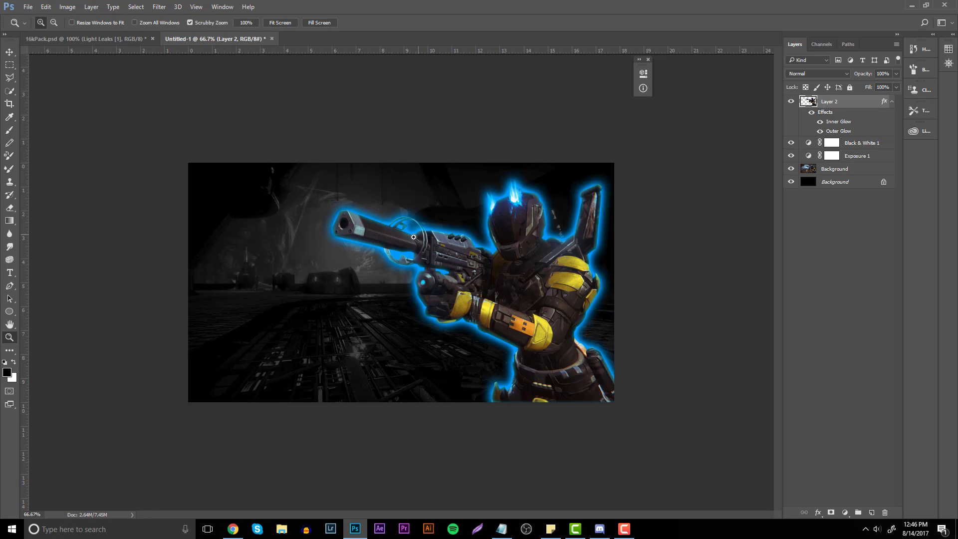
mouse_move(460, 240)
left_mouse_down()
mouse_move(427, 237)
mouse_move(448, 237)
left_mouse_up()
left_click_drag(555, 319, 525, 320)
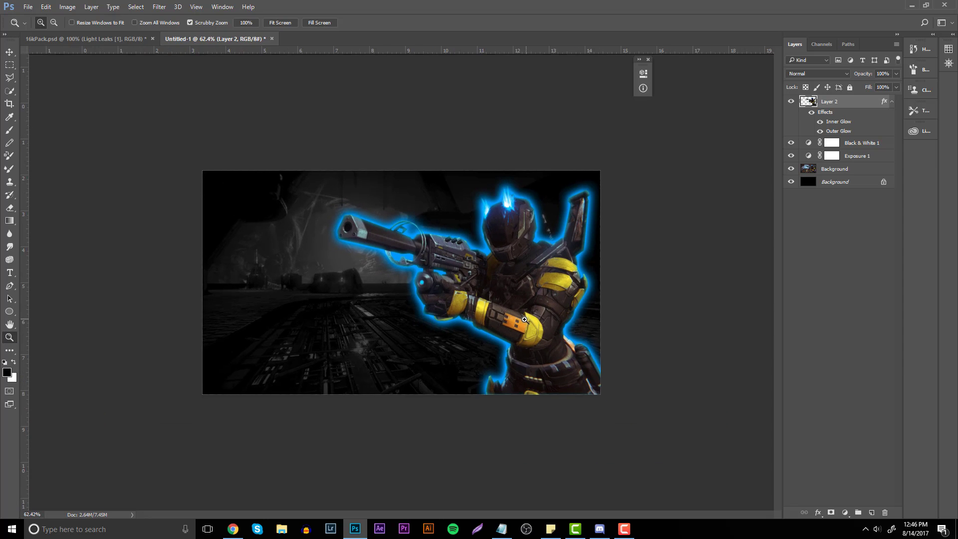
left_click(527, 304)
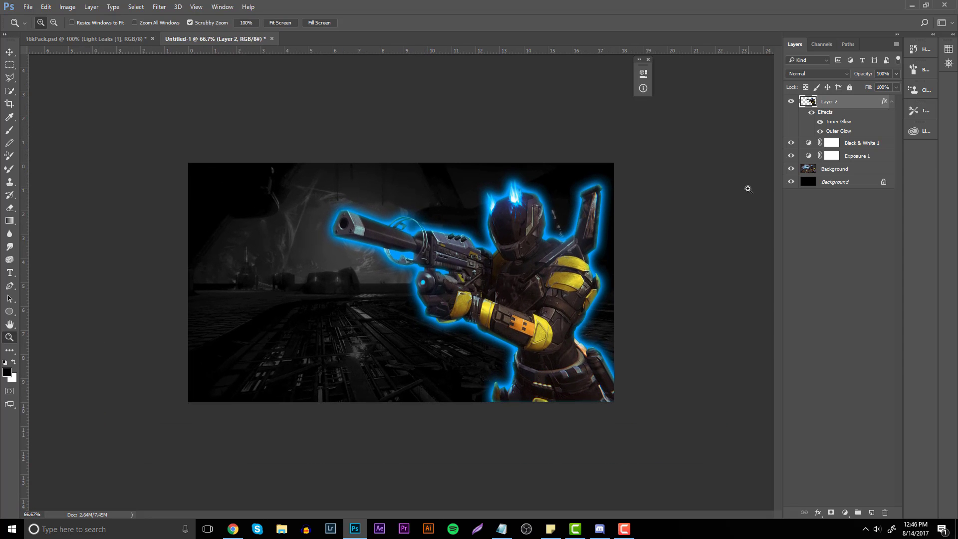
left_click(892, 102)
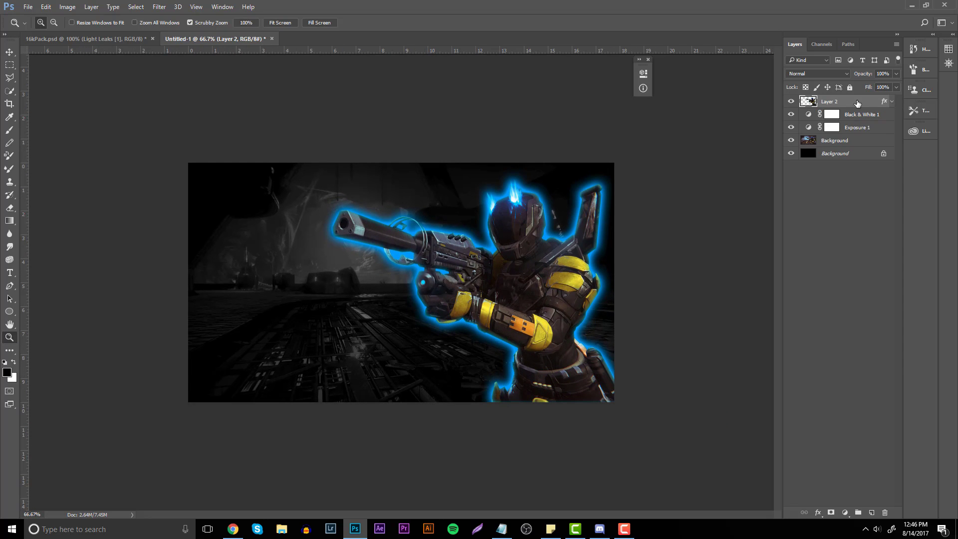
key("ctrl+j")
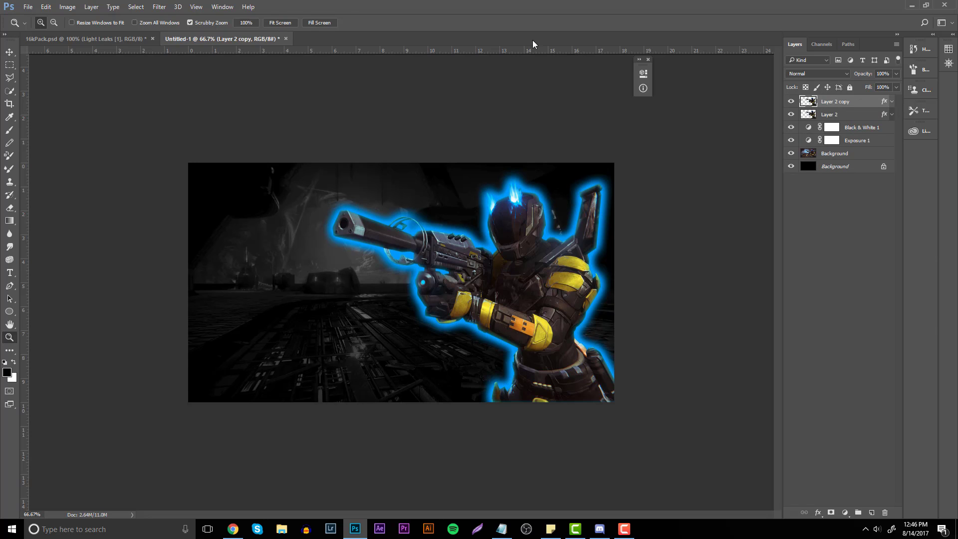
Step: Show the Styles panel and apply a saved layer style preset to Layer 2 copy
left_click(222, 7)
left_click(235, 310)
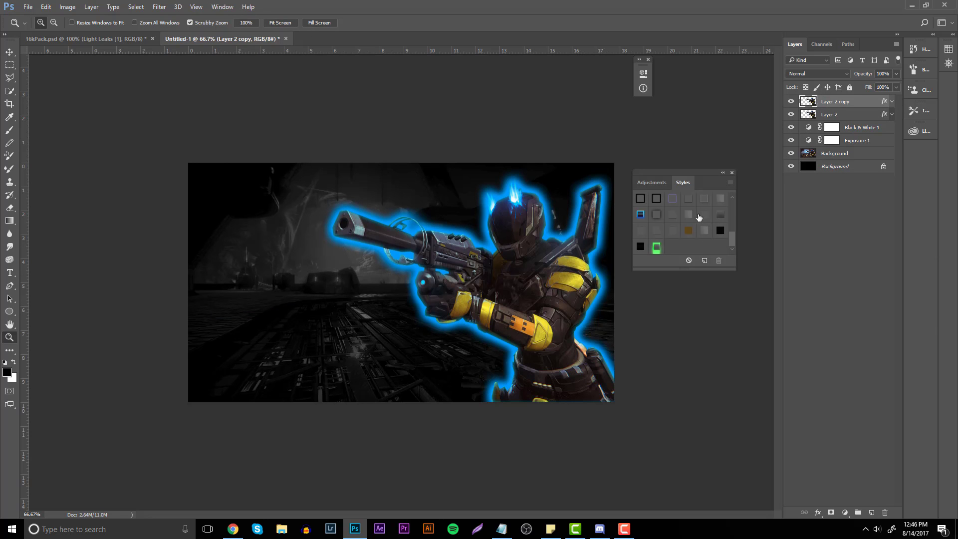
scroll(699, 217, "up", 2)
left_click(673, 215)
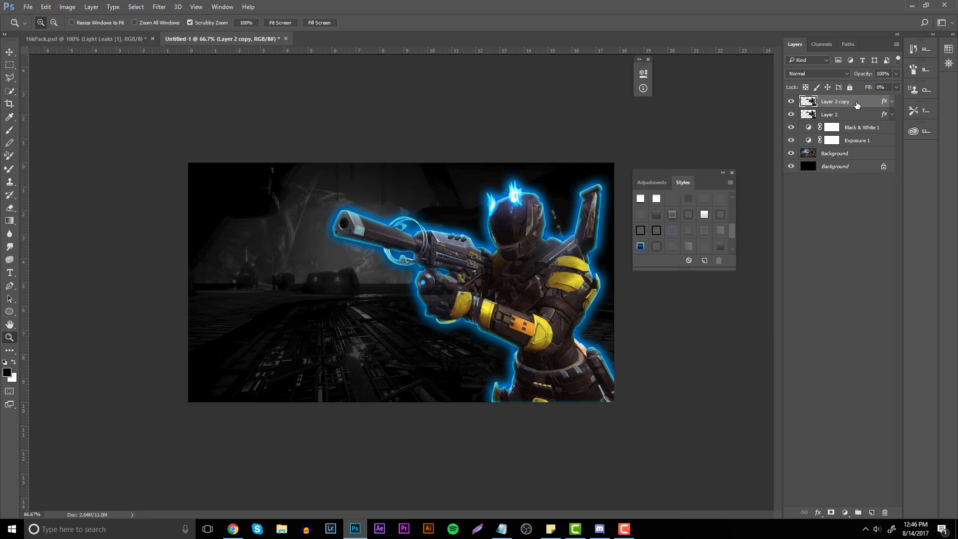
Step: Merge the styled rifleman copy with a new blank layer and set the merged layer's blend mode to Soft Light
left_click(871, 513)
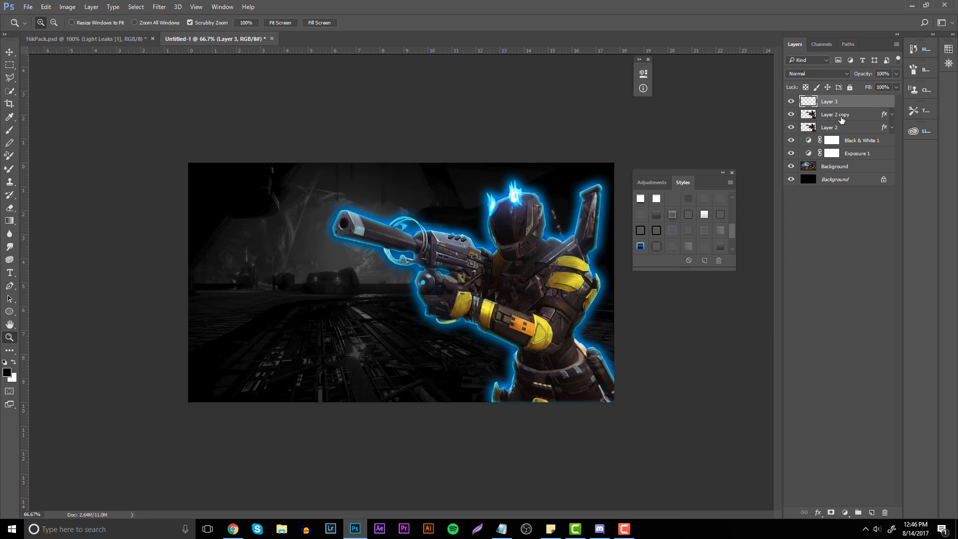
key("ctrl+e")
left_click(819, 74)
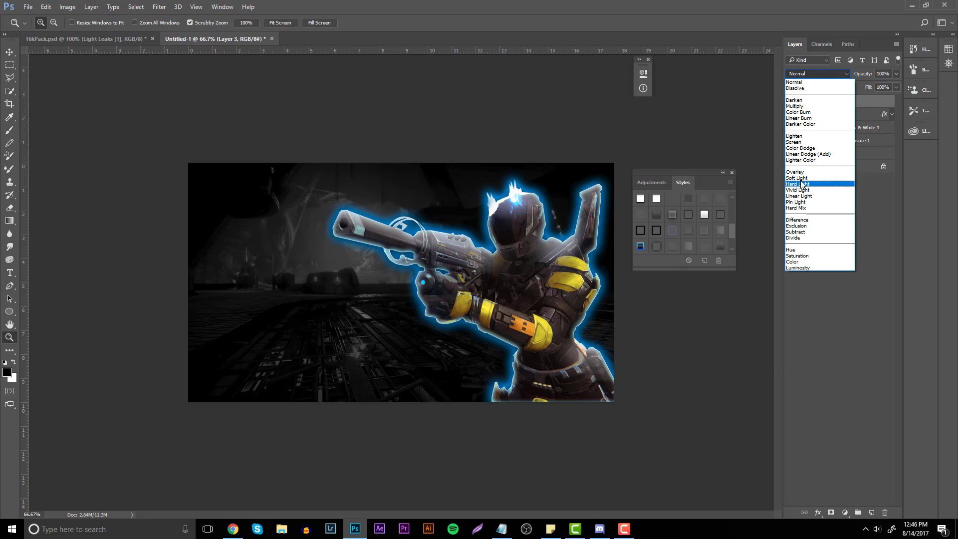
left_click(815, 179)
Step: Erase the Soft Light overlay from the rifle's muzzle down to the rifleman's waist with a soft 168 px eraser
key("e")
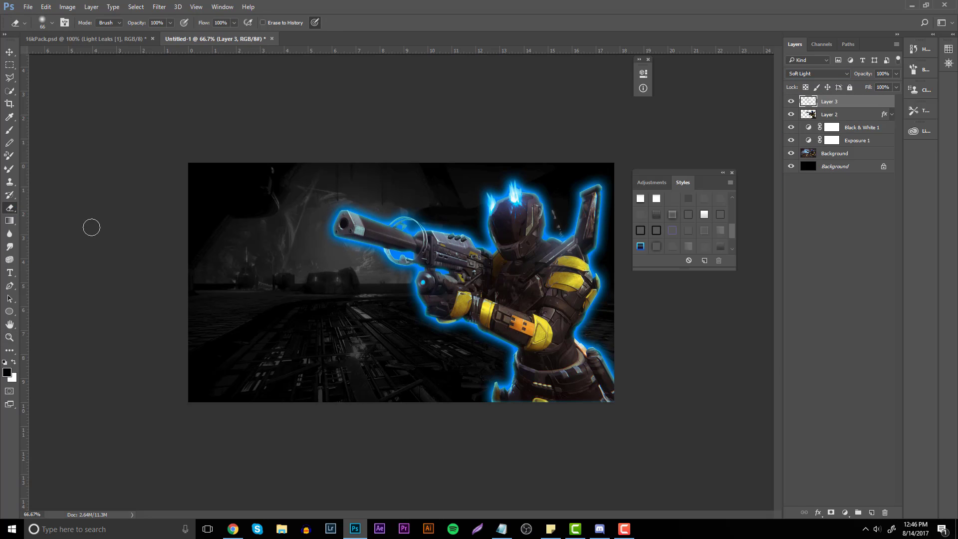
left_click(53, 23)
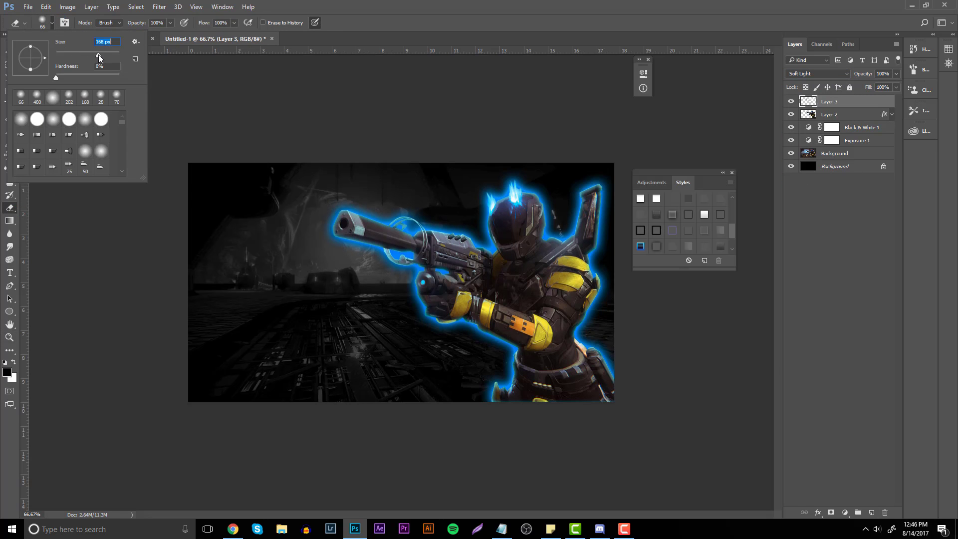
mouse_move(343, 248)
left_mouse_down()
mouse_move(440, 269)
mouse_move(475, 329)
mouse_move(569, 360)
mouse_move(513, 378)
left_mouse_up()
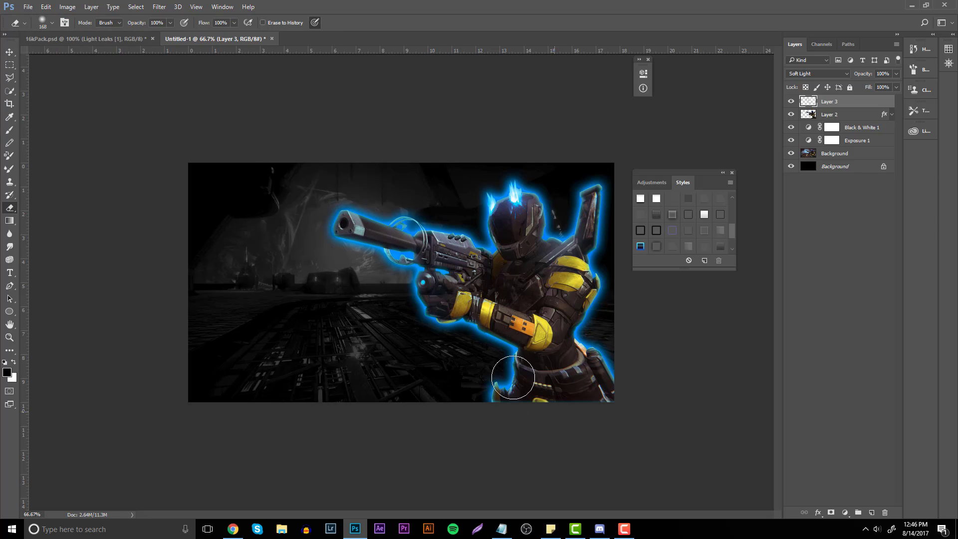
Step: Close the floating Styles panel and look over the whole thumbnail
left_click(133, 39)
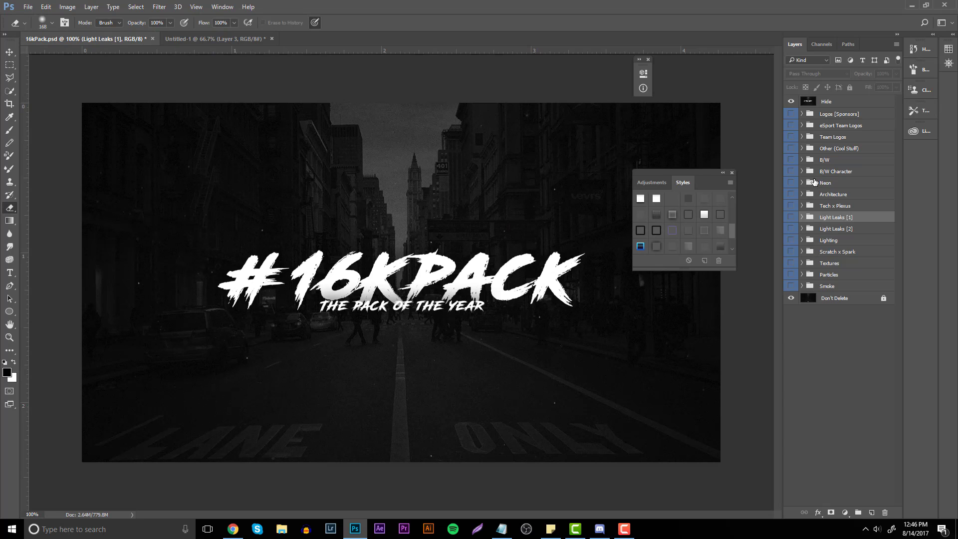
key("ctrl+Tab")
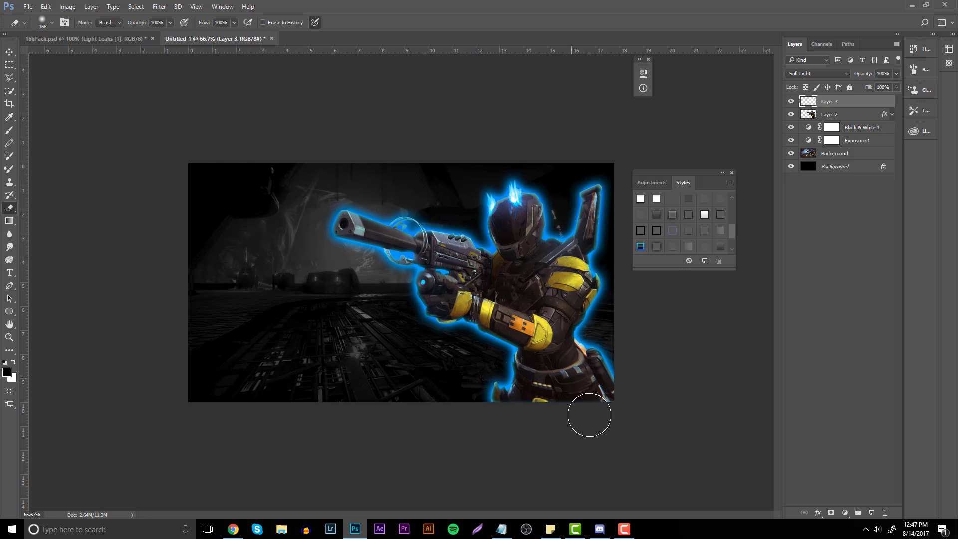
key("z")
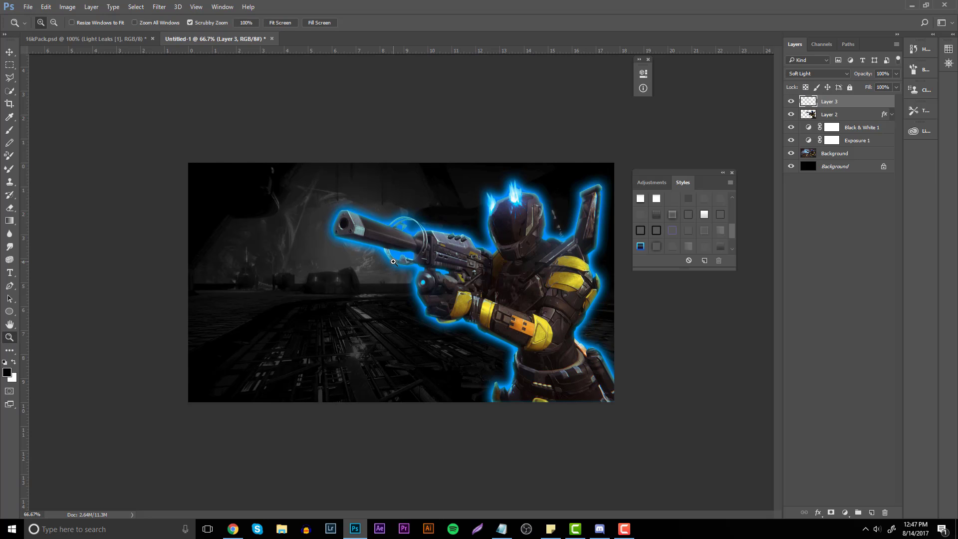
mouse_move(433, 268)
left_mouse_down()
mouse_move(465, 270)
mouse_move(424, 272)
left_mouse_up()
key("ctrl+plus")
left_click(732, 173)
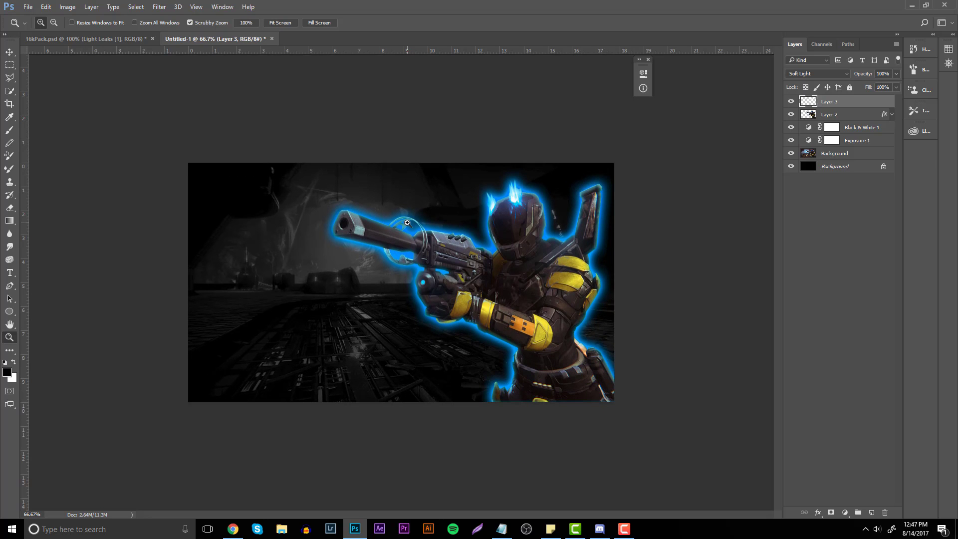
key("ctrl+plus")
key("ctrl+minus")
key("ctrl+minus")
key("ctrl+plus")
Step: In 16kPack.psd, show and expand the Light Leaks [1] group, select its blue light leak and hide the Hide cover layer
left_click(47, 39)
key("v")
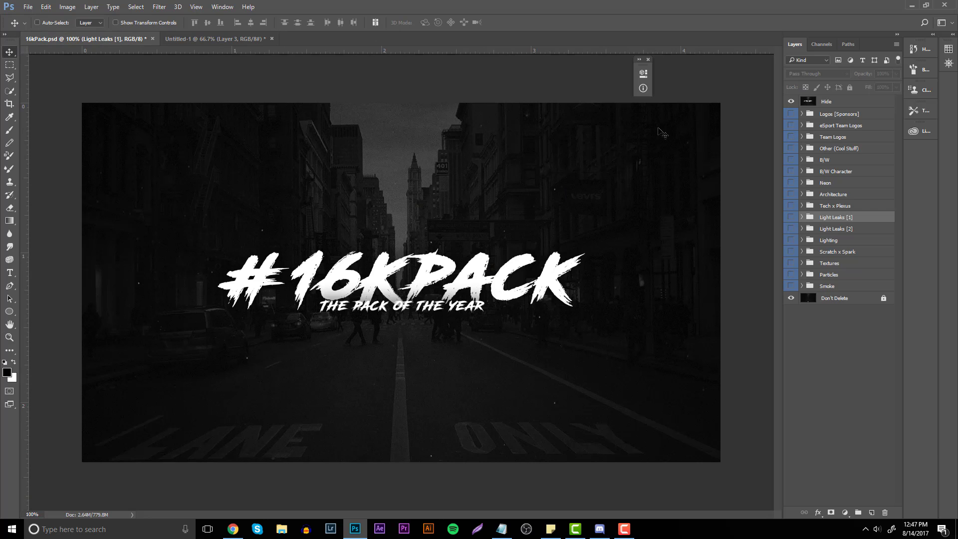
left_click(791, 217)
left_click(802, 217)
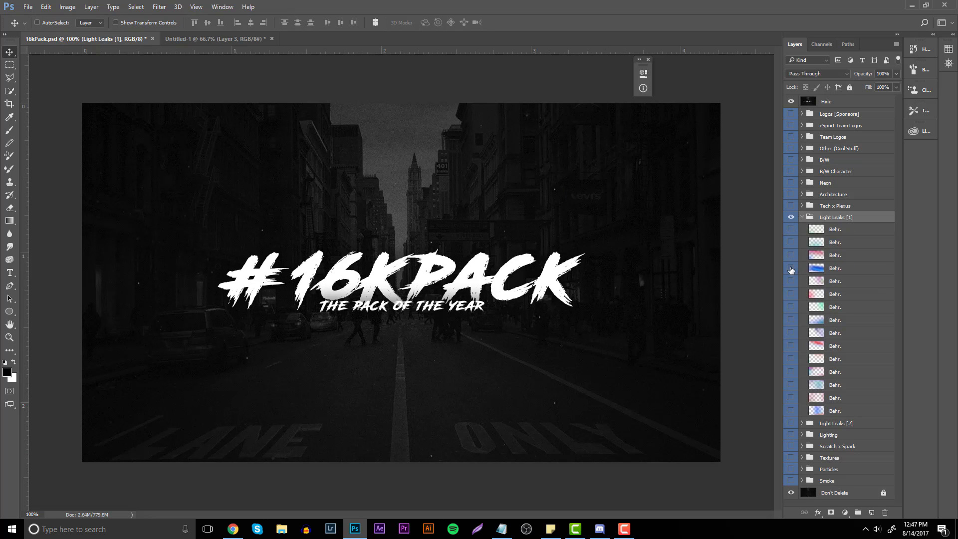
left_click(815, 268)
left_click(790, 102)
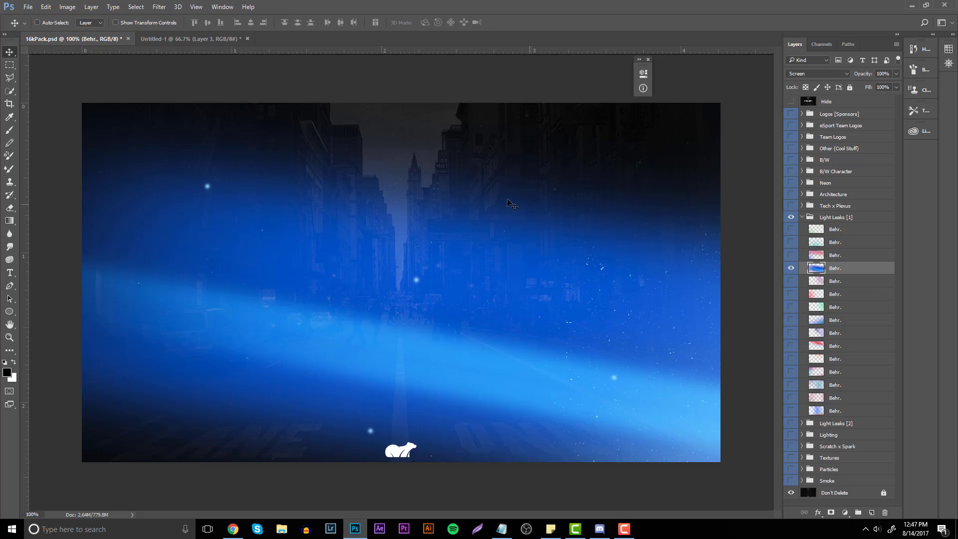
Step: Show the teal light leak instead of the blue one and copy it into the thumbnail over the rifleman's lower right area
left_click(791, 267)
left_click(790, 242)
left_click(834, 242)
left_click_drag(279, 190, 686, 293)
mouse_move(665, 139)
left_mouse_down()
mouse_move(619, 148)
mouse_move(669, 135)
left_mouse_up()
Step: Recolour the teal light leak with Hue/Saturation, using hue +26 and saturation +48
key("ctrl+u")
left_click_drag(755, 312, 787, 334)
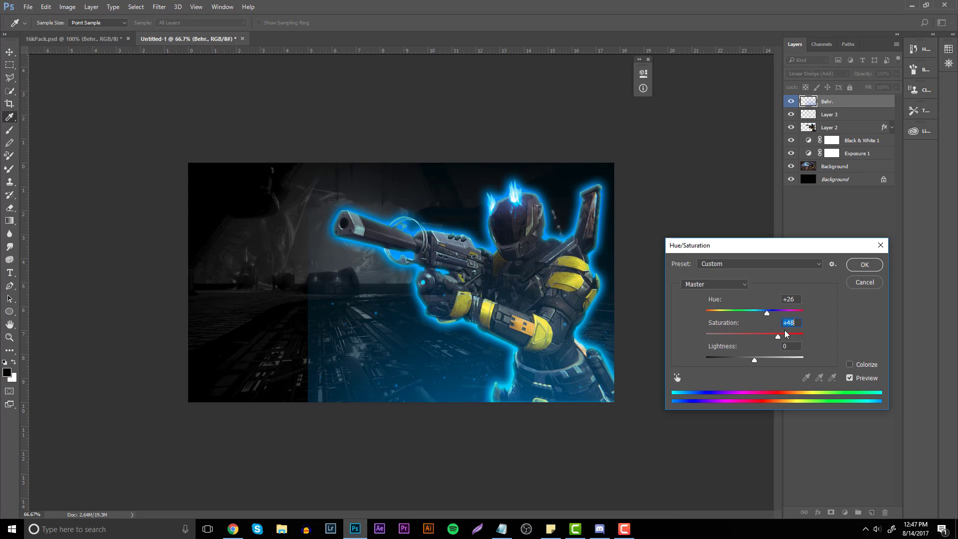
left_click(864, 265)
Step: Erase the light leak's hard left edge with a soft 306 px eraser
key("e")
left_click(44, 24)
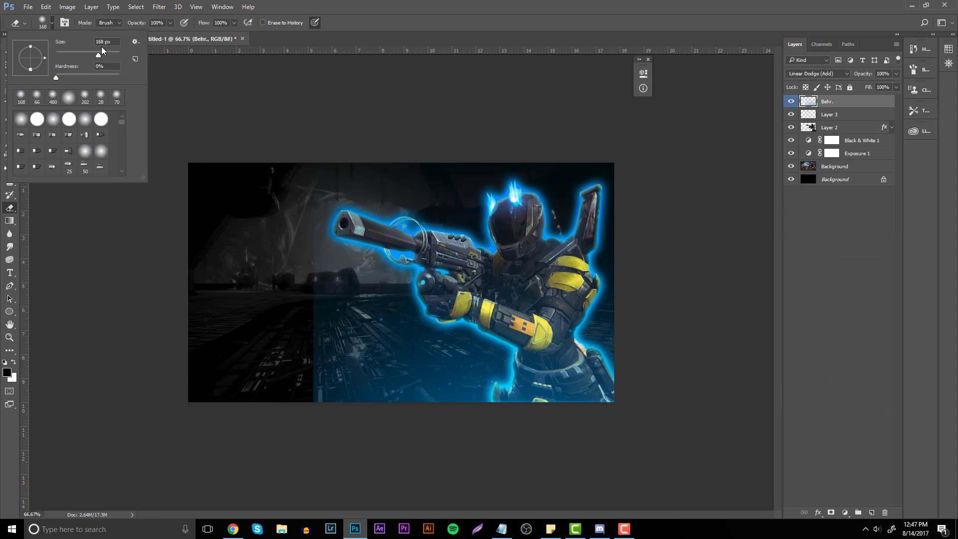
left_click_drag(99, 54, 108, 53)
mouse_move(330, 305)
left_mouse_down()
mouse_move(391, 325)
mouse_move(344, 367)
left_mouse_up()
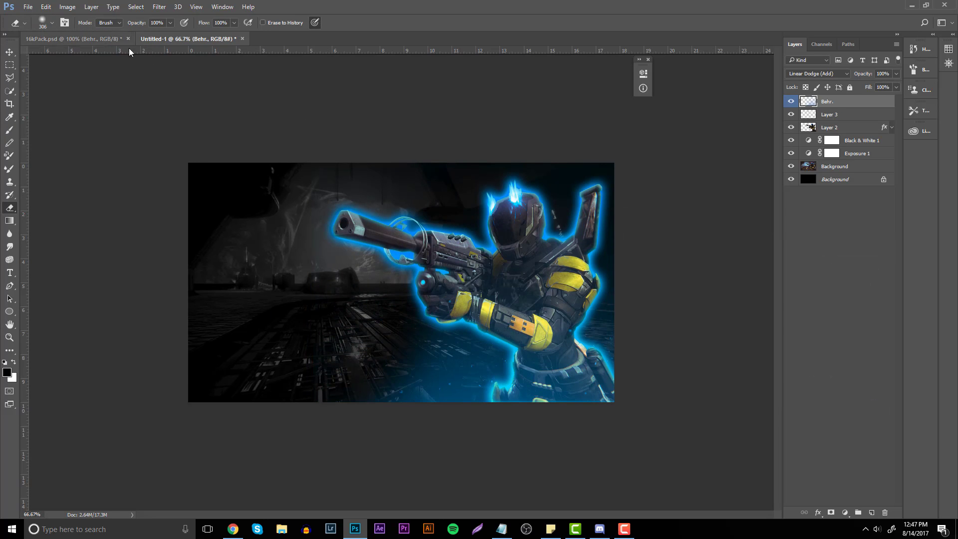
Step: Enlarge the eraser to 432 px and fade the light leak further around the rifleman, undoing the first stroke
left_click(52, 23)
left_click_drag(108, 55, 110, 55)
mouse_move(454, 268)
left_mouse_down()
mouse_move(439, 299)
mouse_move(632, 219)
left_mouse_up()
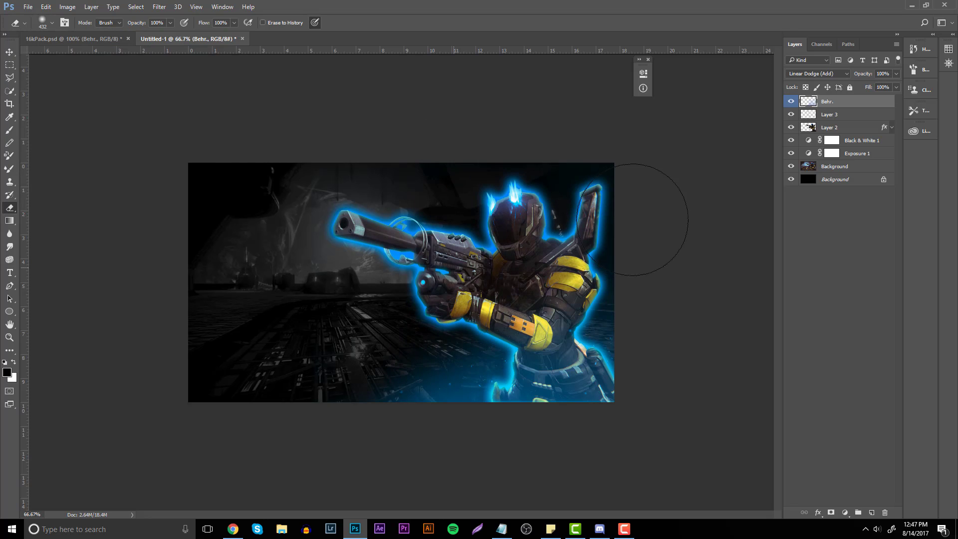
key("ctrl+z")
left_click(432, 346)
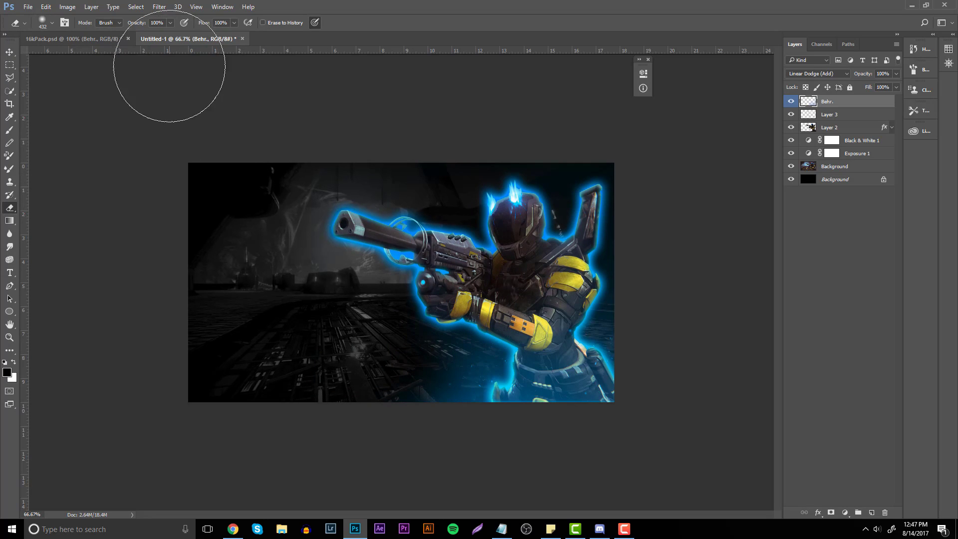
Step: In 16kPack.psd, hide the teal light leak, show the first one in Light Leaks [1] and copy it across the thumbnail
left_click(37, 44)
key("v")
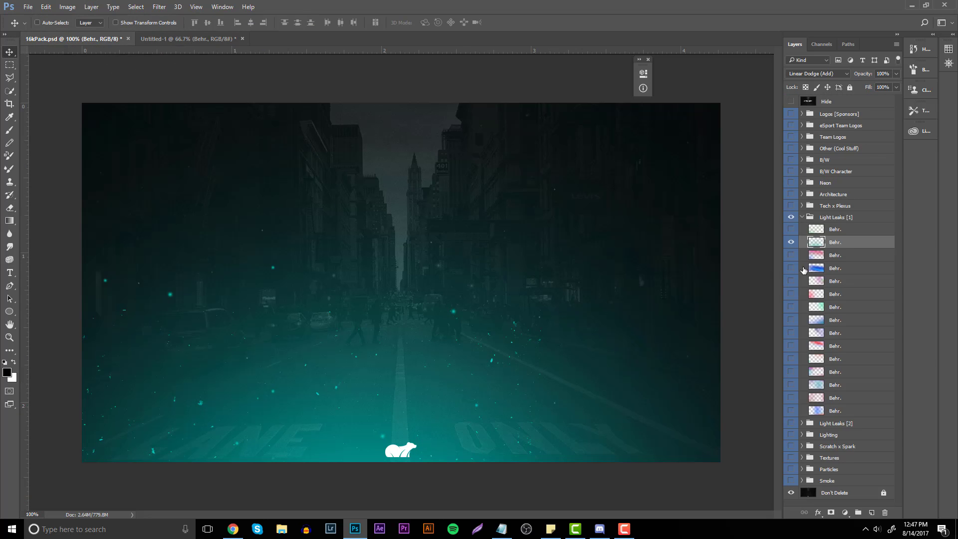
left_click(791, 243)
left_click(791, 230)
left_click(815, 230)
left_click_drag(339, 122, 423, 257)
Step: Shift the green light leak's hue to +102 with Hue/Saturation and fade it around the rifleman with the soft 432 px eraser
key("ctrl+u")
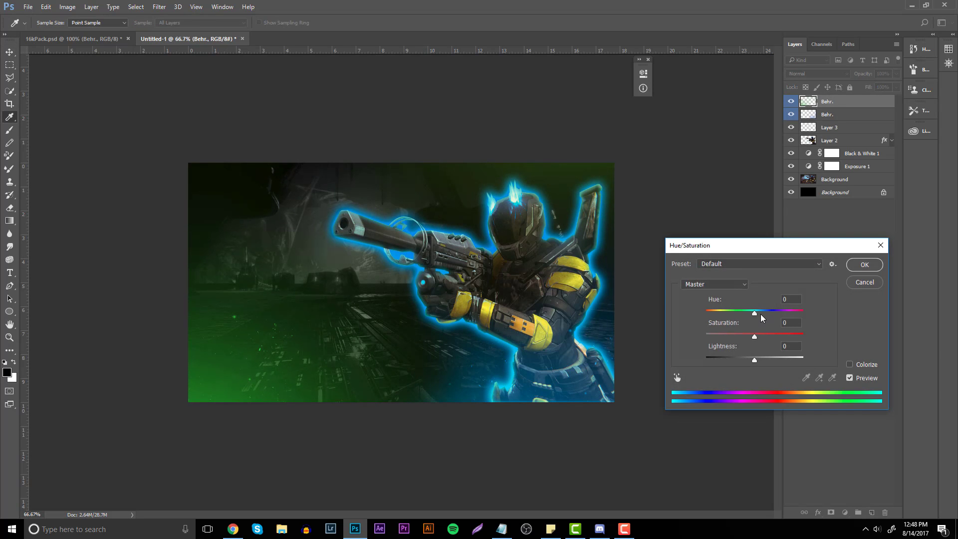
left_click_drag(761, 314, 789, 317)
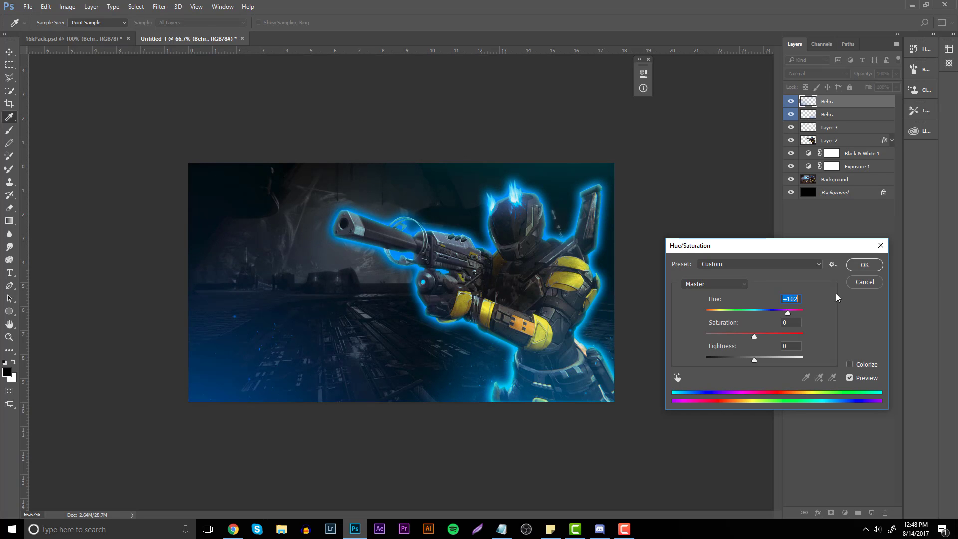
left_click(864, 264)
key("e")
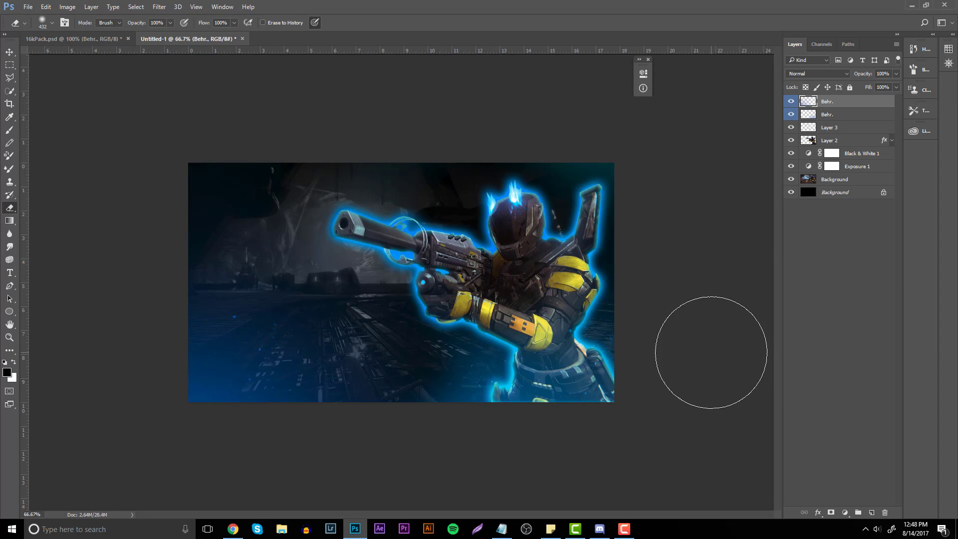
left_click_drag(500, 266, 587, 380)
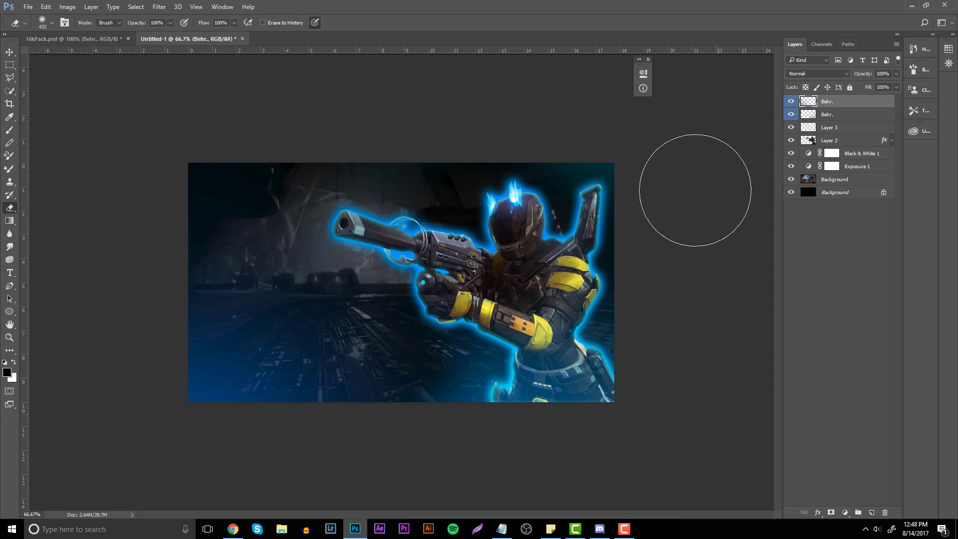
Step: In 16kPack.psd, hide the green light leak, show the last one in Light Leaks [1] and copy it into the thumbnail
left_click(850, 170)
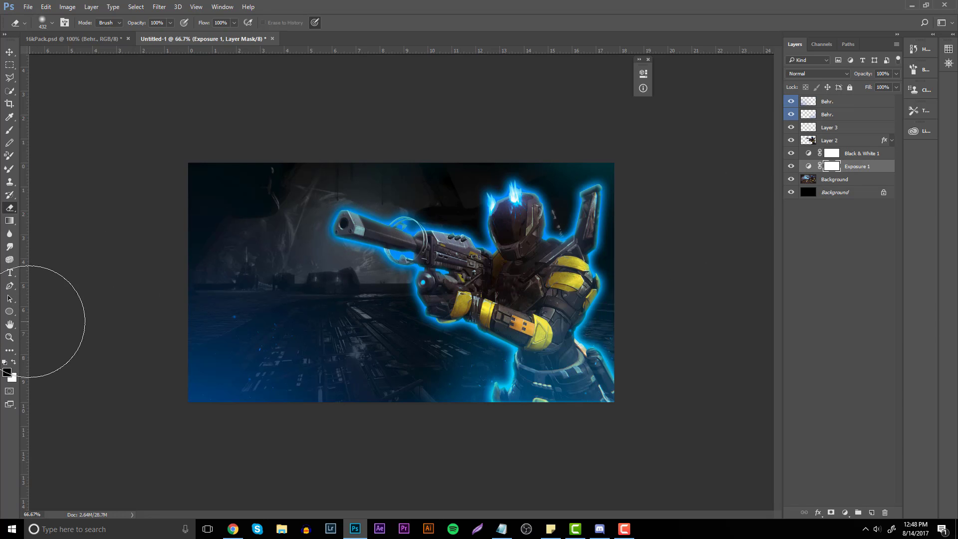
left_click(9, 340)
mouse_move(551, 262)
left_mouse_down()
mouse_move(499, 261)
mouse_move(551, 260)
left_mouse_up()
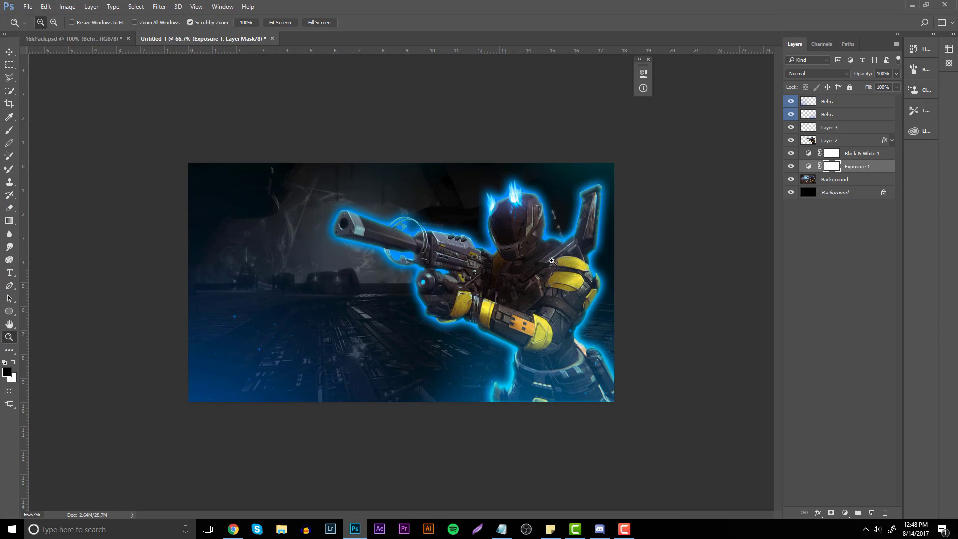
left_click(101, 40)
key("v")
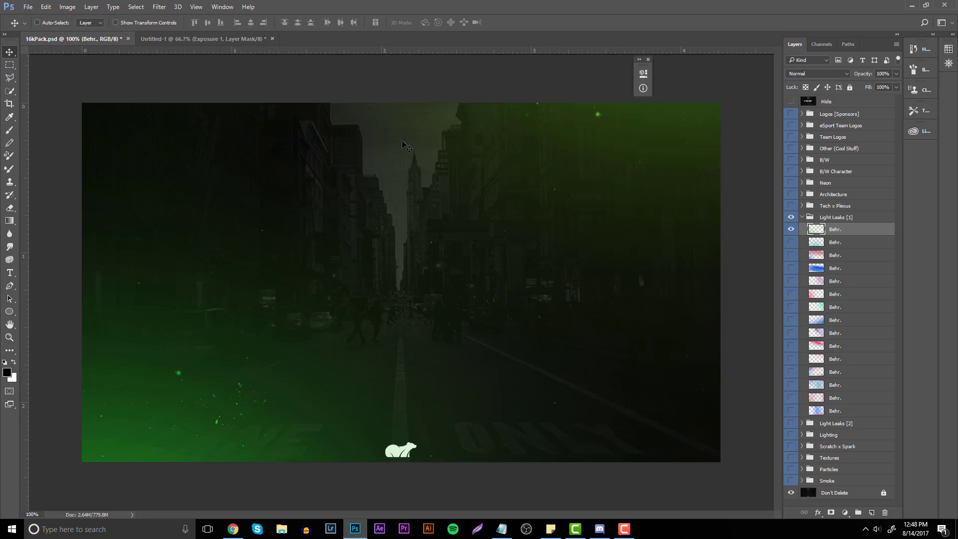
left_click(791, 229)
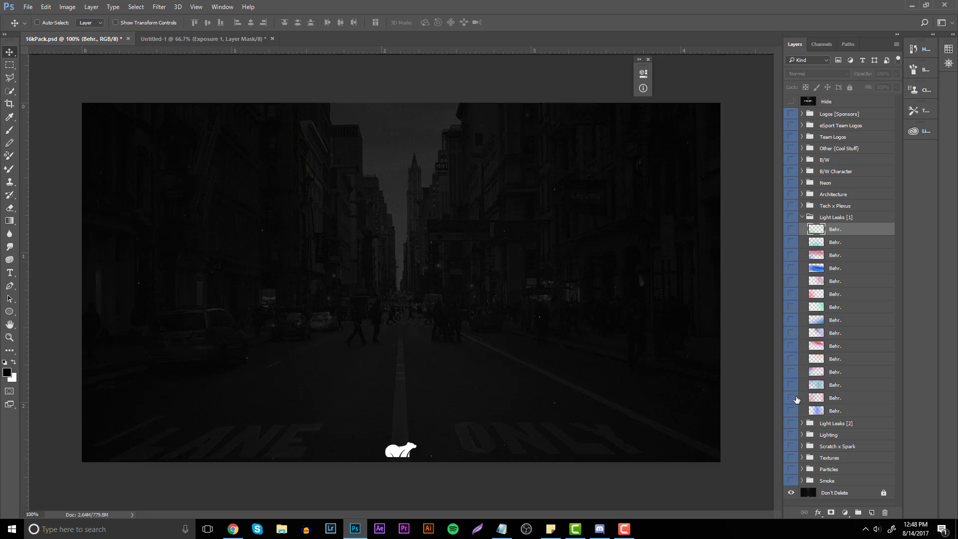
left_click(791, 411)
left_click_drag(385, 154, 208, 94)
Step: Move the new light leak to the top of the layer stack and reposition it along the thumbnail's right side
left_click_drag(492, 306, 491, 305)
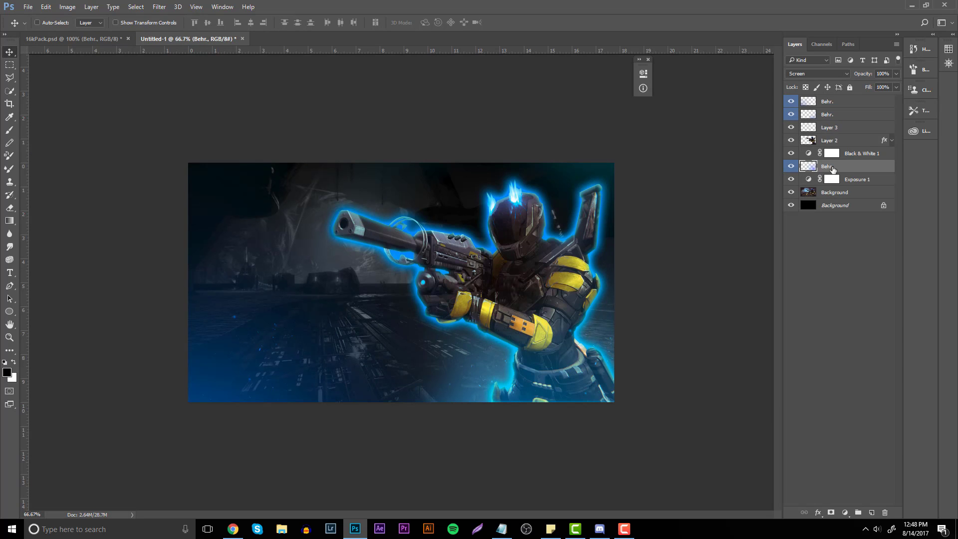
left_click_drag(839, 157, 829, 97)
left_click_drag(652, 249, 678, 218)
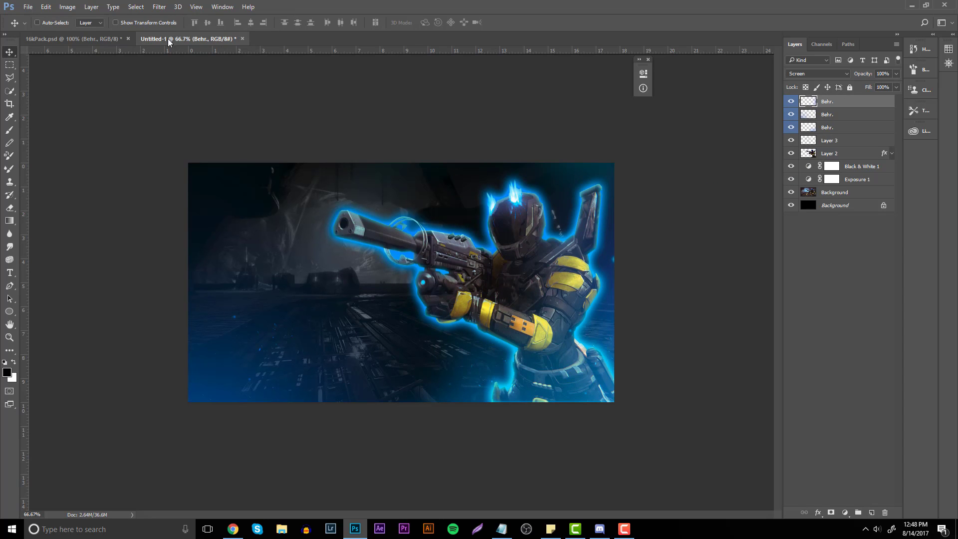
Step: Sample the bright blue of the helmet flames and paint a soft glow over both flames with a 42 px brush
left_click(10, 337)
left_click_drag(513, 185, 605, 182)
key("u")
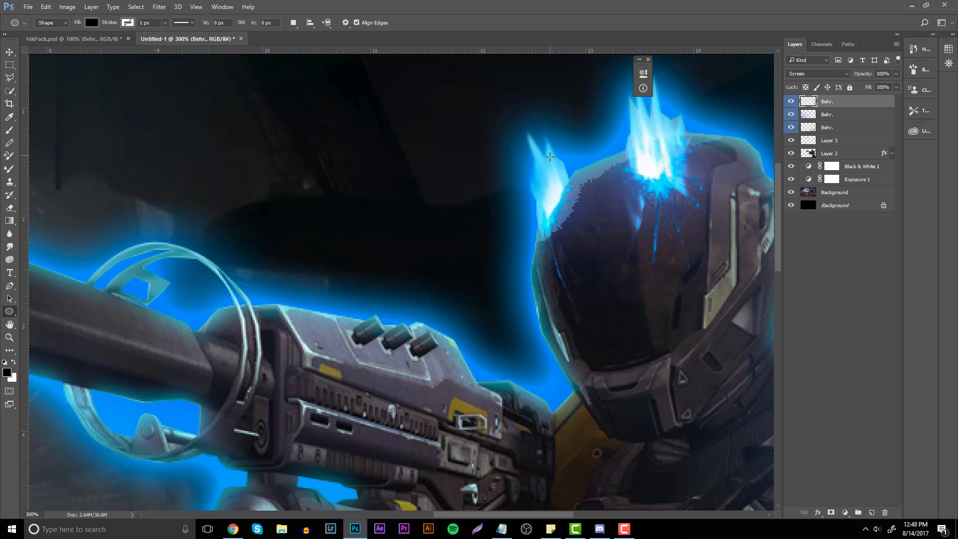
key("i")
left_click(550, 157)
key("b")
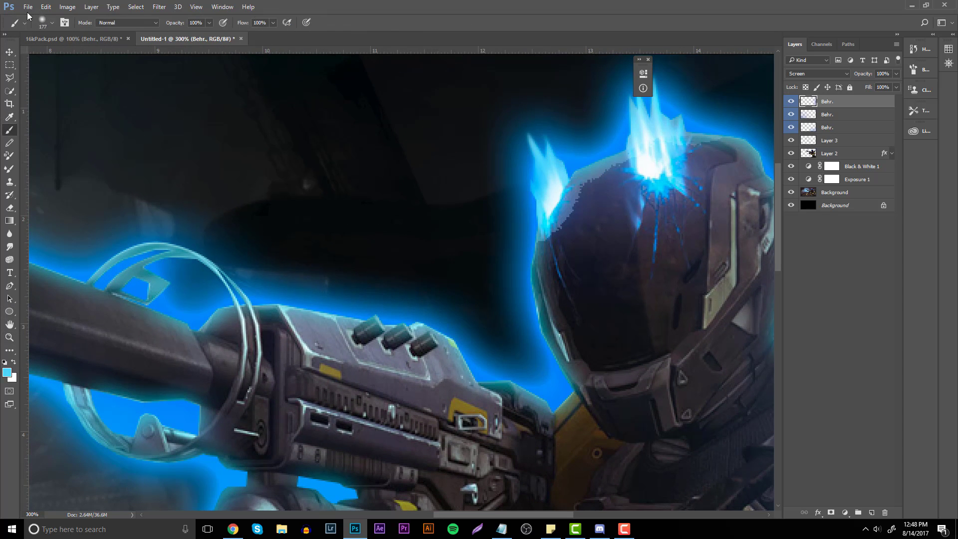
left_click(51, 27)
left_click_drag(547, 188, 535, 134)
scroll(660, 234, "up", 3)
left_click_drag(661, 207, 641, 159)
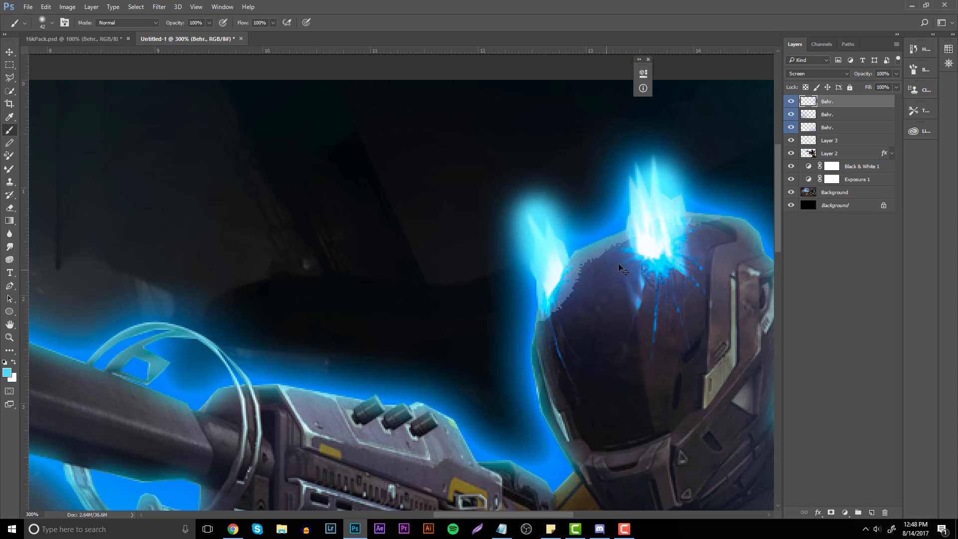
Step: Shift the top light leak layer's hue to about +15 with Hue/Saturation
key("ctrl+u")
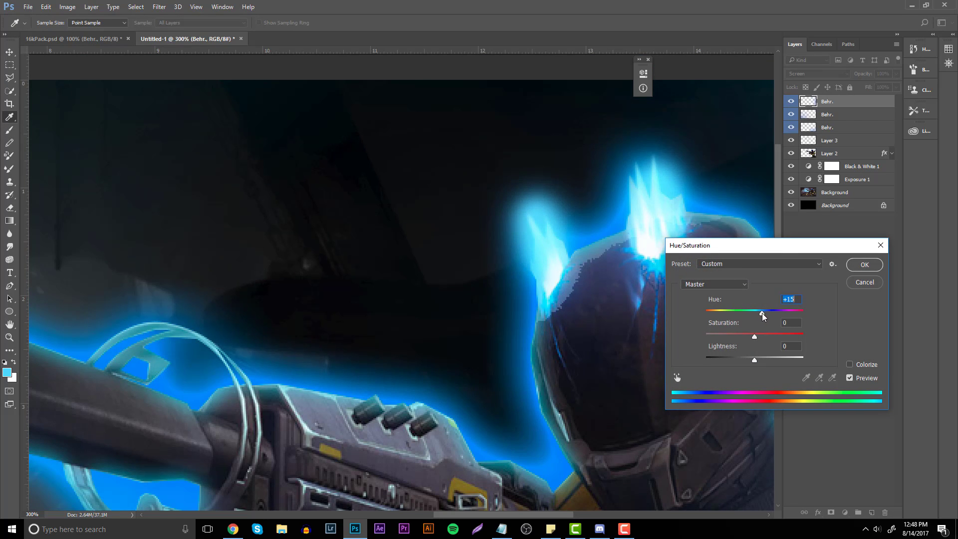
left_click_drag(762, 316, 761, 316)
left_click(855, 269)
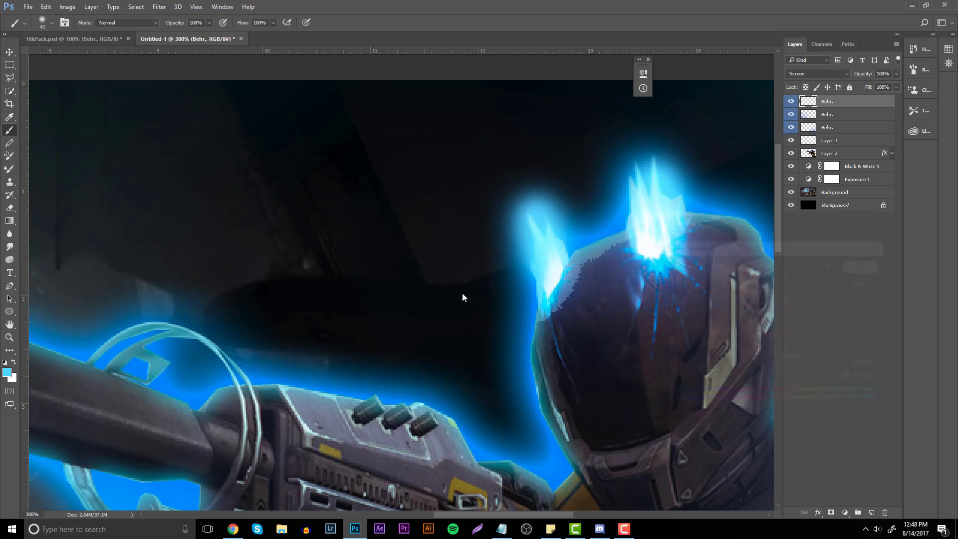
Step: View the whole thumbnail and compare it with the top light leak layer hidden and shown
key("z")
key("ctrl+0")
left_click(432, 292, "alt")
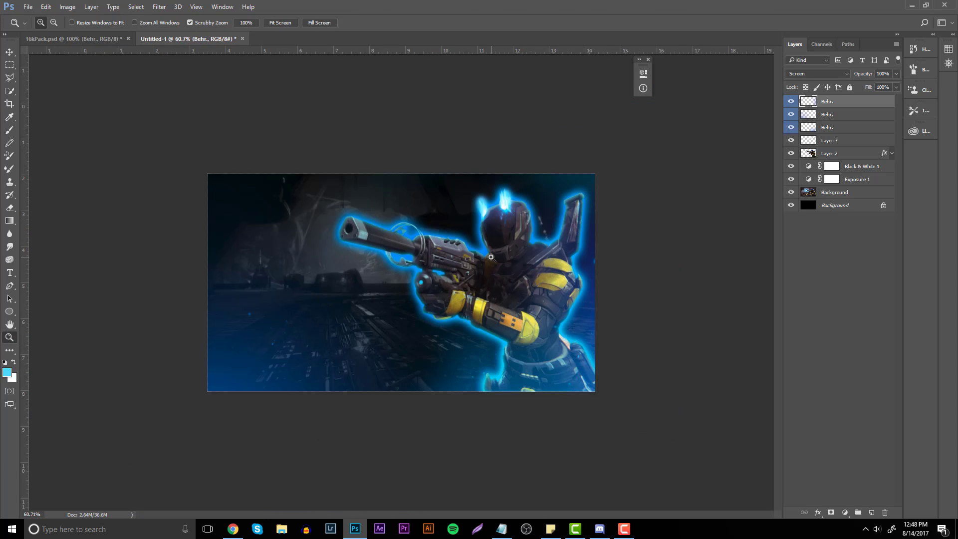
left_click(790, 102)
left_click(791, 102)
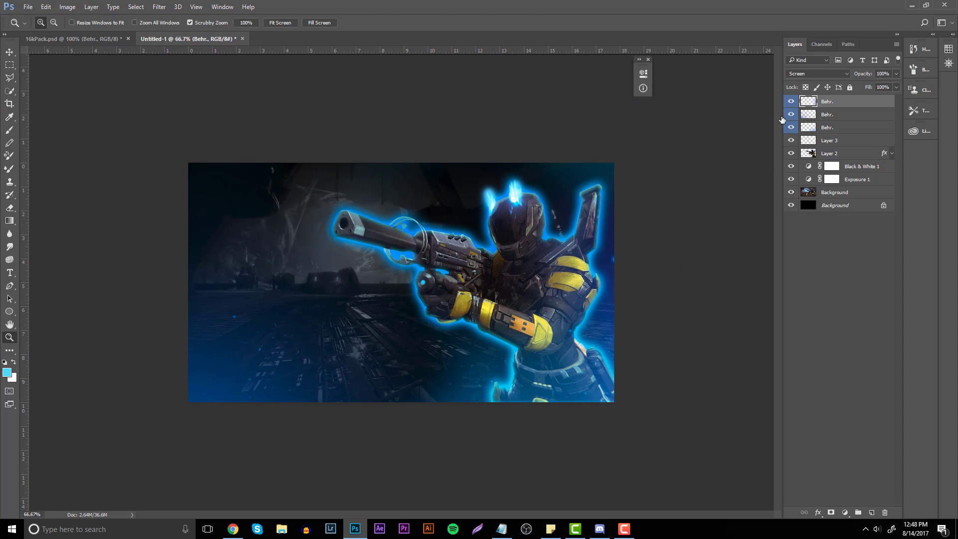
key("e")
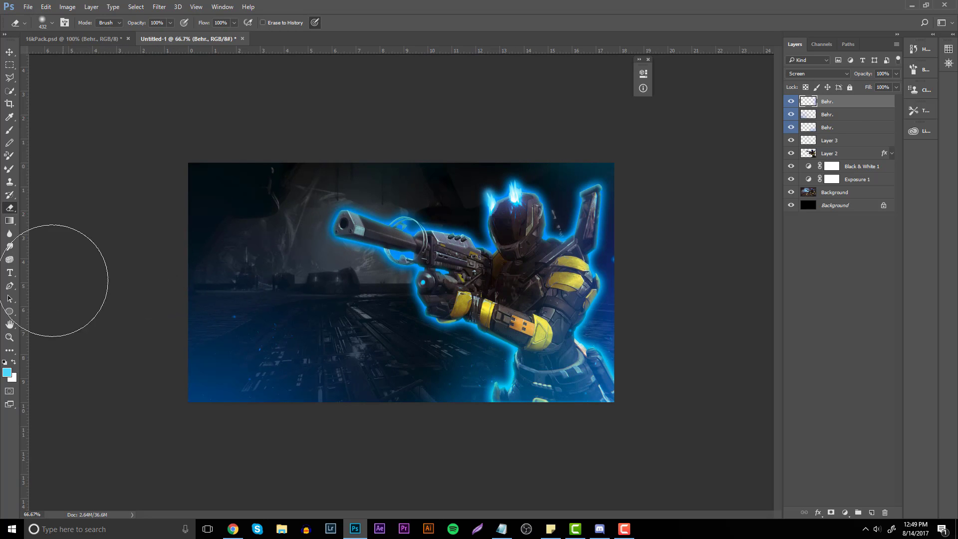
Step: In 16kPack.psd, hide the light leak, show the first blue wave texture in Tech x Plexus and copy it into the thumbnail
left_click(74, 40)
key("v")
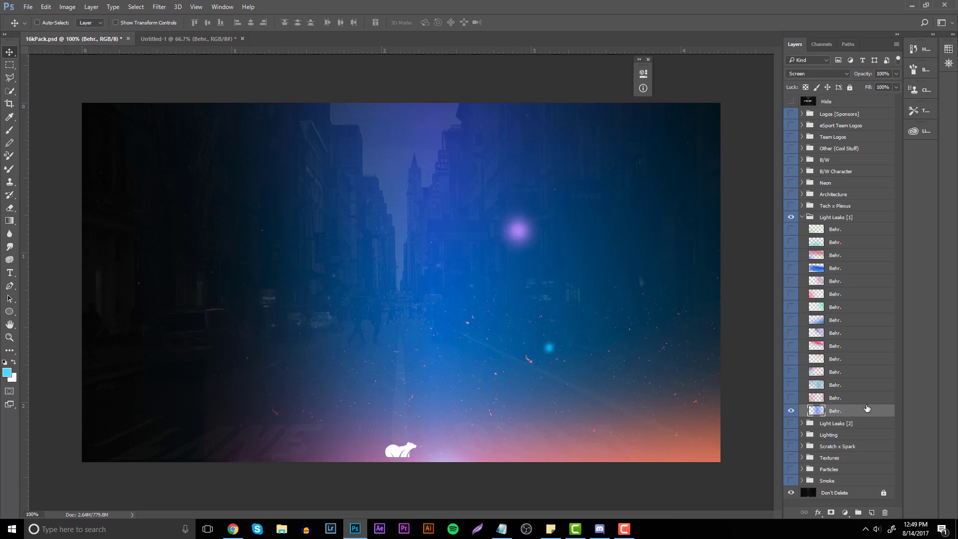
left_click(791, 411)
left_click(803, 217)
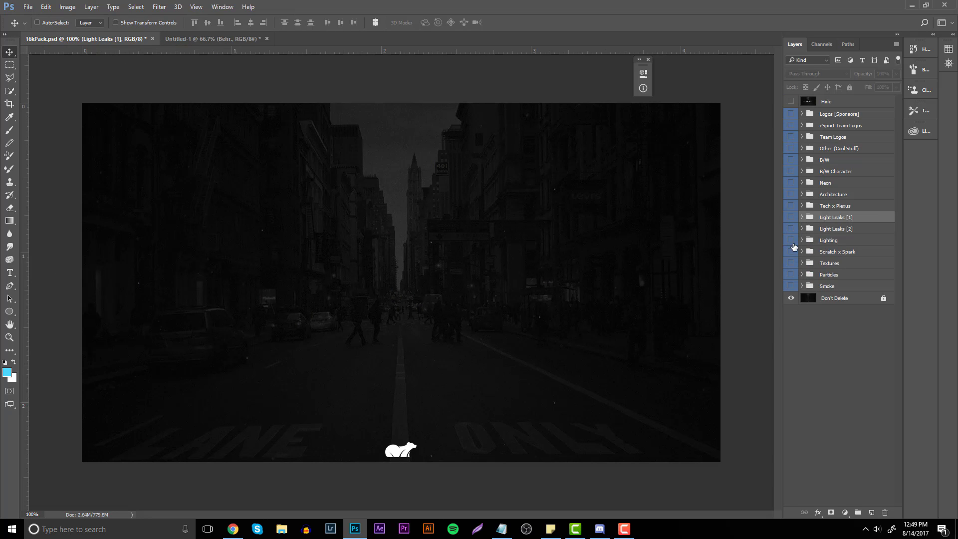
left_click(803, 206)
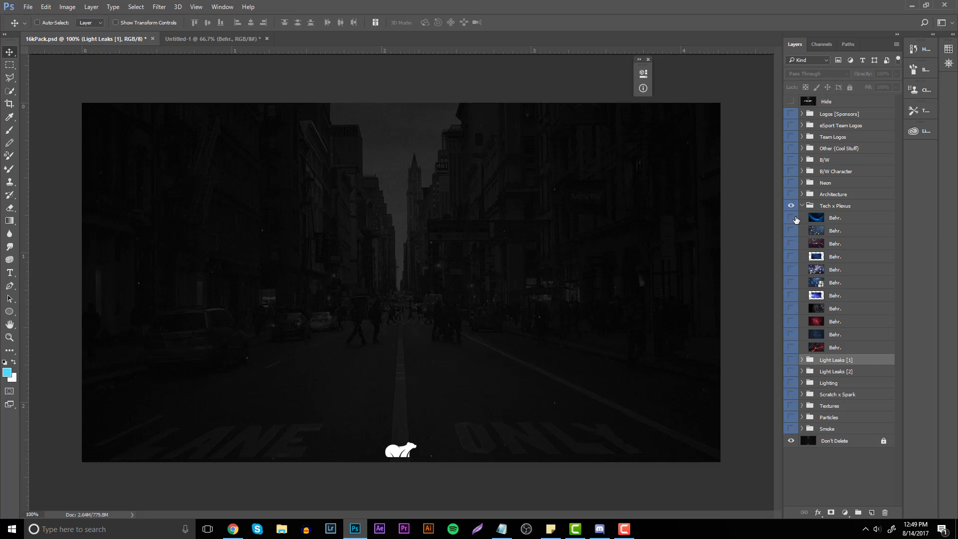
left_click(791, 217)
left_click(848, 218)
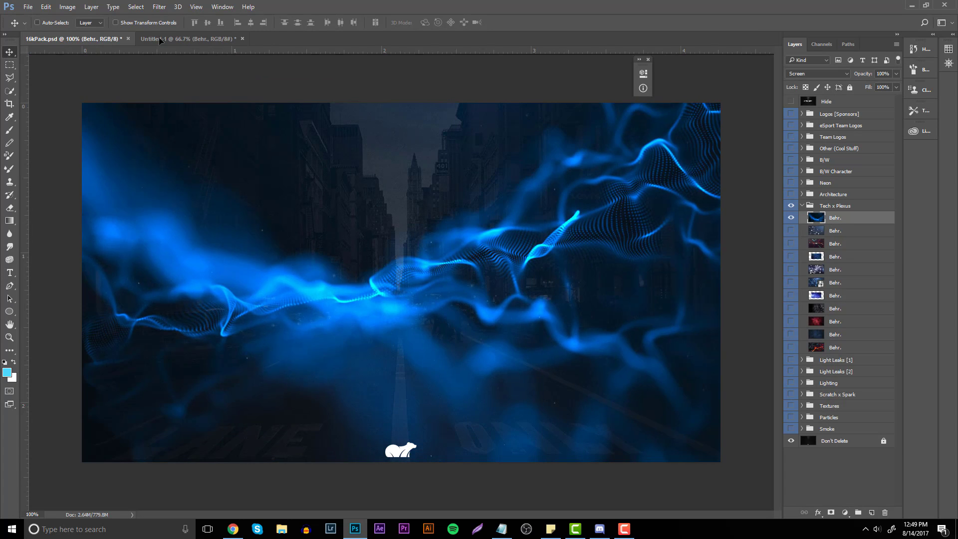
mouse_move(159, 40)
left_mouse_down()
mouse_move(259, 160)
mouse_move(400, 280)
mouse_move(441, 339)
mouse_move(462, 331)
left_mouse_up()
Step: Erase most of the wave texture over the scene with the soft eraser and apply a Gaussian Blur of about 4.4 pixels
key("e")
mouse_move(203, 278)
left_mouse_down()
mouse_move(299, 337)
mouse_move(415, 345)
left_mouse_up()
left_click(159, 7)
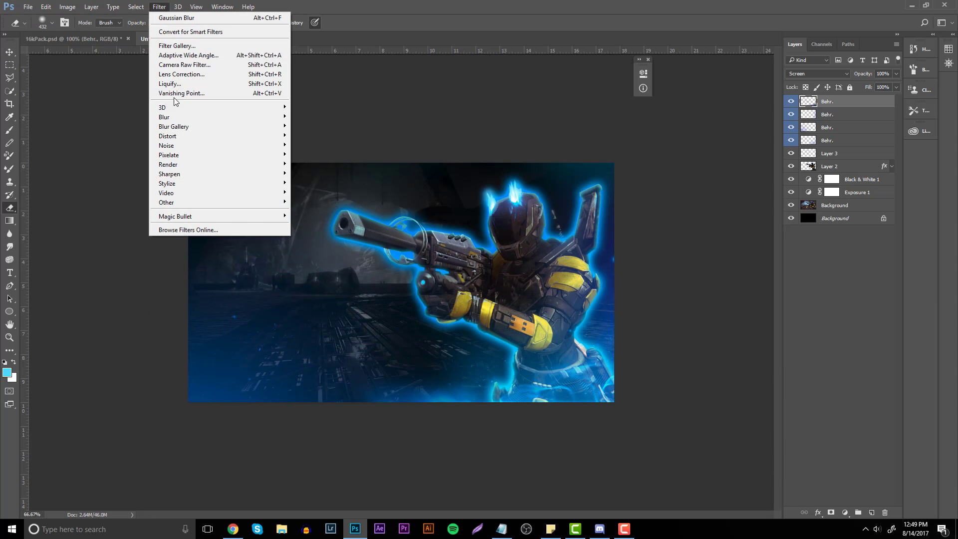
mouse_move(200, 145)
left_click(119, 154)
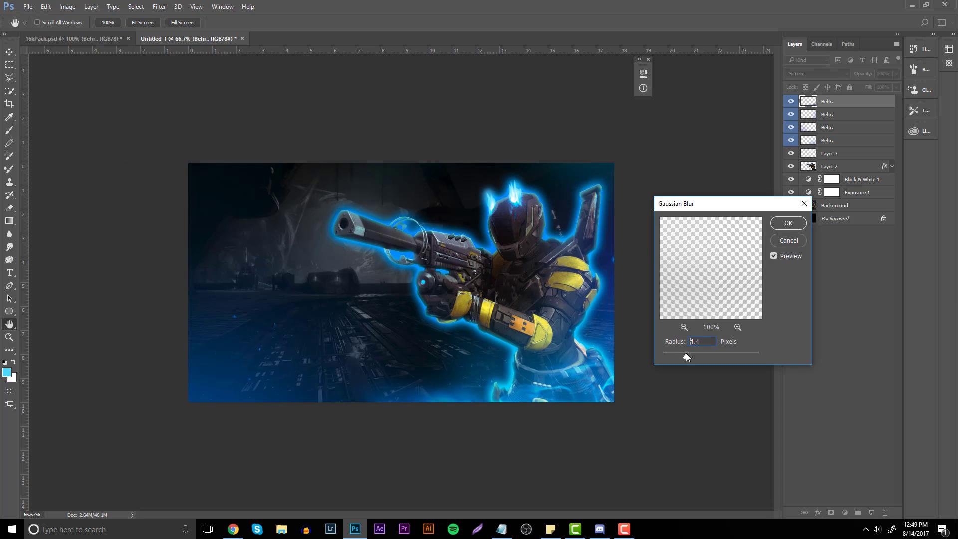
left_click_drag(685, 353, 686, 353)
left_click(789, 221)
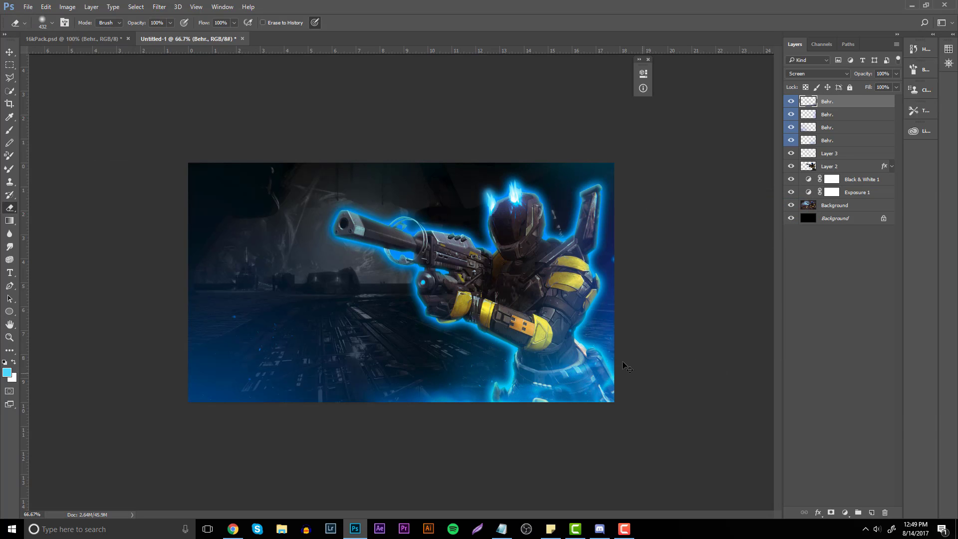
Step: Move the wave texture to the thumbnail's upper-right corner and erase the parts covering the rifleman
key("v")
left_click_drag(622, 361, 728, 316)
mouse_move(643, 348)
left_mouse_down()
mouse_move(676, 176)
mouse_move(644, 197)
mouse_move(648, 210)
left_mouse_up()
key("e")
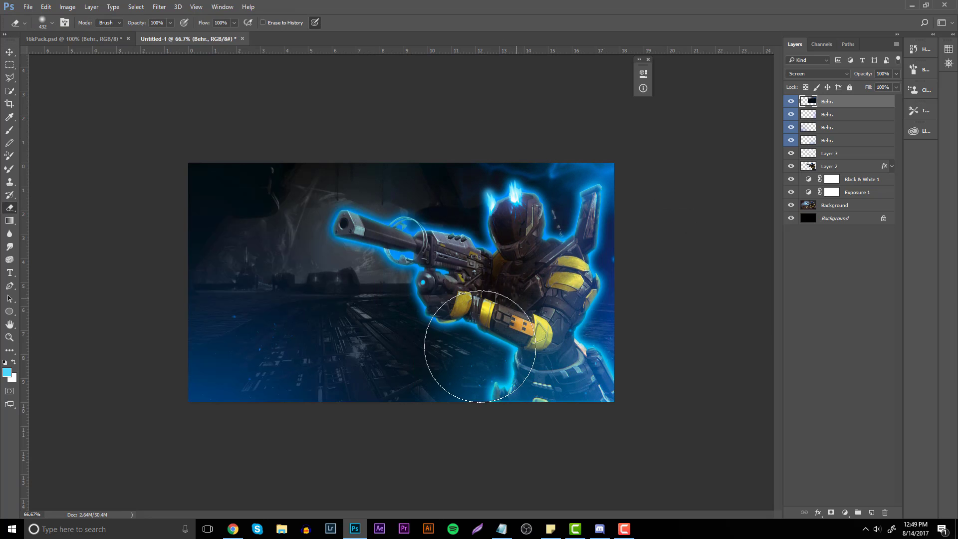
Step: Duplicate the wave texture, move the copy to the bottom edge beside the rifleman's waist and erase its excess
key("ctrl+j")
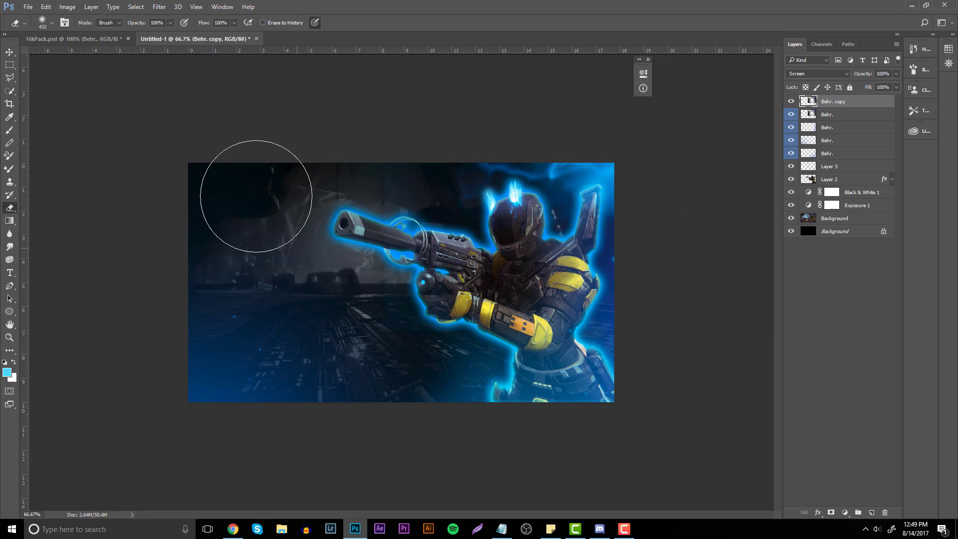
left_click(10, 53)
left_click_drag(579, 215, 417, 343)
mouse_move(443, 306)
left_mouse_down()
mouse_move(391, 374)
mouse_move(494, 400)
mouse_move(554, 376)
left_mouse_up()
key("e")
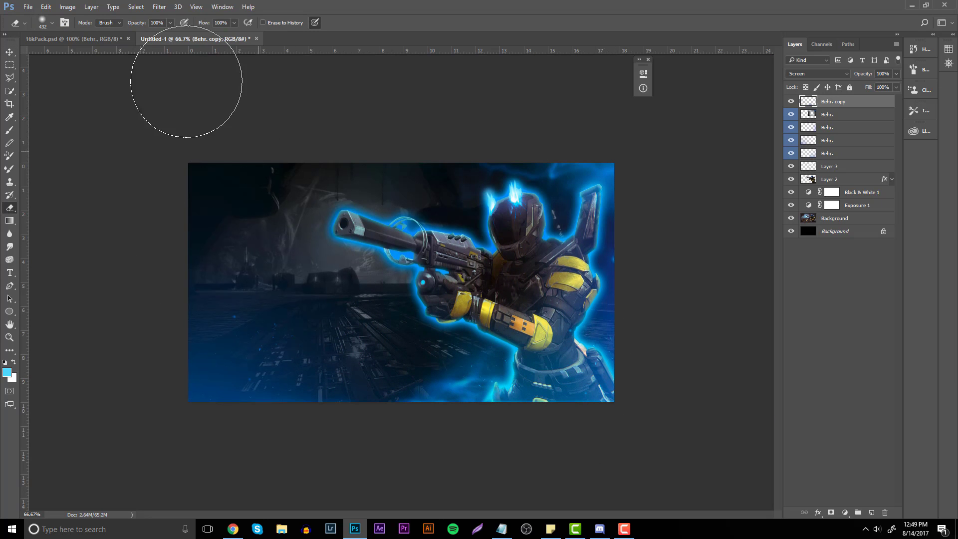
Step: In 16kPack.psd, hide the wave, show the purple-blue polygon-line texture in Tech x Plexus and copy it to the thumbnail's upper right
left_click(92, 37)
key("v")
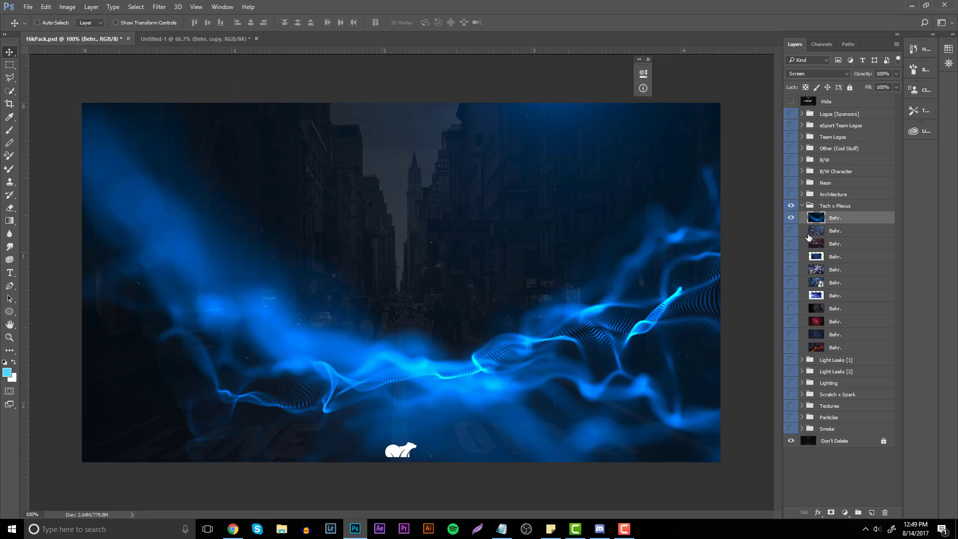
left_click(791, 217)
left_click(790, 282)
left_click(791, 283)
left_click(791, 295)
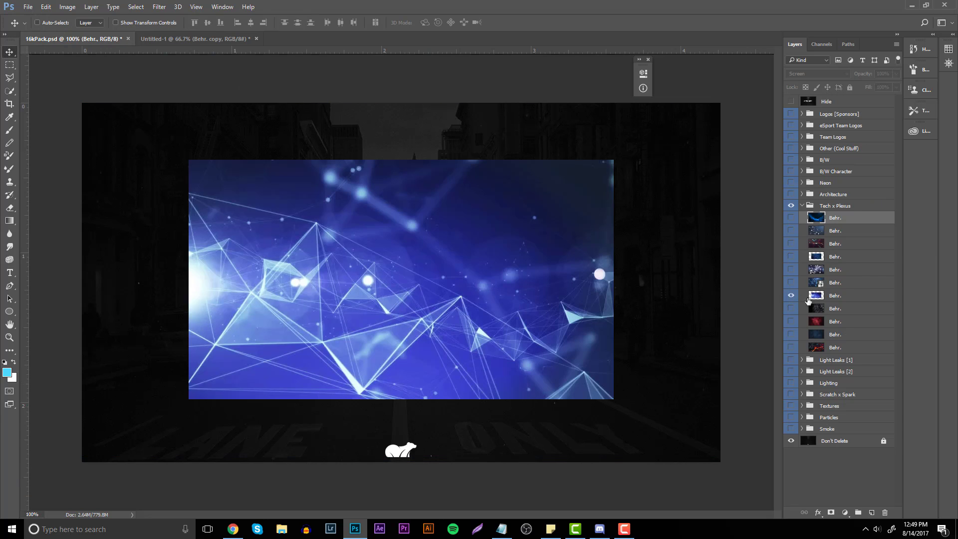
left_click(835, 295)
left_click_drag(500, 232, 525, 224)
Step: Convert the polygon-line texture to grayscale with a Black & White adjustment using the Default preset
left_click(67, 6)
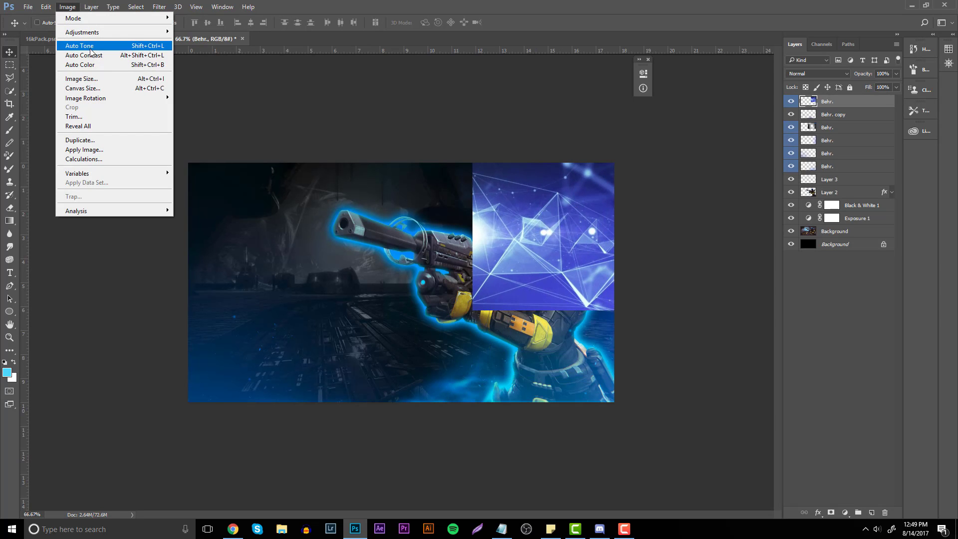
mouse_move(115, 32)
left_click(204, 103)
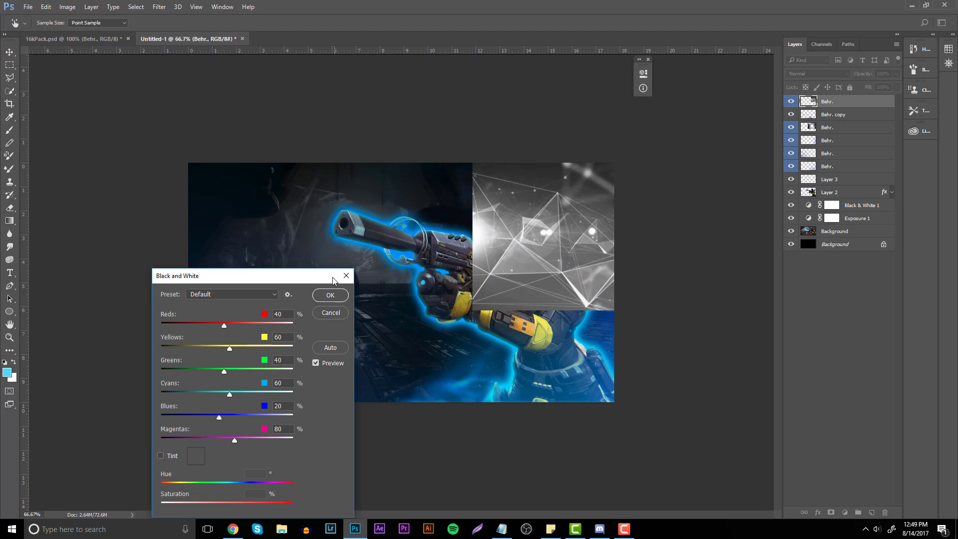
left_click(328, 294)
Step: Try successive blend modes on the polygon-line texture from Lighten onward and set it to Overlay
left_click(814, 75)
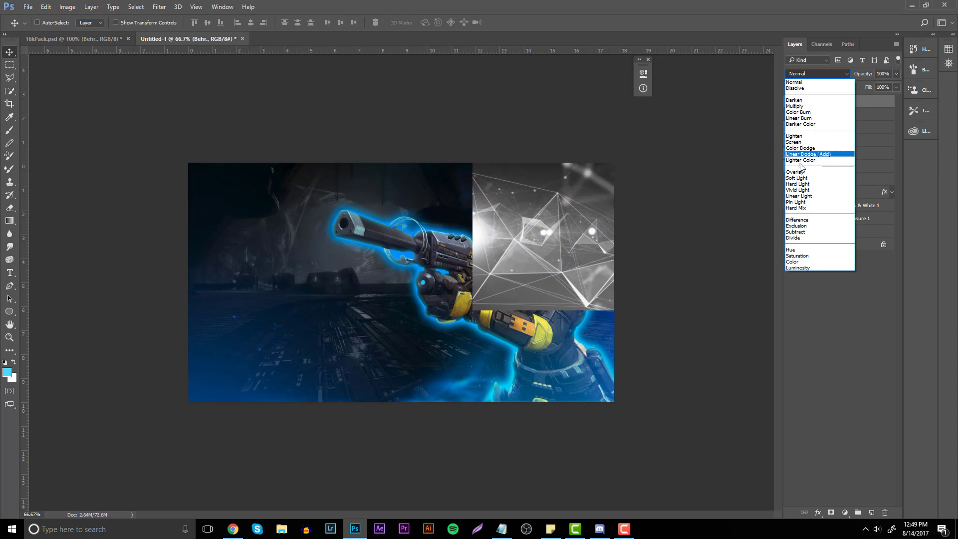
left_click(804, 134)
key("Down")
key("Down")
key("Down")
key("Down")
key("Down")
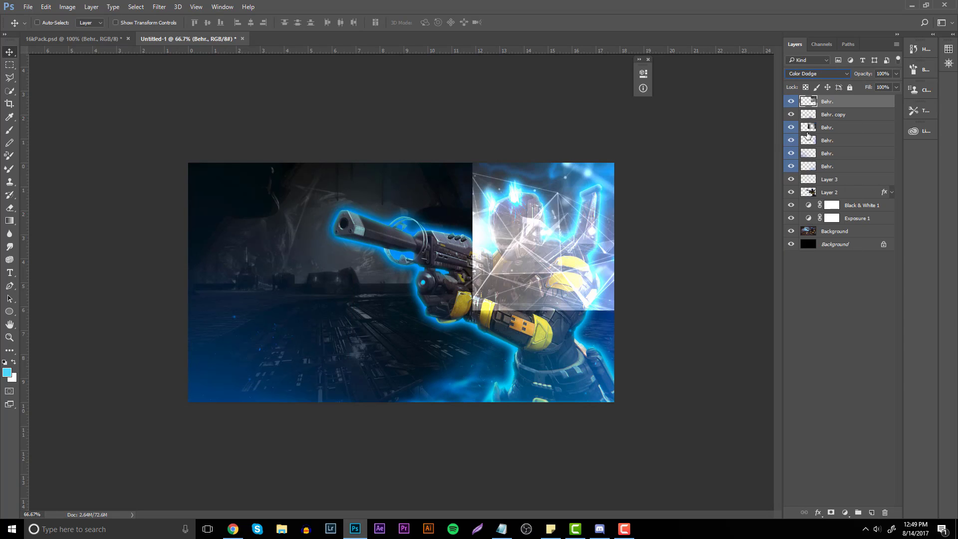
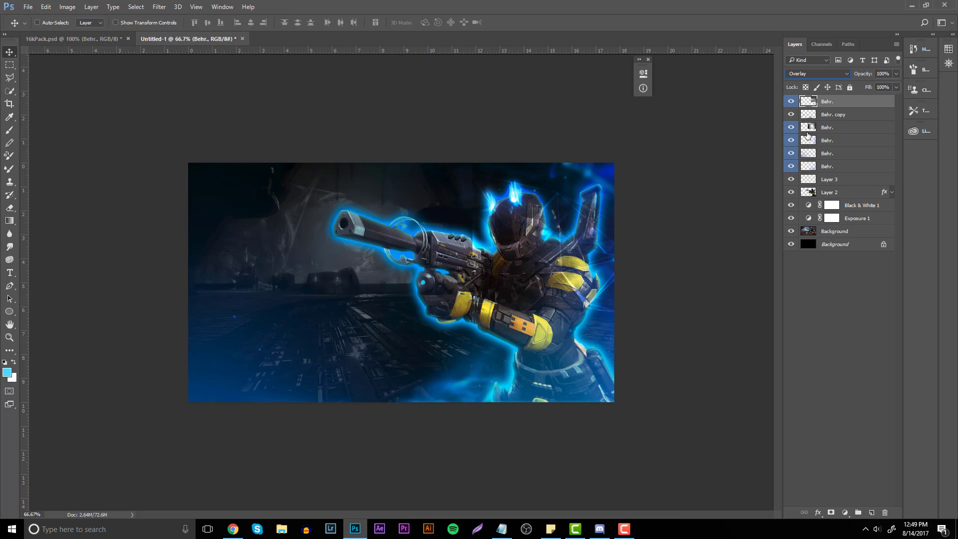
Step: Move the grayscale polygon-line texture toward the canvas's upper right and erase its excess over the rifleman
left_click_drag(624, 212, 565, 197)
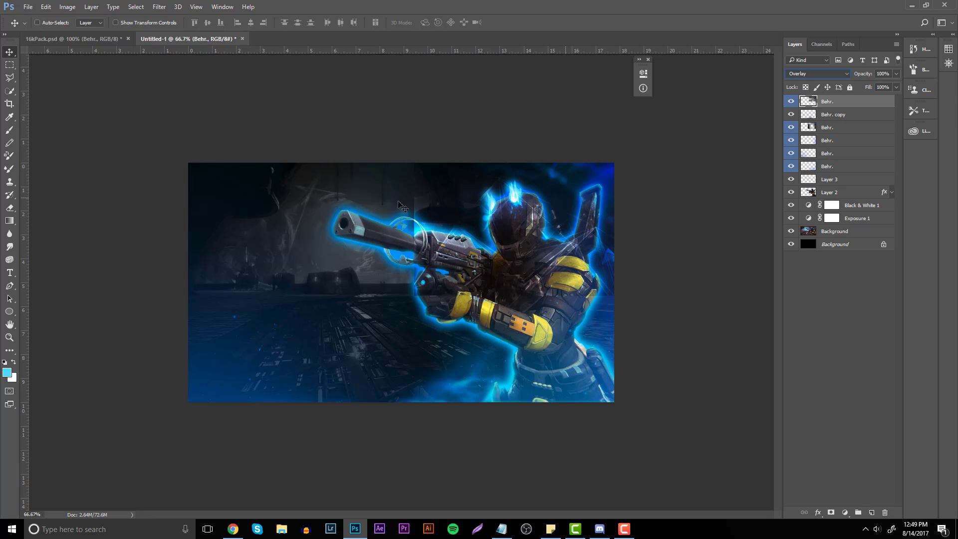
left_click(9, 209)
mouse_move(397, 195)
left_mouse_down()
mouse_move(508, 241)
mouse_move(614, 373)
left_mouse_up()
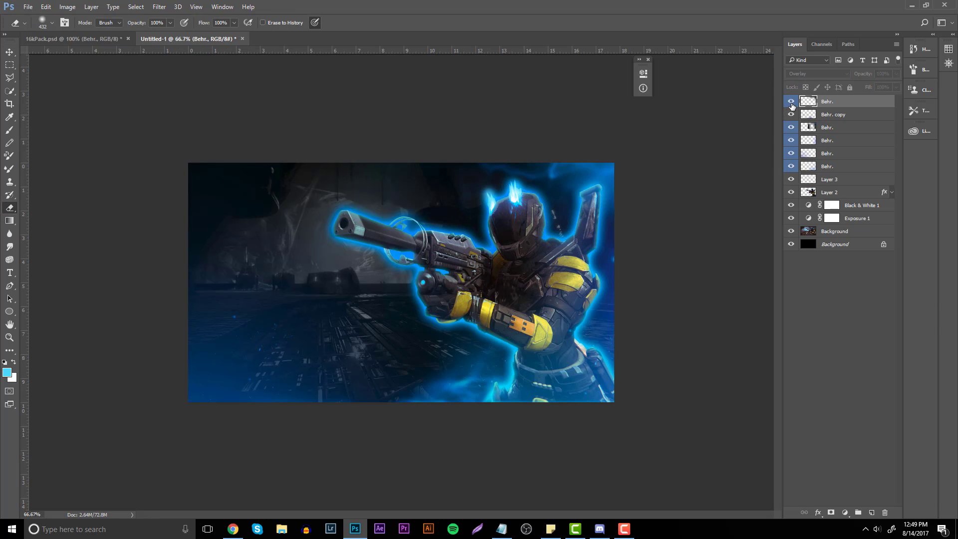
Step: Copy the purple-blue polygon-line texture from 16kPack.psd to the thumbnail's lower right and convert it to grayscale with Black & White's Default preset
left_click(86, 38)
key("v")
left_click_drag(168, 102, 379, 198)
left_click(68, 7)
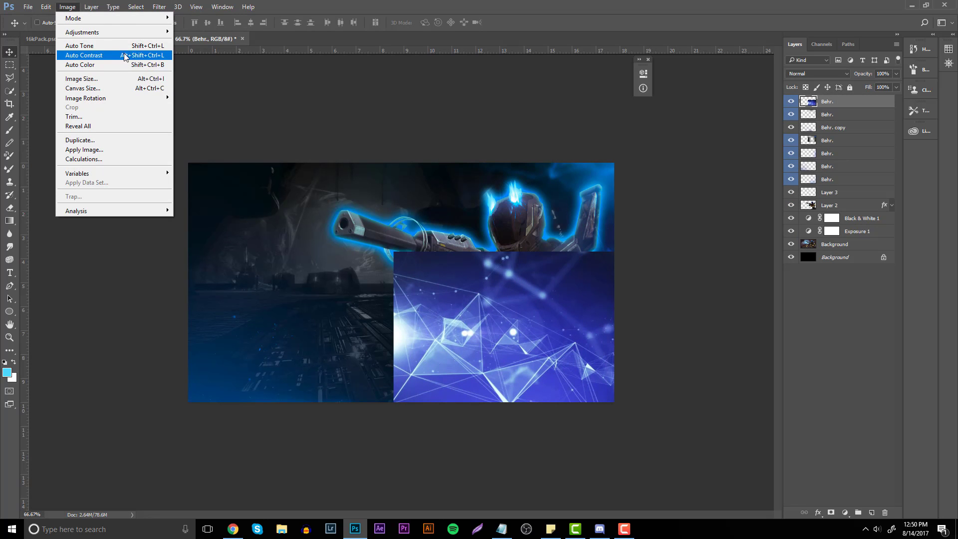
mouse_move(80, 32)
left_click(209, 101)
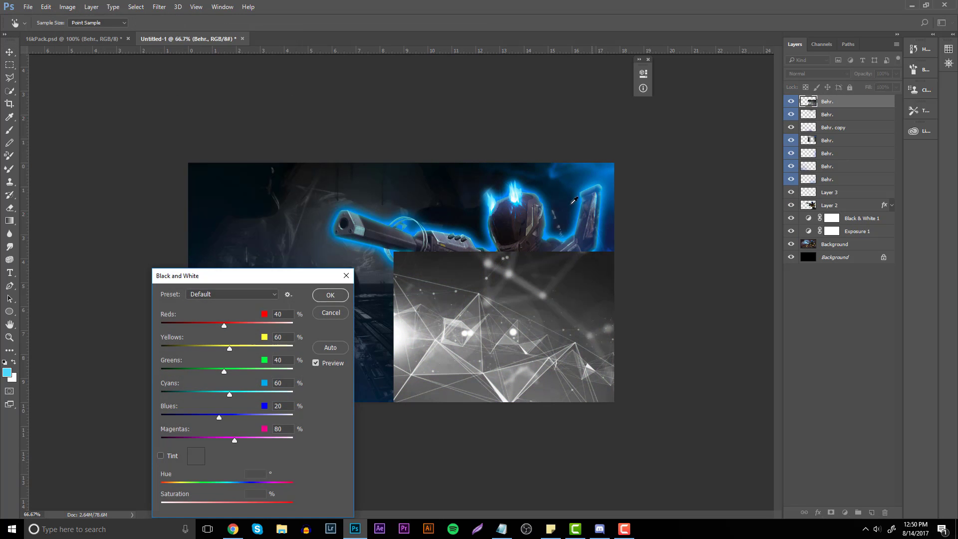
left_click(344, 298)
Step: Set the lower-right polygon texture to Overlay and erase its excess, keeping lines around the rifleman's waist along the bottom edge
left_click(808, 75)
left_click(804, 172)
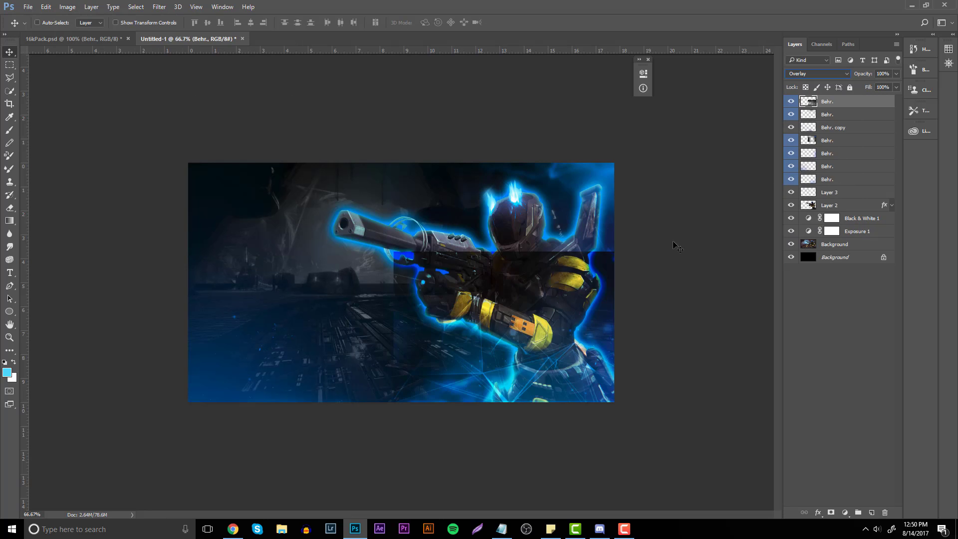
mouse_move(612, 272)
left_mouse_down()
mouse_move(620, 278)
mouse_move(353, 343)
mouse_move(574, 345)
left_mouse_up()
key("e")
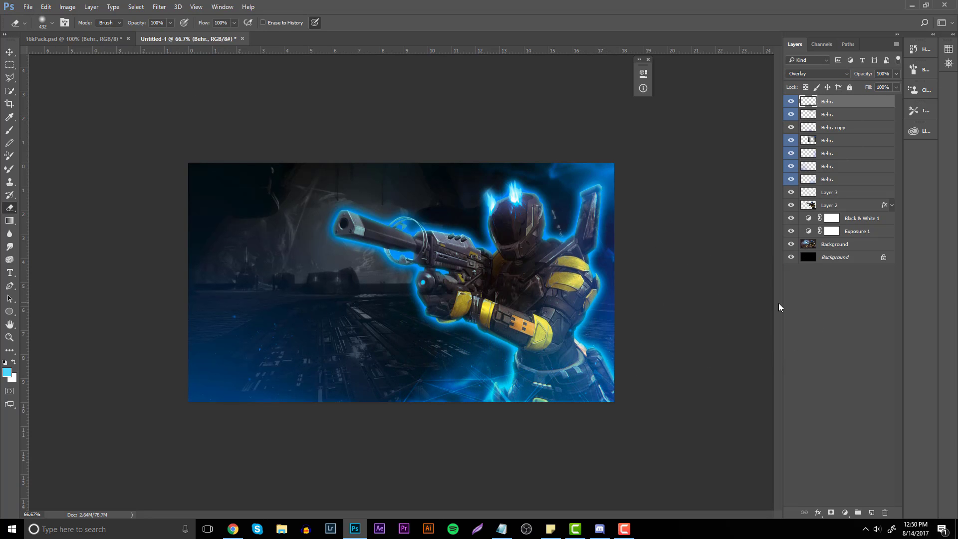
key("ctrl+z")
mouse_move(560, 277)
left_mouse_down()
mouse_move(341, 348)
mouse_move(383, 345)
mouse_move(522, 262)
mouse_move(770, 254)
left_mouse_up()
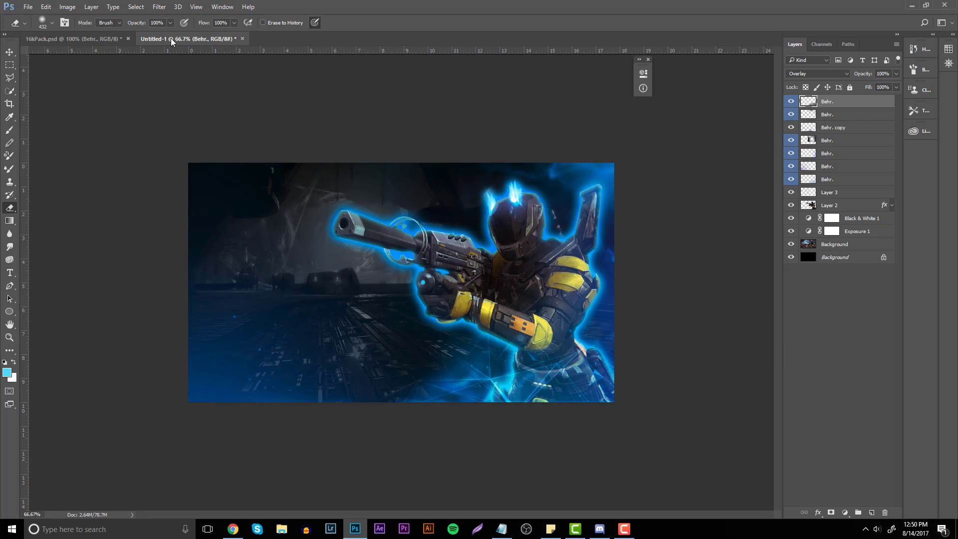
Step: In 16kPack.psd, hide the polygon texture, show the blue dot-and-line plexus texture and copy it to the thumbnail's lower left
left_click(89, 40)
key("v")
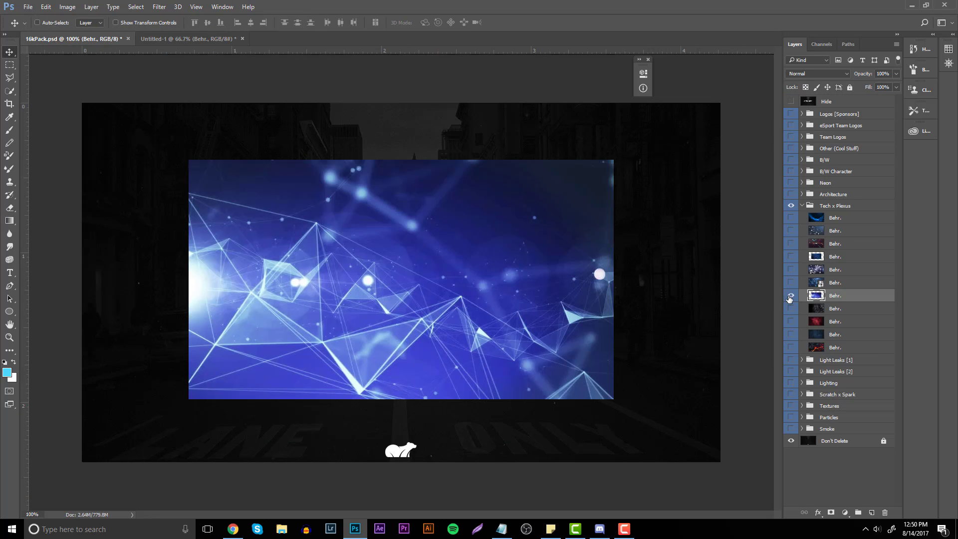
left_click(791, 295)
left_click(791, 257)
left_click(828, 257)
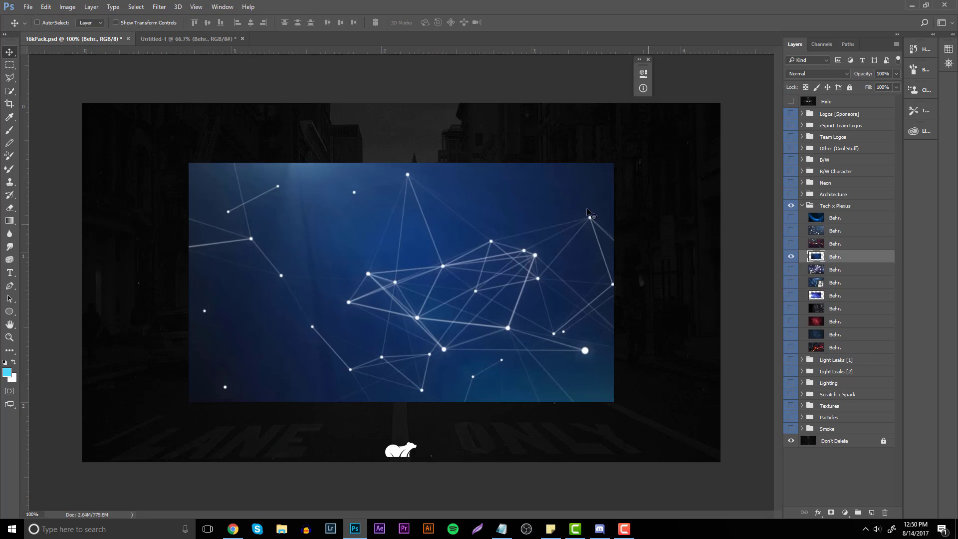
left_click_drag(372, 141, 269, 199)
Step: Try successive blend modes on the blue dot-and-line plexus texture and set it to Color Dodge
double_click(816, 74)
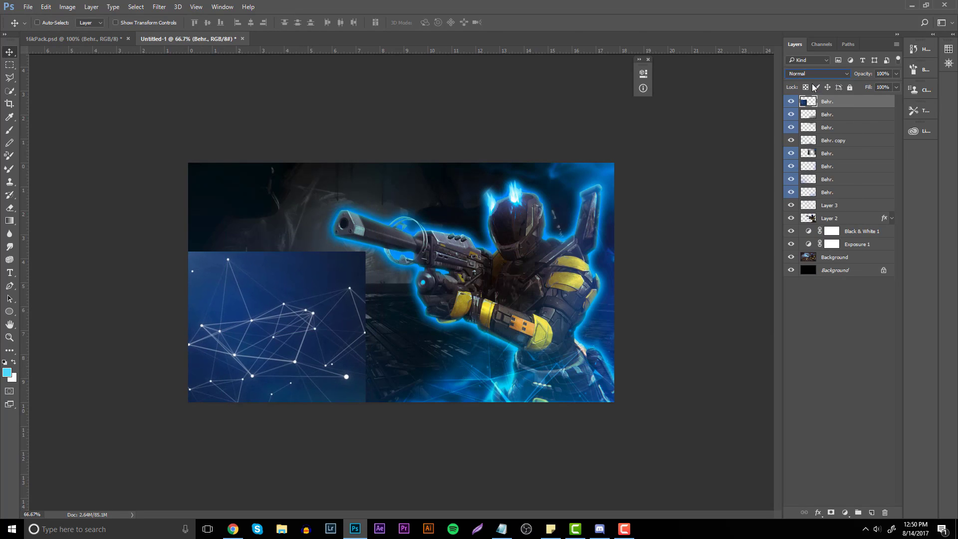
key("Down")
key("Down")
key("Down")
key("Down")
key("Down")
key("Down")
key("Down")
key("Down")
key("Down")
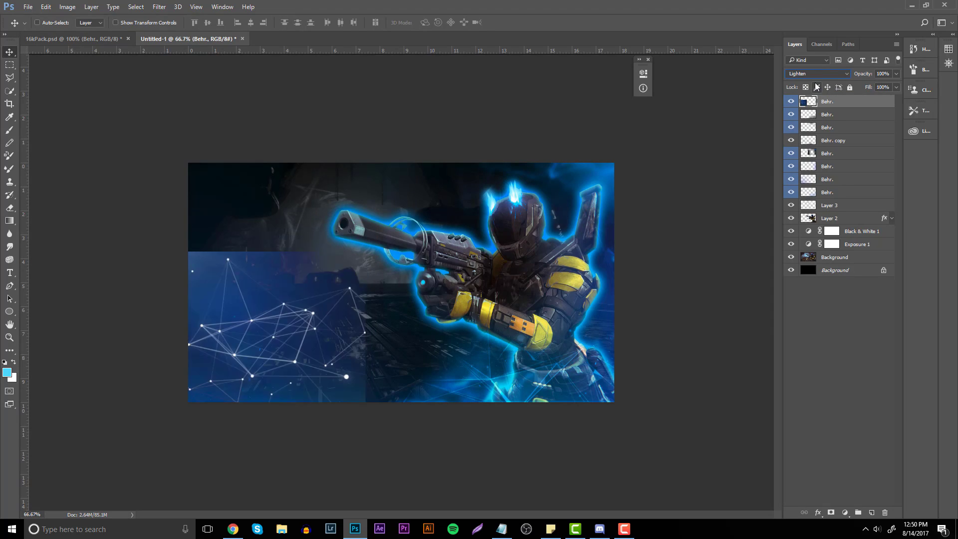
key("Down")
key("Up")
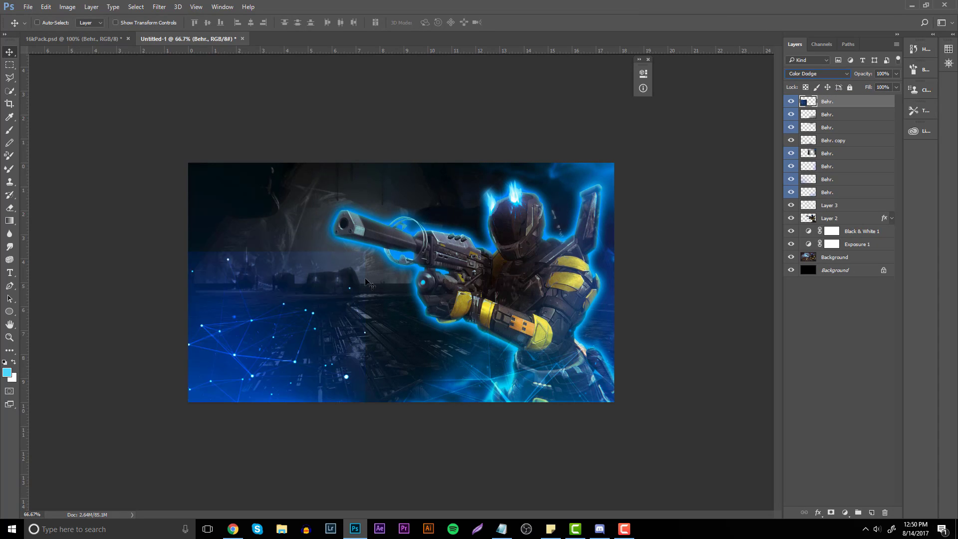
Step: Move the blue plexus texture to the canvas's upper right and send it behind the rifleman layer
left_click_drag(368, 283, 618, 173)
key("ctrl+bracketleft")
key("ctrl+bracketleft")
key("ctrl+bracketleft")
key("ctrl+bracketleft")
key("ctrl+bracketleft")
key("ctrl+bracketleft")
key("ctrl+bracketleft")
key("ctrl+bracketleft")
key("ctrl+bracketleft")
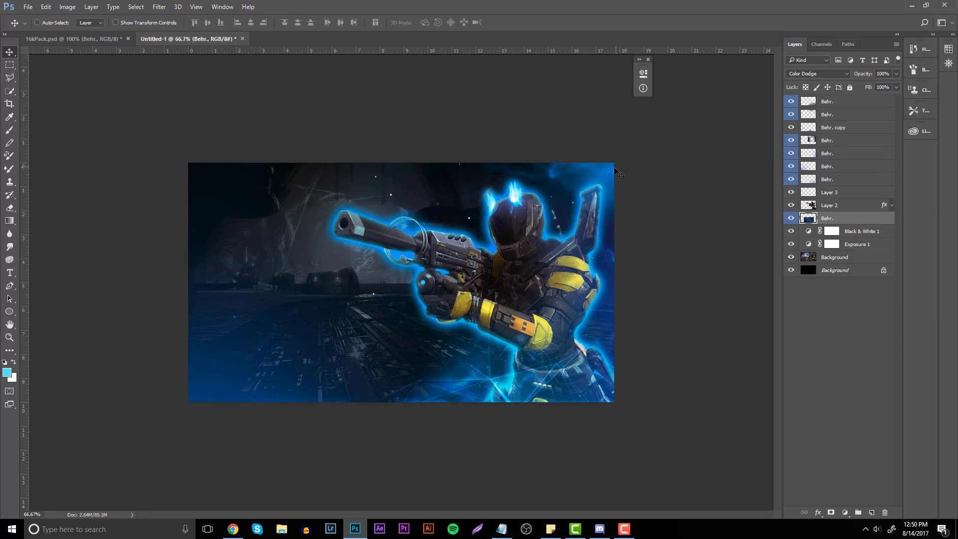
Step: Duplicate the blue plexus texture above all layers, move the copy to the lower-left corner and erase its excess
key("e")
left_click_drag(828, 218, 817, 111)
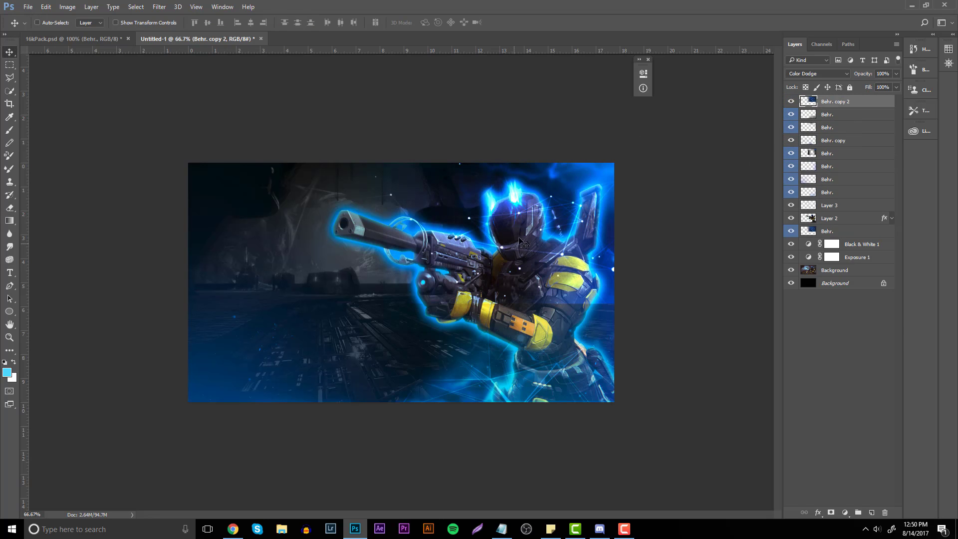
left_click_drag(552, 215, 284, 351, "ctrl")
left_click(294, 343)
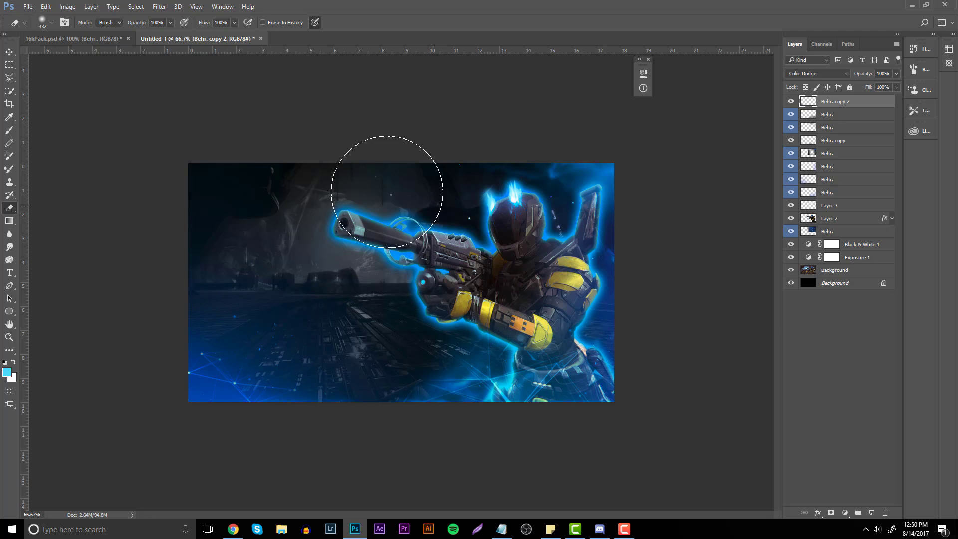
Step: In 16kPack.psd, hide the dot-and-line plexus texture and preview the last textures in the Tech x Plexus group
left_click(83, 43)
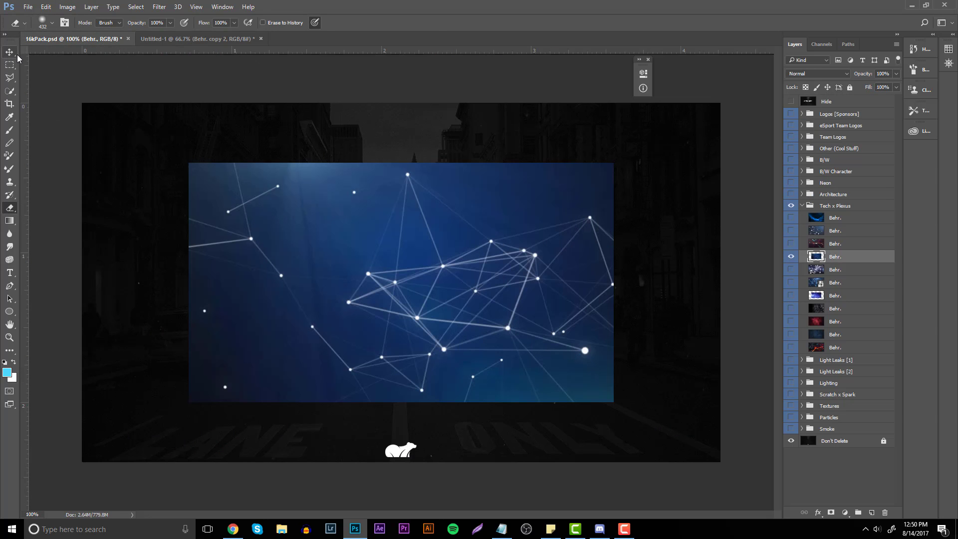
left_click(14, 53)
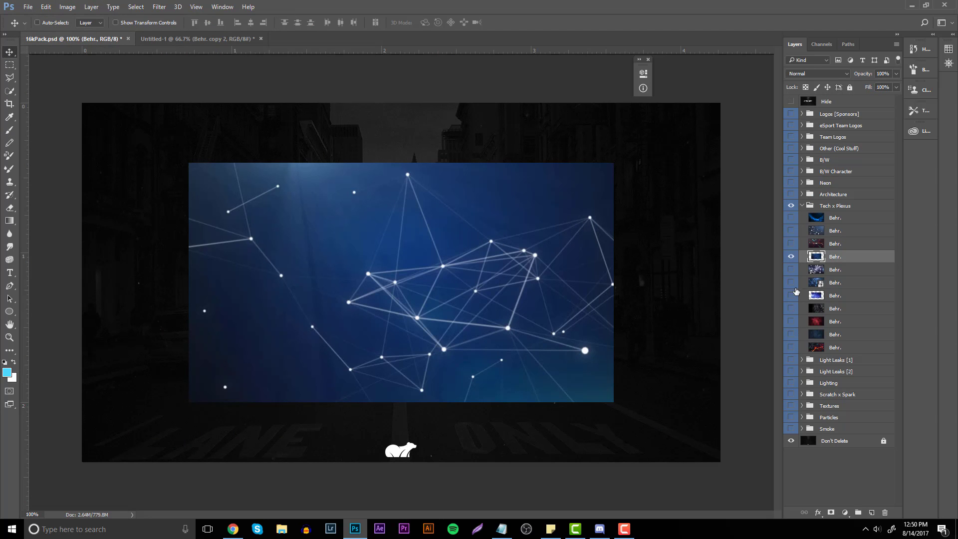
left_click(791, 257)
left_click(791, 322)
left_click(791, 321)
left_click(792, 335)
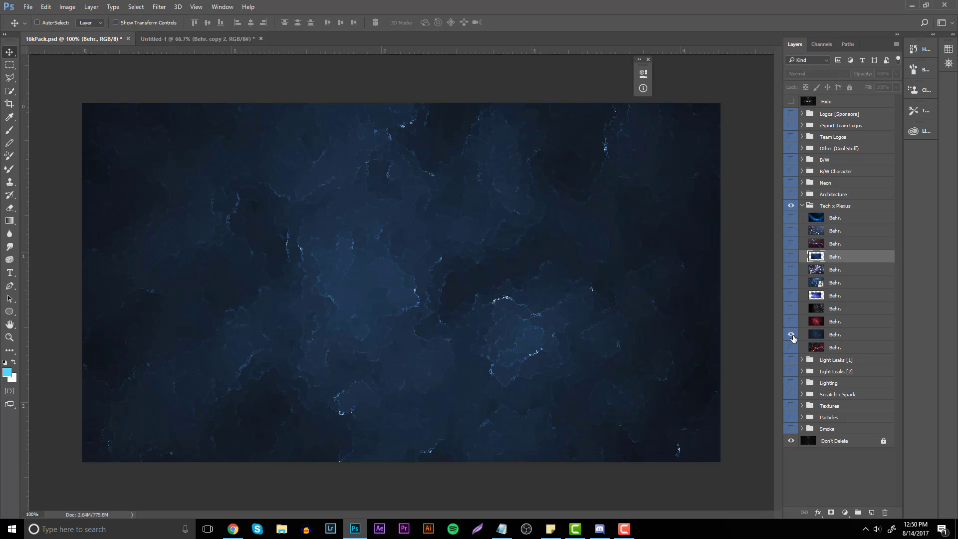
left_click(792, 335)
left_click(792, 347)
left_click(791, 347)
left_click(791, 336)
left_click(805, 336)
left_click(790, 335)
Step: Show the red block-pattern texture in the Tech x Plexus group and copy it over the whole thumbnail
left_click(788, 323)
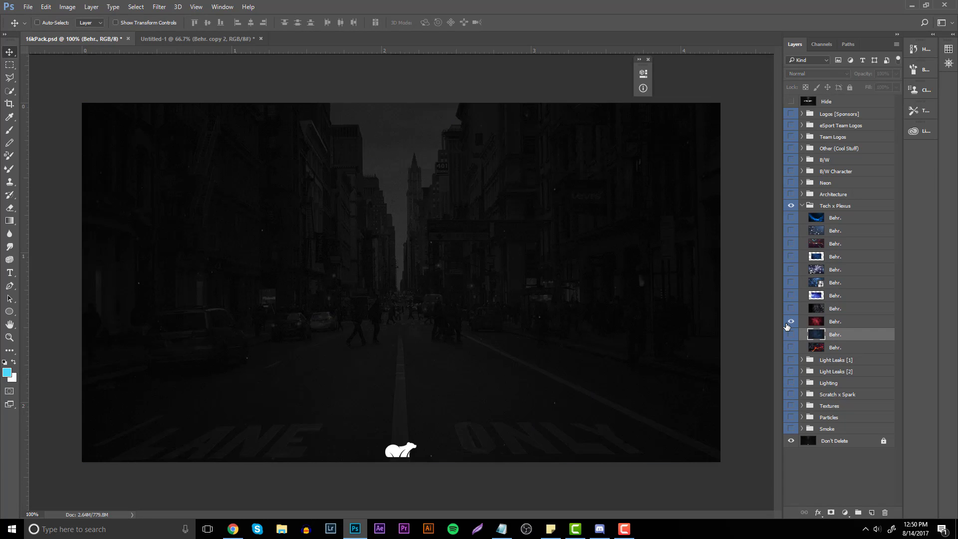
left_click(822, 325)
left_click_drag(345, 146, 462, 229)
Step: Shift the red block texture's hue to blue with a Hue/Saturation adjustment
key("ctrl+u")
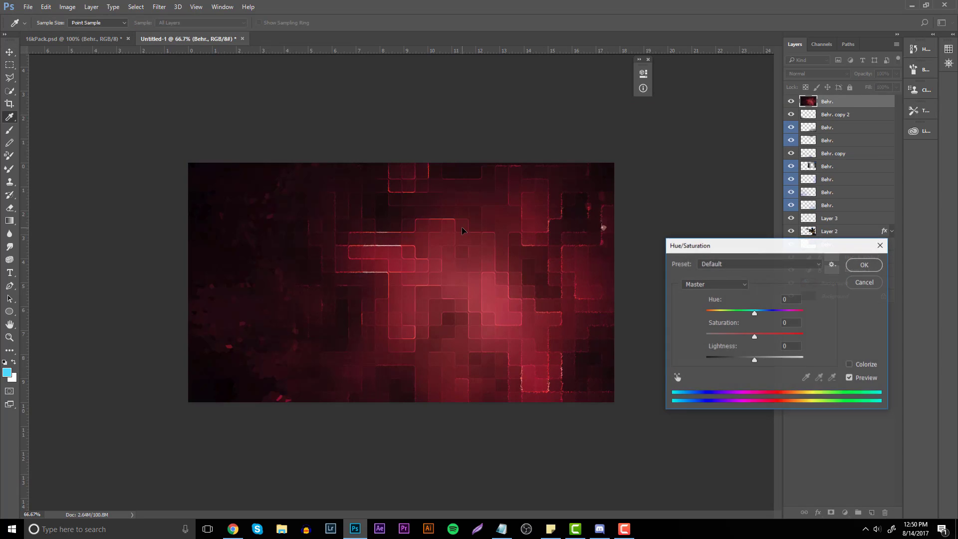
left_click_drag(779, 314, 717, 306)
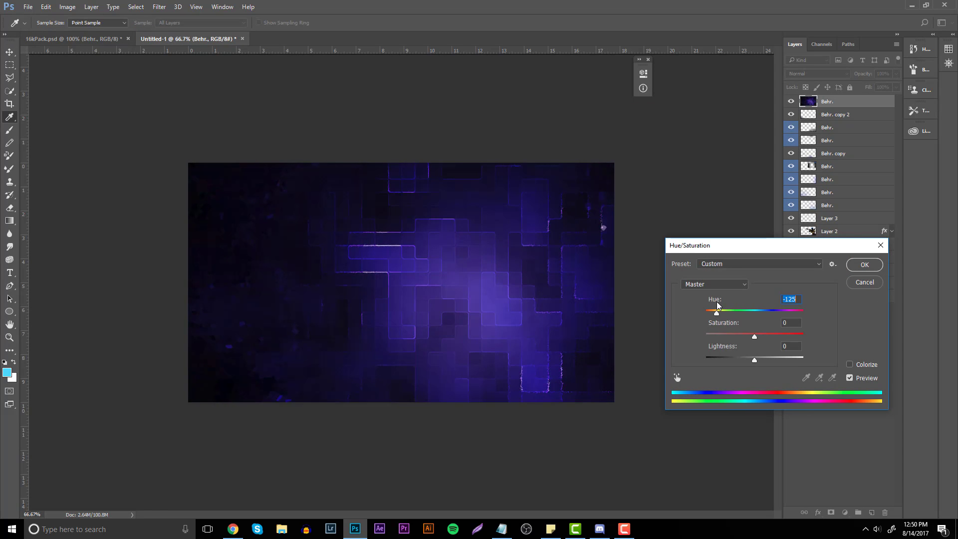
left_click(864, 265)
Step: Open the blend mode choices for the recoloured block texture
key("v")
left_click(808, 73)
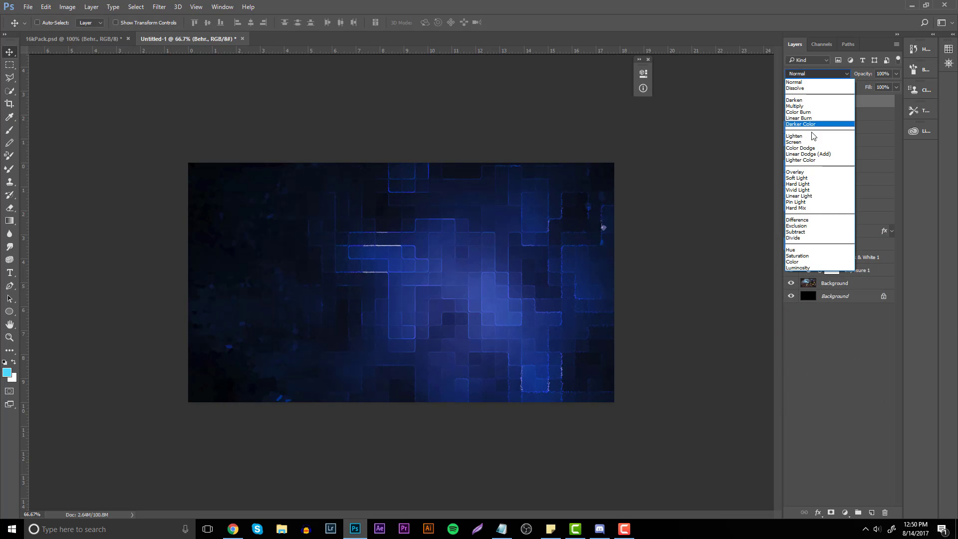
Step: Set the blend mode of the blue tech grid texture layer to Linear Dodge (Add)
left_click(818, 124)
key("Down")
key("Down")
key("Down")
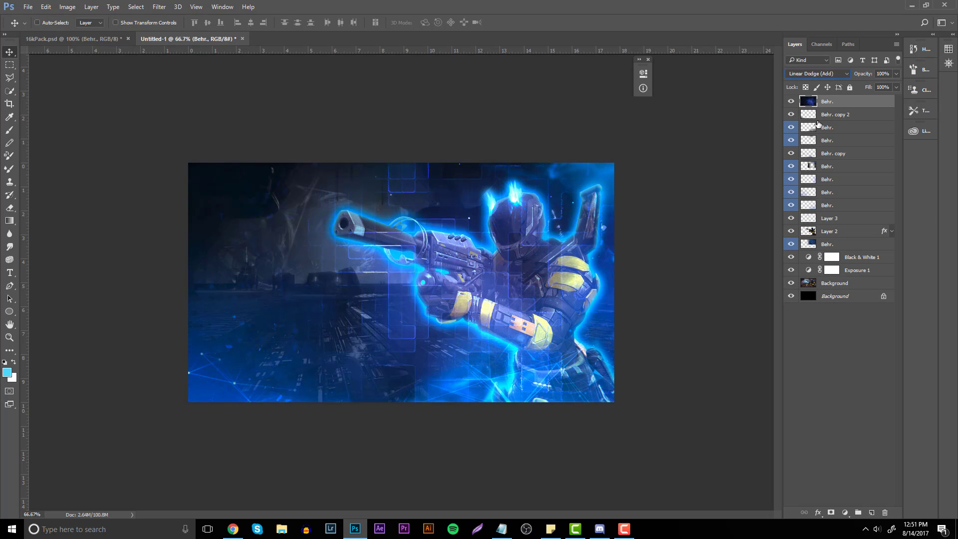
key("Up")
mouse_move(486, 237)
left_mouse_down()
mouse_move(290, 299)
mouse_move(302, 295)
mouse_move(327, 163)
mouse_move(251, 340)
left_mouse_up()
key("e")
left_click_drag(342, 442, 249, 406)
key("ctrl+alt+z")
key("ctrl+alt+z")
key("ctrl+alt+z")
key("ctrl+alt+z")
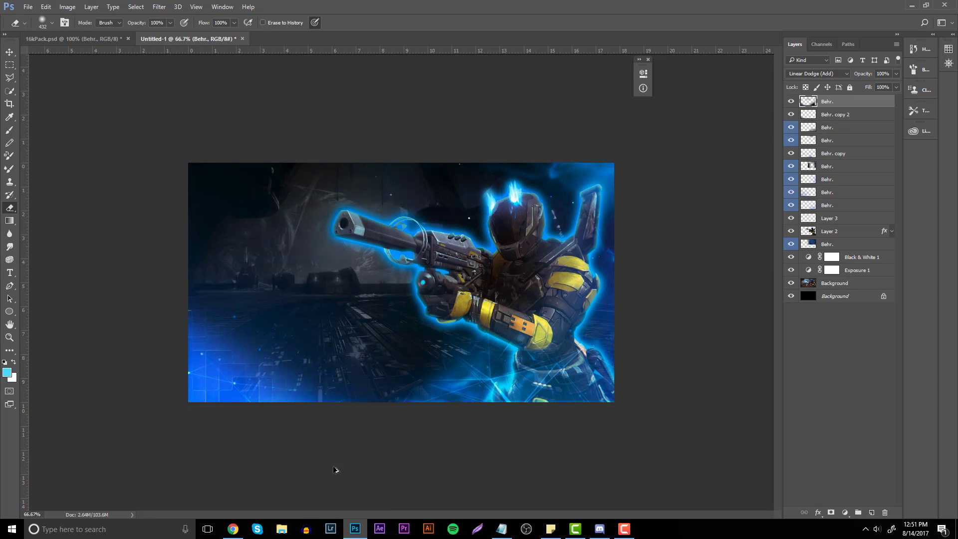
Step: Erase the tech grid texture over the soldier and thin it out across the background with a large soft eraser
mouse_move(445, 263)
left_mouse_down()
mouse_move(509, 246)
mouse_move(573, 349)
left_mouse_up()
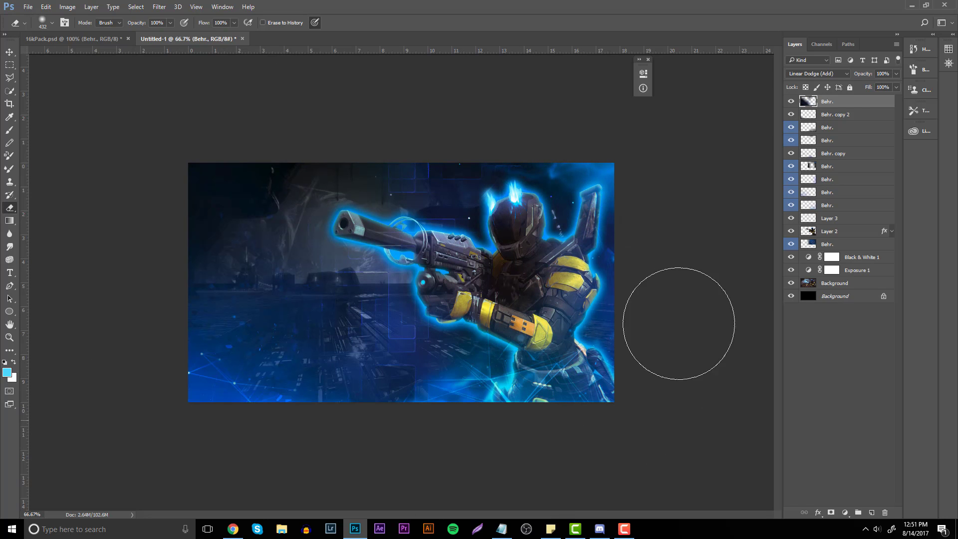
left_click(790, 103)
mouse_move(235, 325)
left_mouse_down()
mouse_move(327, 480)
mouse_move(428, 532)
left_mouse_up()
left_click_drag(440, 273, 513, 342)
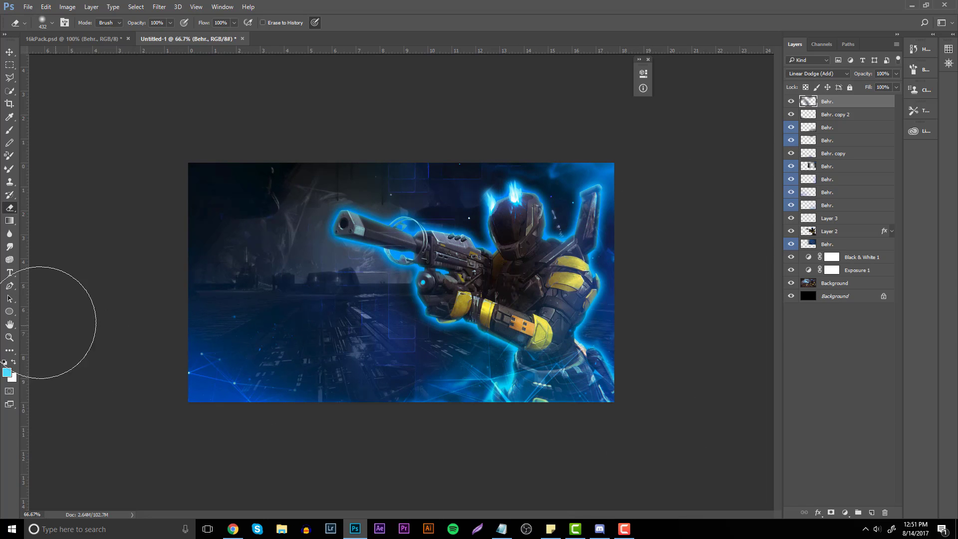
left_click(10, 337)
left_click_drag(470, 213, 504, 331)
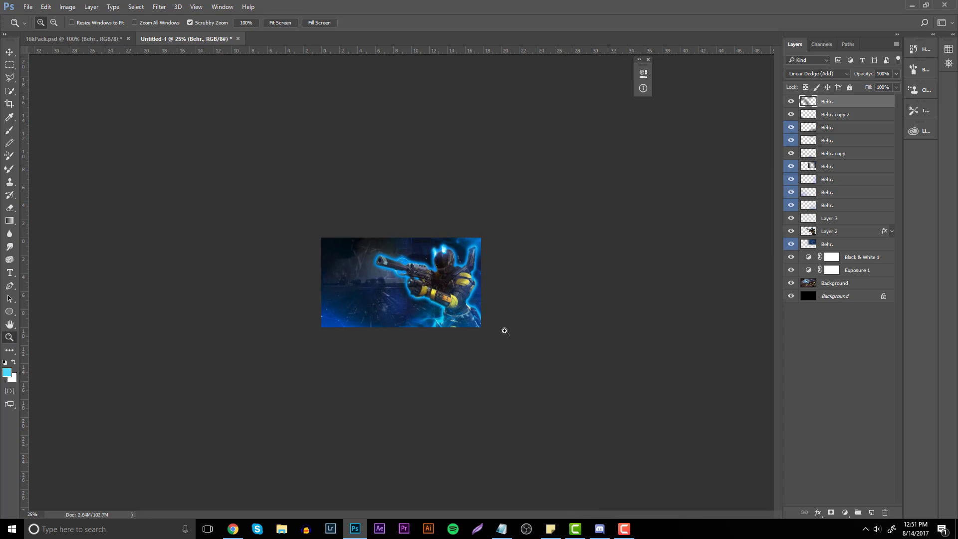
left_click(431, 265)
left_click(430, 262)
left_click(356, 214)
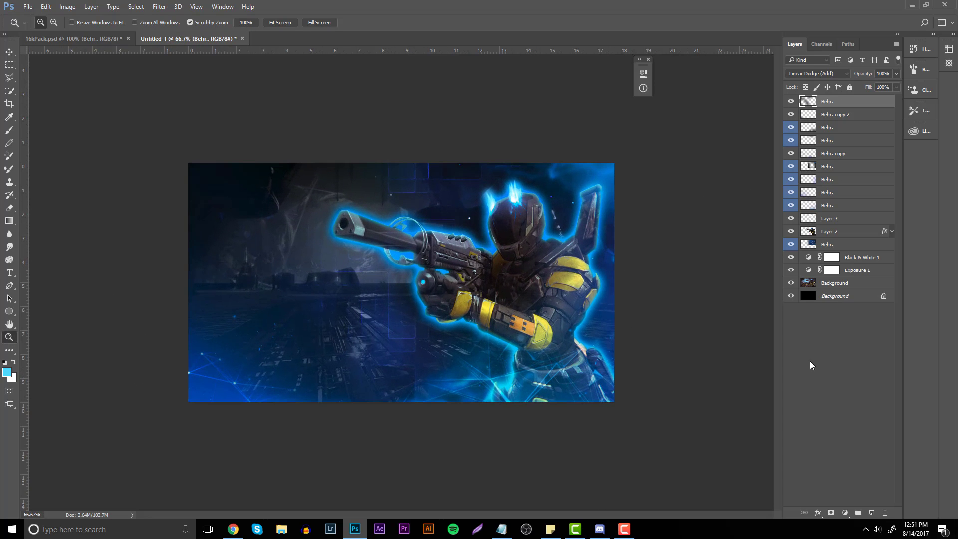
Step: Add a new layer on top, enlarge the soft brush and shift its foreground color from cyan toward a deeper blue
left_click(869, 514)
key("b")
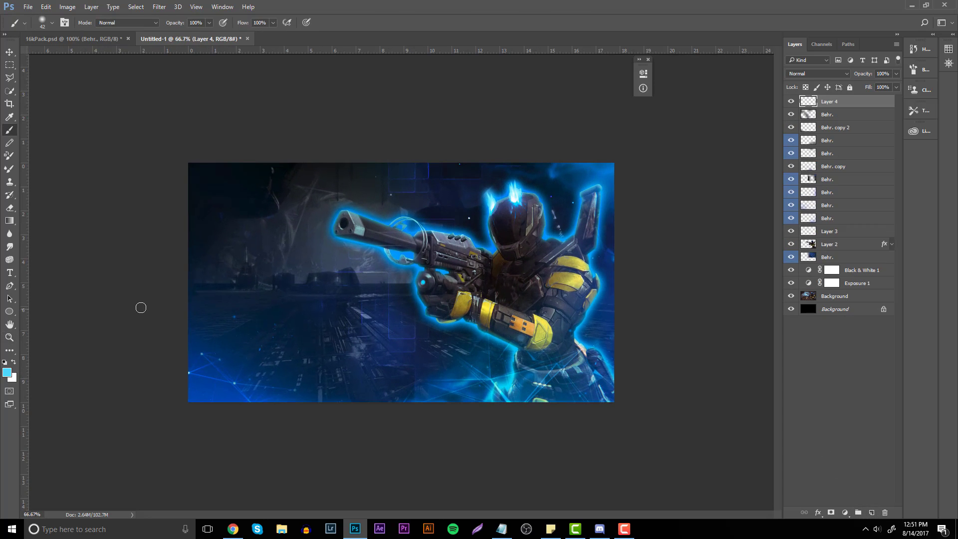
left_click(52, 23)
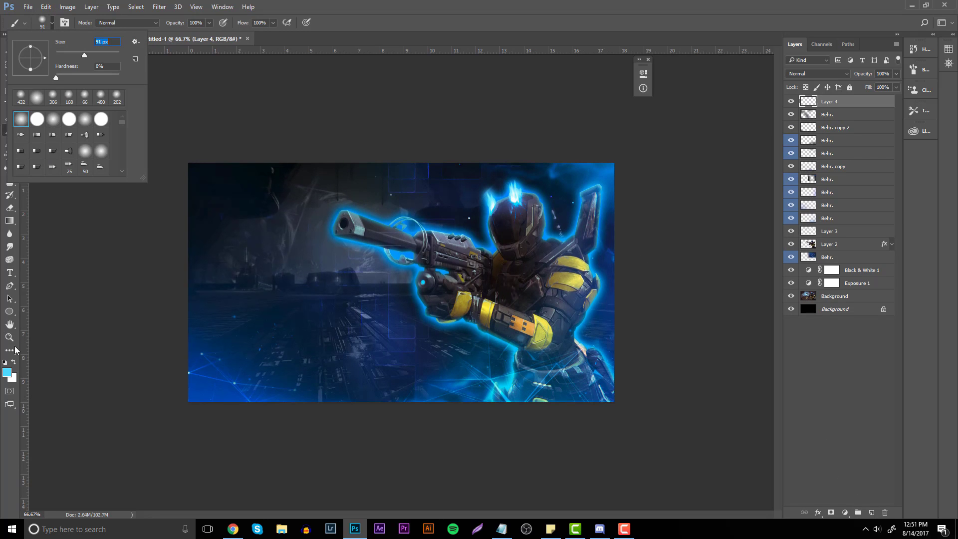
left_click_drag(91, 52, 96, 56)
left_click(99, 370)
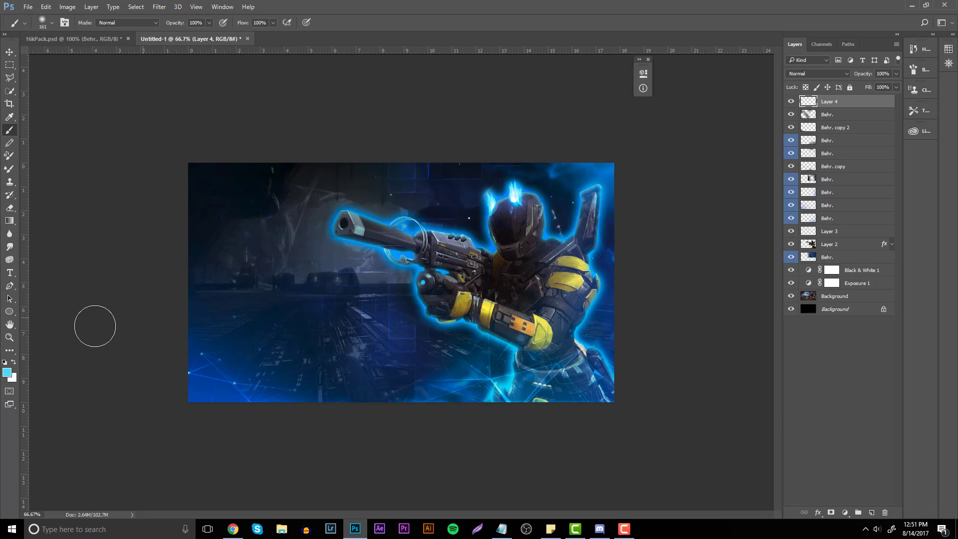
left_click(8, 373)
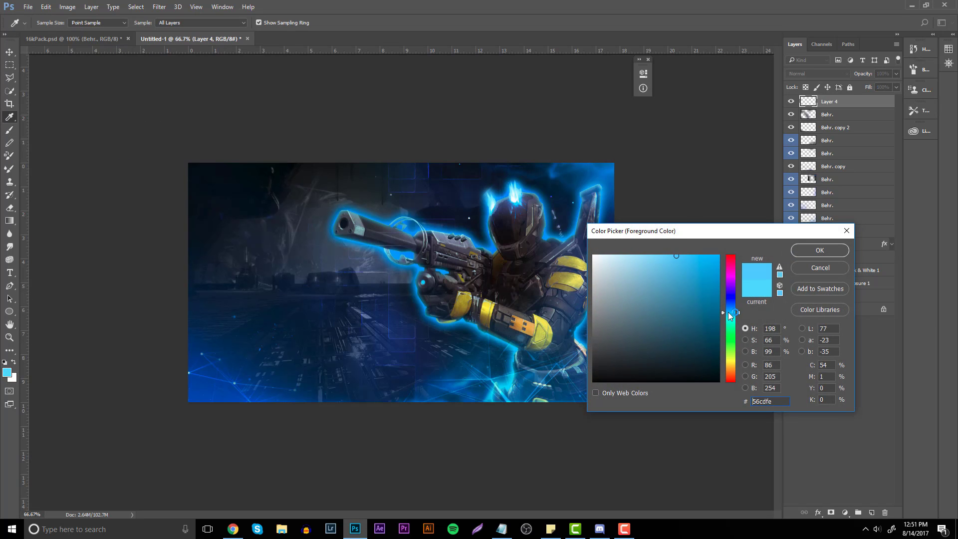
left_click_drag(729, 312, 728, 304)
left_click(819, 250)
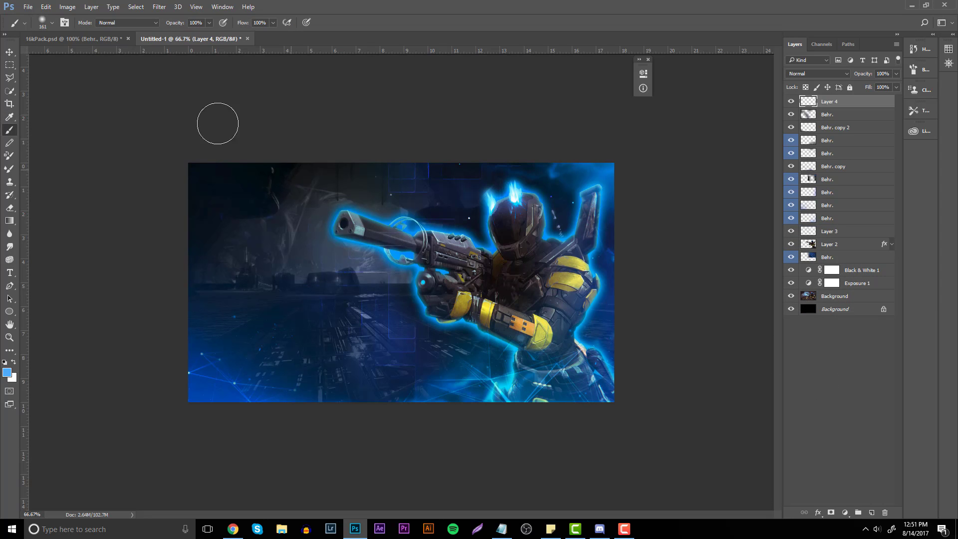
Step: Paint soft glow spots around the soldier and gun with a 190 px brush, and lower the layer's opacity to about 38%
left_click(52, 23)
left_click(101, 52)
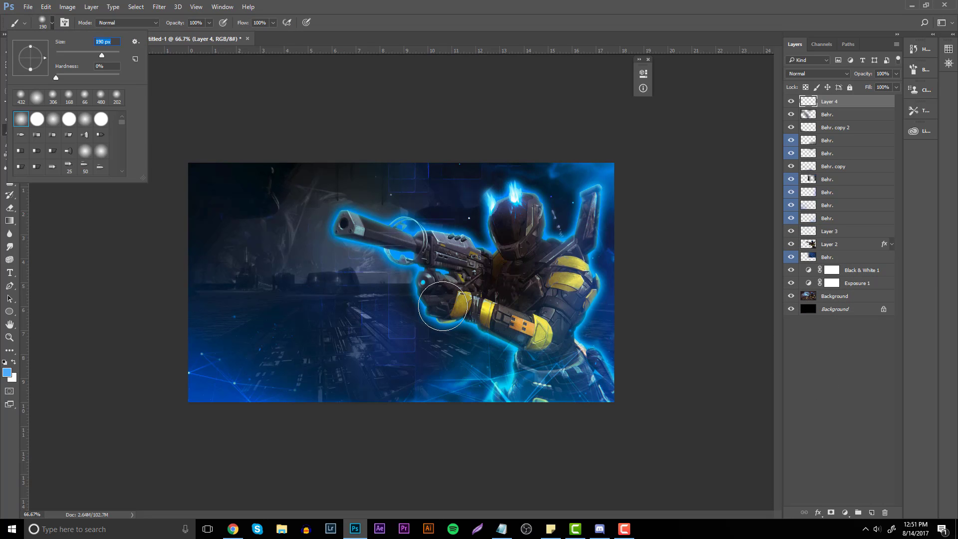
left_click(440, 305)
key("ctrl+z")
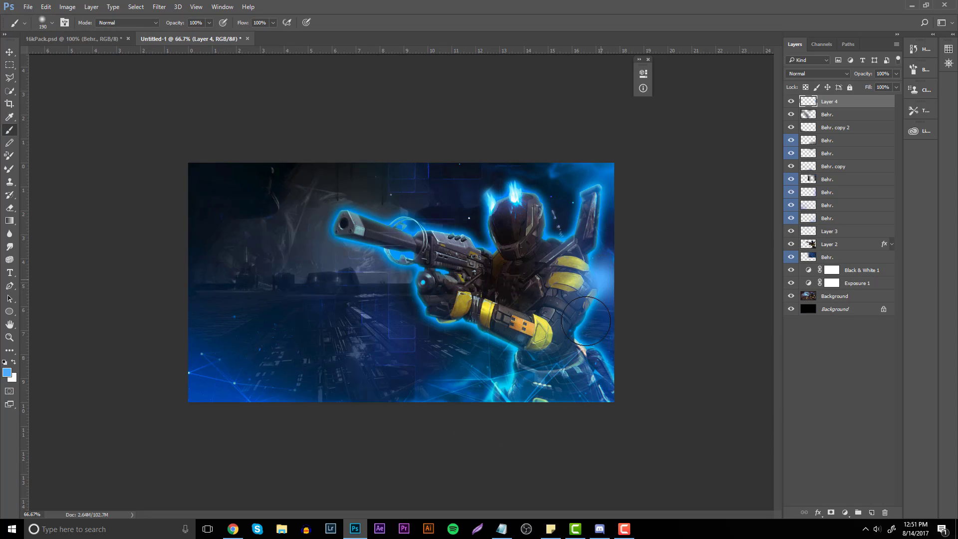
left_click(509, 372)
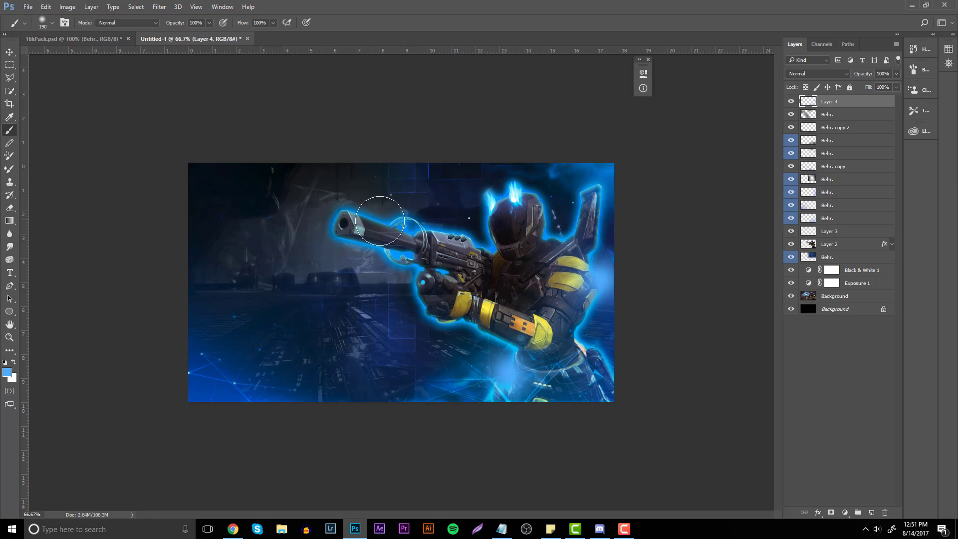
left_click(397, 219)
left_click_drag(892, 76, 863, 88)
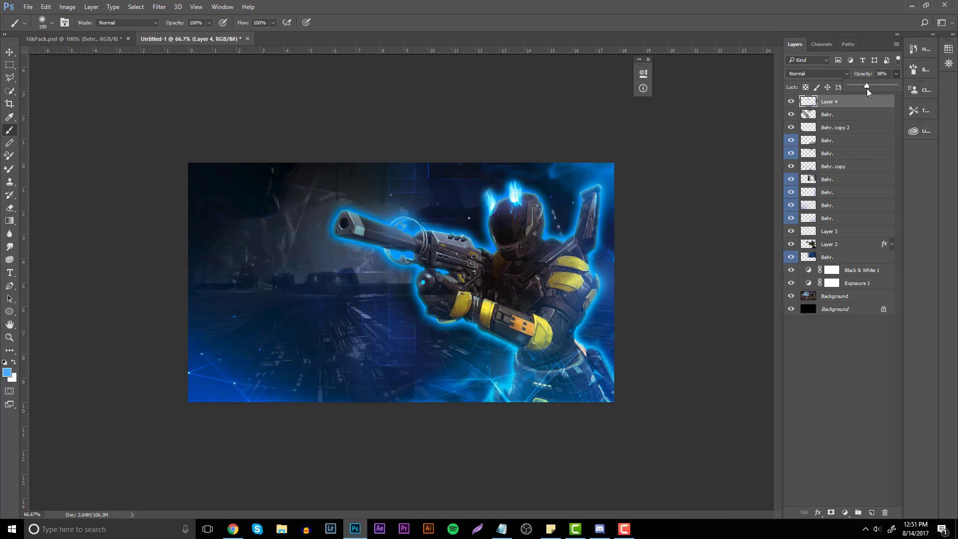
Step: In 16kPack.psd, hide the red grid texture, collapse the Tech x Plexus group, and show and expand the Particles group
left_click(118, 38)
key("v")
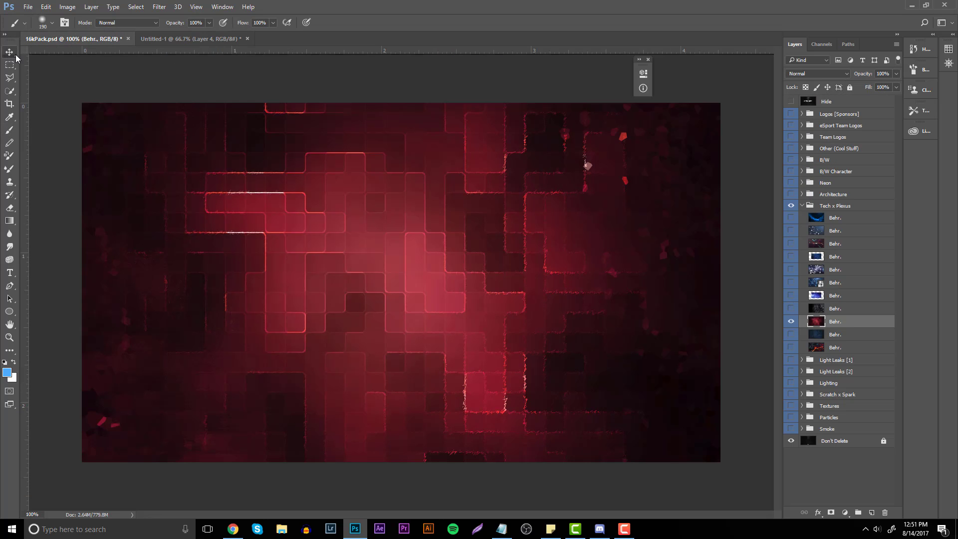
left_click(793, 321)
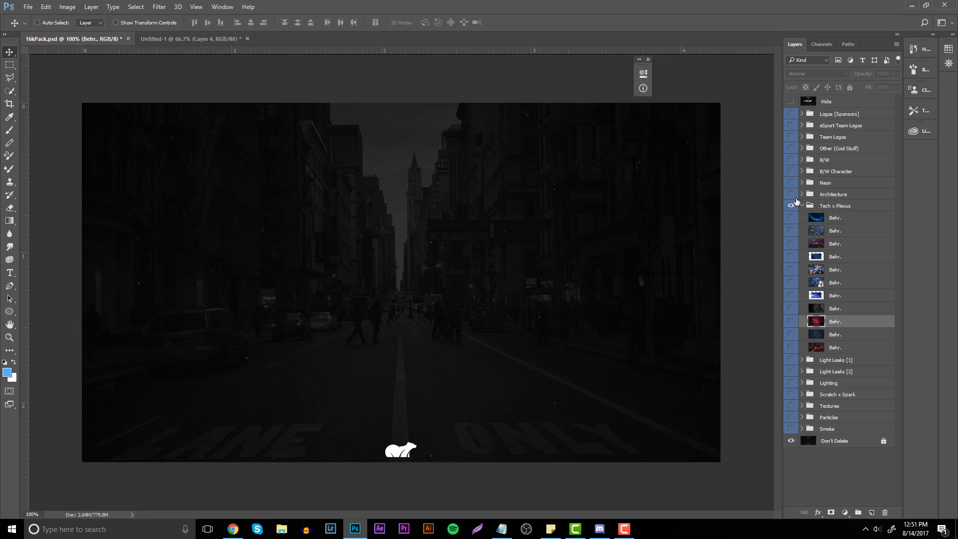
left_click(802, 206)
left_click(800, 277)
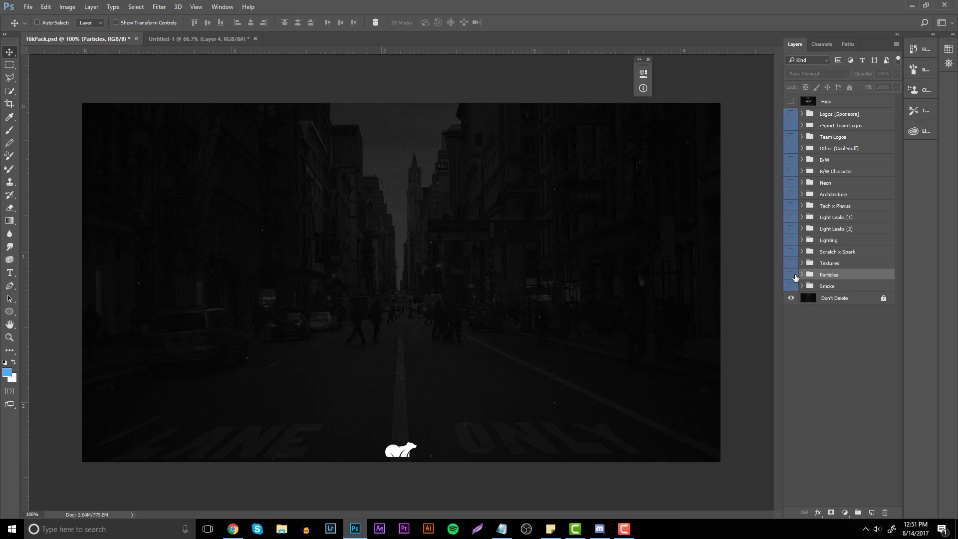
left_click(792, 276)
left_click(801, 276)
Step: Bring the second particle layer into the banner document, position it over the artwork and erase the unwanted specks
left_click_drag(848, 302, 212, 93)
left_click_drag(365, 189, 457, 255)
key("e")
mouse_move(534, 403)
left_mouse_down()
mouse_move(198, 270)
mouse_move(294, 211)
mouse_move(373, 350)
mouse_move(587, 462)
left_mouse_up()
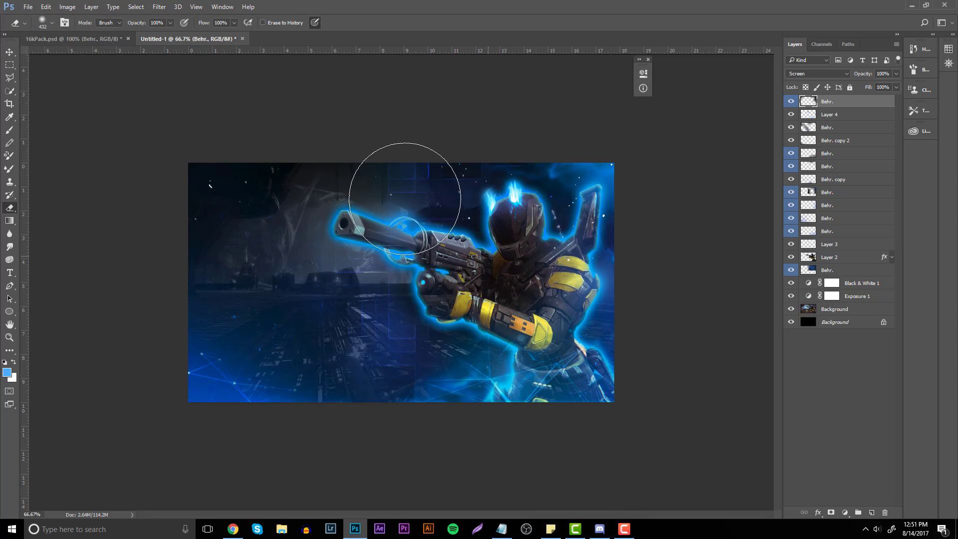
Step: In 16kPack.psd, show the third particle layer instead of the second and bring it into the banner document
left_click(90, 39)
left_click(9, 53)
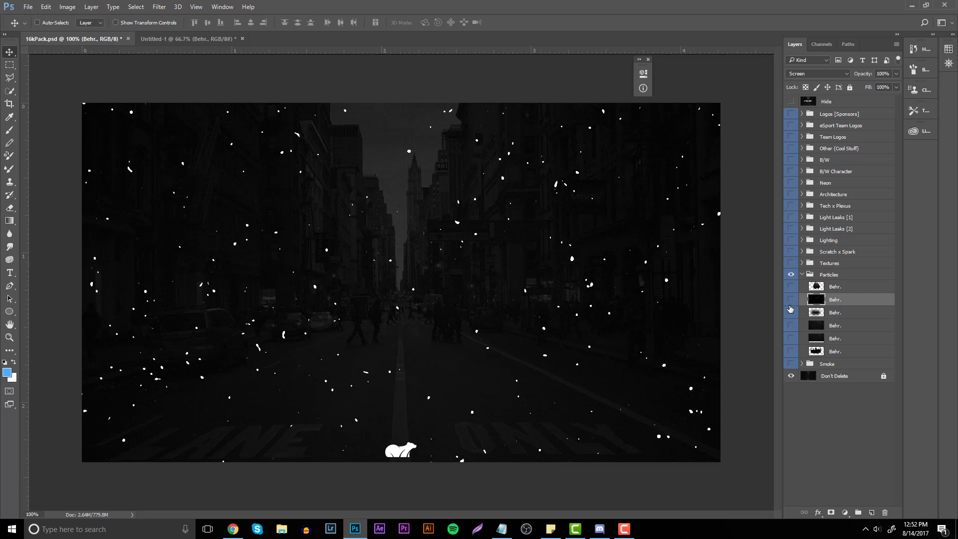
left_click(790, 299)
left_click(791, 312)
left_click(843, 313)
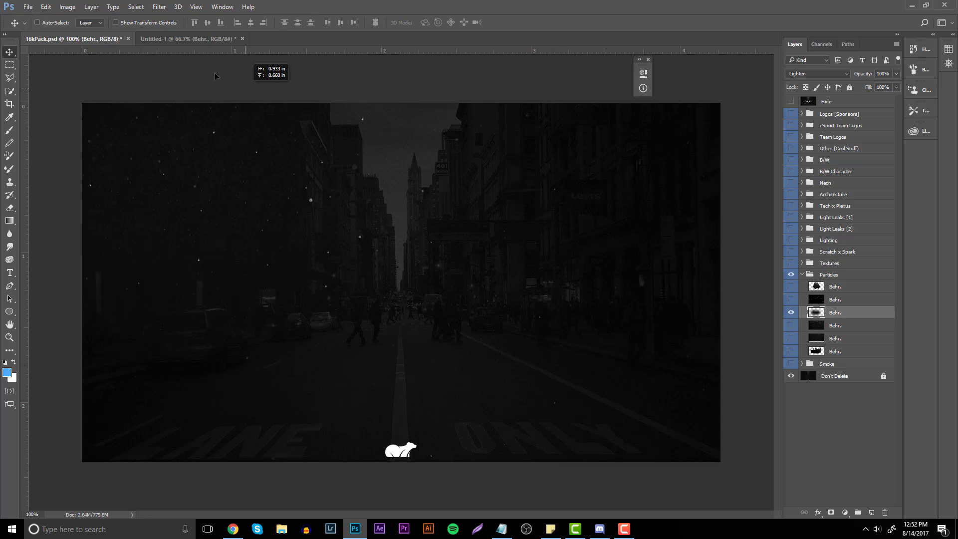
left_click(227, 39)
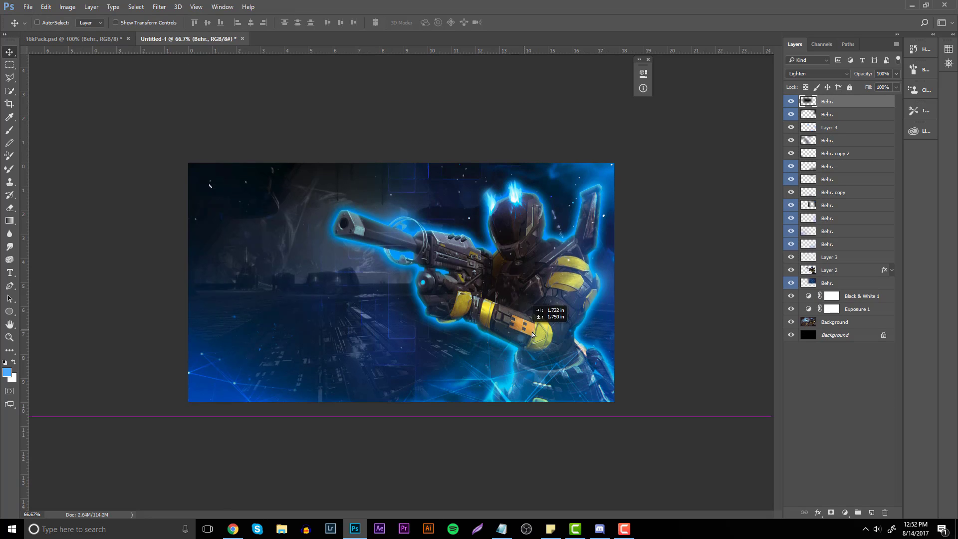
Step: Erase the new particles over the soldier and place a duplicate of the layer toward the banner's lower left
key("e")
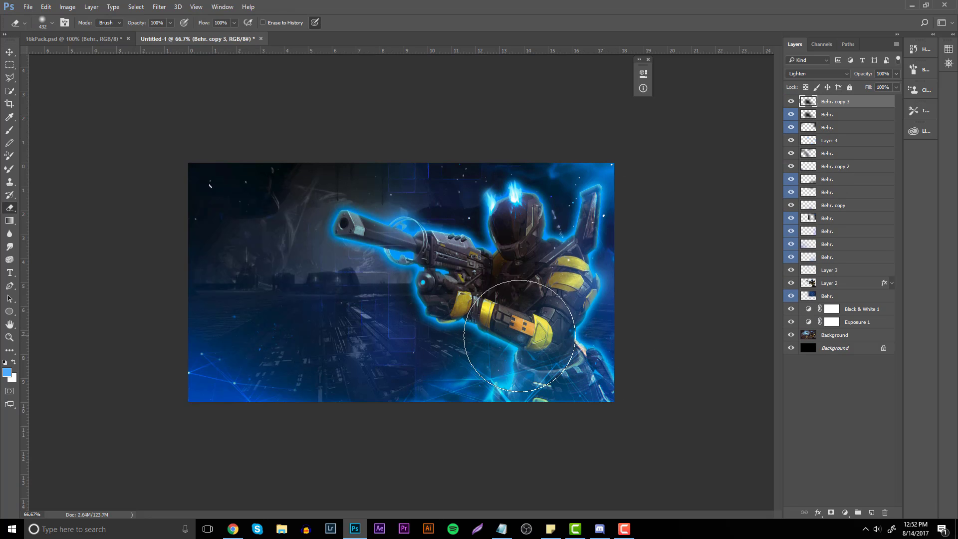
key("v")
left_click_drag(499, 337, 356, 373)
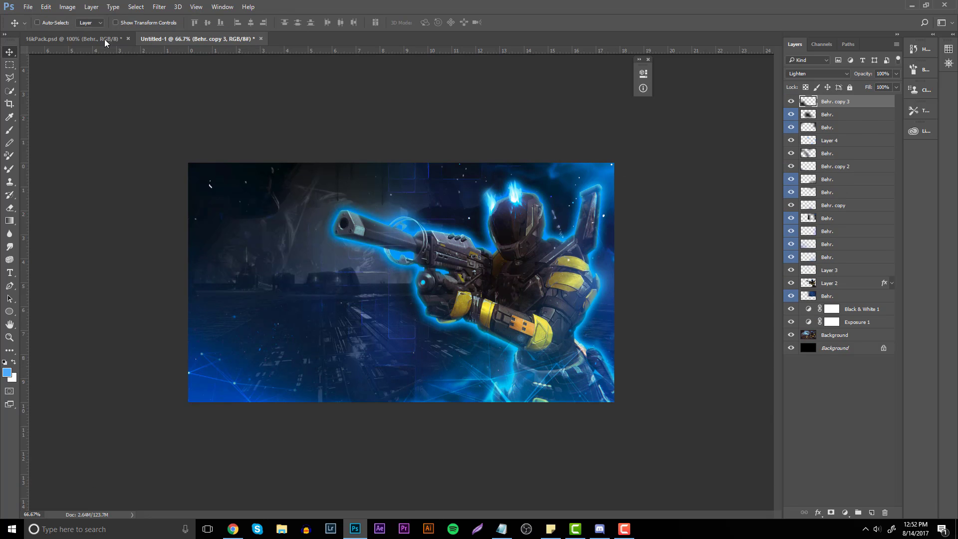
Step: Open the Smoke group in 16kPack.psd, show its first cloud texture and place it over the whole banner
left_click(75, 39)
left_click(807, 277)
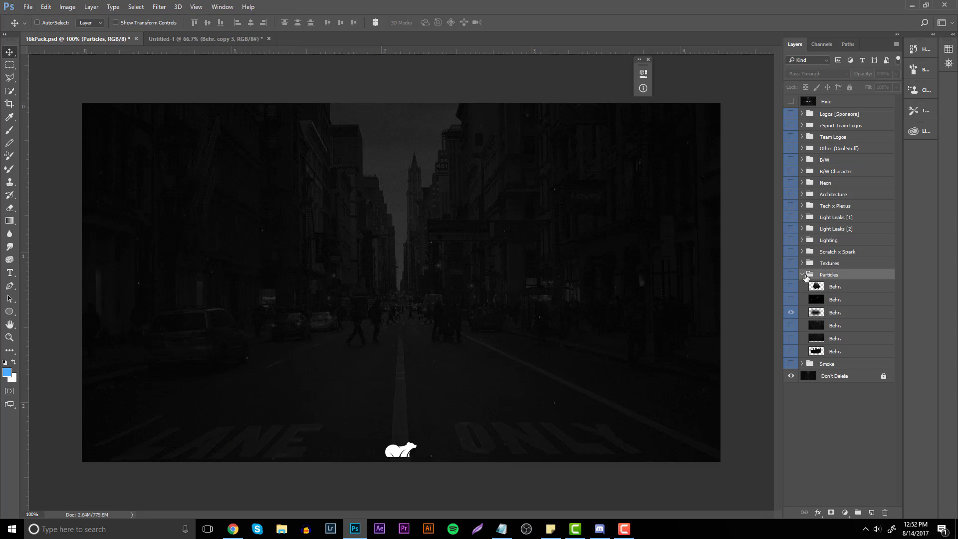
left_click(801, 275)
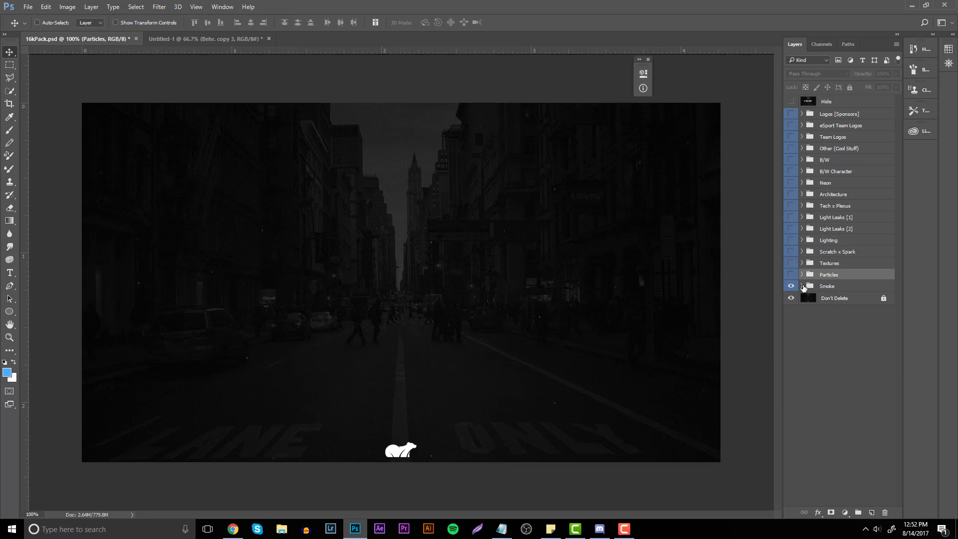
left_click(802, 286)
left_click(831, 299)
left_click(791, 363)
left_click(791, 363)
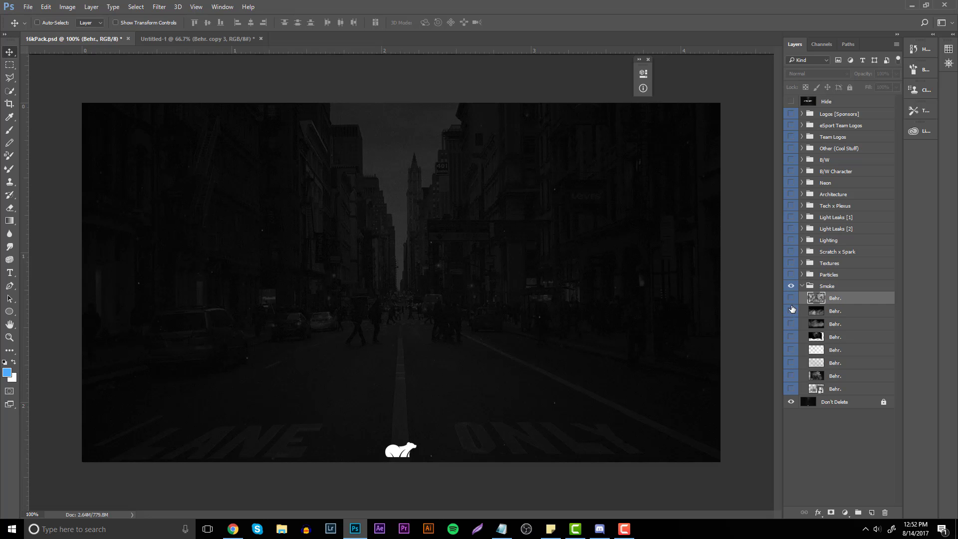
left_click(791, 298)
left_click_drag(309, 200, 650, 170)
Step: Set the smoke layer's blend mode to Overlay and erase the smoke across the floor and the soldier
left_click(819, 73)
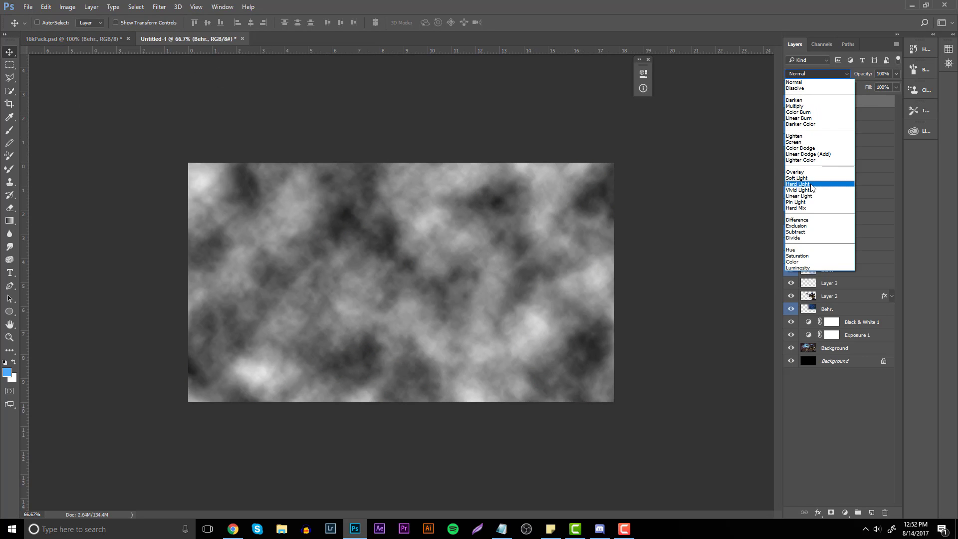
left_click(818, 181)
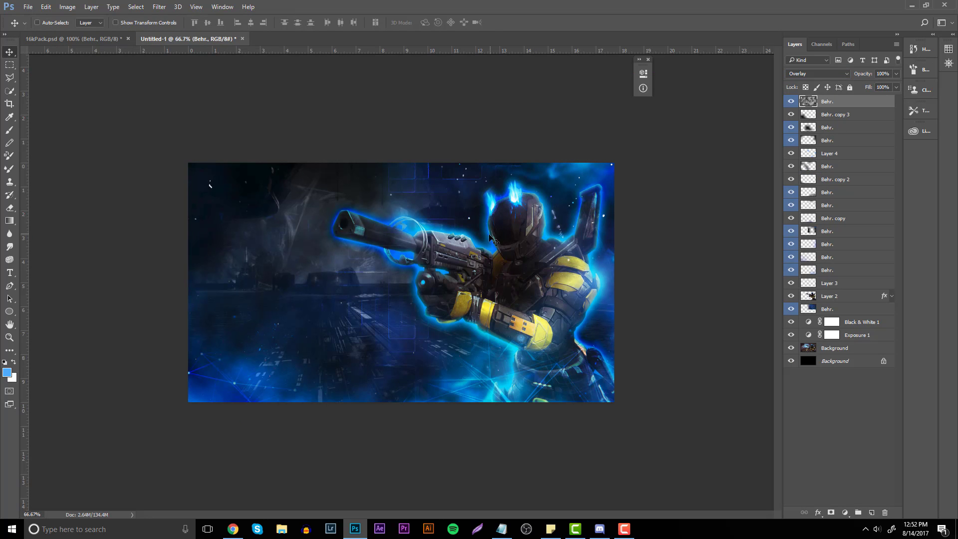
key("e")
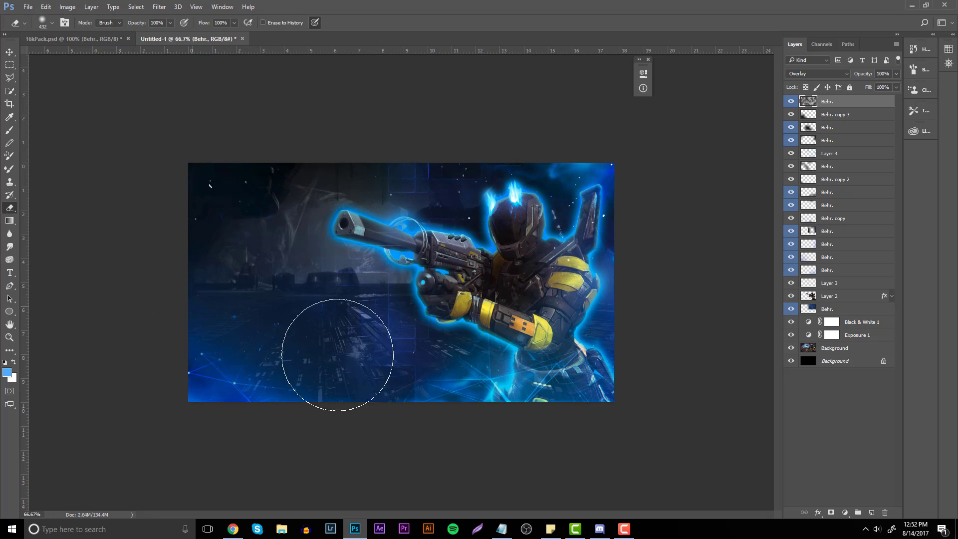
left_click_drag(337, 355, 550, 373)
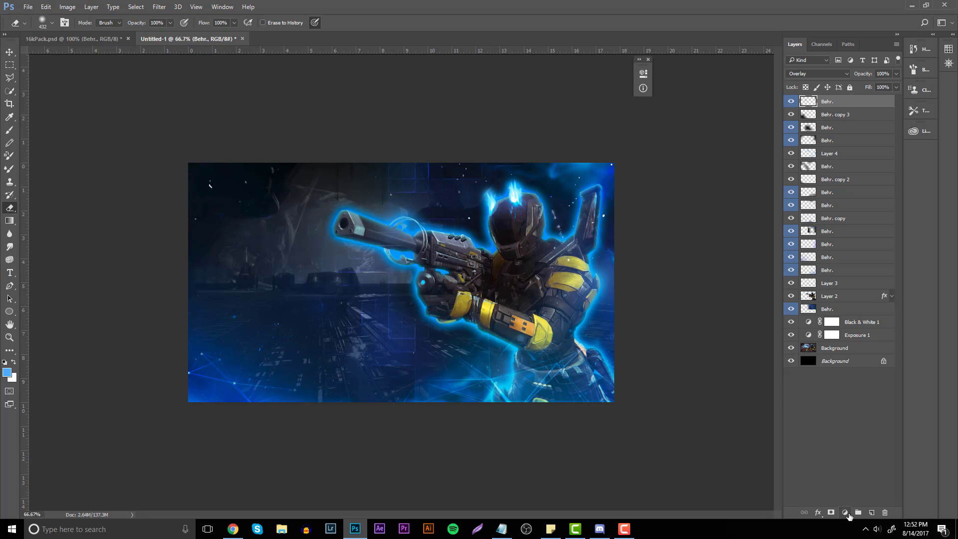
Step: Add an Exposure adjustment layer on top with exposure +0.83 and gamma correction 0.84
left_click(846, 513)
left_click(847, 513)
left_click(847, 513)
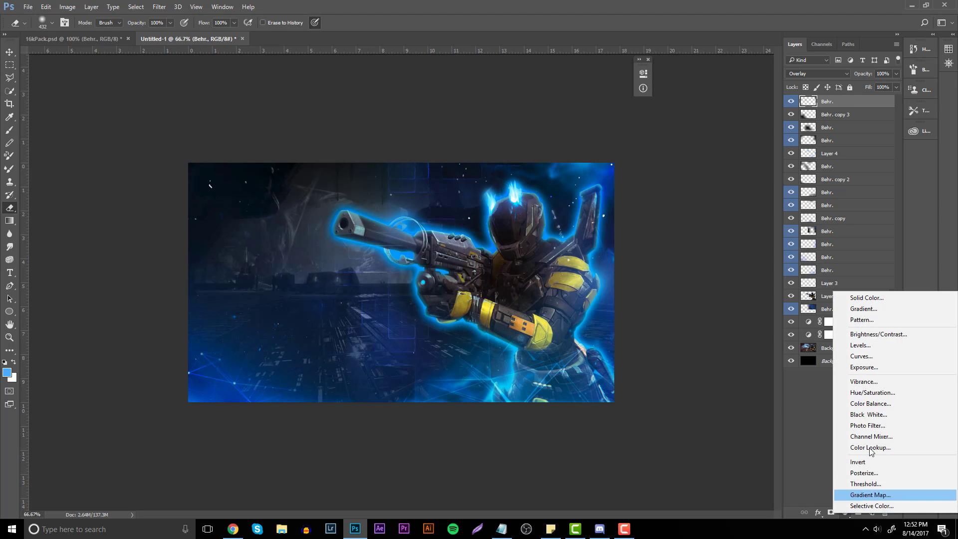
left_click(884, 367)
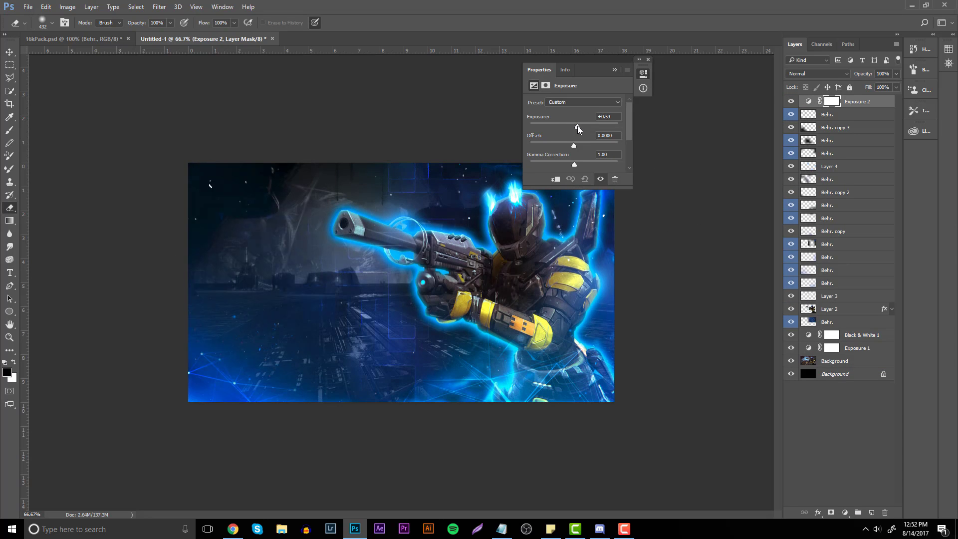
left_click_drag(576, 126, 579, 128)
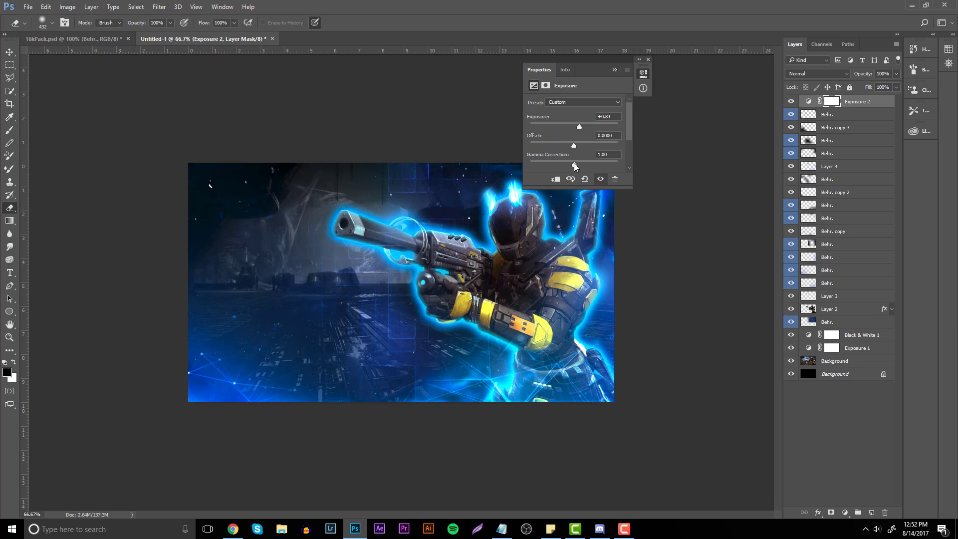
left_click_drag(575, 166, 578, 169)
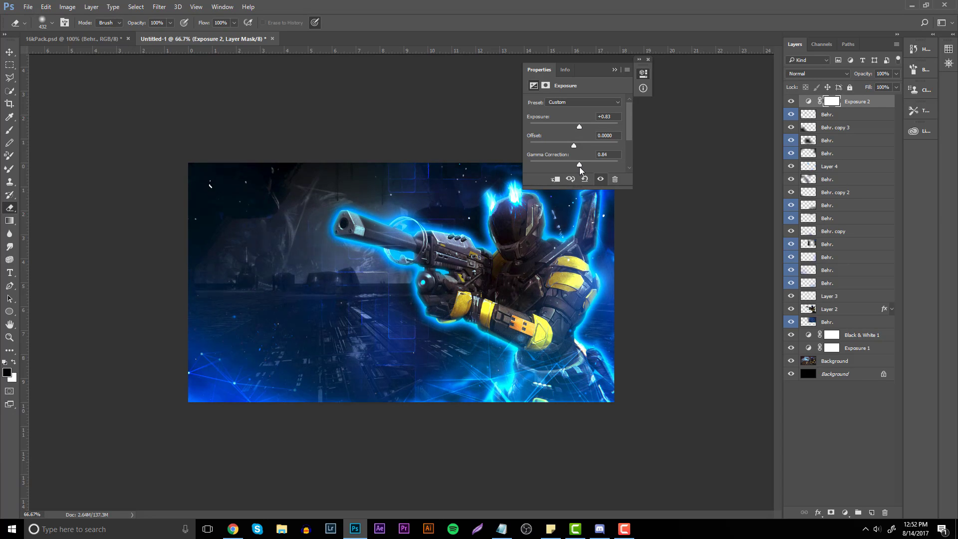
Step: Set the gamma correction of the lower Exposure adjustment layer to 0.28 and close its properties
left_click(853, 350)
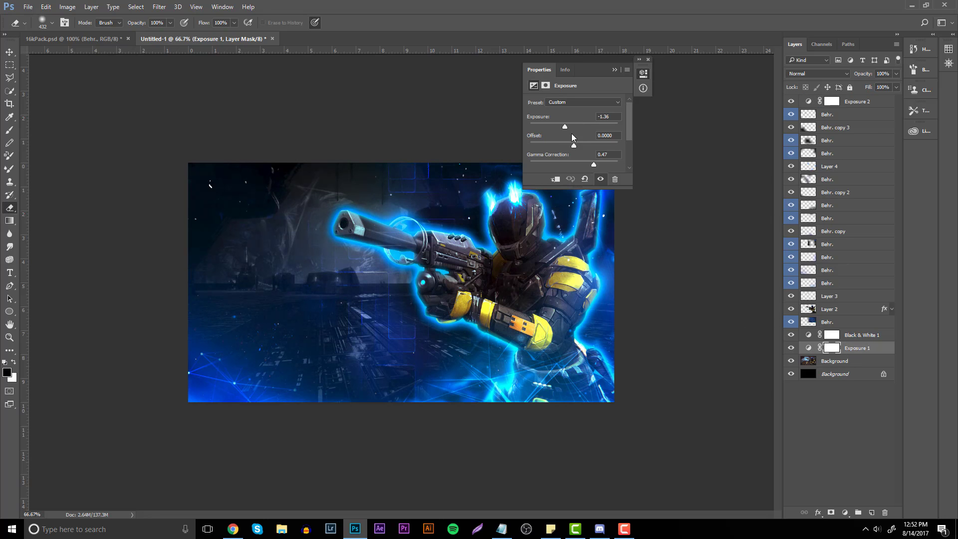
left_click_drag(593, 166, 603, 169)
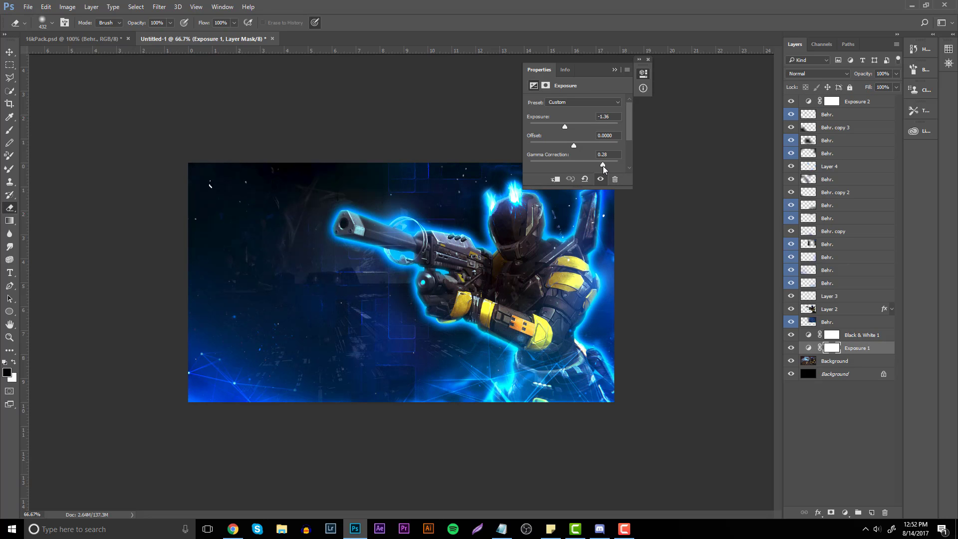
left_click(615, 70)
left_click(10, 337)
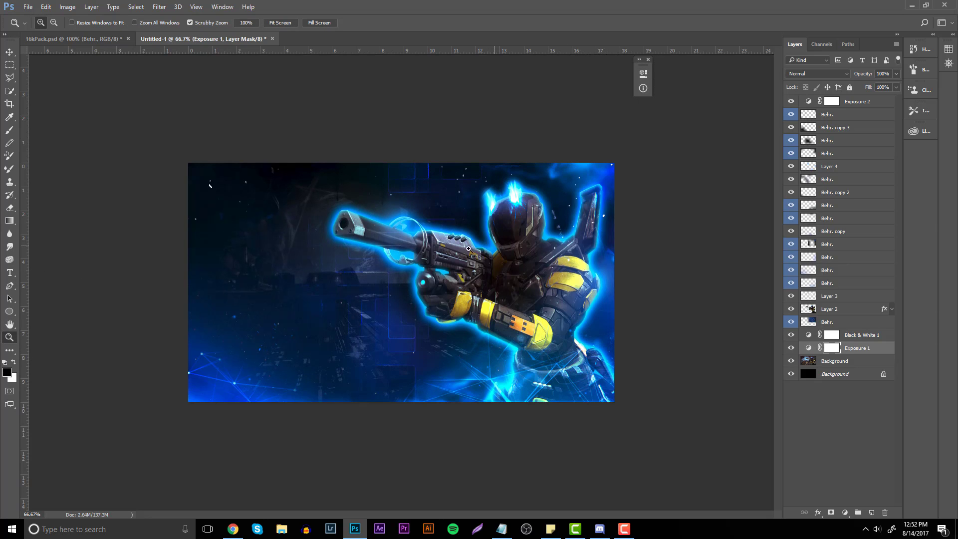
left_click_drag(470, 250, 452, 252)
key("ctrl+plus")
key("ctrl+plus")
Step: In 16kPack.psd, preview the last two smoke textures, then hide them and collapse the Smoke group
left_click(115, 39)
left_click(10, 52)
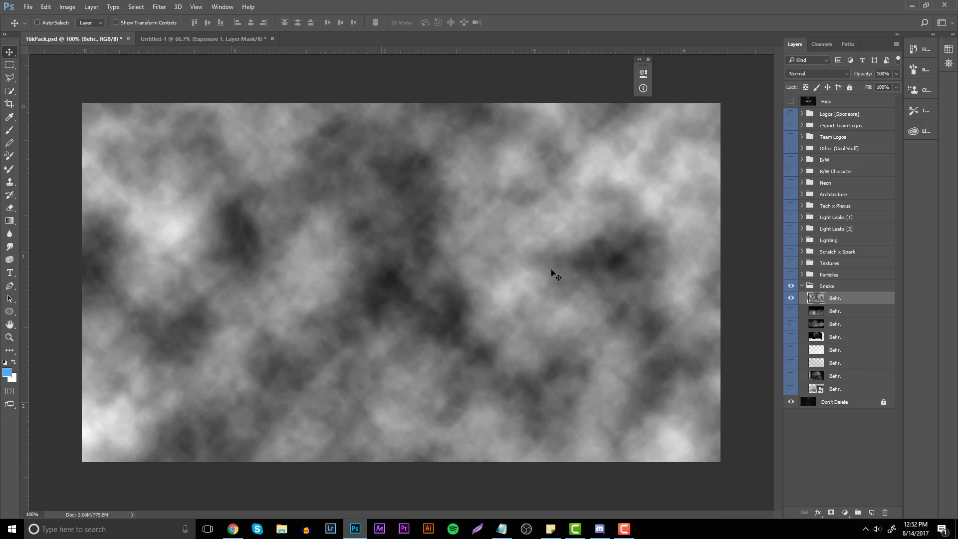
left_click(790, 299)
left_click(792, 377)
left_click(791, 389)
left_click(793, 377)
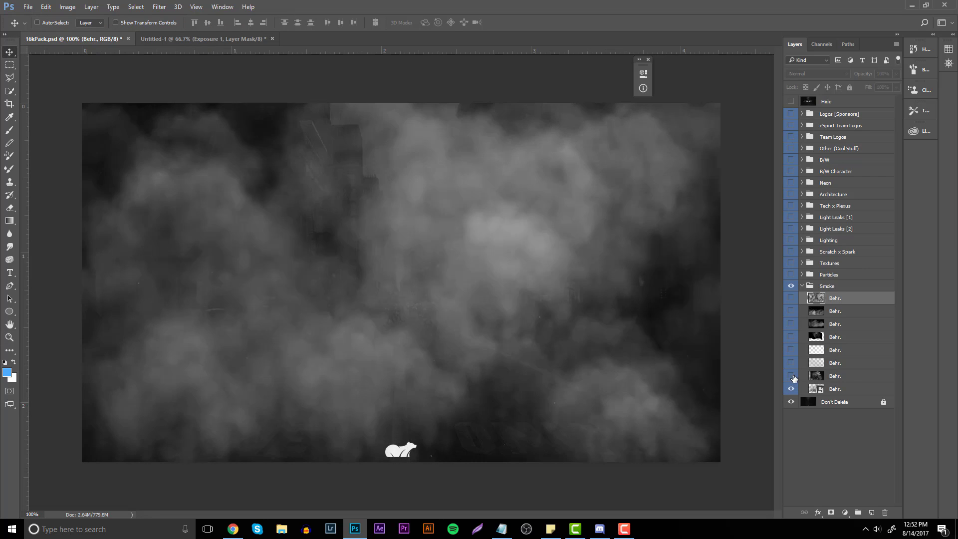
left_click(791, 388)
left_click(802, 287)
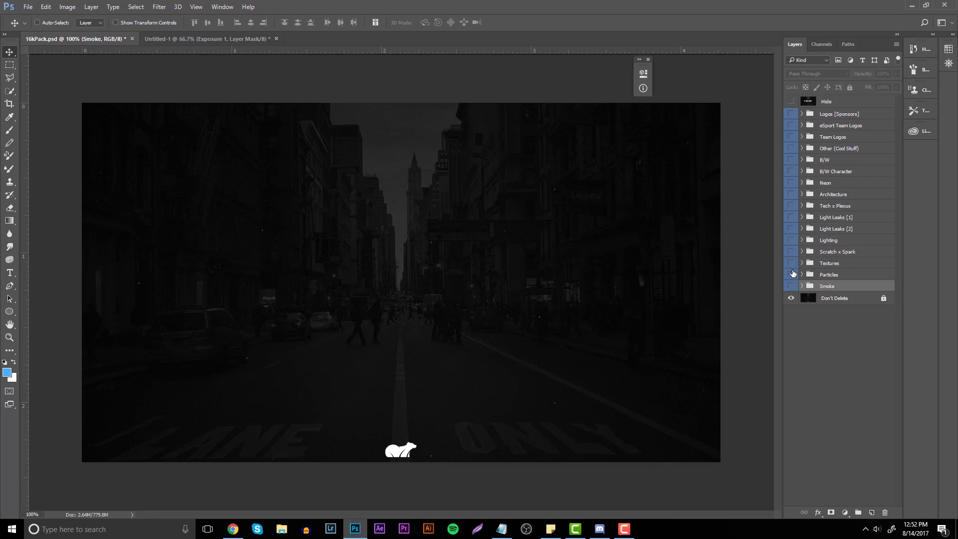
Step: Open the Textures group and preview several of its middle textures one at a time
left_click(801, 264)
left_click(792, 315)
left_click(792, 314)
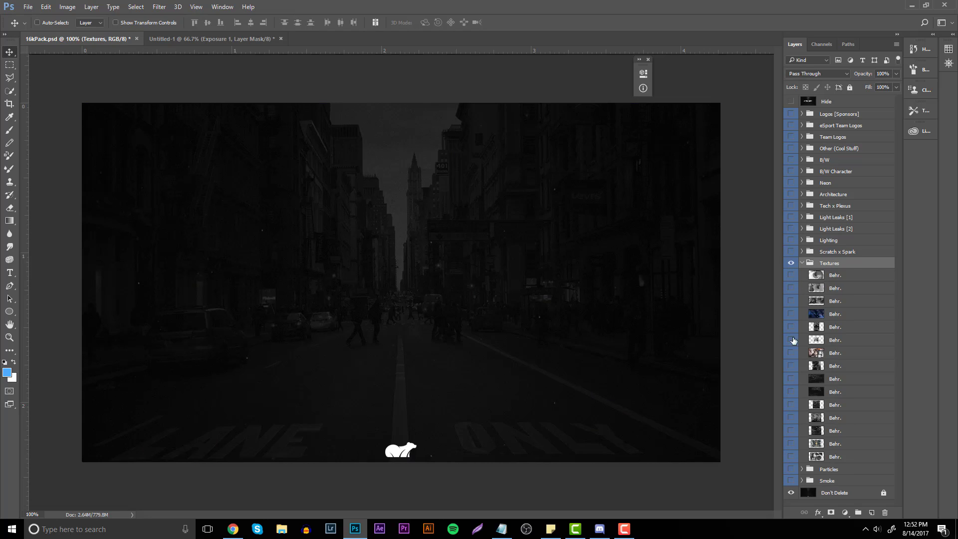
left_click(792, 366)
left_click(793, 367)
left_click(790, 392)
left_click(790, 392)
left_click(790, 381)
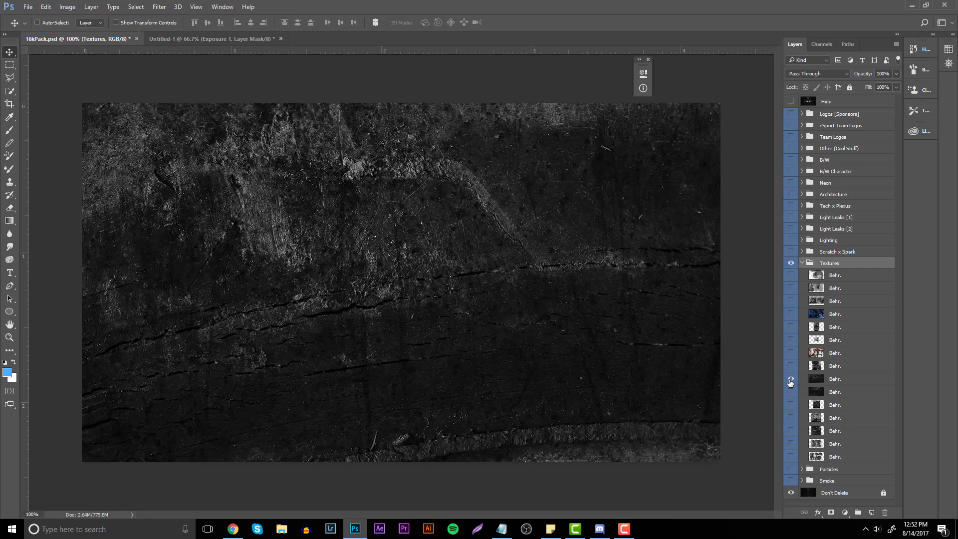
left_click(791, 381)
Step: Show the third-from-last texture in the Textures group, with its jagged grey shards, and place it in the banner
left_click(789, 432)
left_click(789, 443)
left_click(790, 432)
left_click(790, 432)
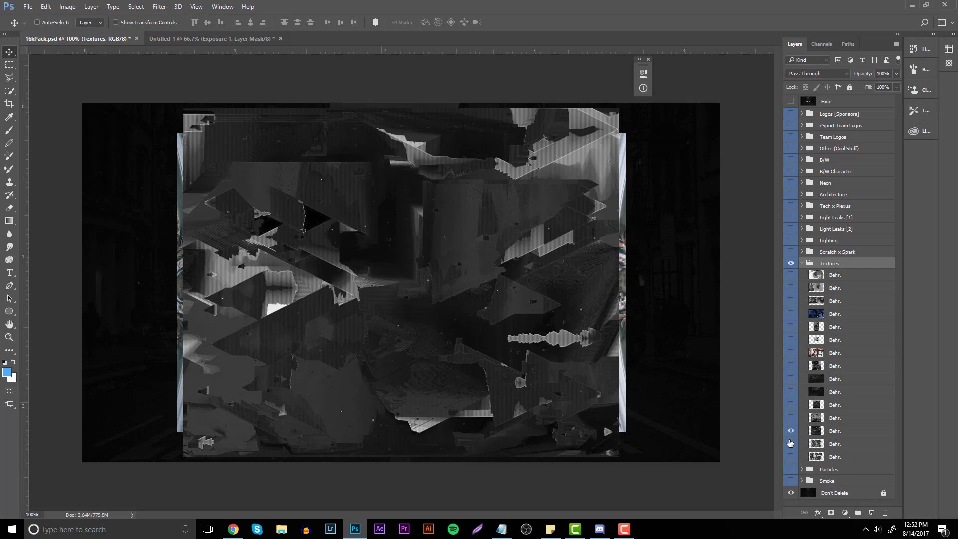
left_click(790, 443)
left_click(805, 444)
left_click(838, 430)
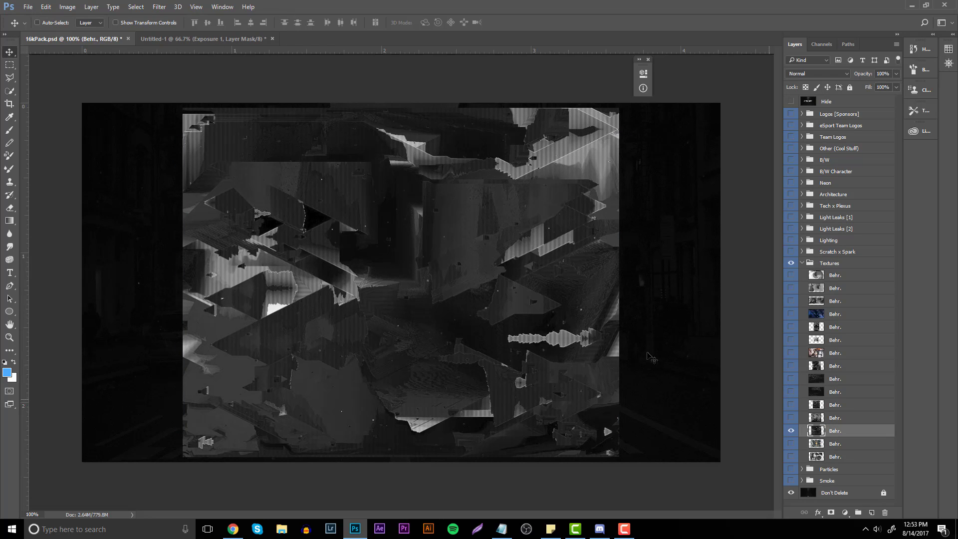
left_click_drag(403, 212, 394, 187)
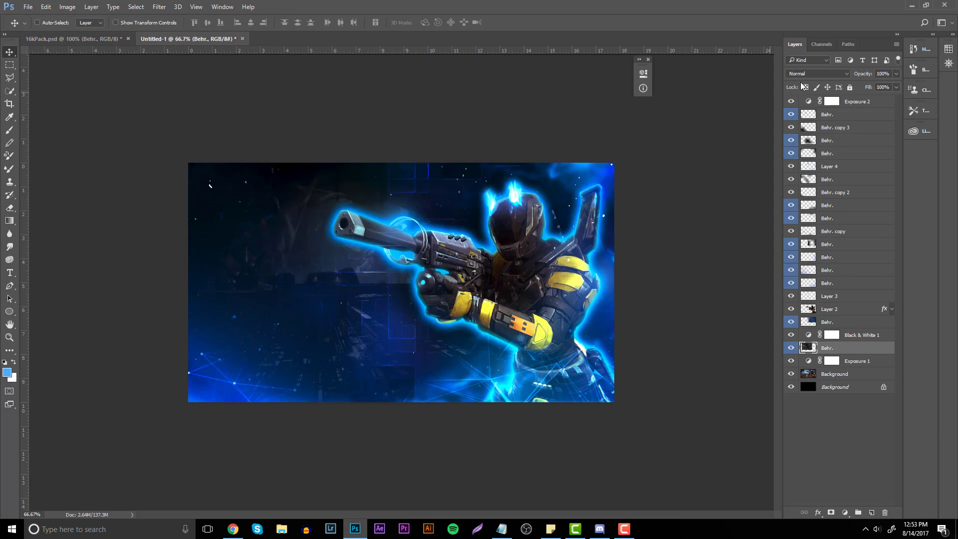
Step: Move the shard texture layer directly below the topmost Exposure adjustment and set its blend mode to Color Dodge
left_click(818, 73)
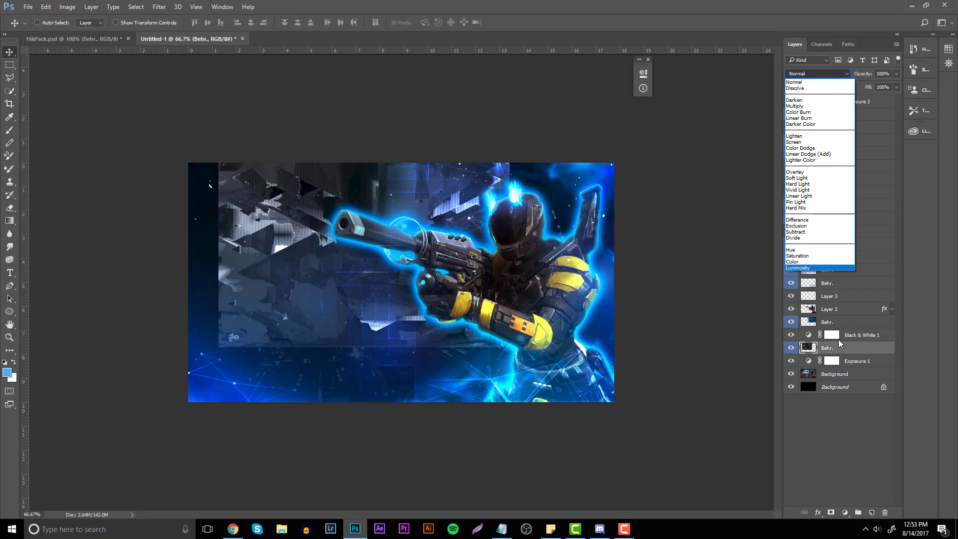
left_click_drag(838, 346, 838, 108)
left_click(831, 74)
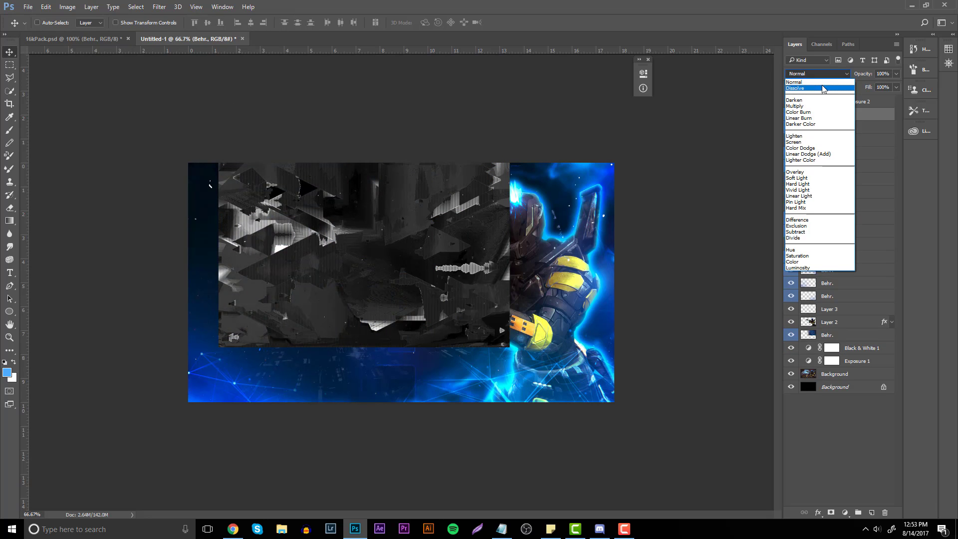
left_click(824, 81)
key("Down")
key("Down")
key("Down")
key("Down")
key("Down")
key("Down")
key("Down")
key("Down")
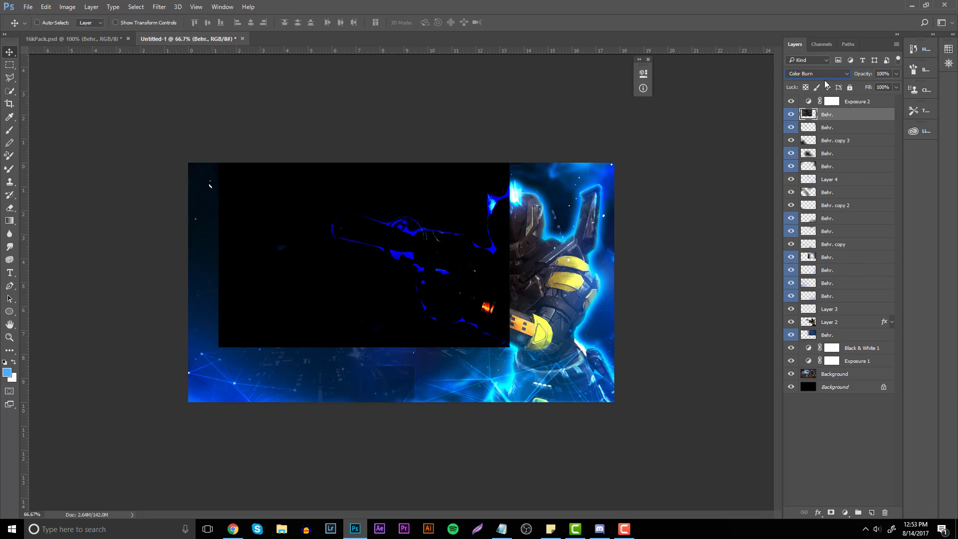
key("Down")
key("Down")
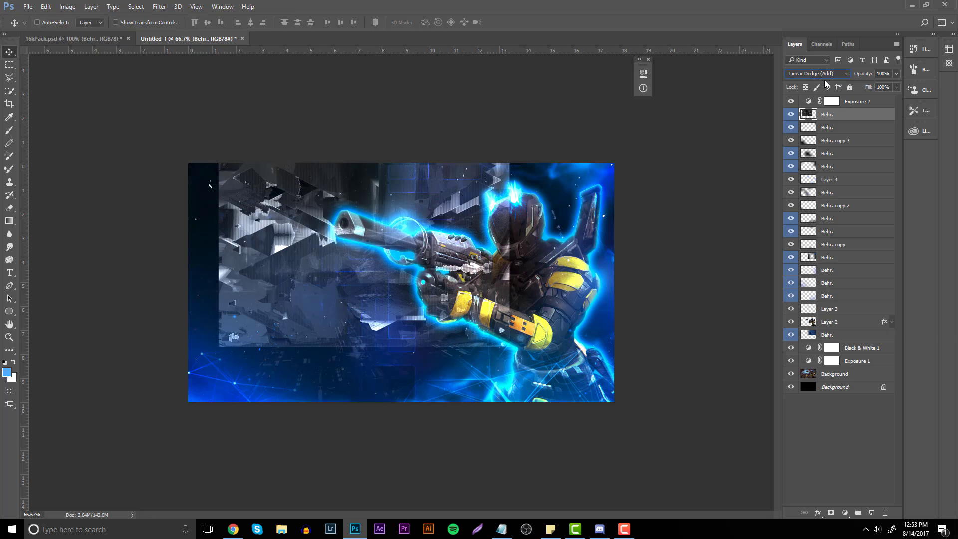
key("Up")
Step: Shift the shard texture toward the banner's lower left and erase it across the middle and over the gun
left_click_drag(442, 230, 369, 343)
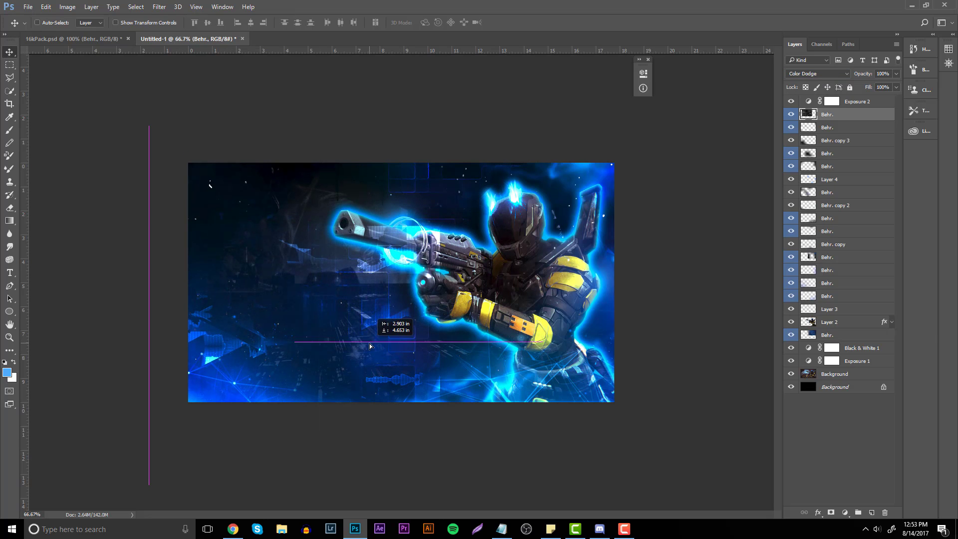
key("e")
mouse_move(297, 240)
left_mouse_down()
mouse_move(523, 449)
mouse_move(405, 292)
mouse_move(665, 248)
mouse_move(493, 343)
left_mouse_up()
Step: Duplicate the shard texture layer, place the copy at the banner's right side and erase it over the soldier
key("ctrl+j")
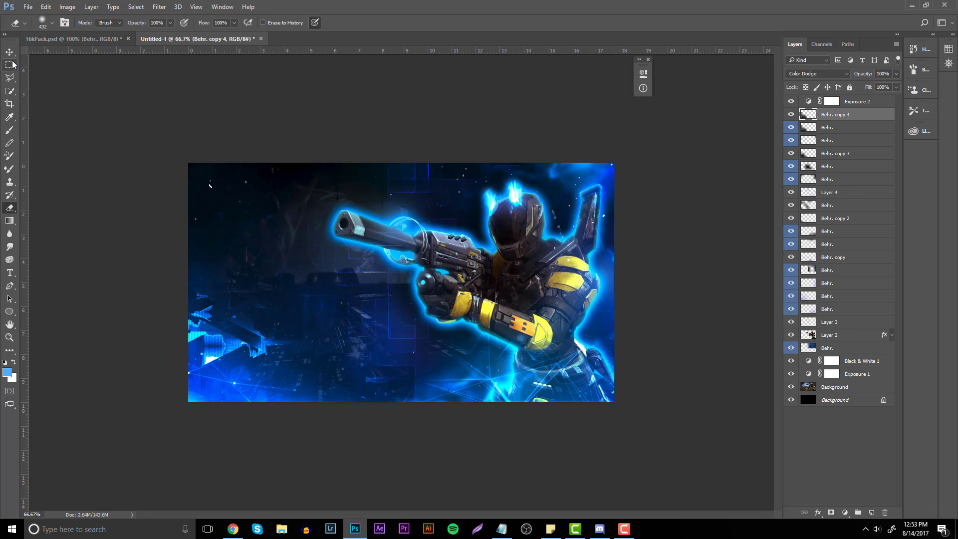
key("v")
mouse_move(248, 329)
left_mouse_down()
mouse_move(646, 274)
mouse_move(585, 233)
left_mouse_up()
key("e")
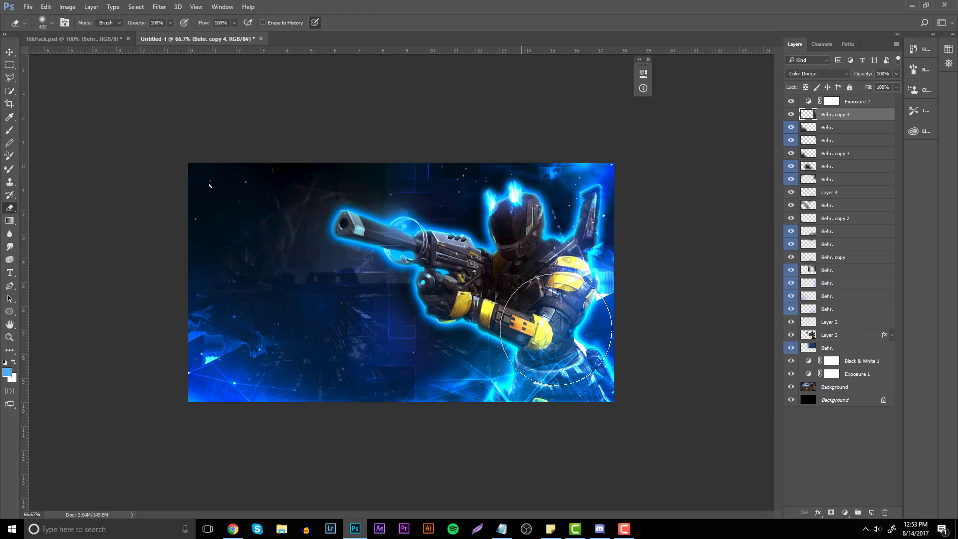
mouse_move(557, 283)
left_mouse_down()
mouse_move(552, 329)
mouse_move(530, 261)
mouse_move(500, 340)
mouse_move(580, 324)
mouse_move(513, 466)
left_mouse_up()
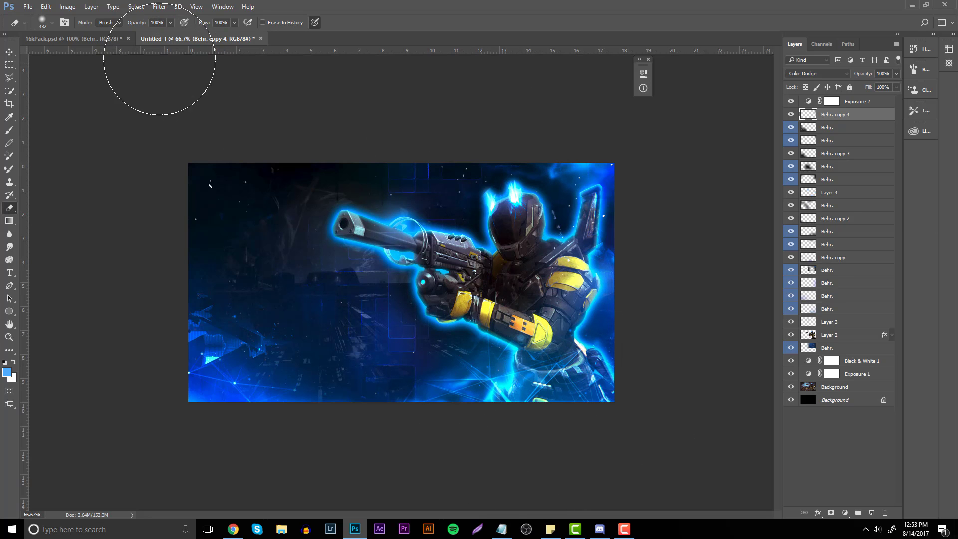
Step: In 16kPack.psd, hide and collapse the Textures group and open the Lighting group to show its Lighting Stocks
left_click(48, 39)
key("v")
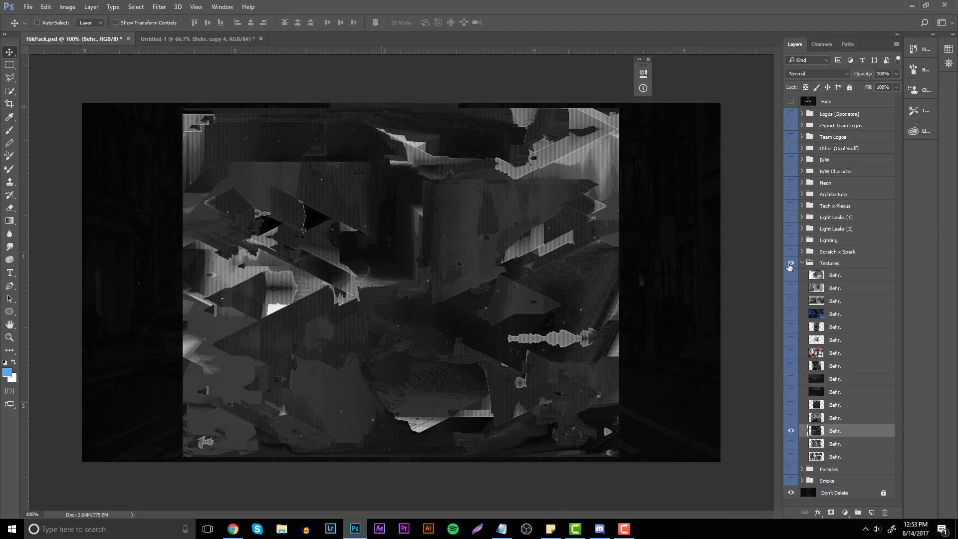
left_click(790, 264)
left_click(802, 263)
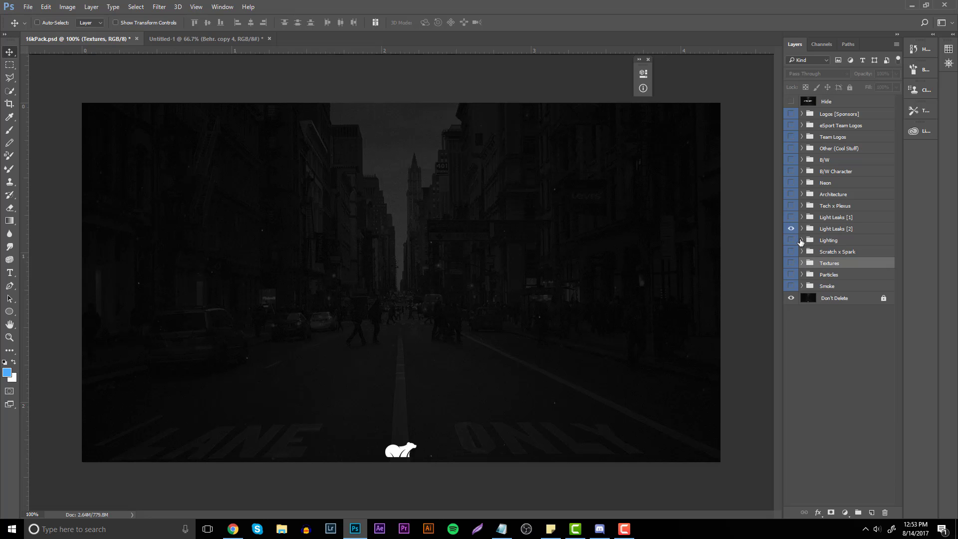
left_click(800, 241)
left_click(791, 241)
left_click(800, 241)
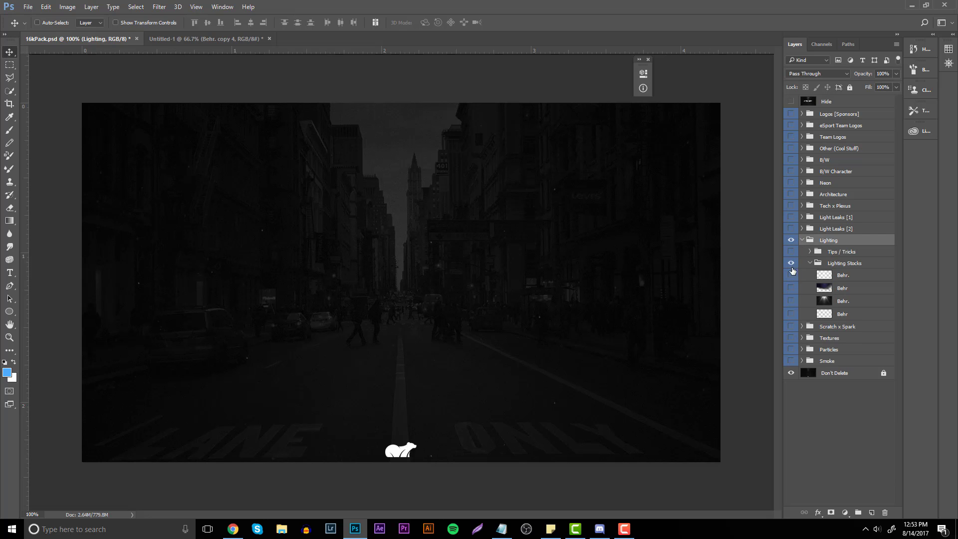
Step: Place the second Lighting Stocks image in the banner and erase it across the centre and over the soldier
left_click(791, 288)
left_click(848, 288)
mouse_move(170, 39)
left_mouse_down()
mouse_move(348, 173)
mouse_move(431, 279)
mouse_move(532, 294)
mouse_move(449, 259)
mouse_move(442, 268)
left_mouse_up()
key("e")
mouse_move(370, 252)
left_mouse_down()
mouse_move(536, 345)
mouse_move(396, 304)
mouse_move(541, 306)
mouse_move(410, 272)
mouse_move(515, 307)
mouse_move(511, 398)
mouse_move(527, 283)
mouse_move(529, 342)
mouse_move(573, 286)
mouse_move(536, 344)
mouse_move(570, 394)
mouse_move(565, 356)
mouse_move(585, 294)
mouse_move(616, 314)
mouse_move(553, 359)
mouse_move(607, 357)
left_mouse_up()
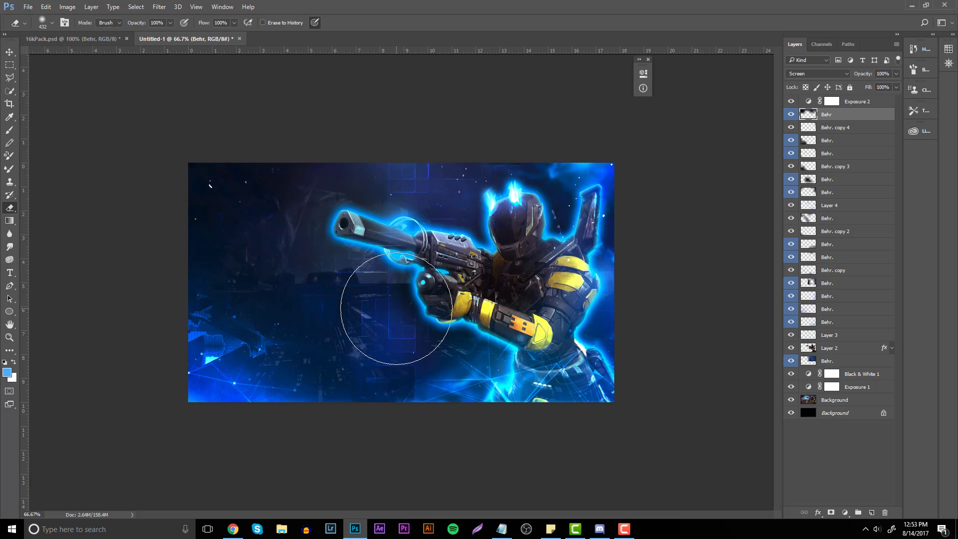
Step: Add the title text "DESTINY 2" in Evogria at 152.26 pt across the upper middle of the banner
left_click(10, 273)
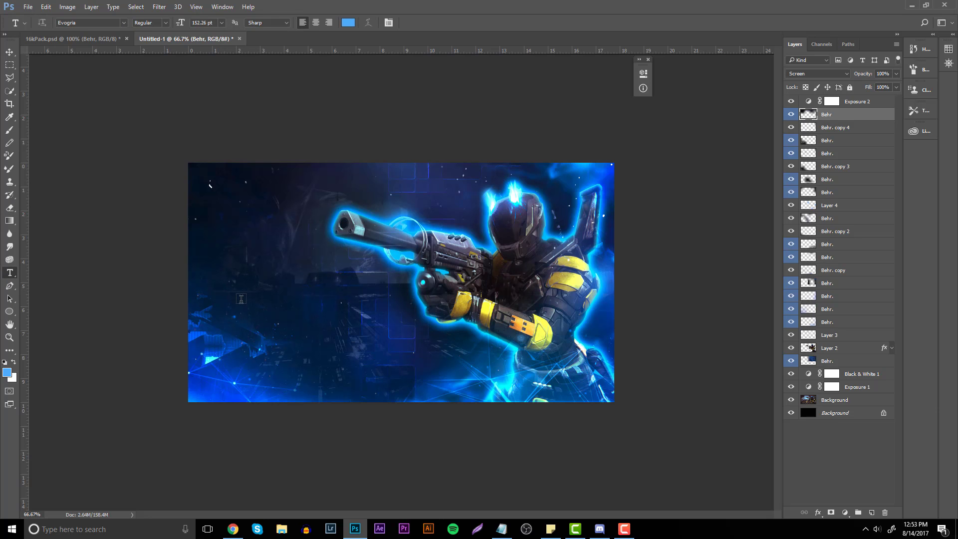
left_click(10, 337)
left_click(312, 247)
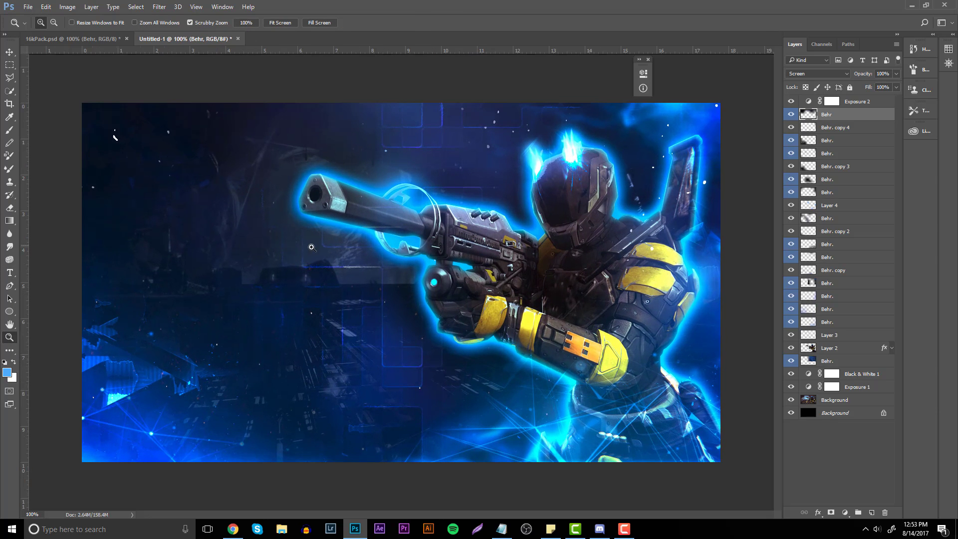
left_click(9, 273)
left_click(220, 243)
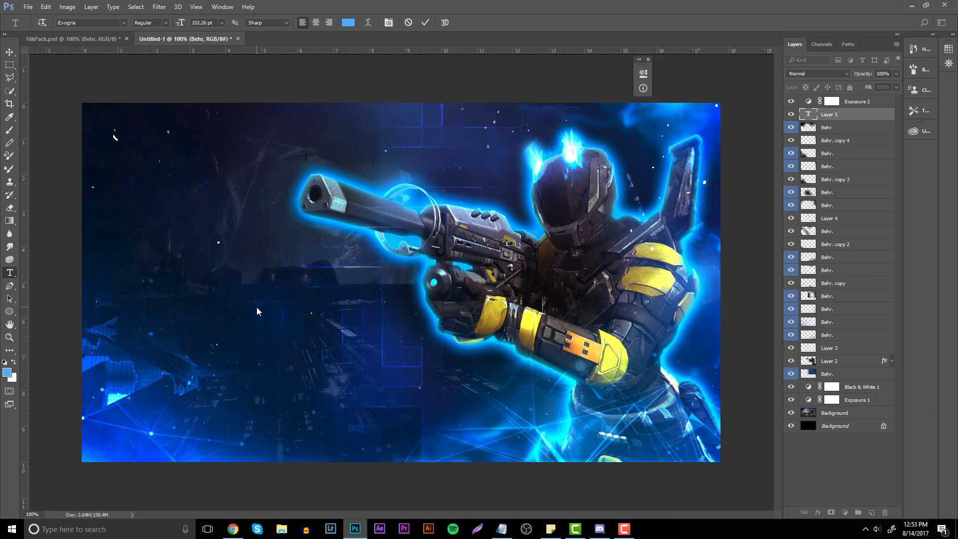
type("DESTINY 2")
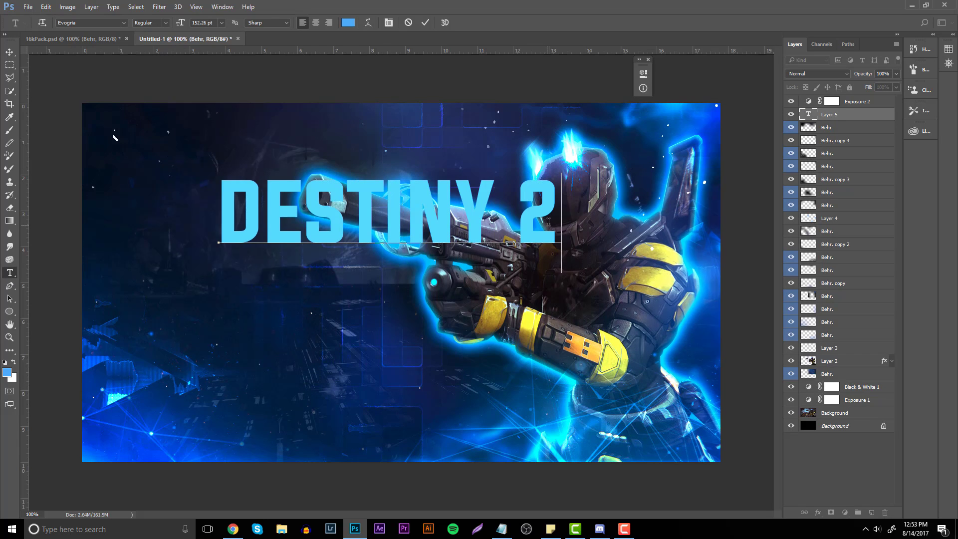
Step: Change the colour of the whole "DESTINY 2" title to white (ffffff)
left_click_drag(548, 222, 154, 119)
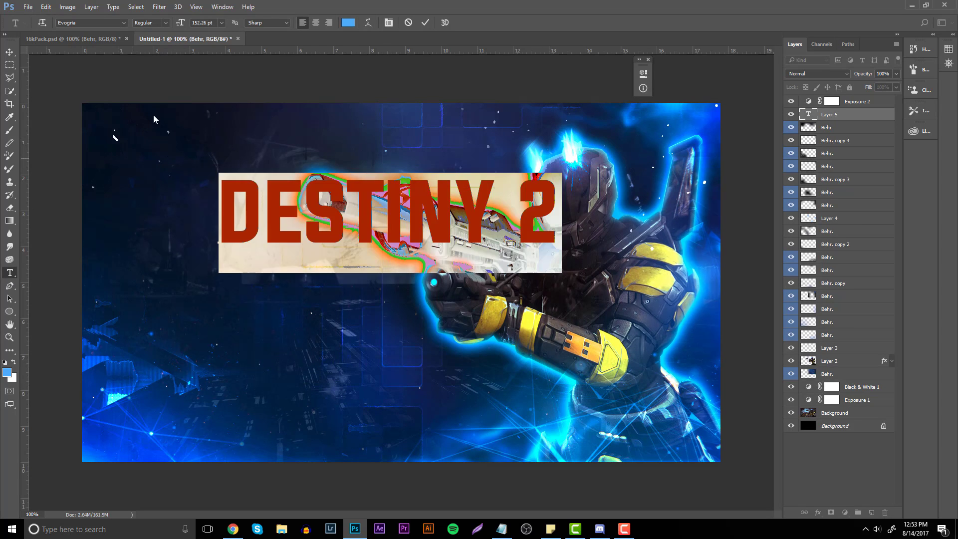
left_click(348, 22)
left_click(594, 256)
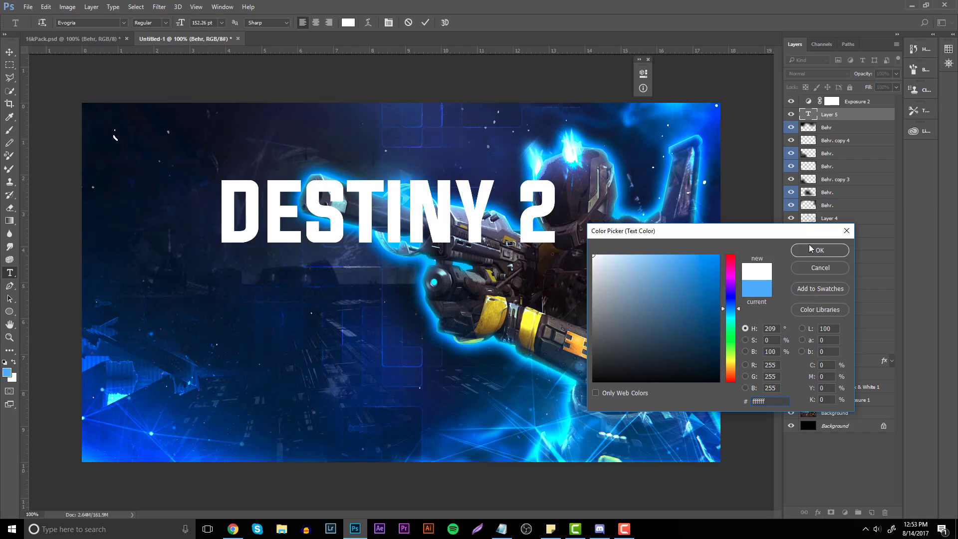
left_click(818, 250)
Step: Switch to Chrome, open youtube.com in the "destiny 2" search tab, search for "destiny 2" and browse the results
left_click(233, 529)
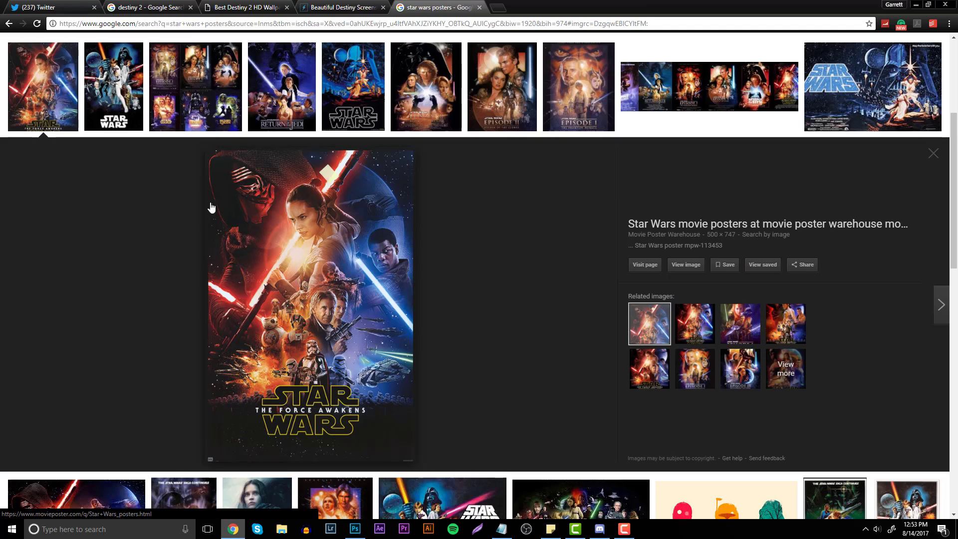
left_click(317, 6)
left_click(145, 7)
left_click(129, 23)
type("youtube.com")
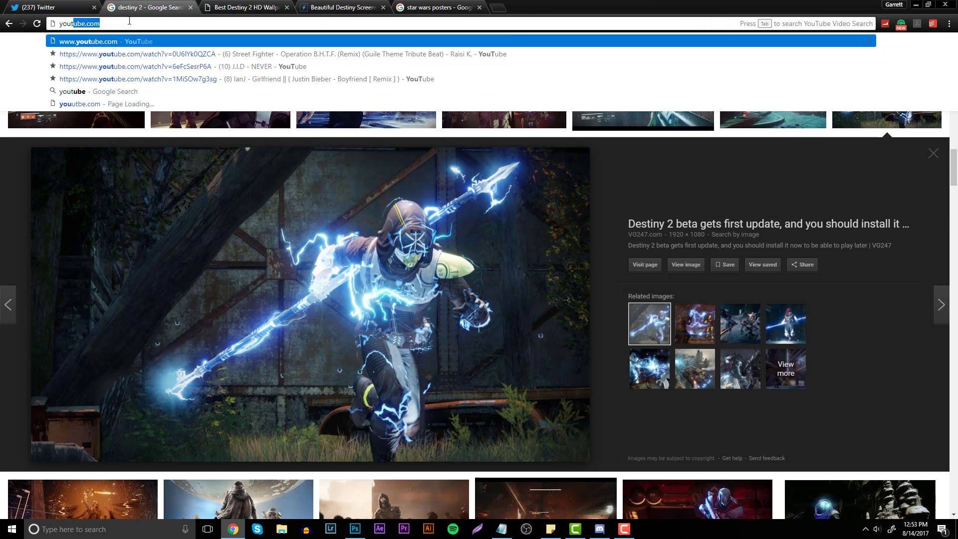
key("Return")
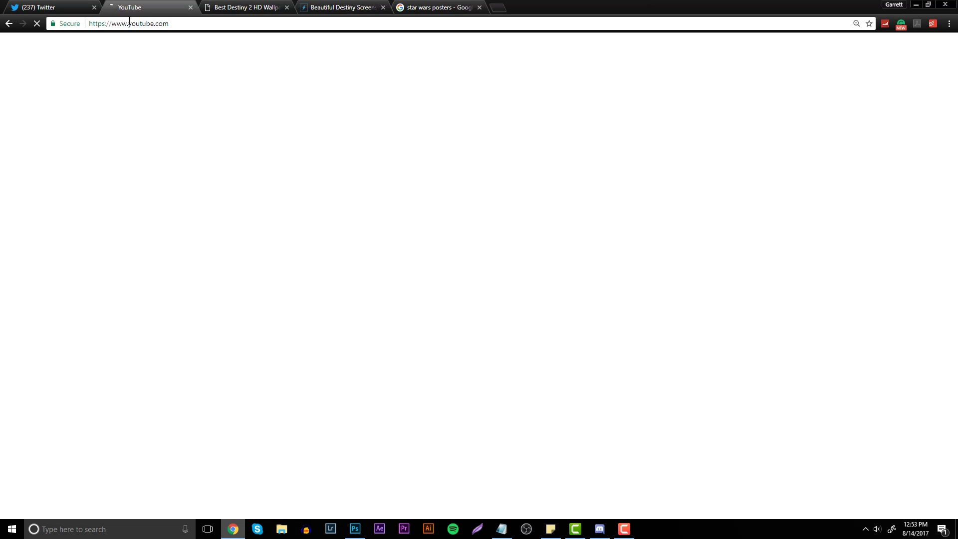
type("des")
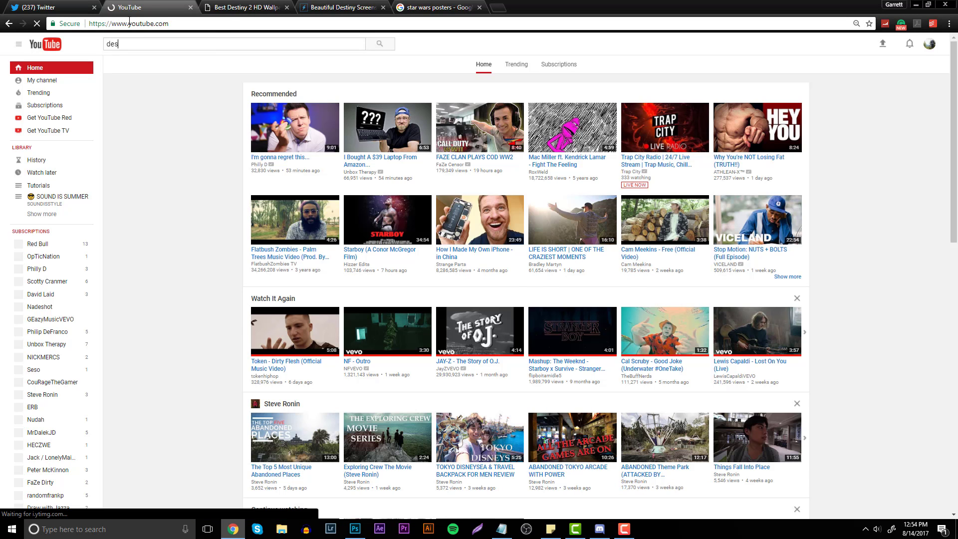
type("tiny 2")
key("Return")
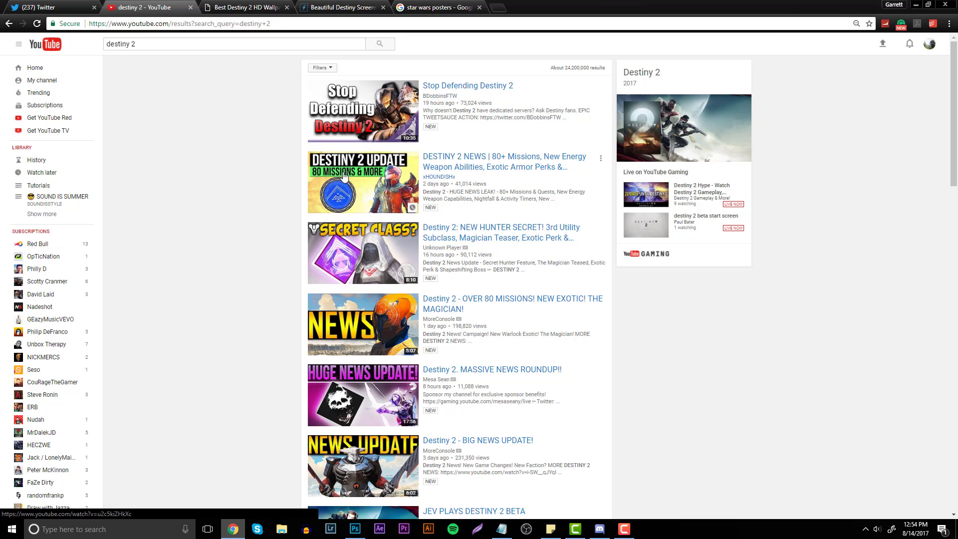
scroll(257, 229, "down", 1)
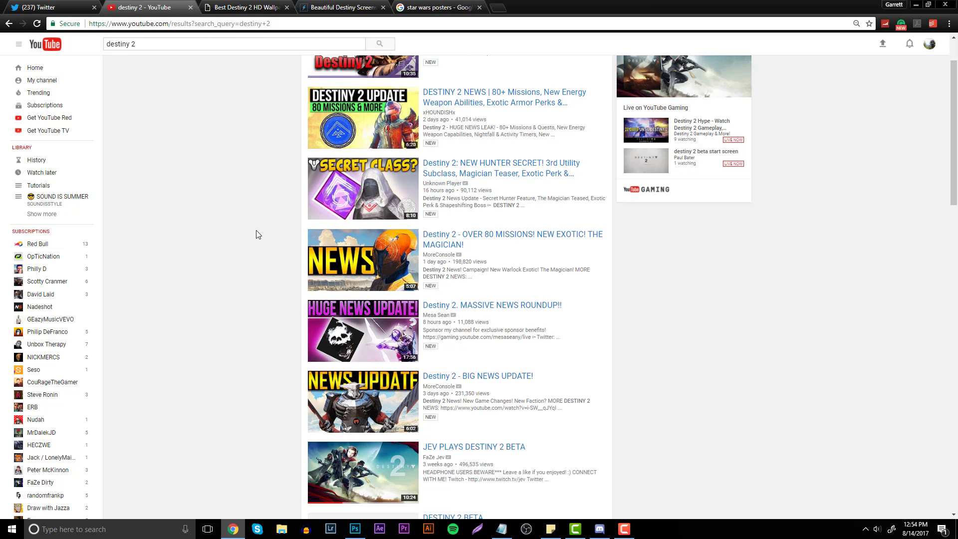
Step: Look through the thumbnails of the "destiny 2" videos on YouTube for title ideas
scroll(264, 232, "down", 3)
scroll(249, 234, "down", 1)
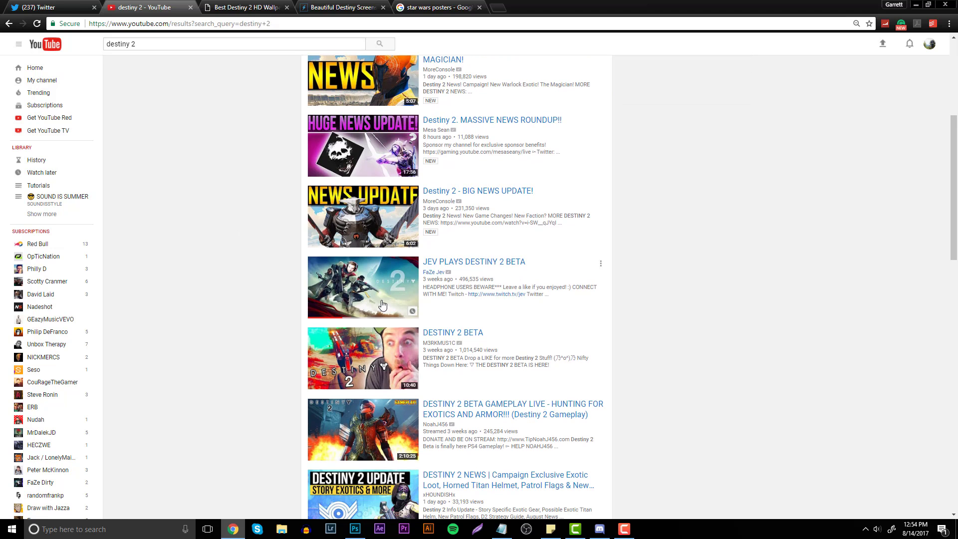
scroll(215, 249, "down", 3)
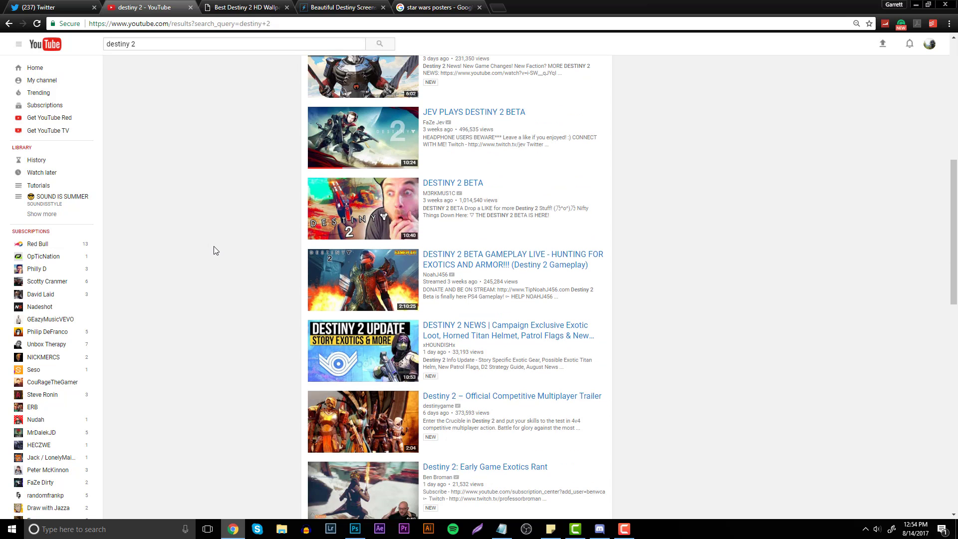
scroll(214, 249, "up", 8)
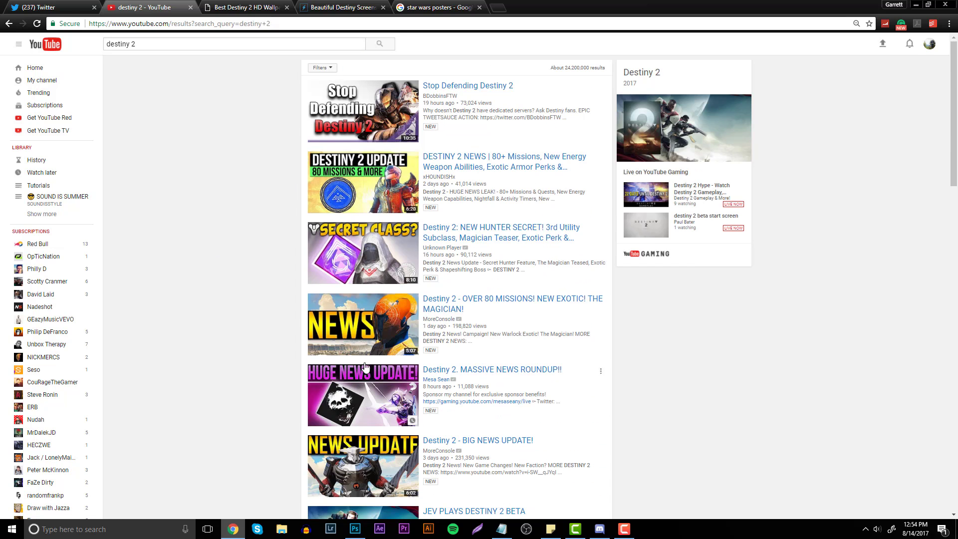
Step: Switch to Photoshop and move the "DESTINY 2" title up and toward the left of the banner
left_click(354, 528)
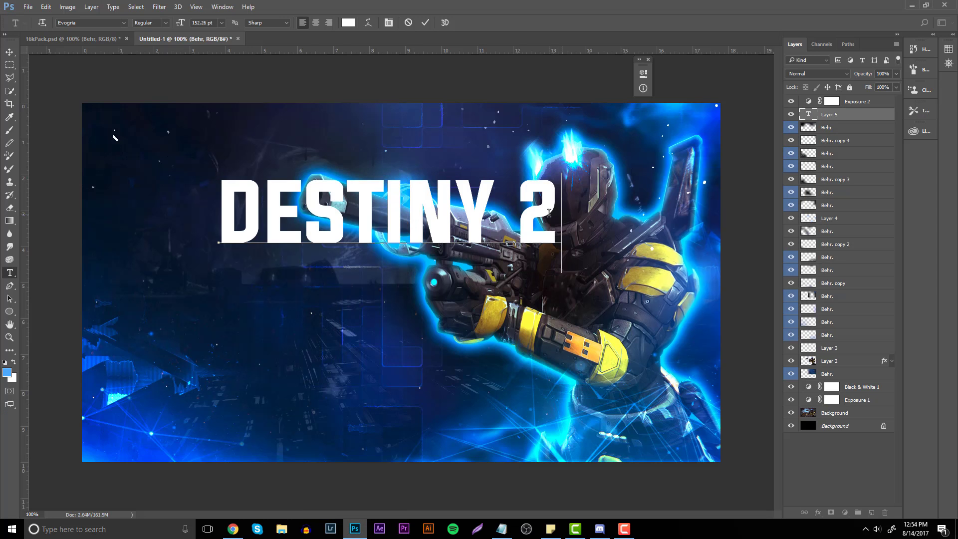
left_click(9, 52)
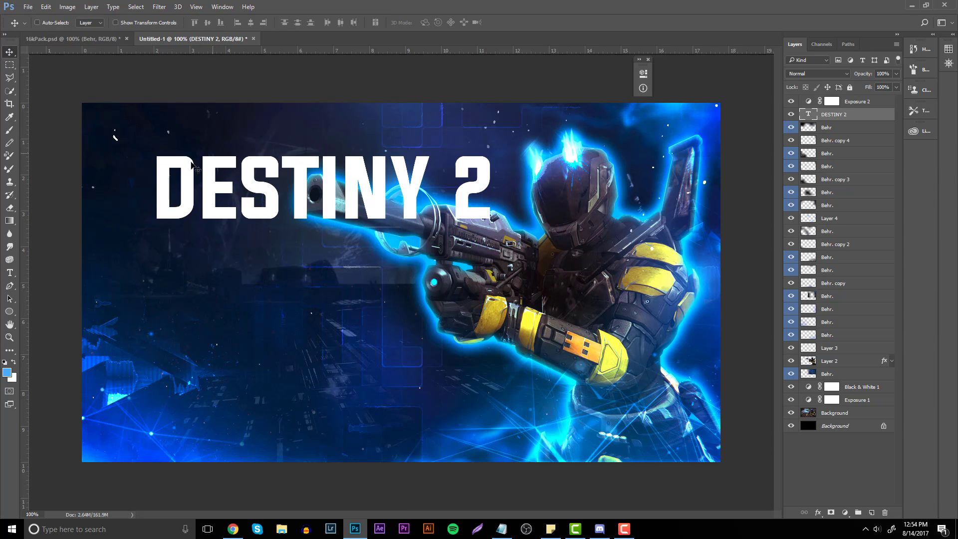
Step: Select the whole "DESTINY 2" title and try it in Proxima Nova Bold and Proxima Nova Black
left_click(10, 273)
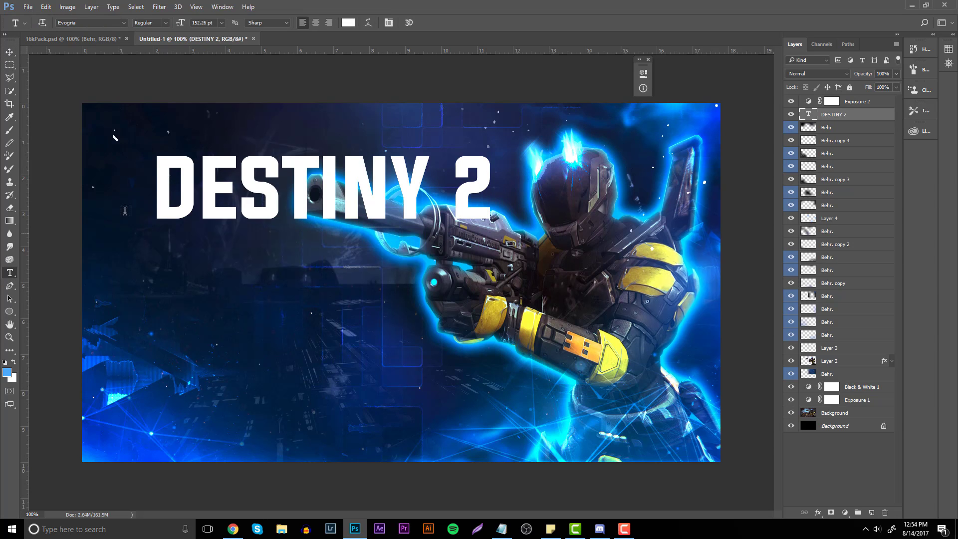
left_click(162, 189)
left_click(430, 196)
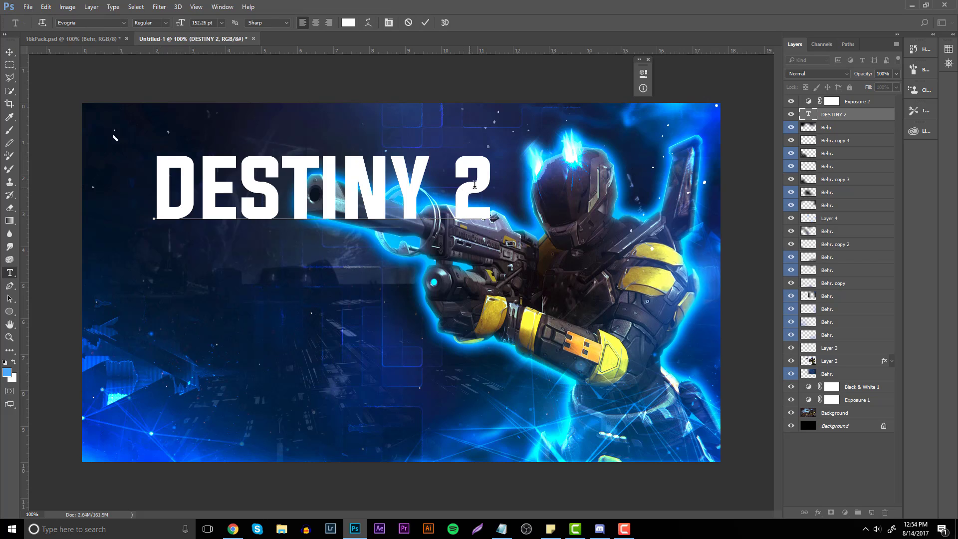
left_click_drag(494, 190, 59, 165)
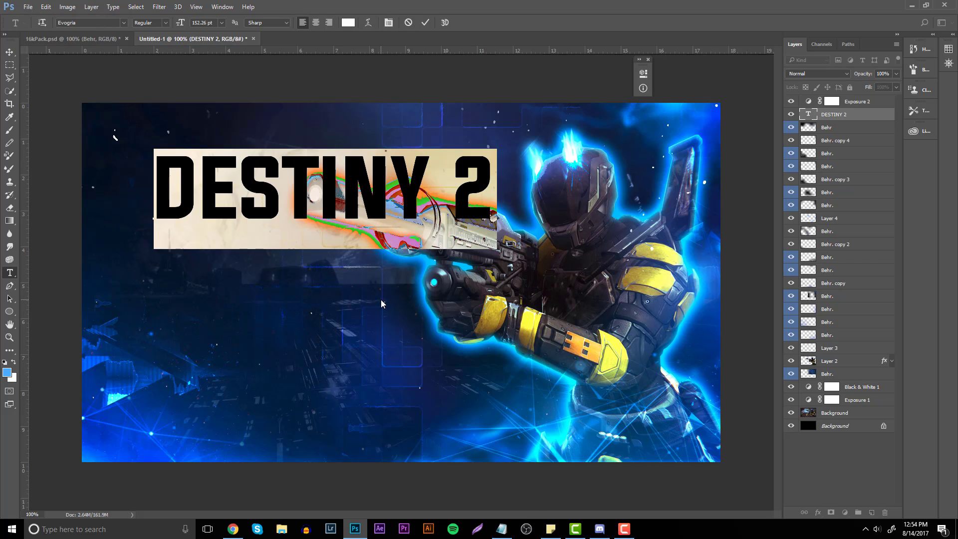
left_click(258, 180)
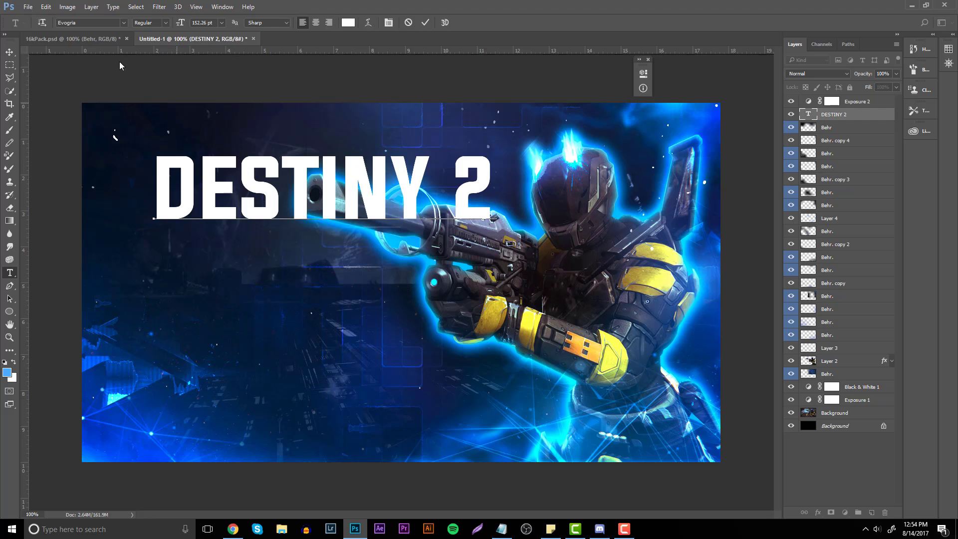
left_click(98, 23)
left_click(221, 207)
key("ctrl+a")
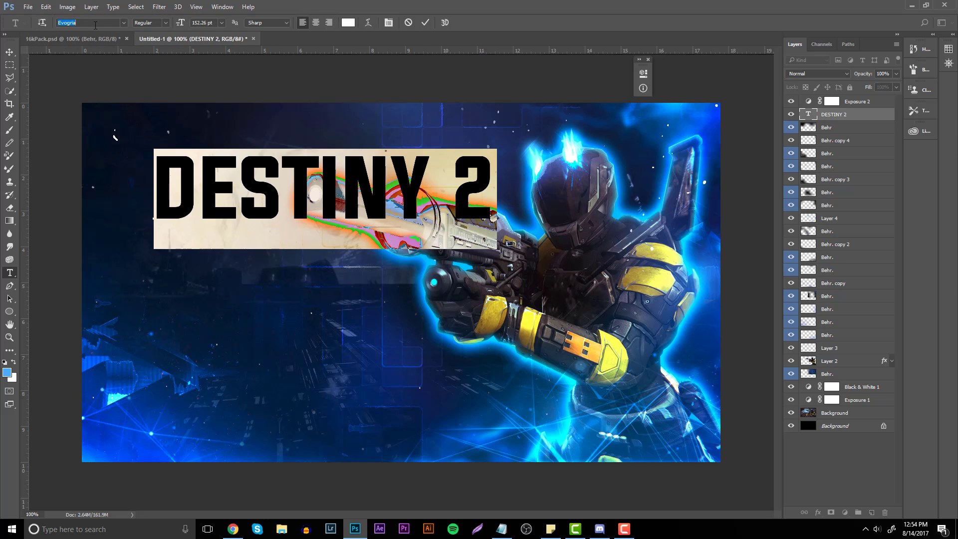
type("proxim")
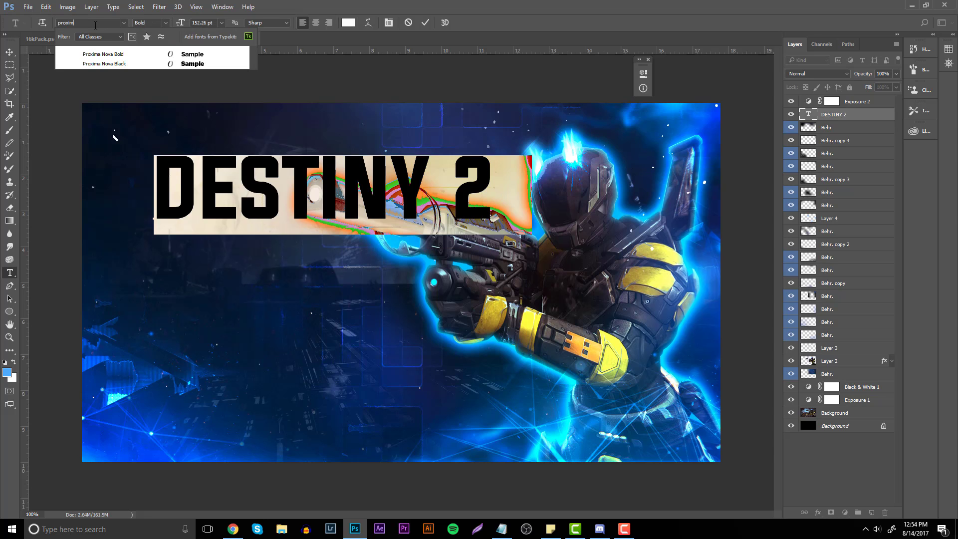
key("Down")
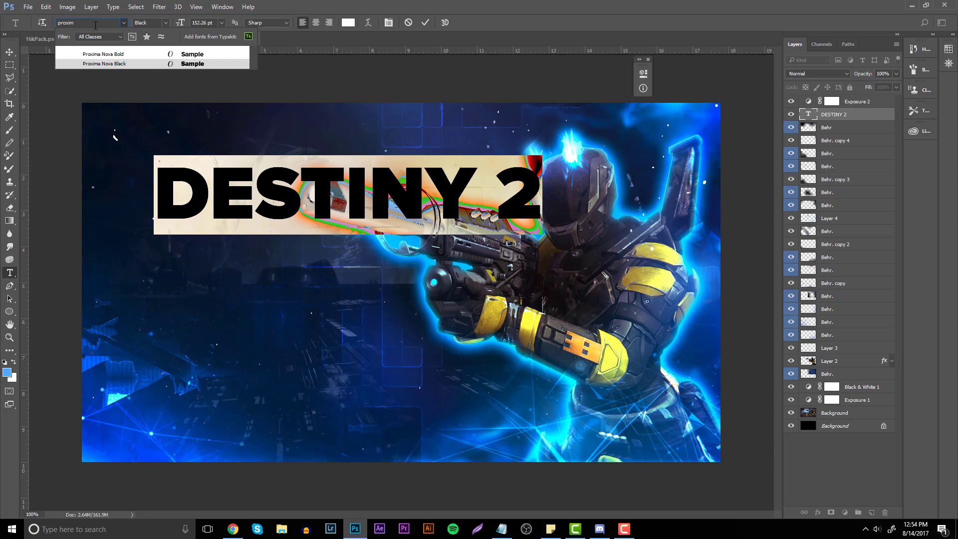
Step: Try the title in Long Shot Regular and set its font back to Evogria Regular
left_click(100, 22)
type("evo")
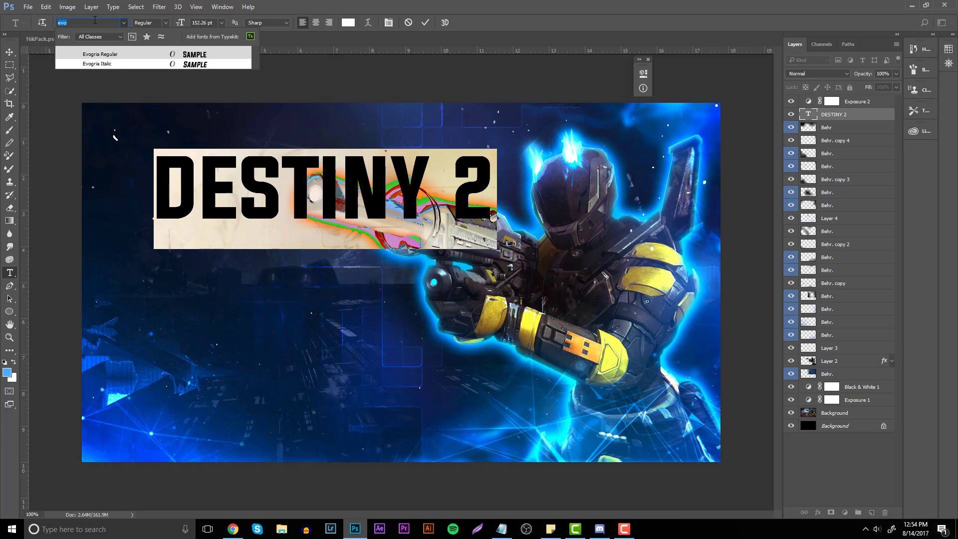
type("long")
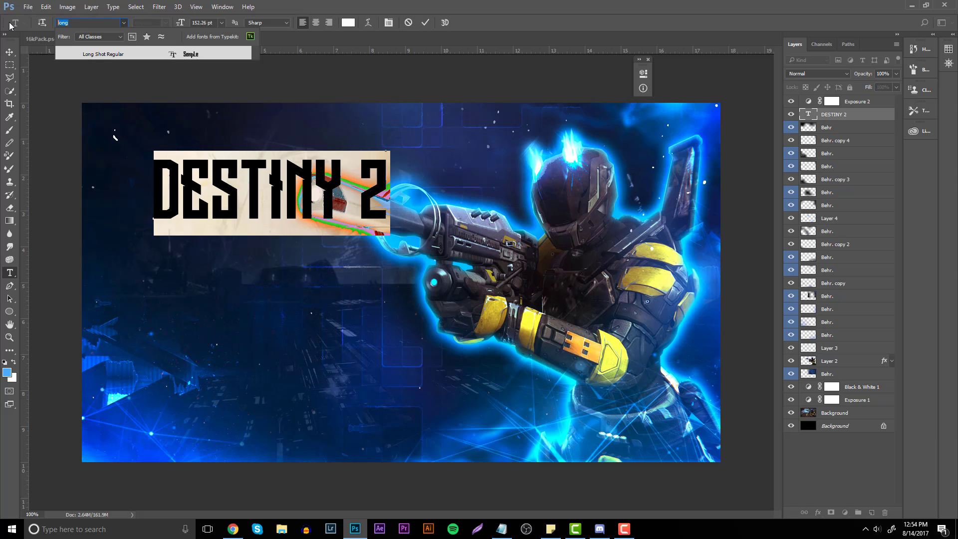
type("evo")
key("Return")
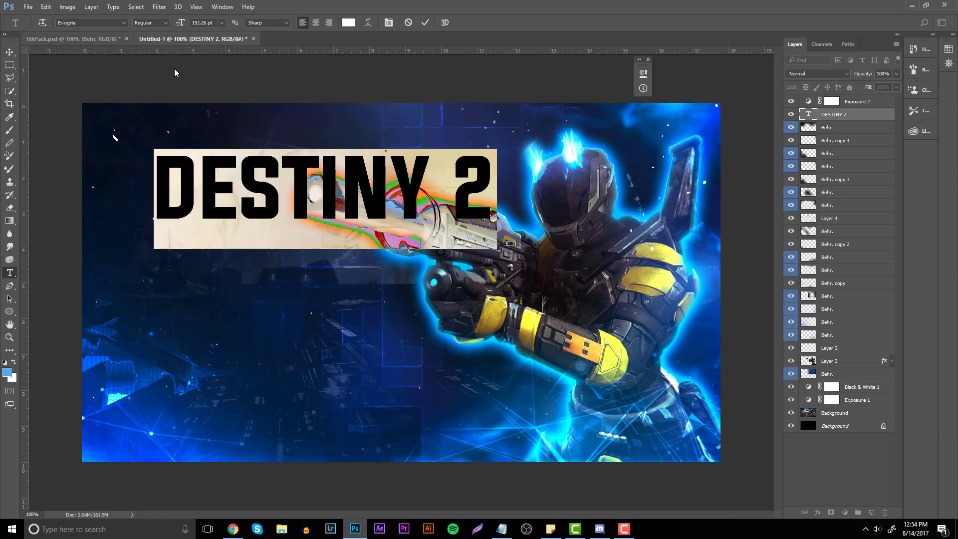
left_click(205, 163)
left_click(9, 51)
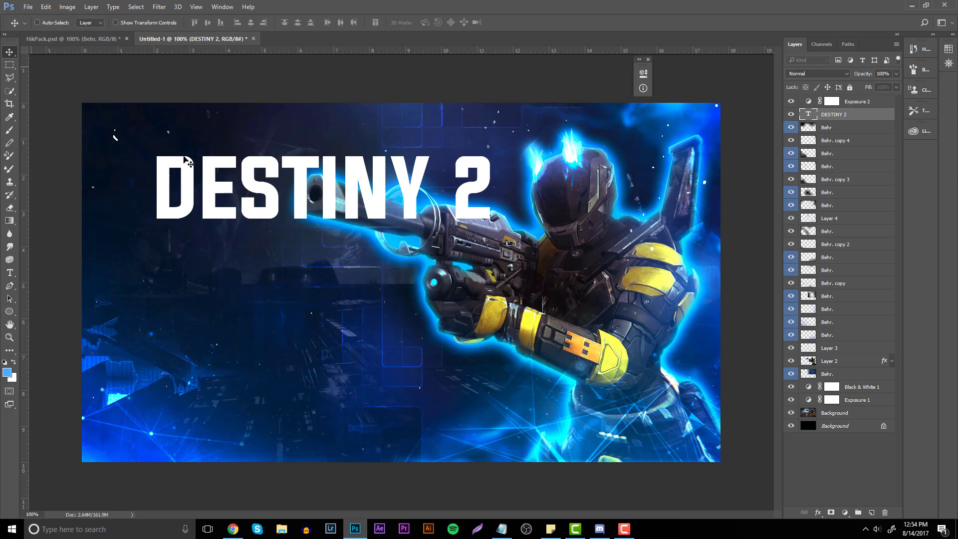
Step: Reposition the "DESTINY 2" title in the left half of the banner, slightly above mid-height
left_click_drag(202, 172, 165, 172)
key("ctrl+t")
left_click_drag(359, 198, 379, 290)
key("Return")
Step: Duplicate the "DESTINY 2" title as a second line below it and replace the copy's text with "EXCLUSIVE"
key("ctrl+j")
left_click(9, 273)
left_click_drag(132, 284, 522, 277)
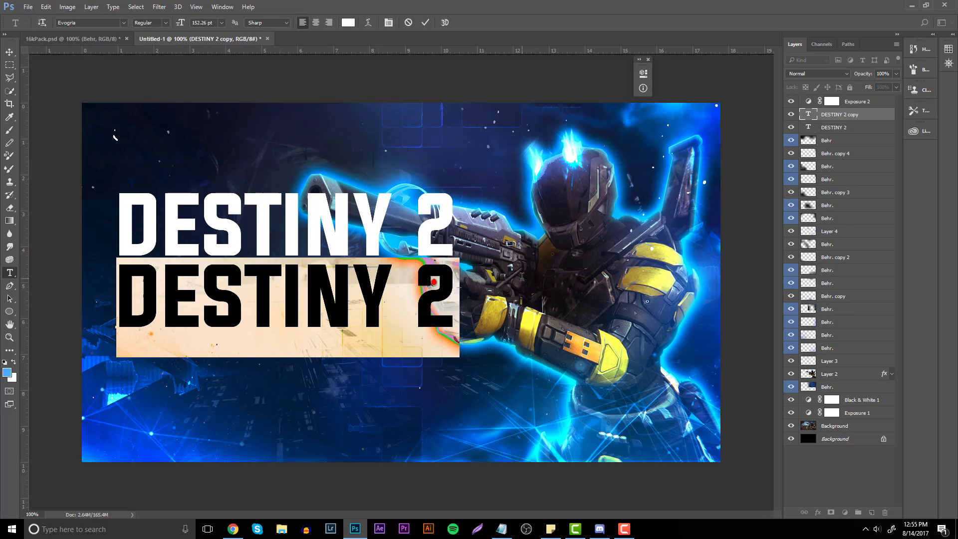
type("EX")
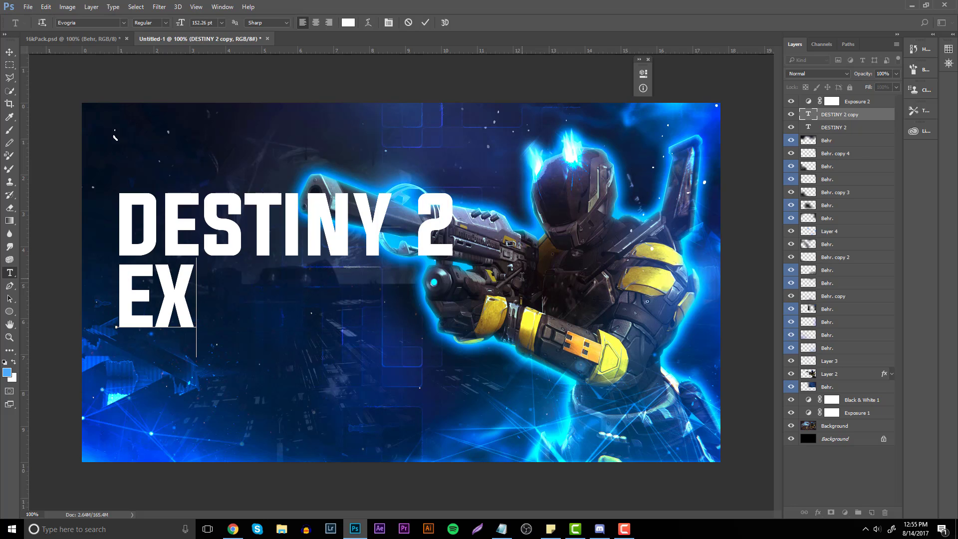
type("CLUSIVE")
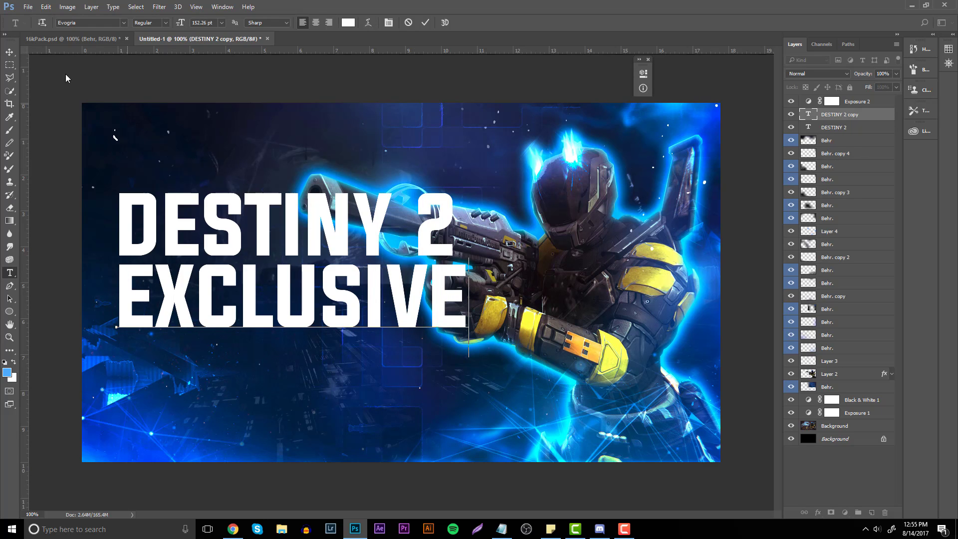
Step: Scale "EXCLUSIVE" down to the width of "DESTINY 2" and align it directly beneath that line
left_click(10, 52)
key("ctrl+t")
mouse_move(387, 297)
left_mouse_down()
mouse_move(384, 279)
mouse_move(384, 295)
left_mouse_up()
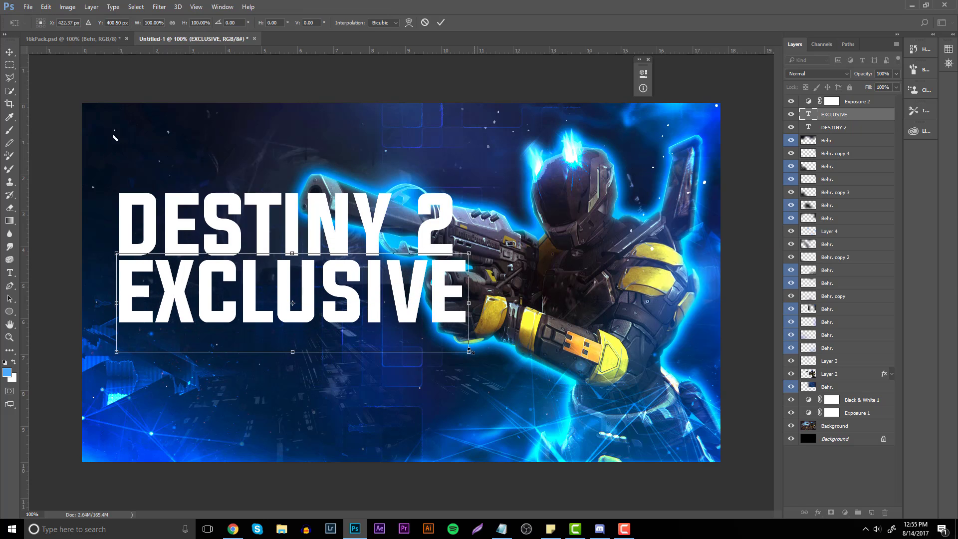
left_click_drag(469, 353, 457, 329)
key("Return")
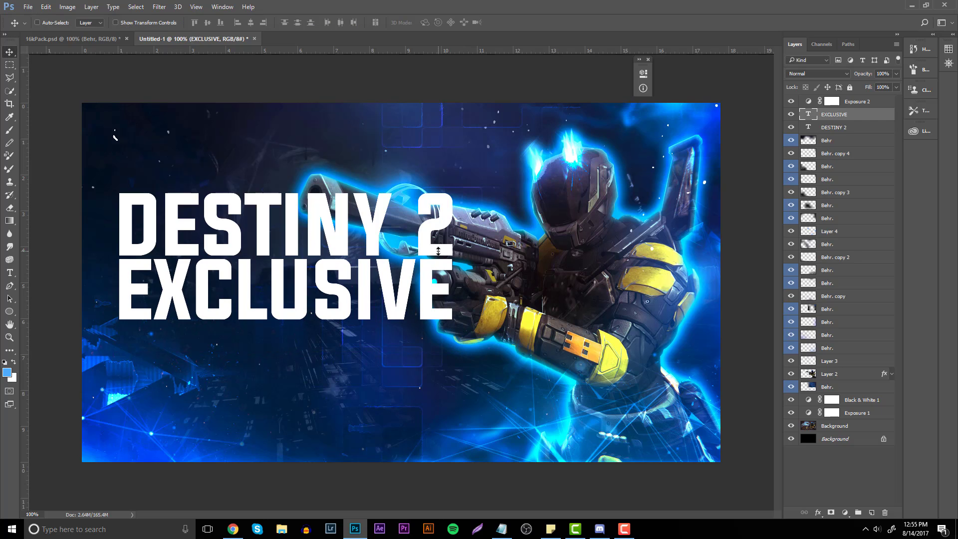
Step: Duplicate "EXCLUSIVE" as a third line below it and replace the copy's text with "THUMBNAIL"
left_click_drag(343, 286, 319, 362)
key("ctrl+j")
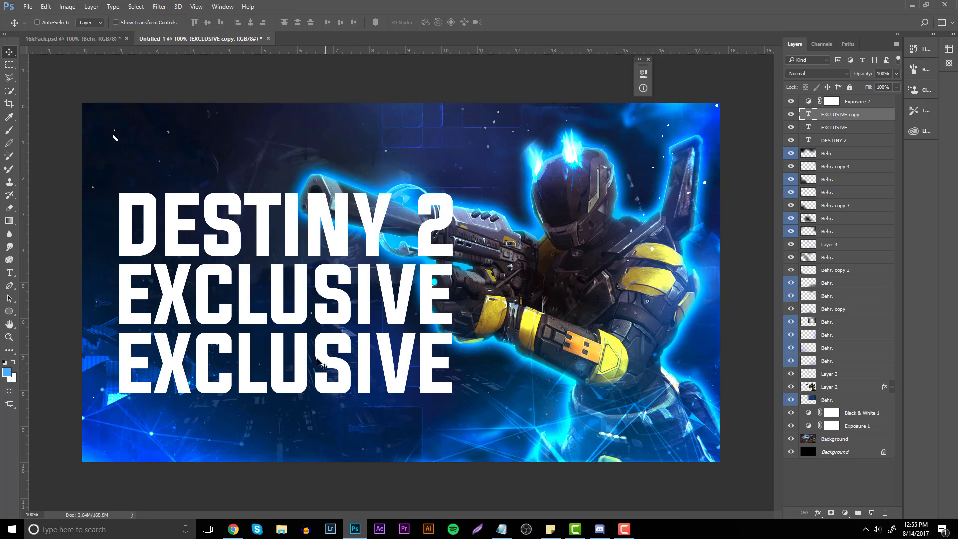
left_click(10, 272)
left_click_drag(119, 359, 193, 359)
left_click_drag(339, 349, 608, 362)
type("THUMBNAIL")
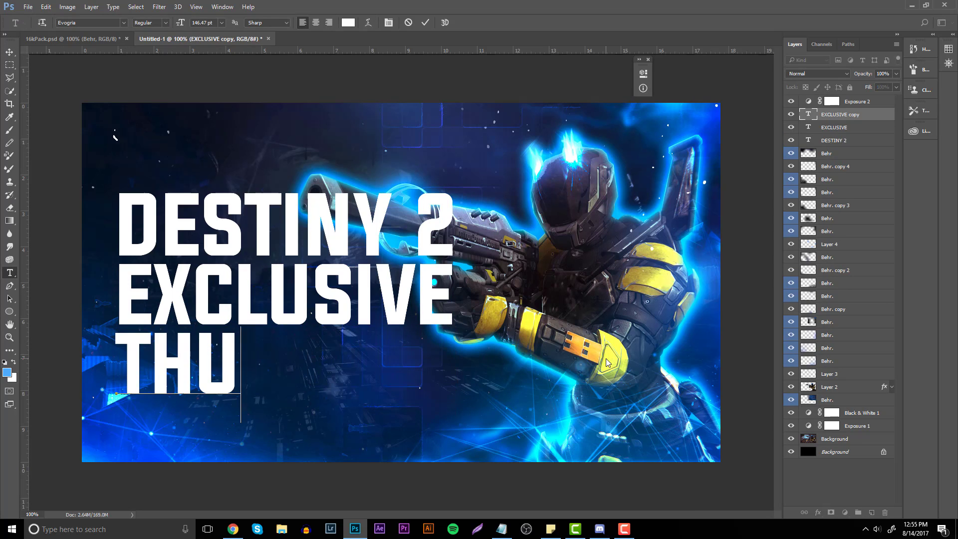
Step: Scale "THUMBNAIL" down to match the width of the two lines above it
left_click(9, 52)
key("ctrl+t")
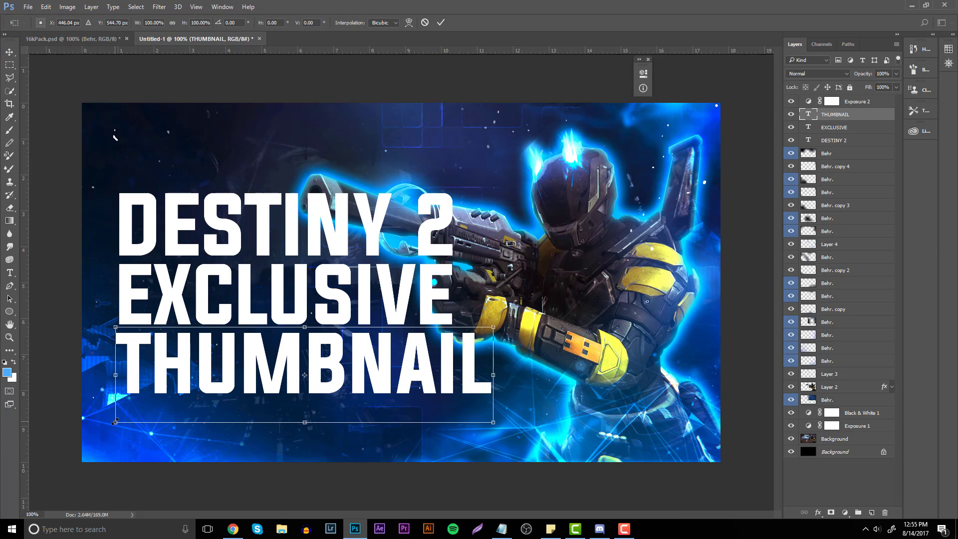
left_click_drag(115, 422, 119, 421)
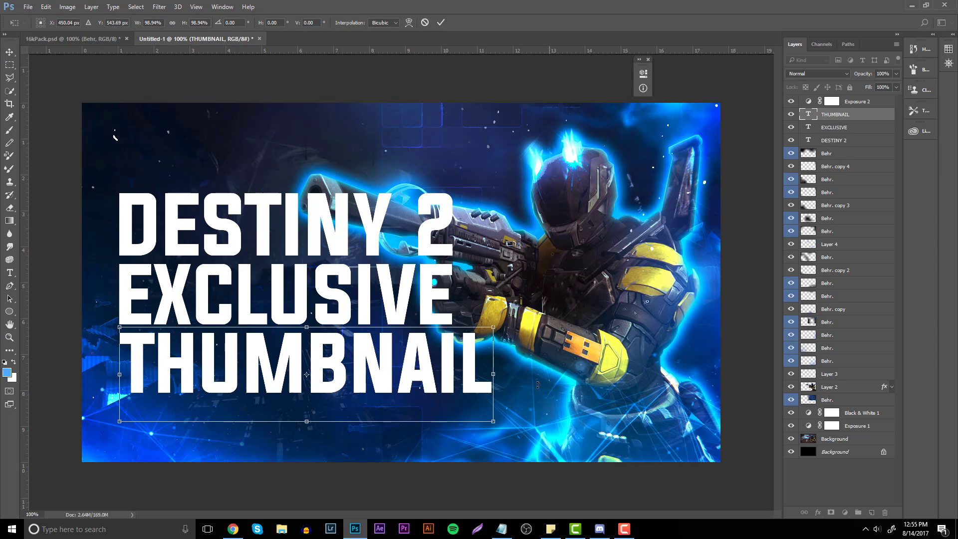
left_click_drag(493, 423, 455, 397)
key("Return")
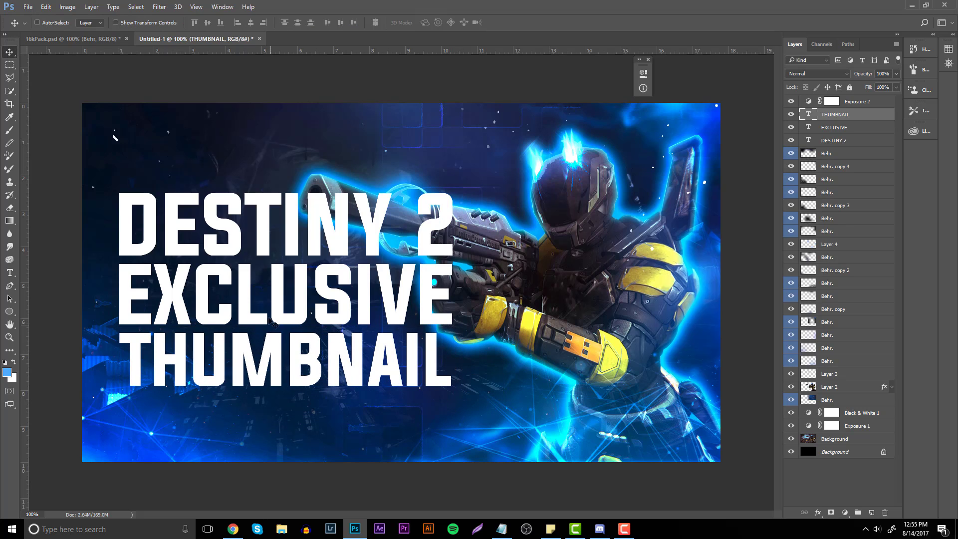
Step: Move the three text layers below the soldier's Layer 2, then enlarge them together to 111.79%, shift them left and tilt them slightly
left_click(823, 143, "shift")
left_click_drag(824, 143, 849, 394)
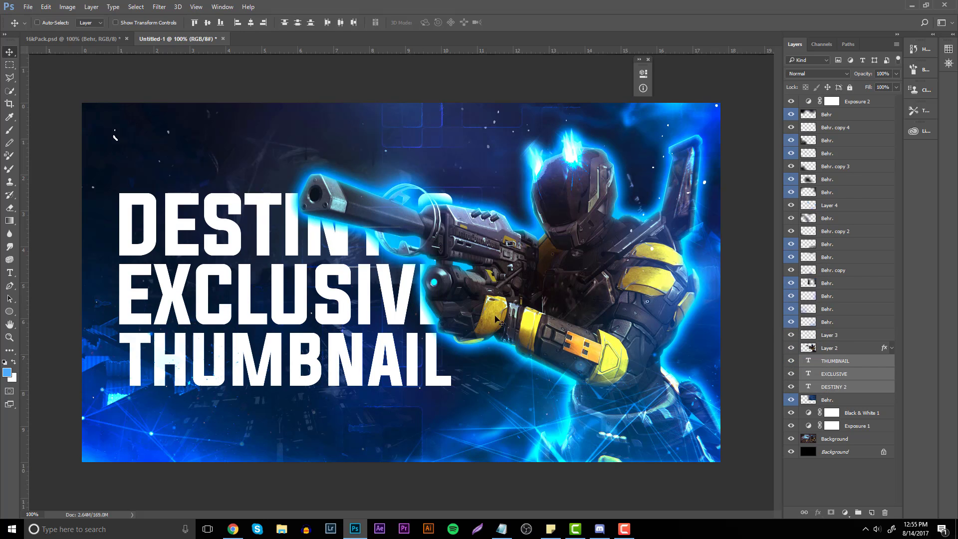
key("ctrl+t")
left_click_drag(452, 194, 471, 182)
left_click_drag(418, 230, 410, 229)
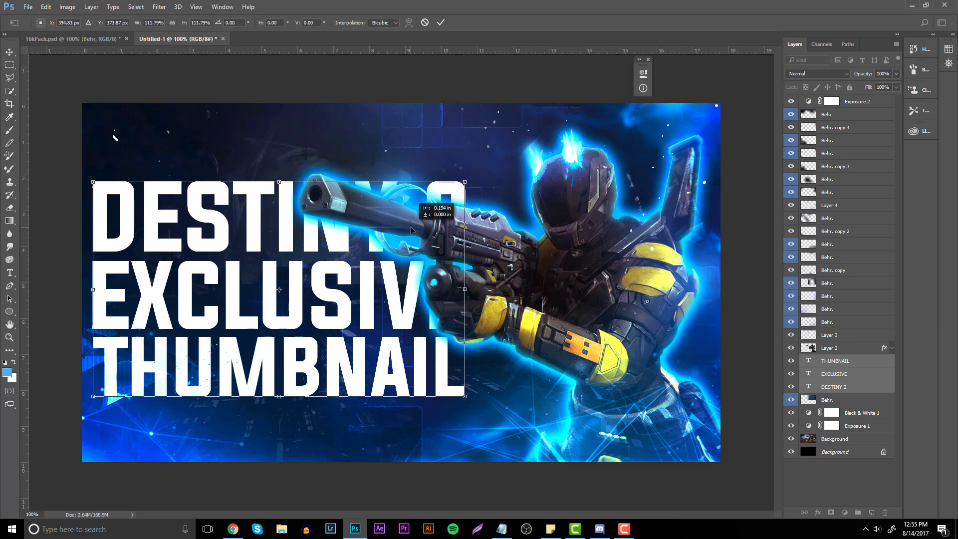
left_click_drag(524, 245, 525, 242)
key("Return")
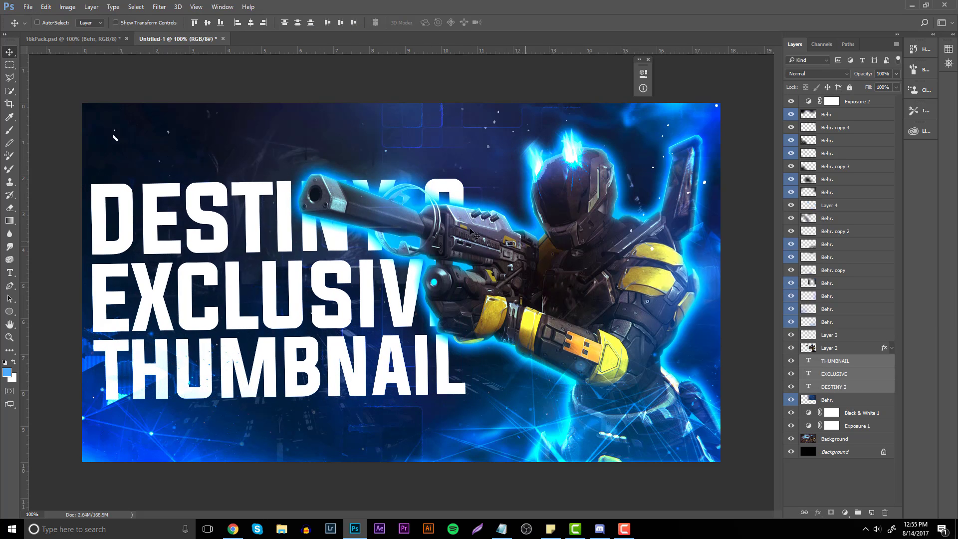
Step: Resize the three title lines together to 88.47% width and 102.01% height and position them near the banner's left edge
left_click(9, 337)
mouse_move(427, 240)
left_mouse_down()
mouse_move(395, 234)
mouse_move(423, 237)
left_mouse_up()
key("ctrl+t")
mouse_move(343, 236)
left_mouse_down()
mouse_move(347, 207)
mouse_move(348, 218)
left_mouse_up()
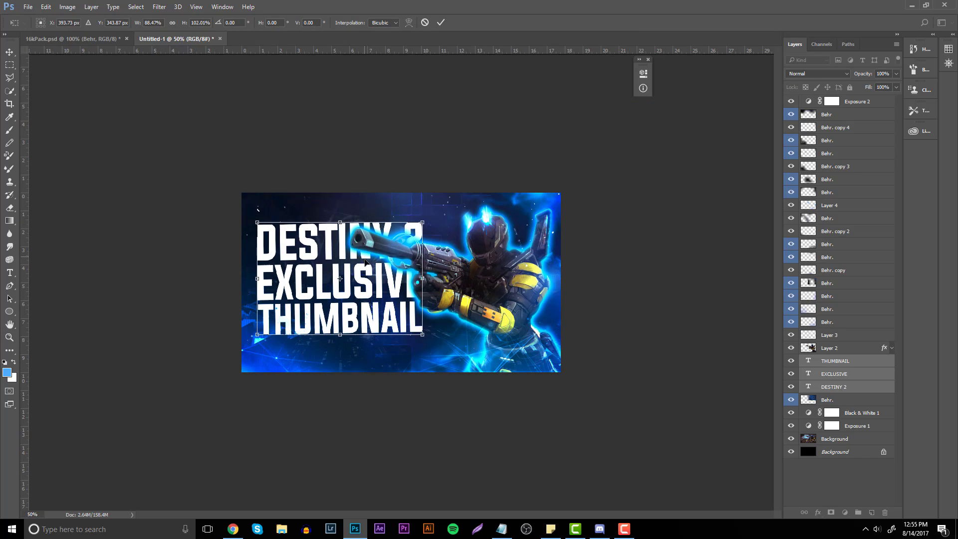
left_click_drag(364, 257, 363, 265)
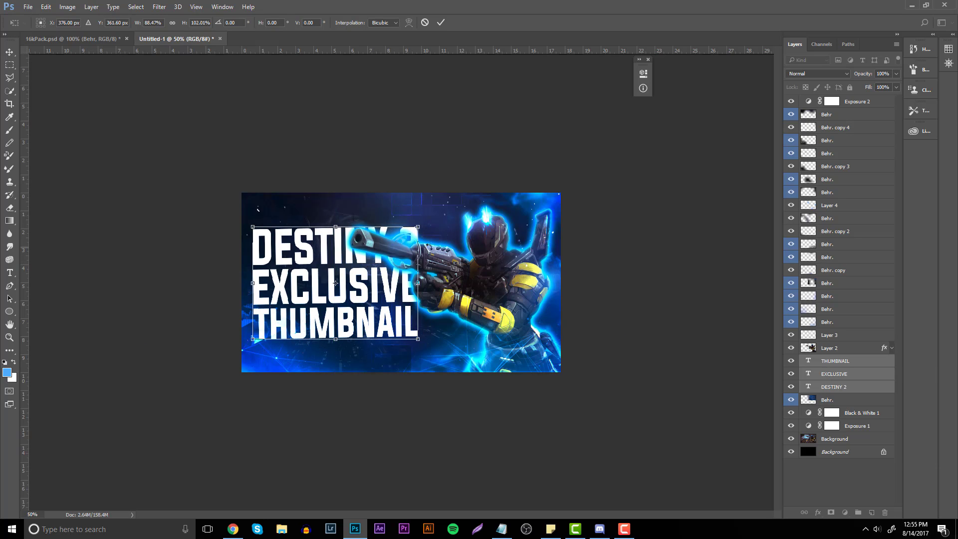
key("Return")
key("z")
left_click(387, 265)
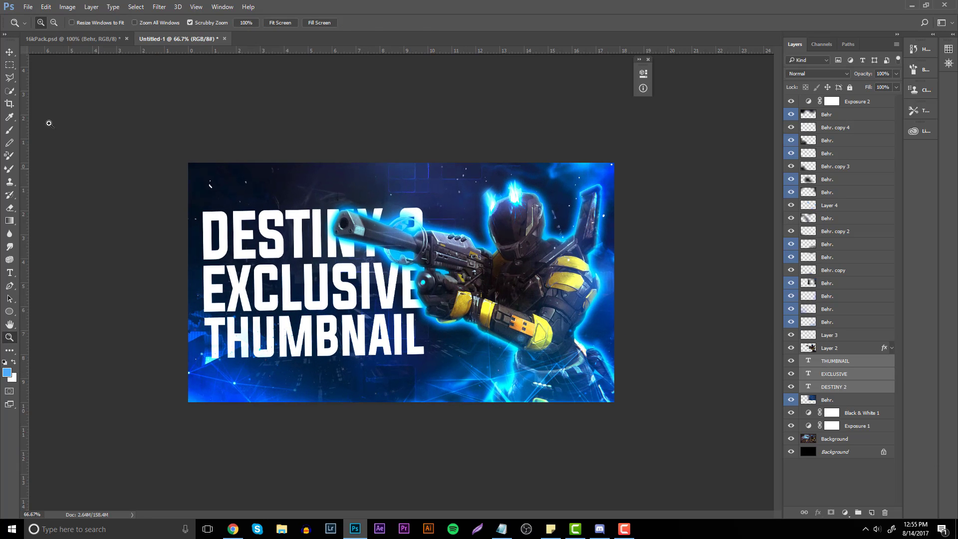
left_click(9, 52)
left_click_drag(256, 228, 259, 230)
Step: Apply a preset layer style with a gradient overlay and drop shadow to the "DESTINY 2" text layer
left_click(847, 391)
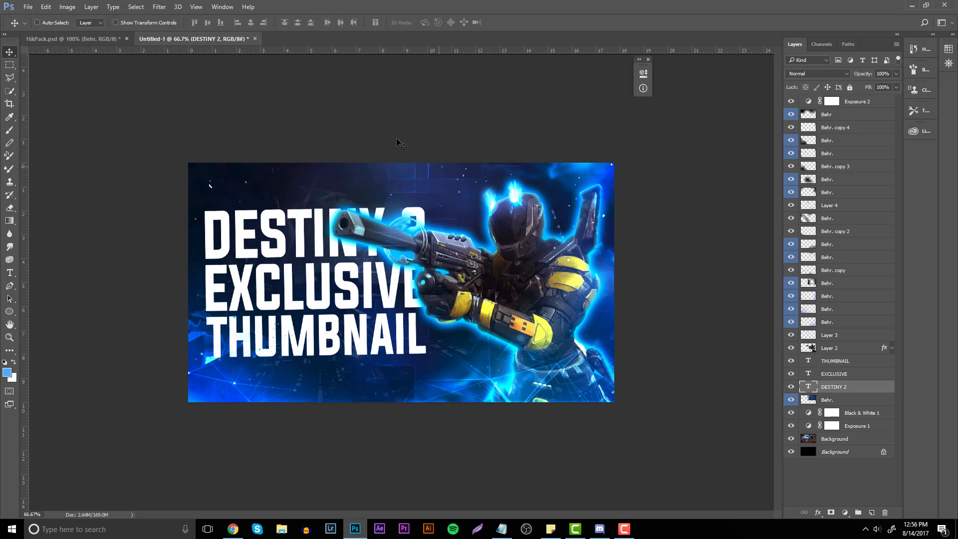
left_click(221, 7)
left_click(229, 301)
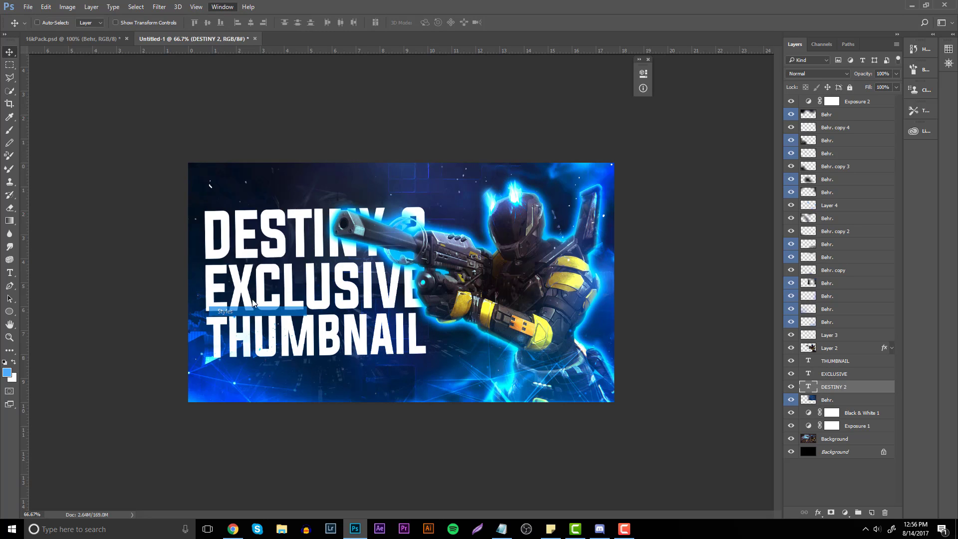
left_click(704, 214)
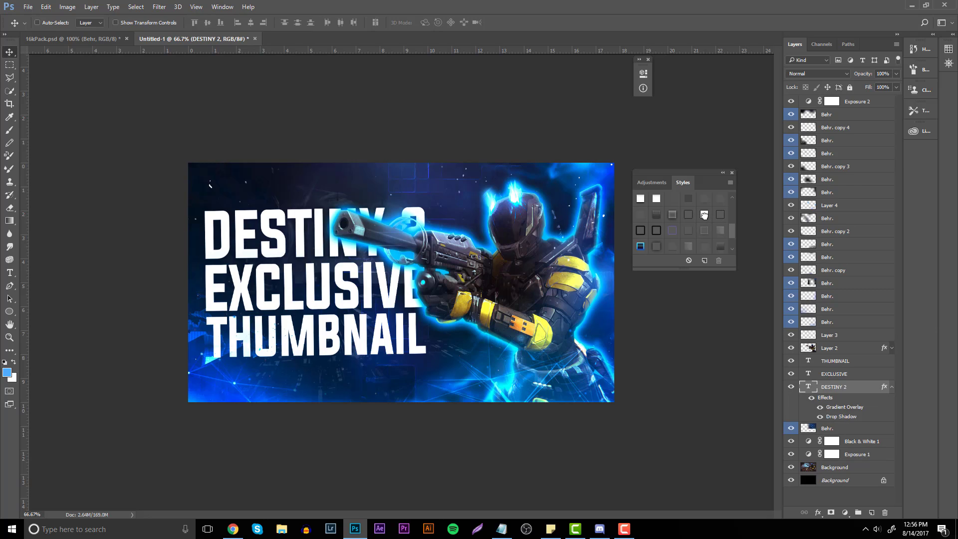
Step: Apply a different preset style to the "DESTINY 2" layer, one combining inner shadow, gradient overlay and drop shadow
scroll(701, 229, "up", 2)
scroll(704, 224, "down", 2)
left_click(720, 231)
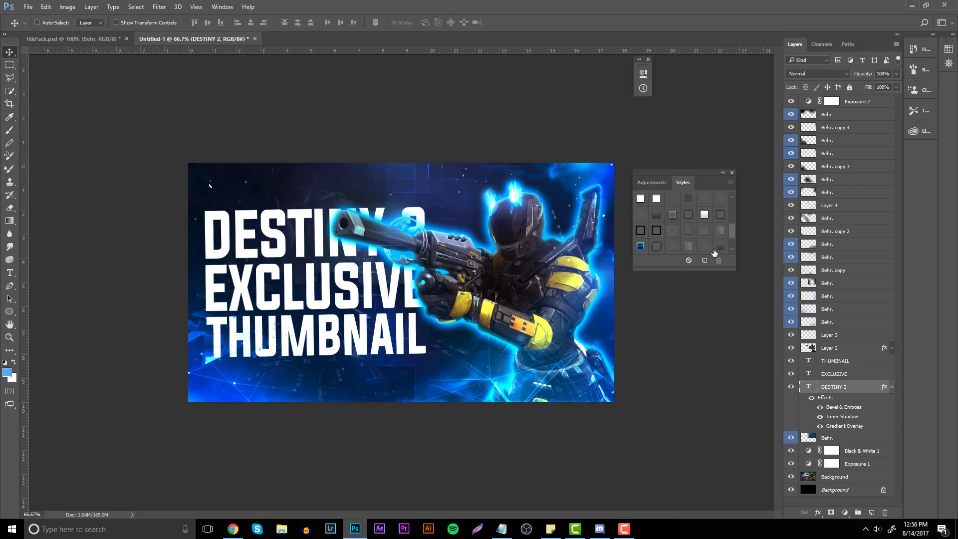
left_click(716, 249)
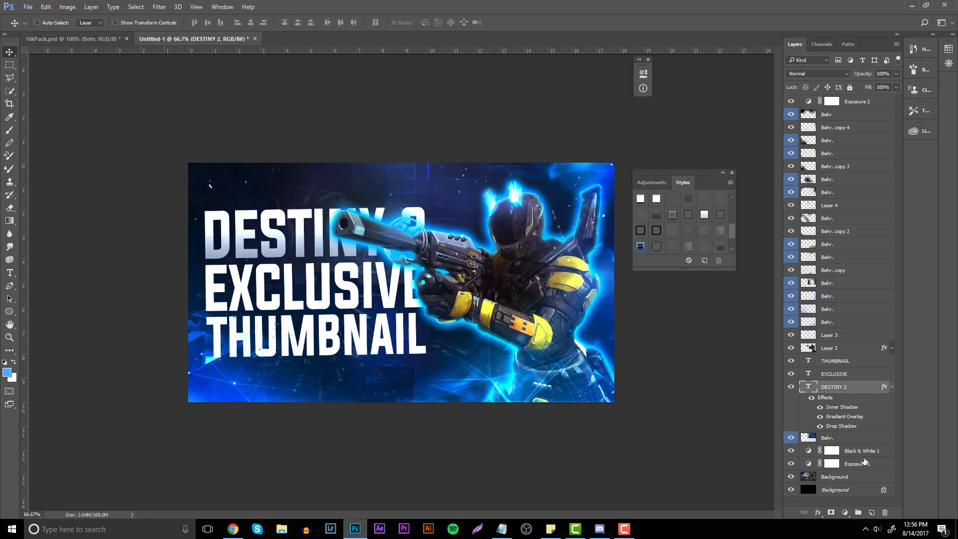
Step: Raise the "DESTINY 2" layer's gradient overlay opacity to 100%
right_click(849, 387)
left_click(681, 94)
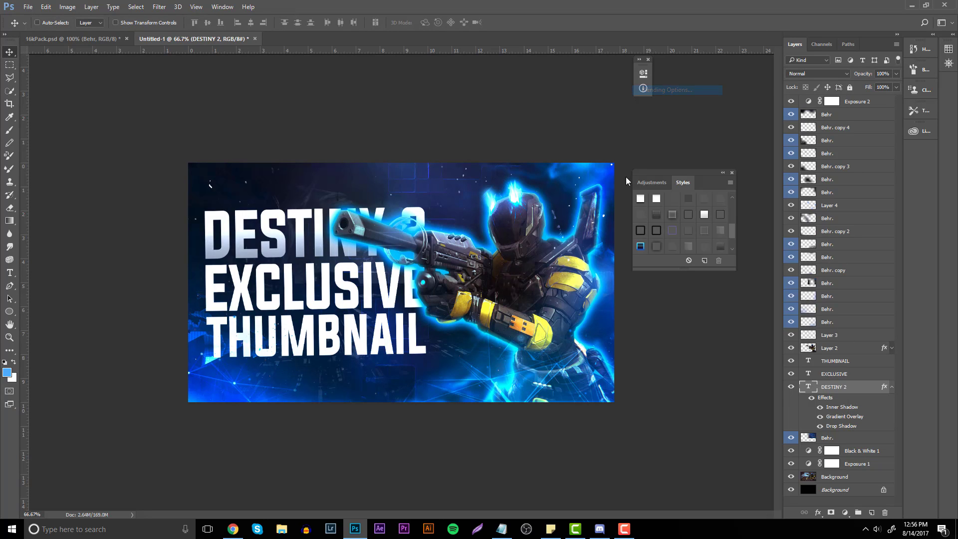
left_click(562, 275)
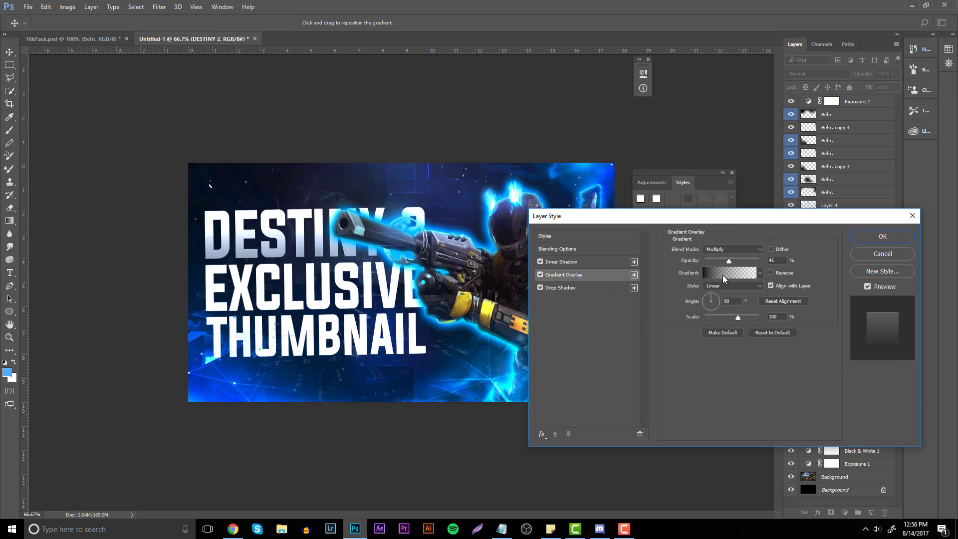
left_click_drag(728, 262, 760, 260)
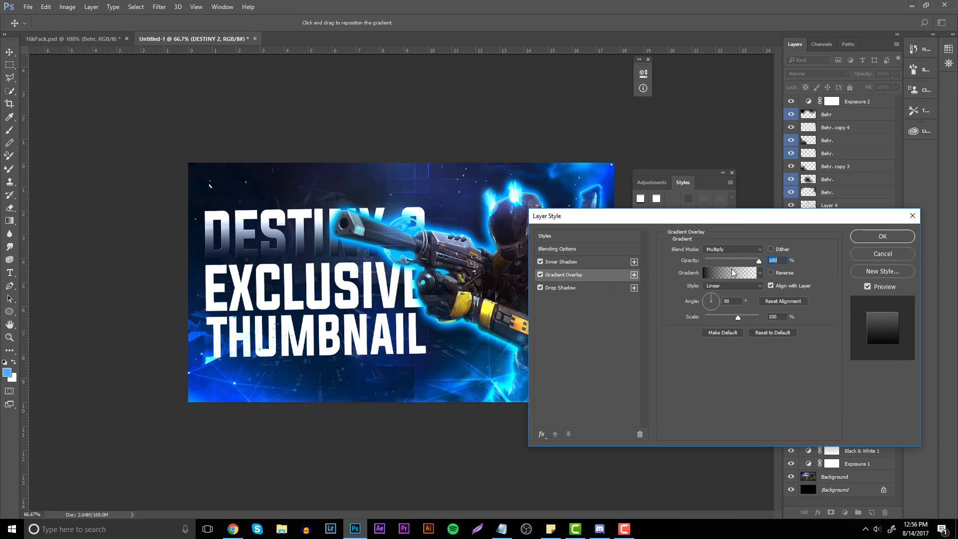
Step: Change the overlay gradient to run from light grey bababa to white, starting from the Foreground to Background preset
left_click(716, 273)
left_click(747, 236)
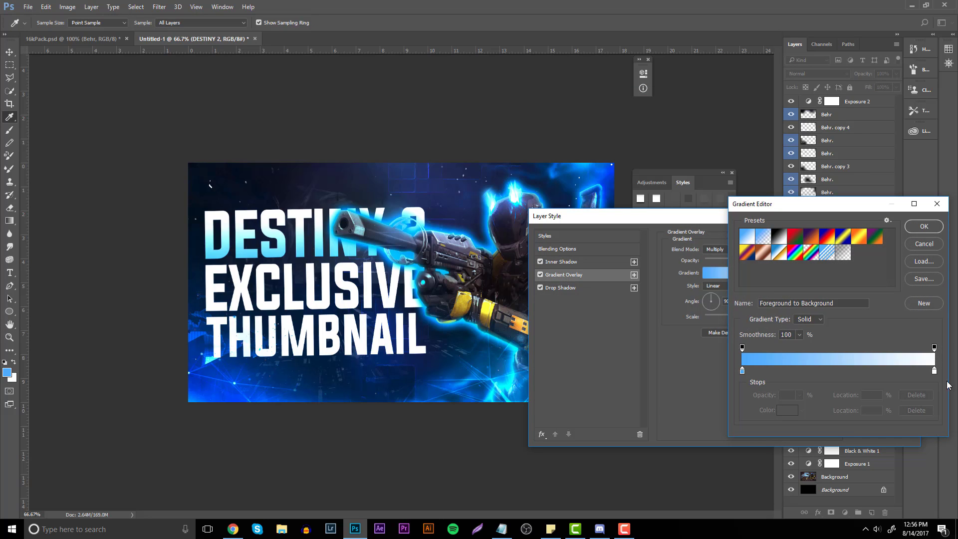
left_click(741, 372)
left_click(781, 411)
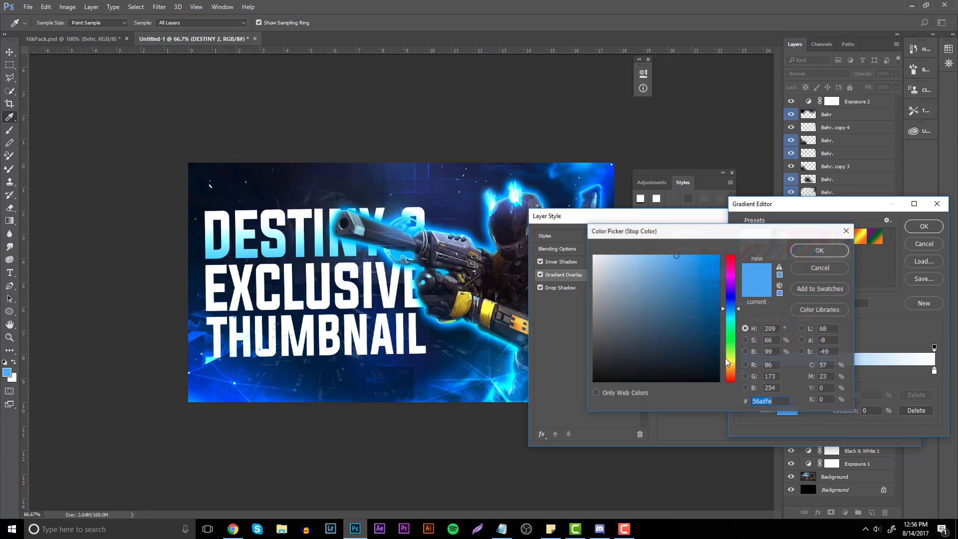
mouse_move(643, 280)
left_mouse_down()
mouse_move(580, 269)
mouse_move(572, 292)
left_mouse_up()
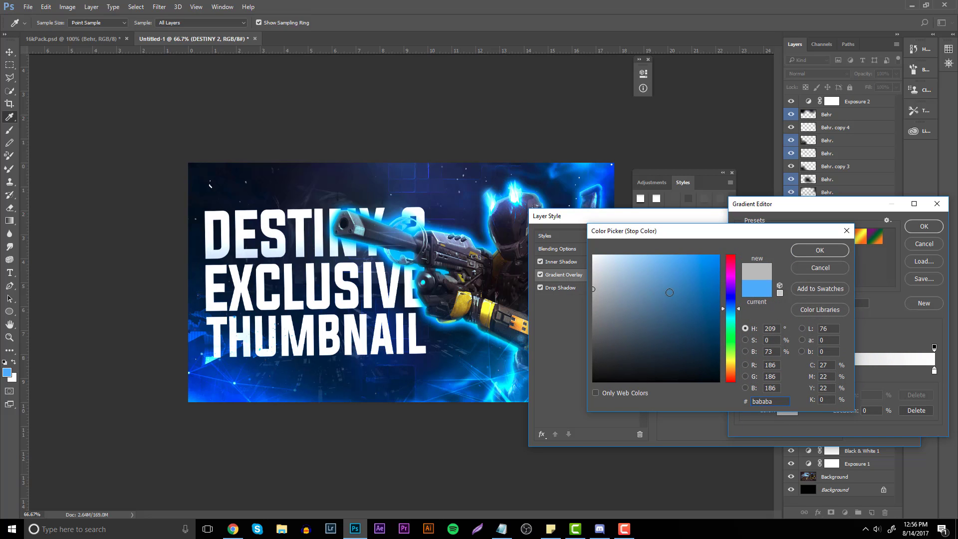
left_click(820, 250)
left_click(924, 226)
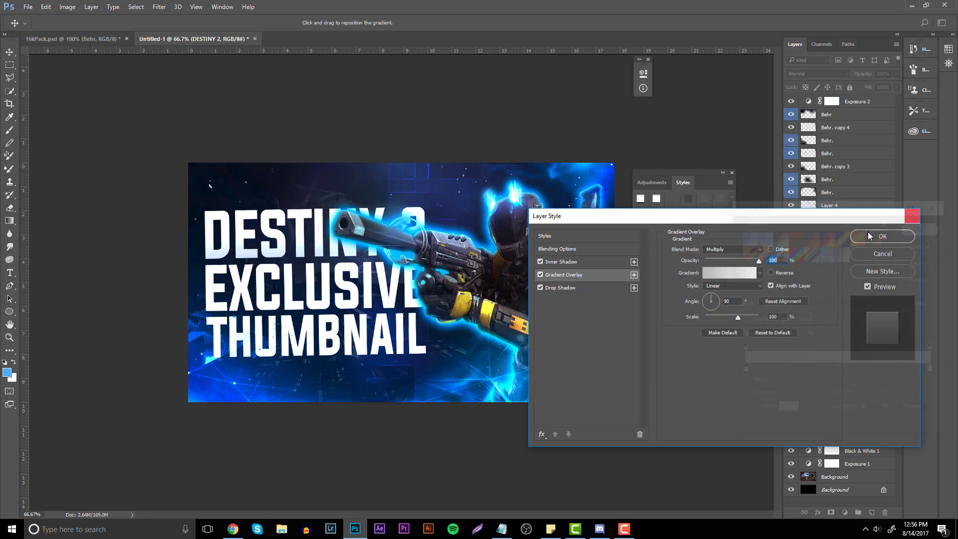
Step: Make the gradient overlay Reflected and reversed, and set its scale to 149%
left_click(732, 286)
left_click(724, 312)
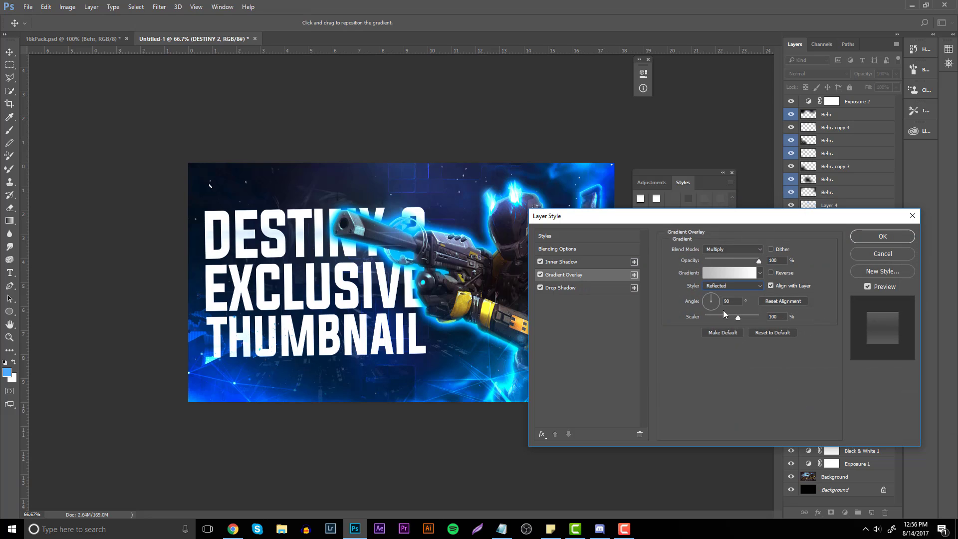
left_click(772, 274)
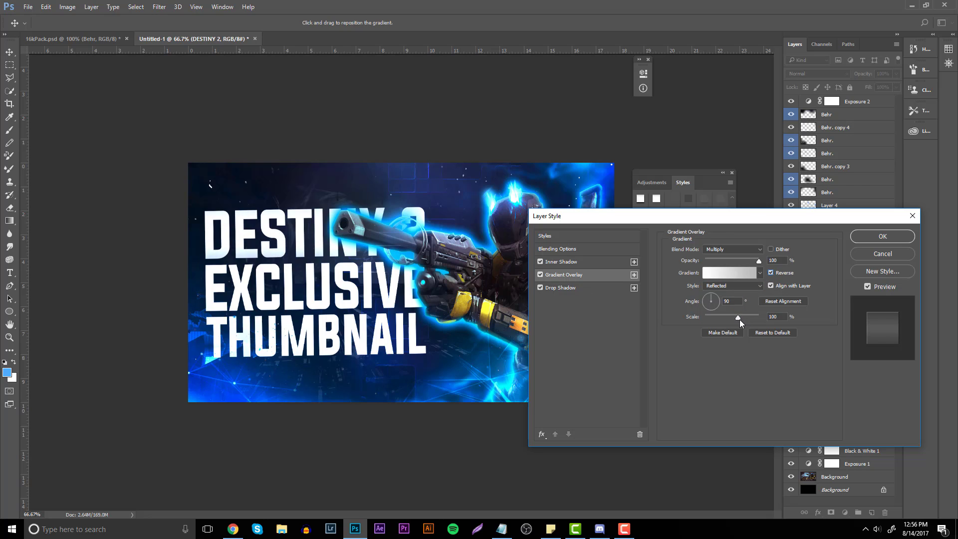
left_click_drag(738, 318, 788, 323)
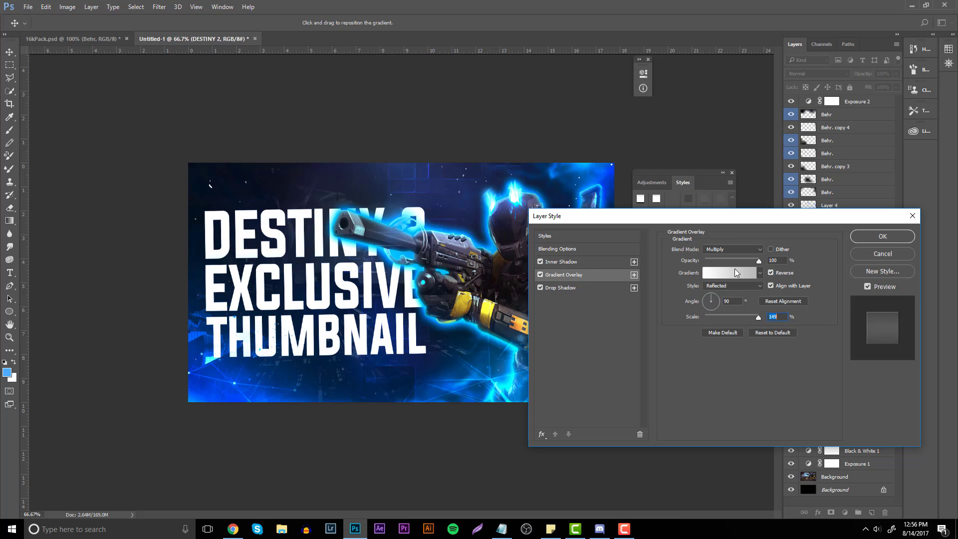
left_click(562, 261)
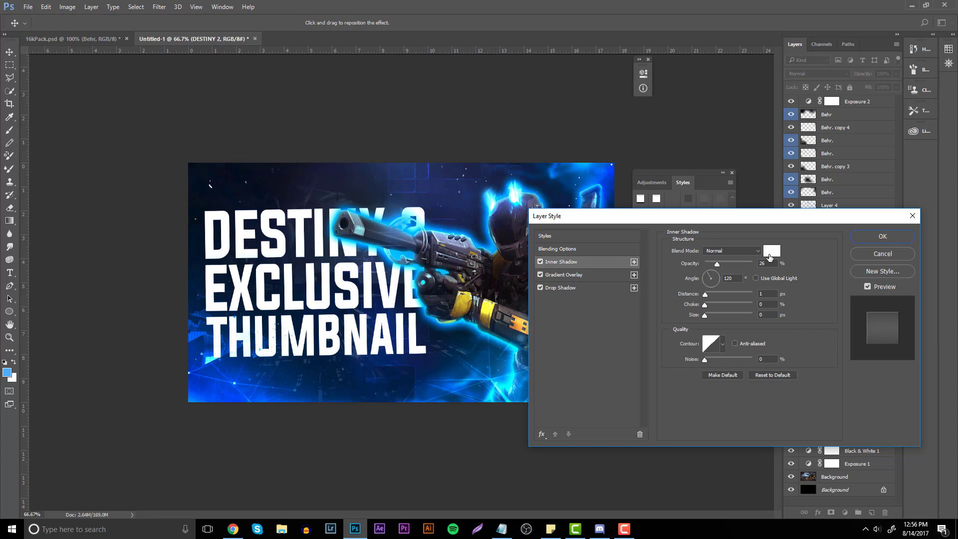
left_click(771, 251)
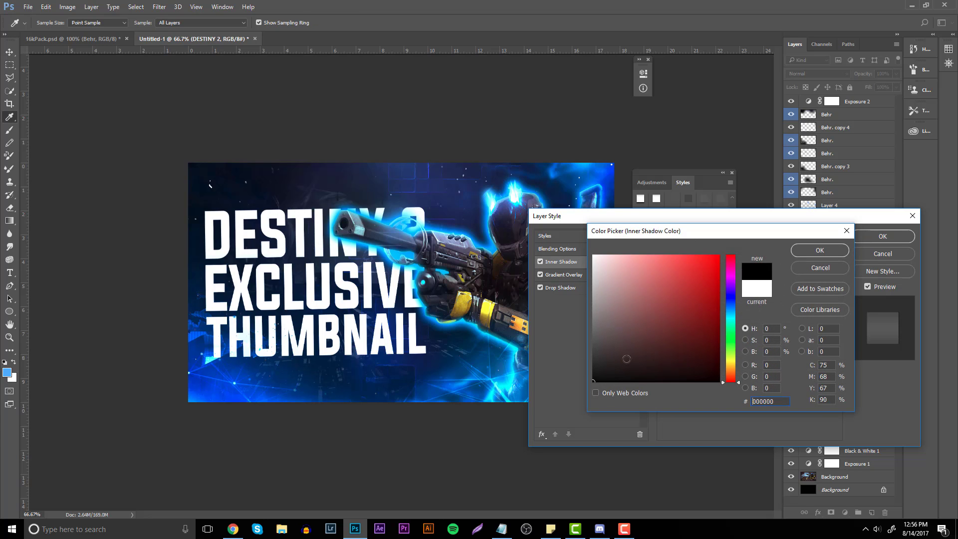
key("Return")
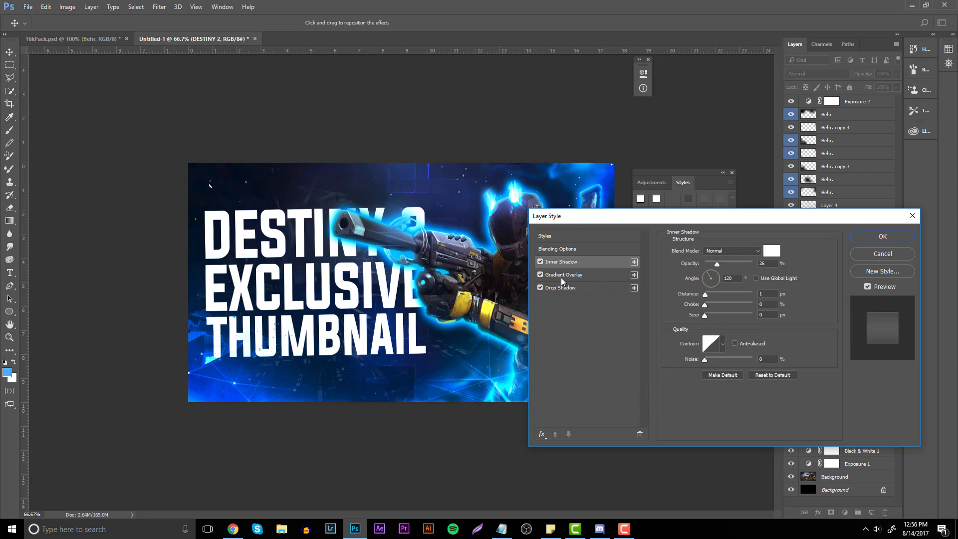
Step: Set the drop shadow's size to 54 px and add a Bevel & Emboss effect to the "DESTINY 2" layer
left_click(562, 287)
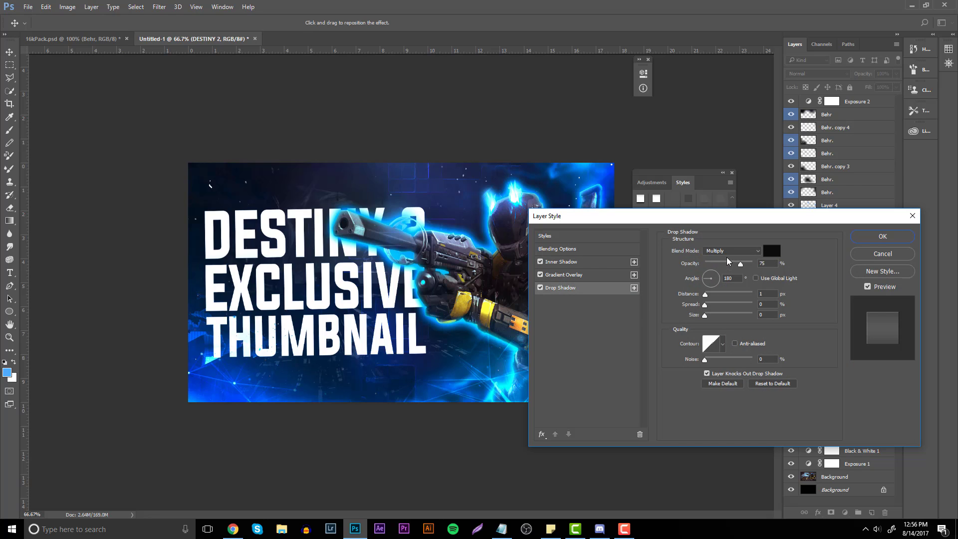
left_click_drag(716, 316, 723, 320)
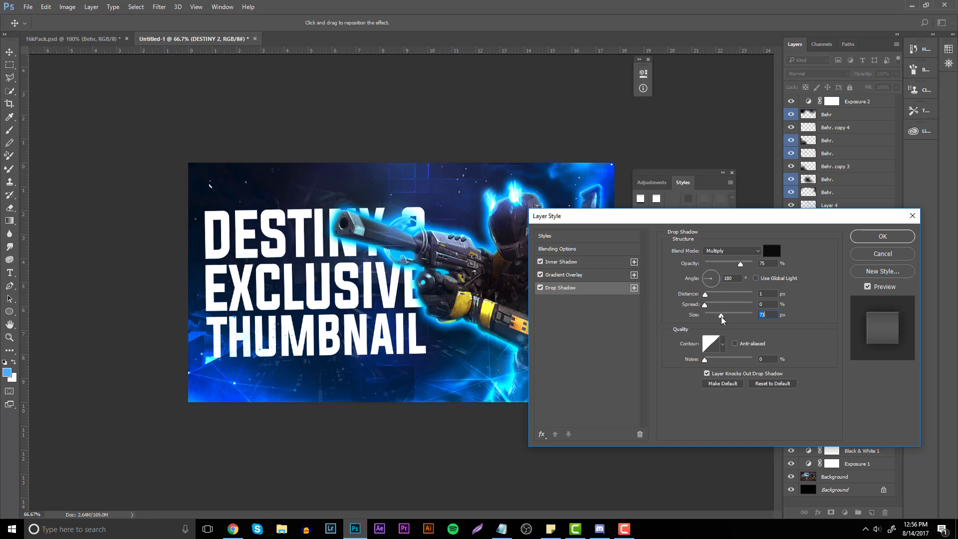
left_click(541, 433)
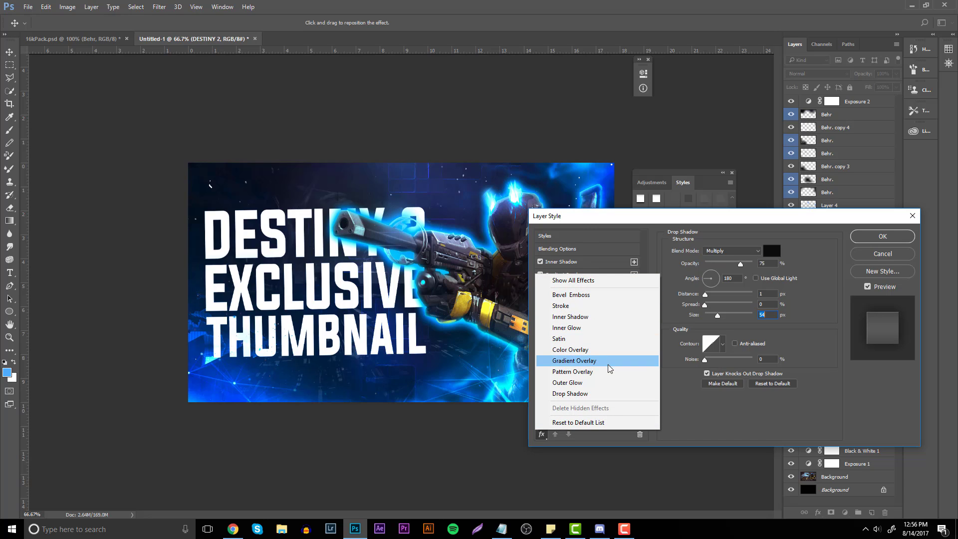
left_click(585, 295)
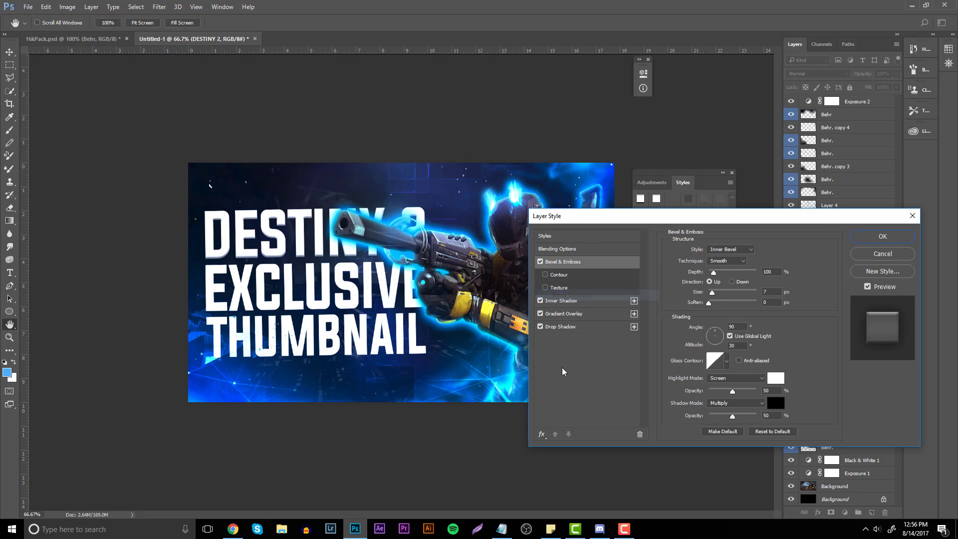
Step: Give the bevel 136% depth, 1 px size, 100% shadow opacity and shadow color a5a5a5, and apply the layer style
left_click_drag(735, 416, 776, 415)
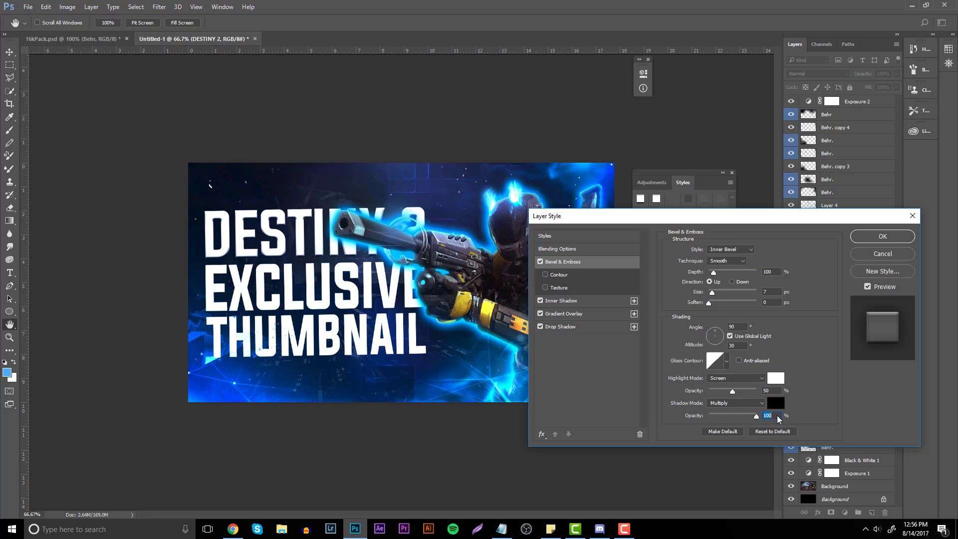
left_click_drag(714, 272, 764, 279)
left_click_drag(709, 303, 715, 273)
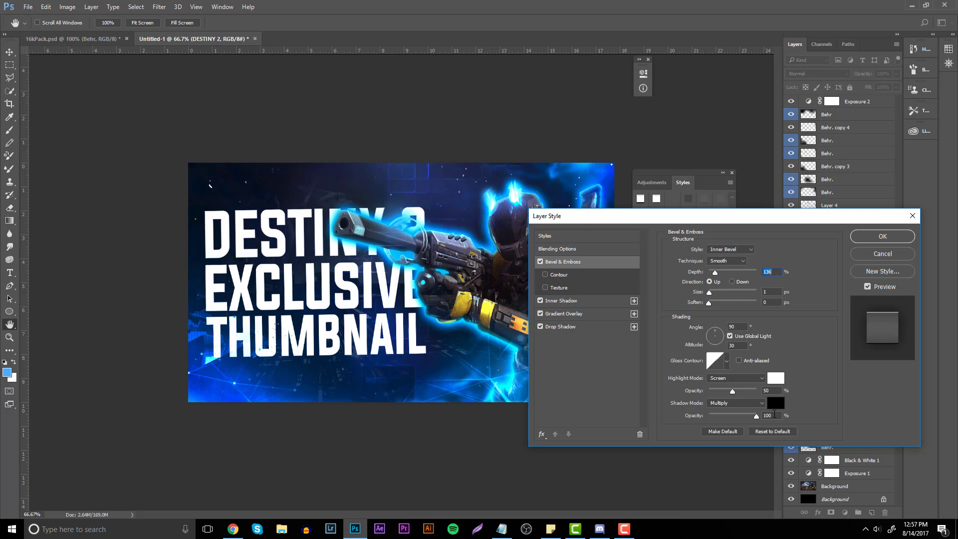
left_click(774, 405)
mouse_move(617, 279)
left_mouse_down()
mouse_move(630, 274)
mouse_move(633, 286)
mouse_move(567, 310)
mouse_move(618, 268)
mouse_move(582, 300)
left_mouse_up()
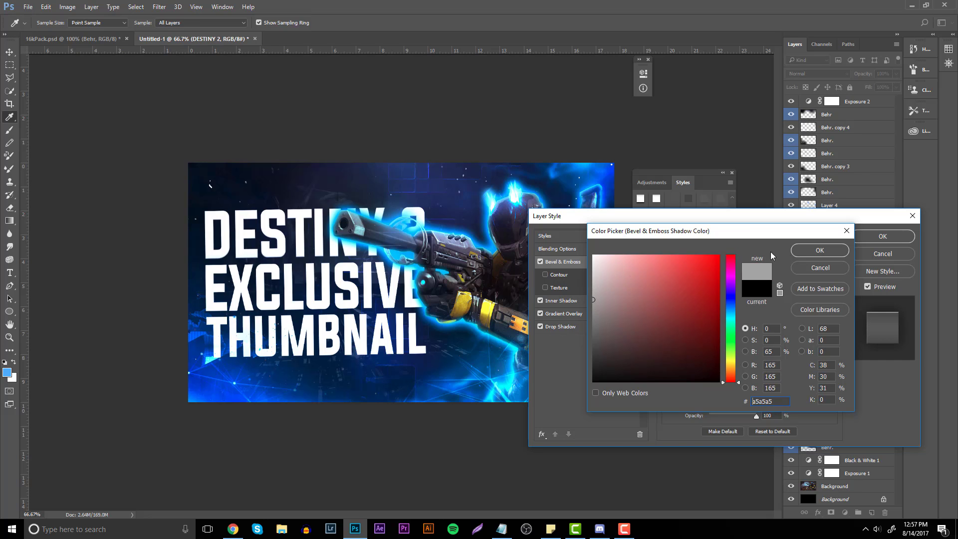
left_click(813, 250)
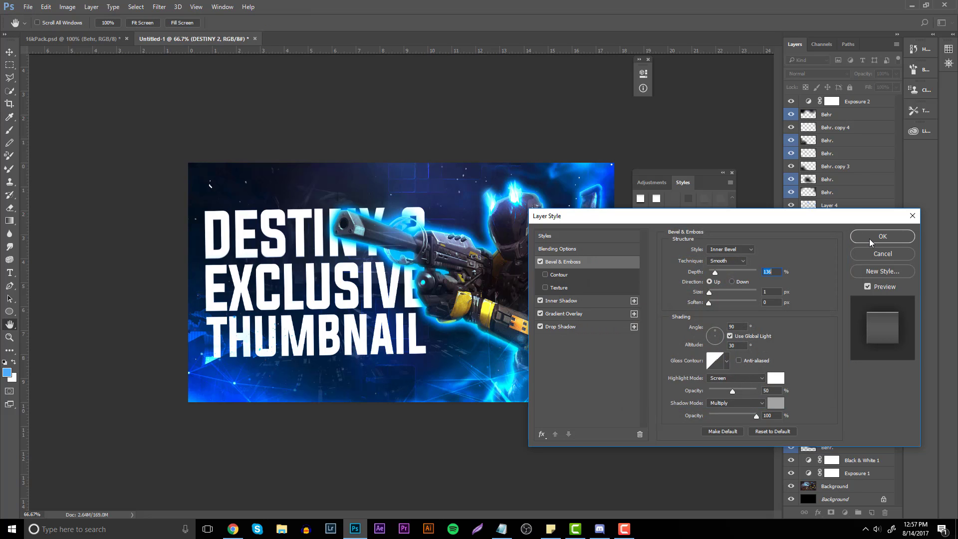
left_click(870, 239)
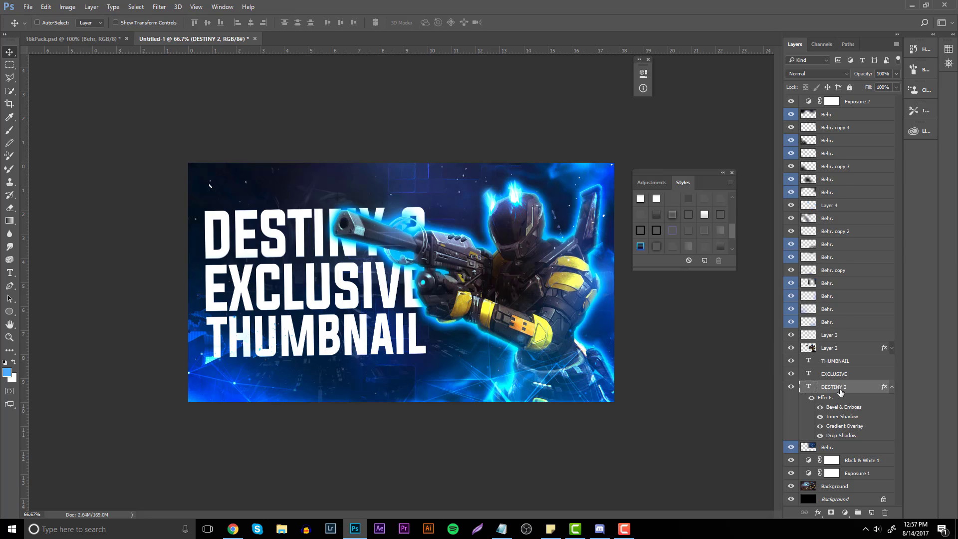
Step: Save the "DESTINY 2" layer's effects as a new style preset with the default options
right_click(841, 393)
left_click(678, 88)
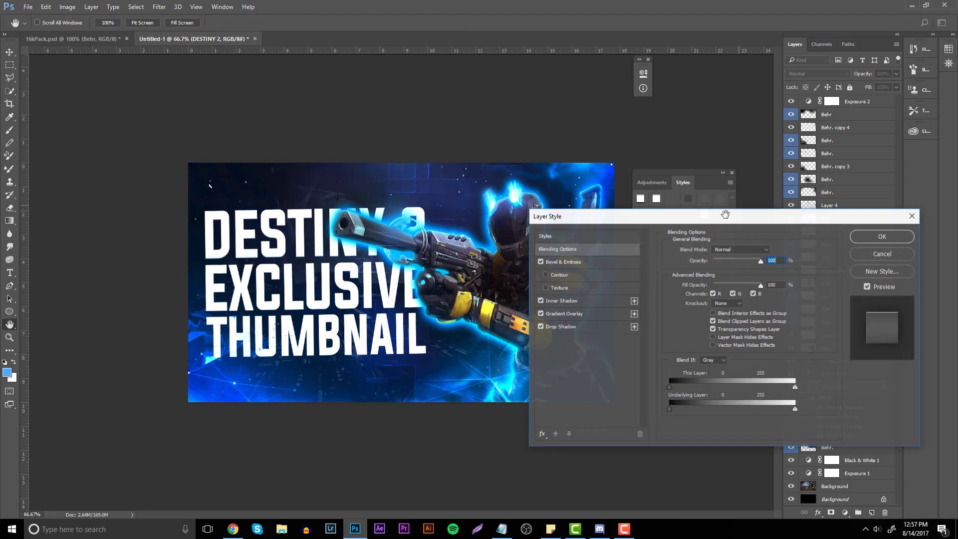
left_click(882, 271)
key("Return")
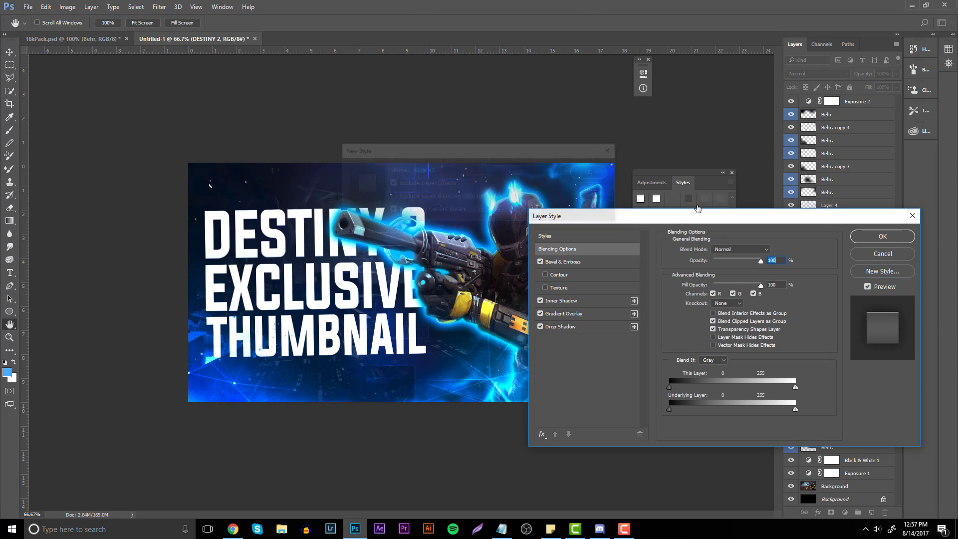
left_click(878, 237)
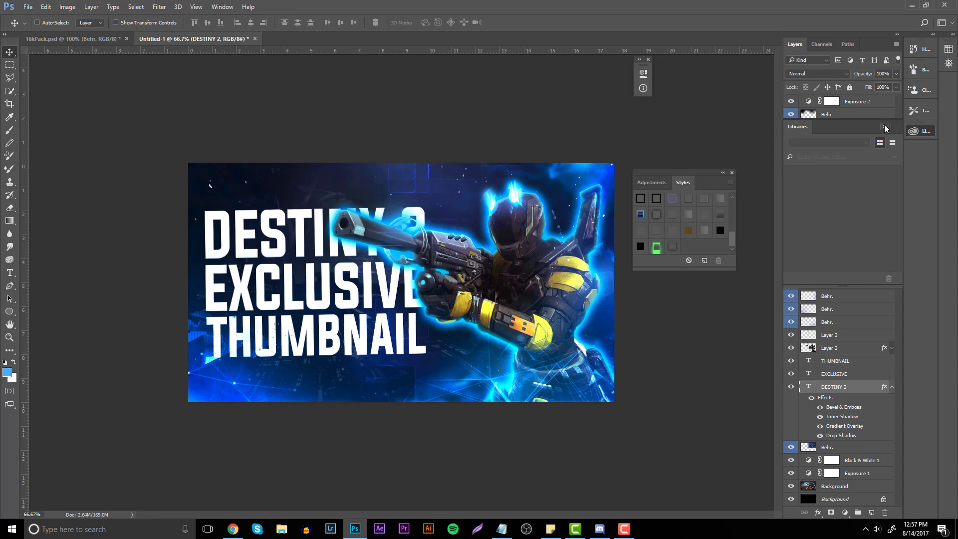
left_click(884, 125)
Step: Apply the newly saved style preset to the "EXCLUSIVE" and "THUMBNAIL" text layers
left_click_drag(848, 374, 680, 255)
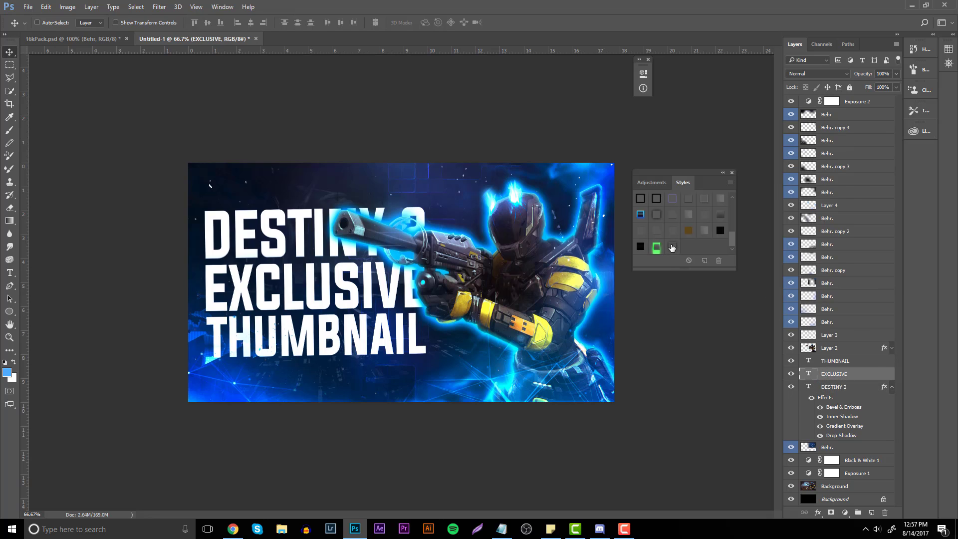
left_click(671, 247)
left_click(850, 364)
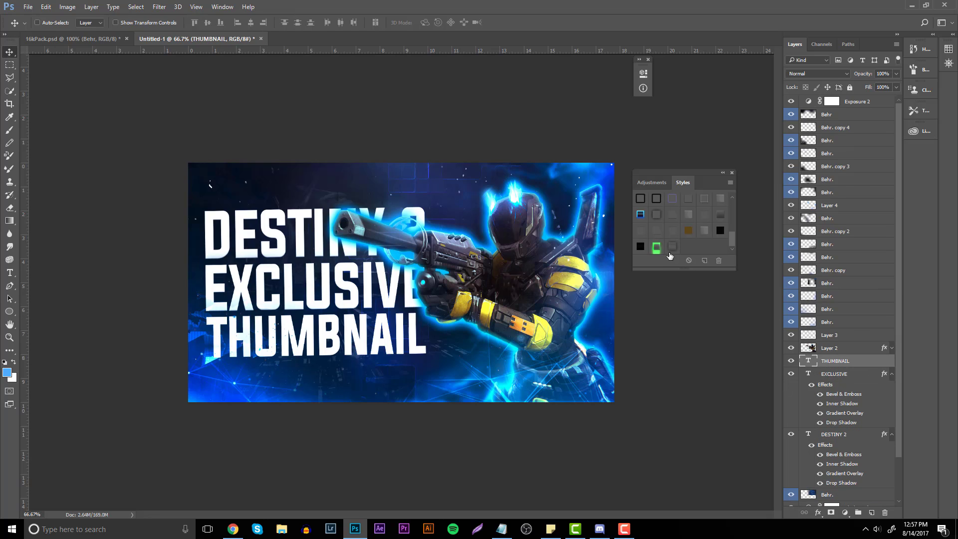
left_click(672, 247)
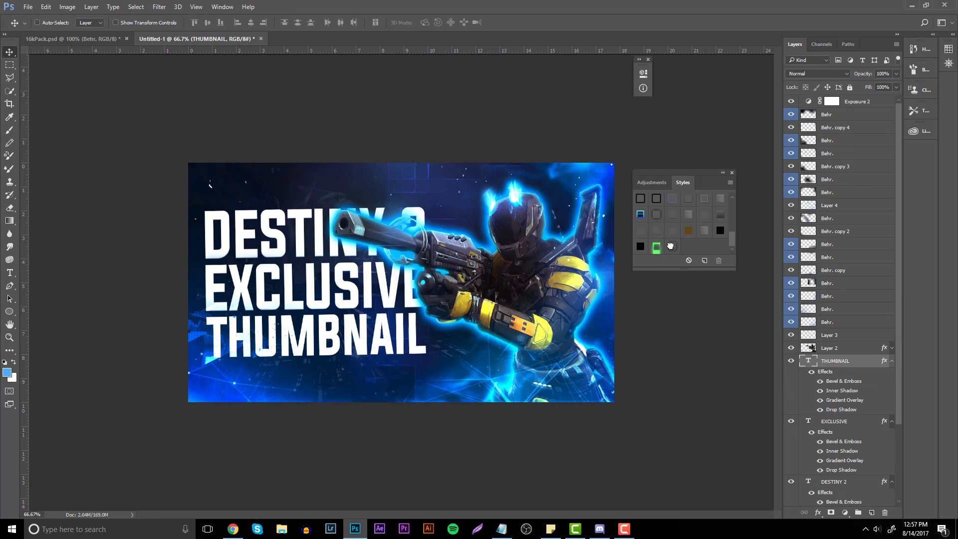
Step: Close the floating styles window and collapse the effect lists of the three text layers
left_click(731, 173)
left_click(892, 361)
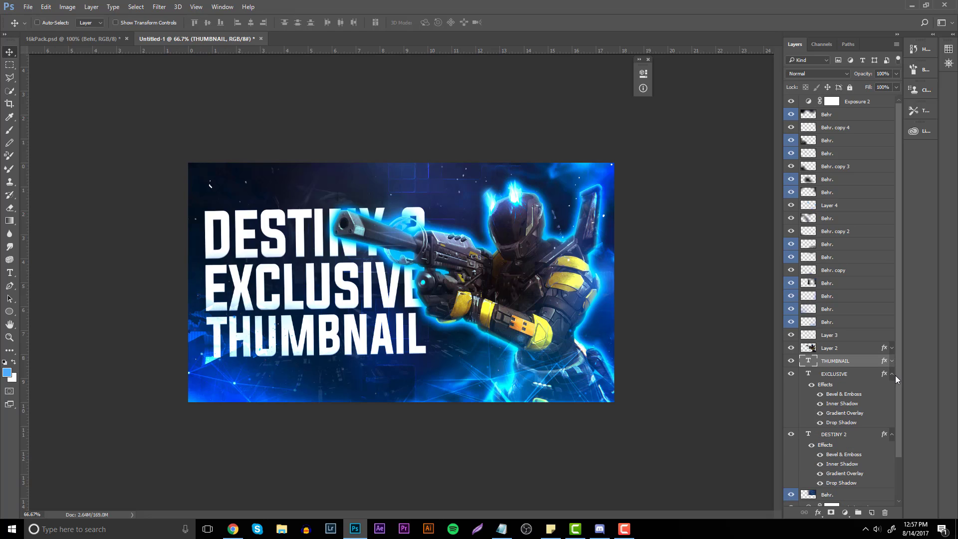
left_click(893, 374)
left_click(892, 386)
Step: Change the gray stop of the "EXCLUSIVE" text layer's gradient overlay to blue 005aff
left_click(850, 376)
key("t")
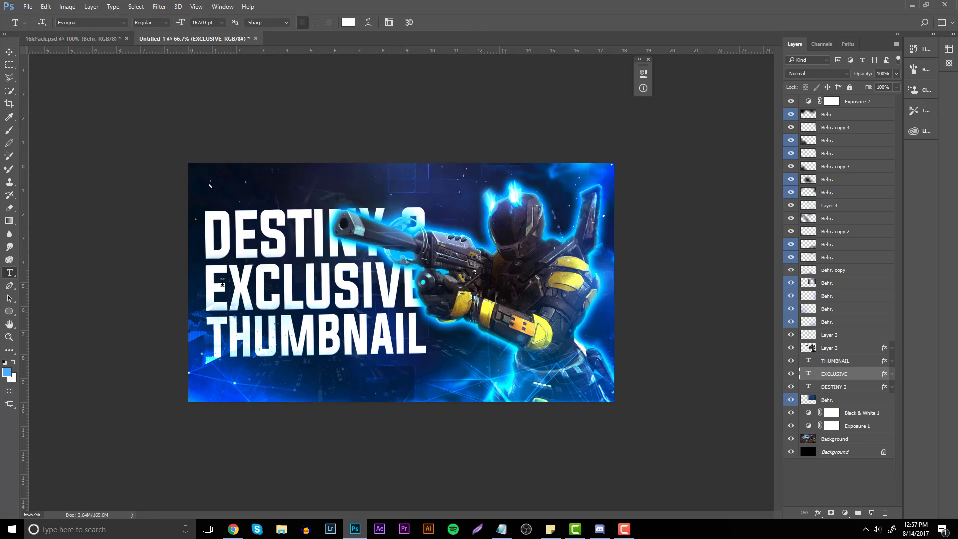
right_click(833, 376)
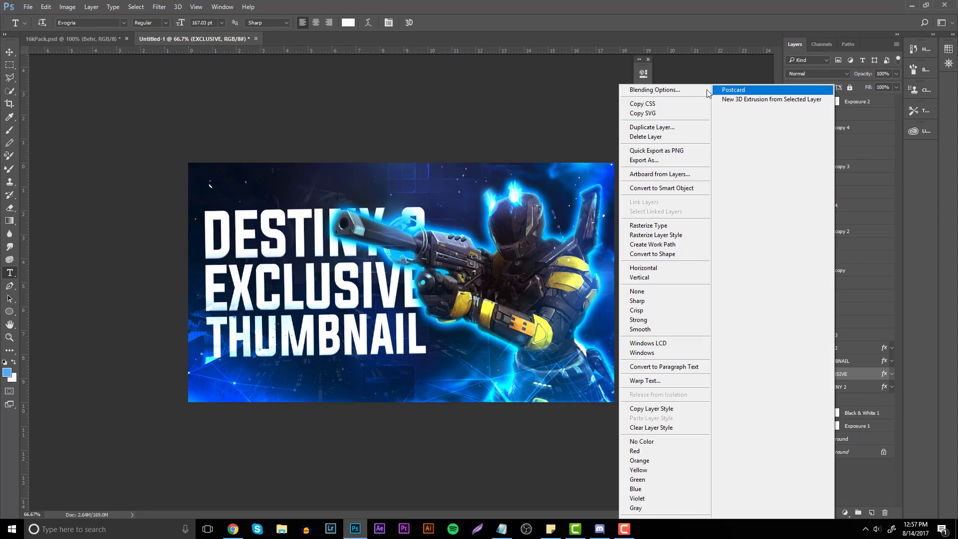
left_click(648, 92)
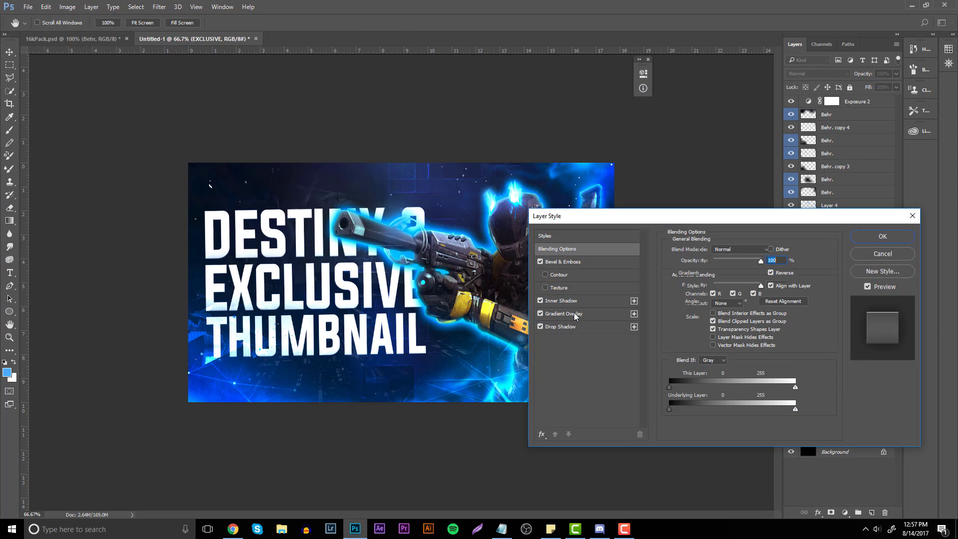
left_click(572, 313)
left_click(721, 272)
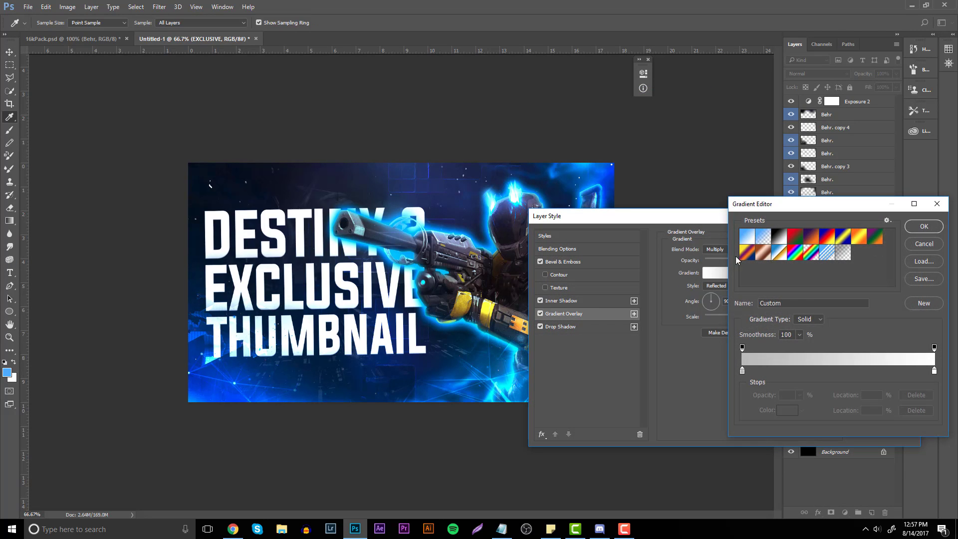
double_click(741, 371)
type("005aff")
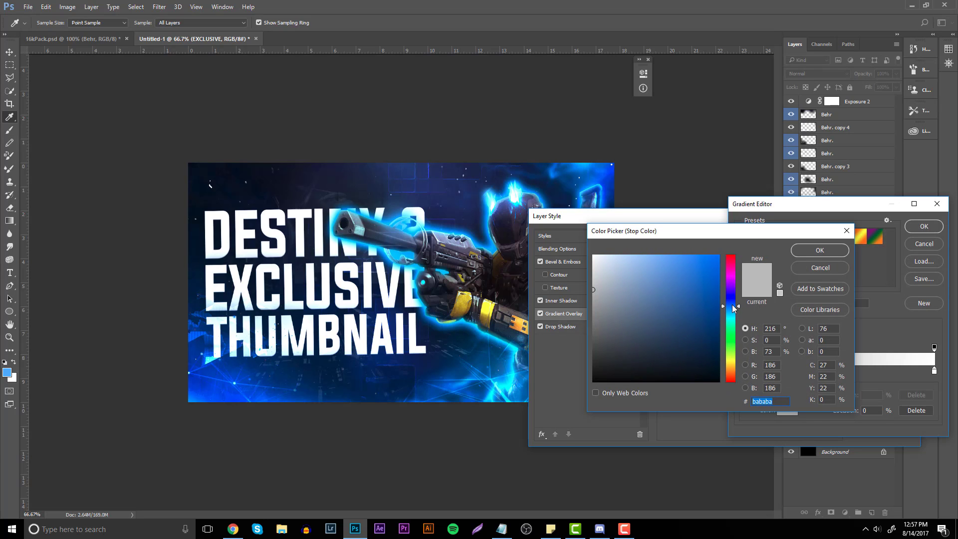
left_click(838, 251)
left_click(919, 226)
Step: Change the white stop of the "EXCLUSIVE" gradient overlay to lighter blue 008aff and apply the layer style
left_click(748, 273)
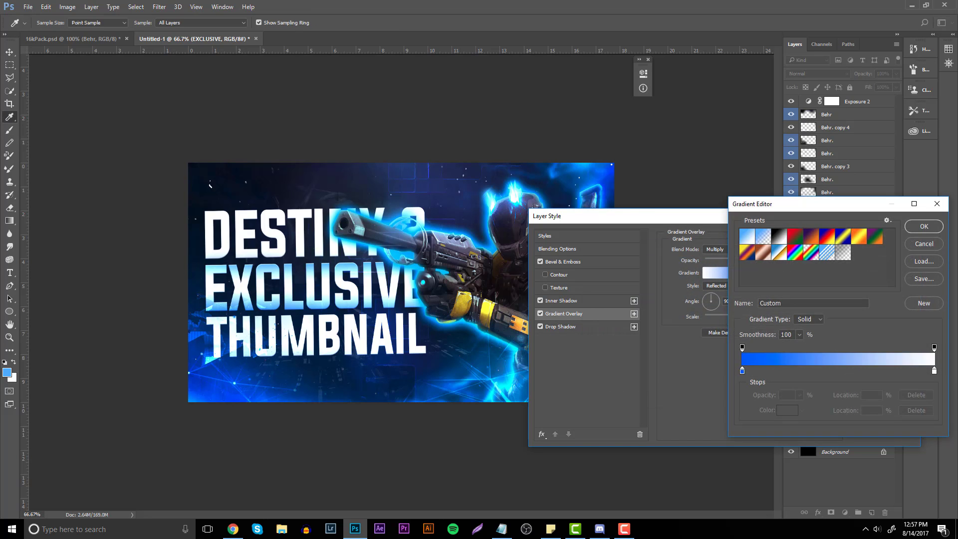
left_click(934, 372)
left_click(787, 410)
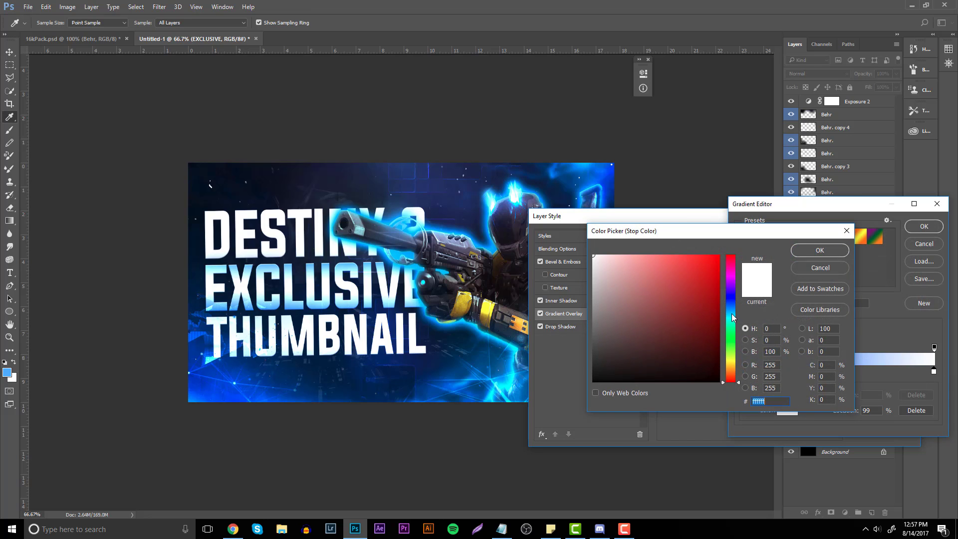
left_click(731, 310)
type("008aff")
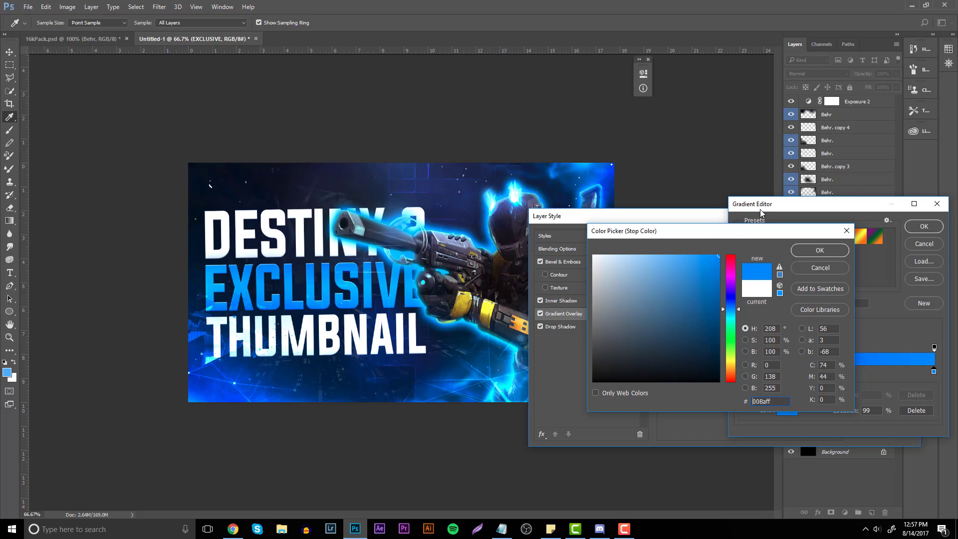
left_click(808, 250)
left_click(894, 238)
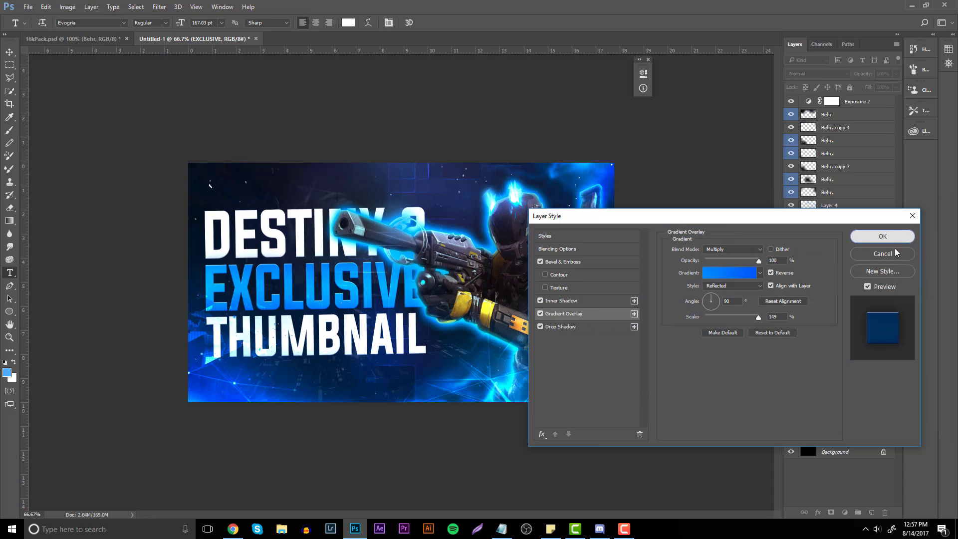
Step: Try the "THUMBNAIL" and "EXCLUSIVE" text layers near the top of the layer stack, above "Behr. copy 4"
left_click(832, 389, "ctrl")
left_click(834, 363, "ctrl")
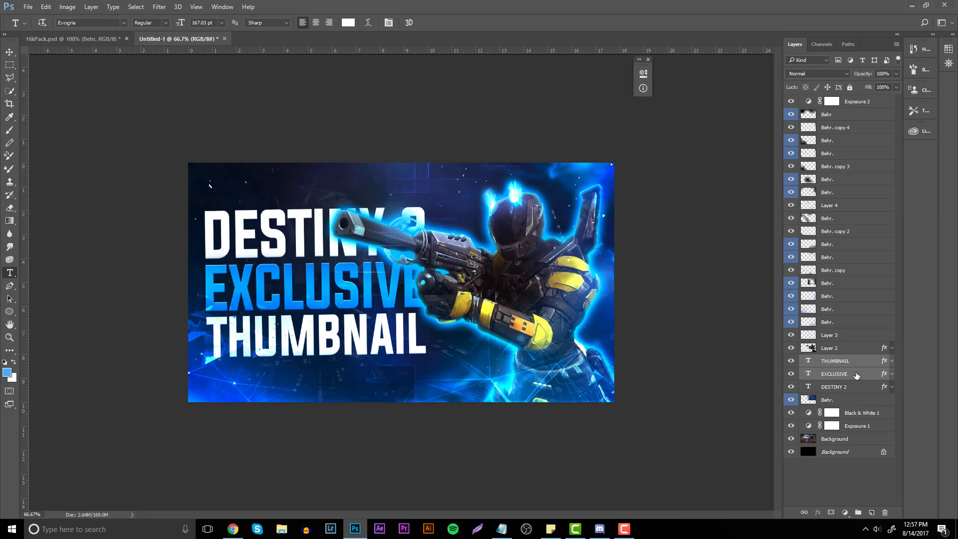
left_click_drag(836, 367, 832, 124)
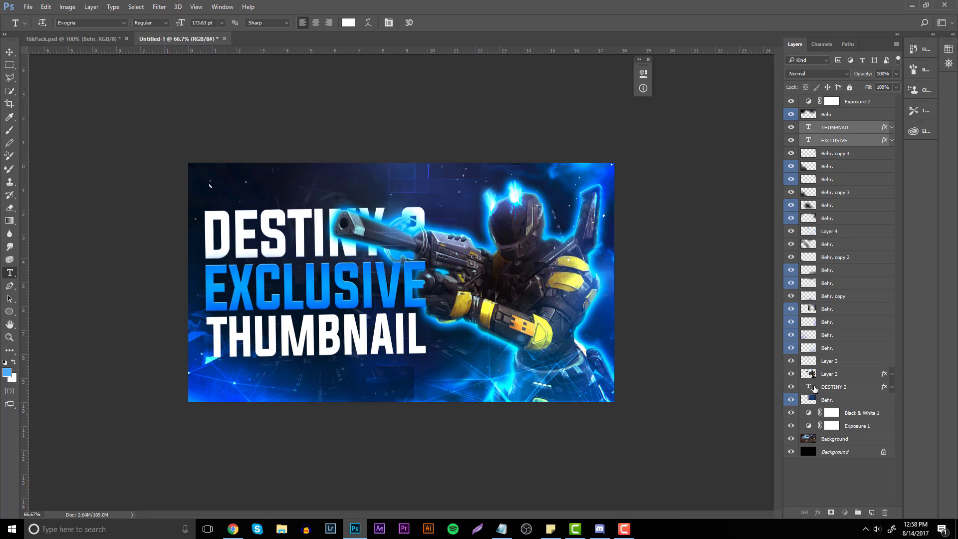
Step: Arrange the text layers beneath "Layer 2" in the order "DESTINY 2", "THUMBNAIL", "EXCLUSIVE"
double_click(824, 387)
mouse_move(830, 395)
left_mouse_down()
mouse_move(824, 116)
mouse_move(816, 130)
mouse_move(840, 395)
left_mouse_up()
left_click(827, 154, "shift")
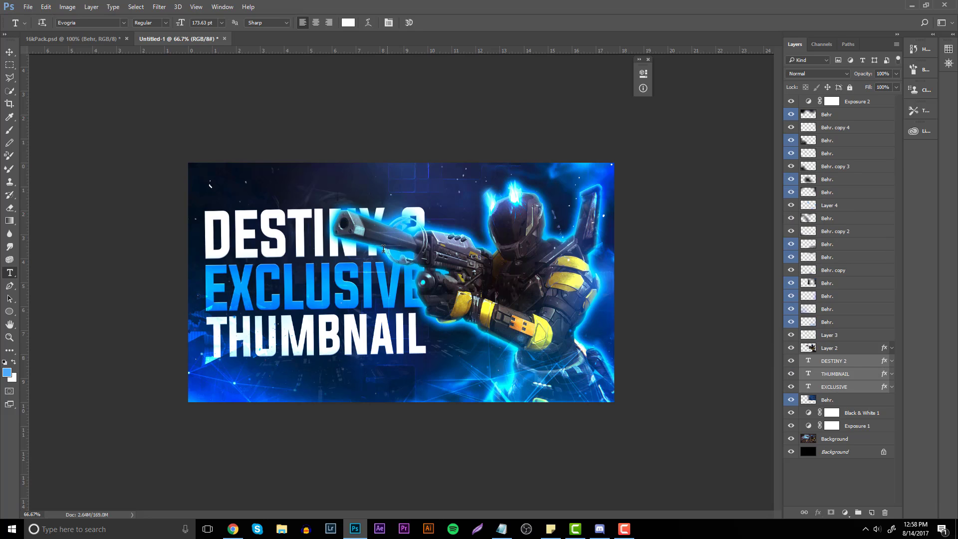
Step: Try shifting the soldier on "Layer 2" slightly, and undo the move
key("v")
right_click(803, 412)
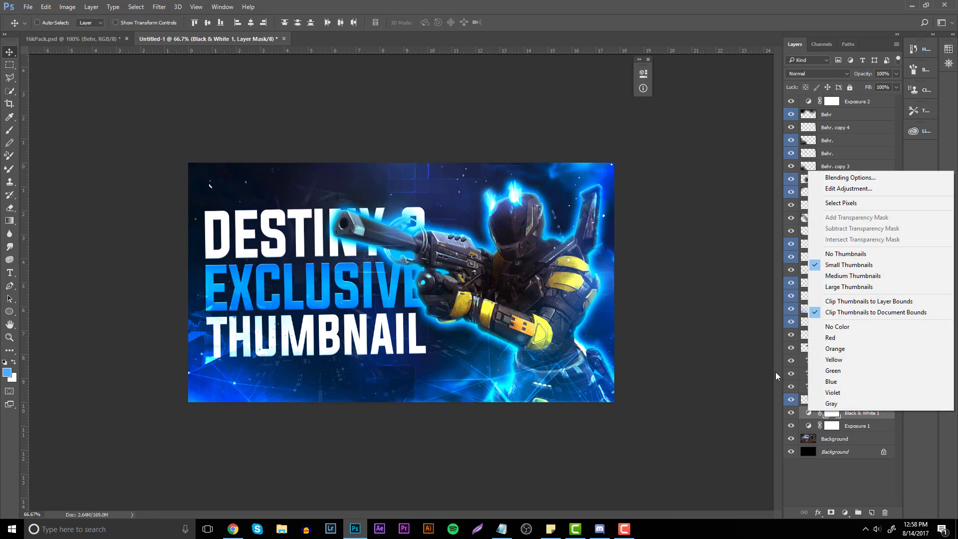
left_click(776, 373)
left_click(837, 351)
left_click_drag(593, 312, 588, 305)
key("ctrl+z")
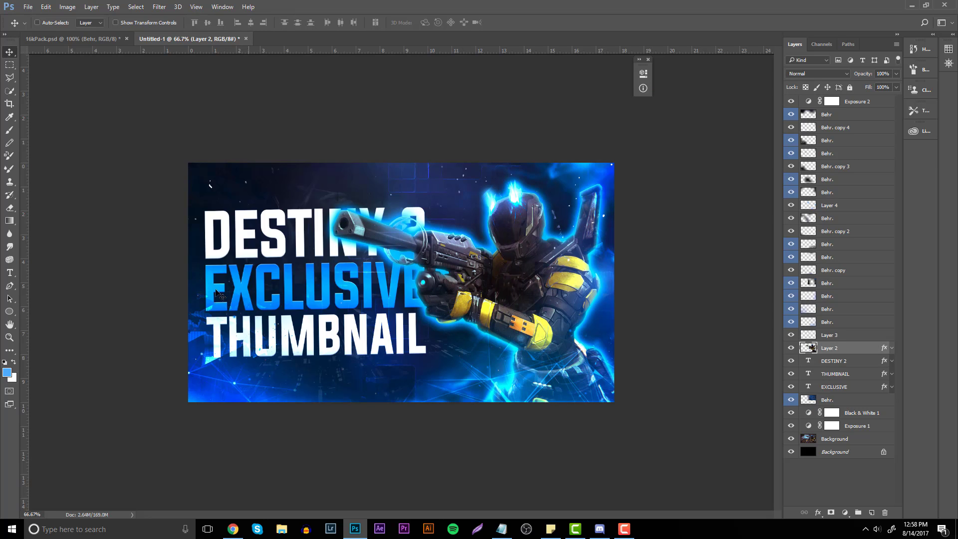
Step: Group the "DESTINY 2", "THUMBNAIL" and "EXCLUSIVE" text layers
left_click(10, 338)
scroll(373, 257, "down", 3)
scroll(335, 257, "up", 3)
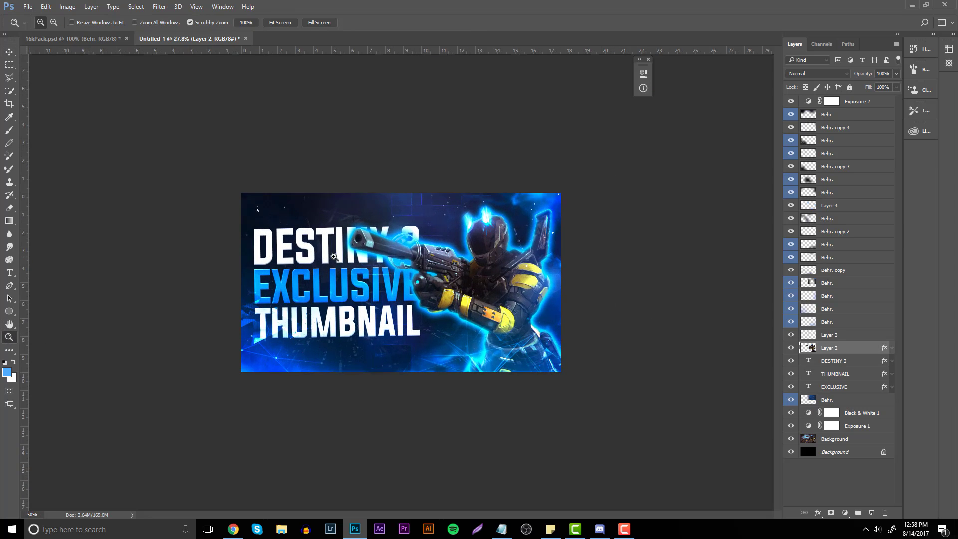
left_click(9, 52)
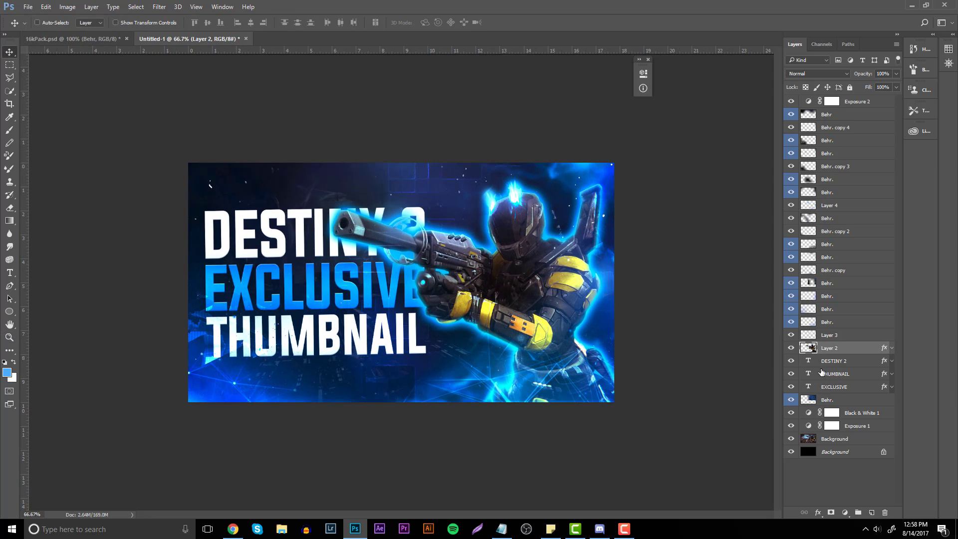
left_click(841, 360)
left_click(830, 387, "shift")
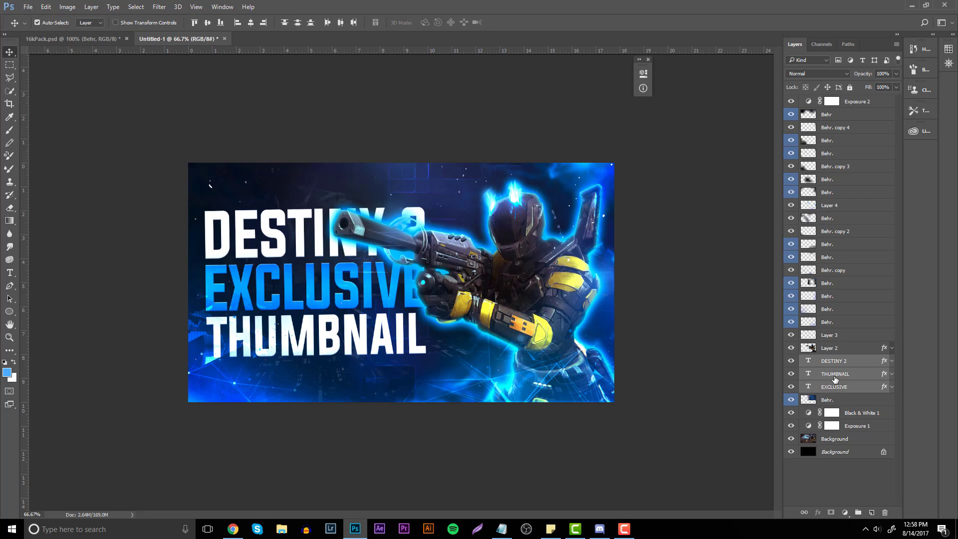
left_click(841, 361)
left_click(832, 388, "shift")
key("ctrl+g")
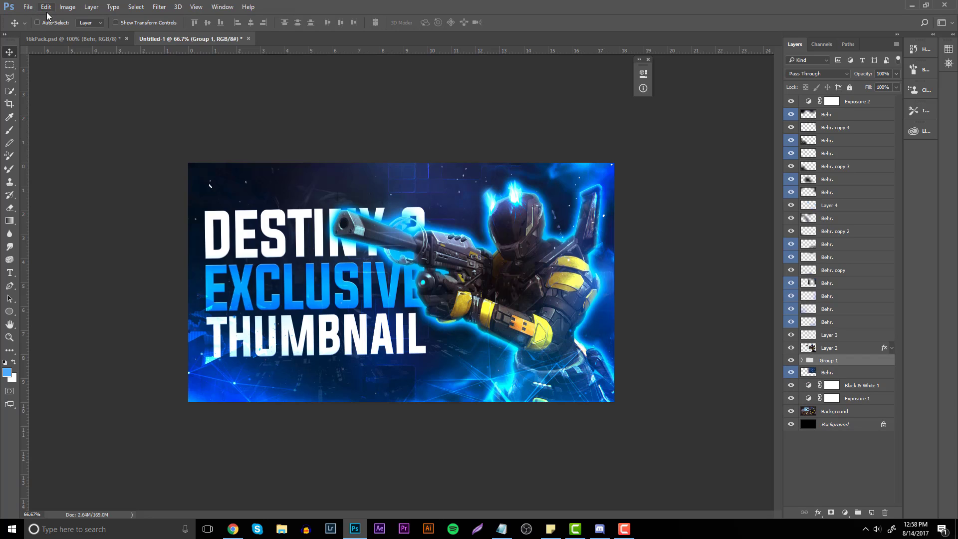
Step: Skew the title group so its three text lines slope upward toward the soldier
left_click(45, 7)
mouse_move(110, 221)
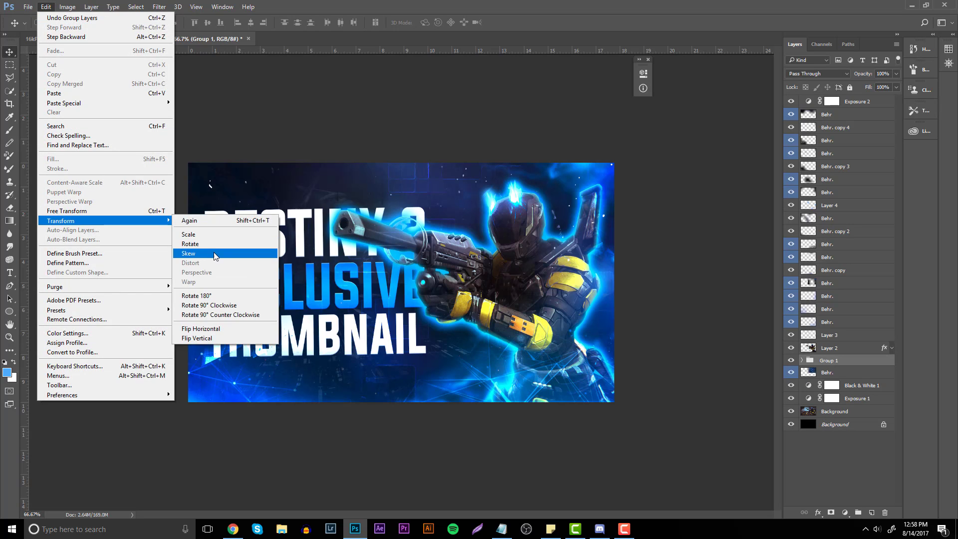
left_click(199, 253)
left_click_drag(428, 285, 382, 257)
key("Return")
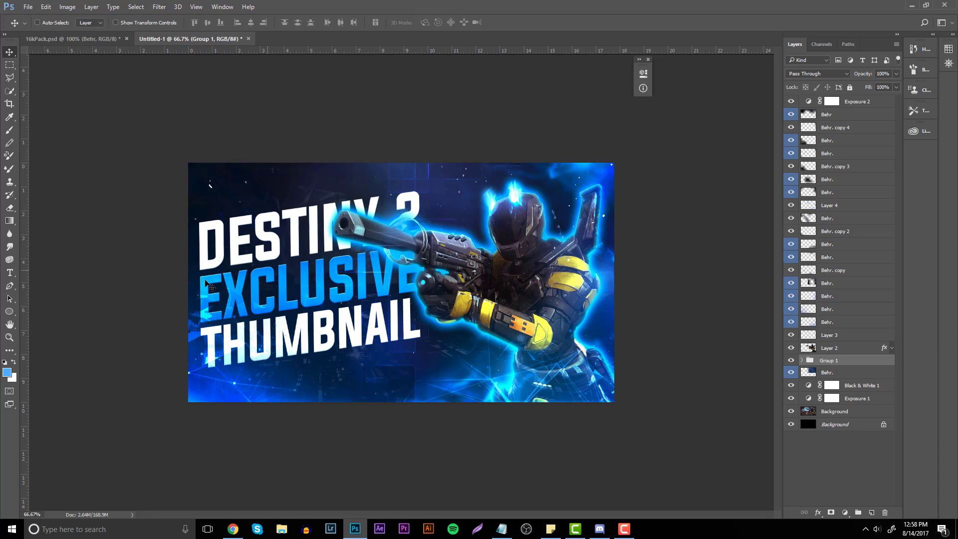
Step: Examine the slanted title against the soldier at several zoom levels and check the text group's contents
left_click(10, 337)
left_click_drag(353, 259, 318, 248)
left_click(318, 249)
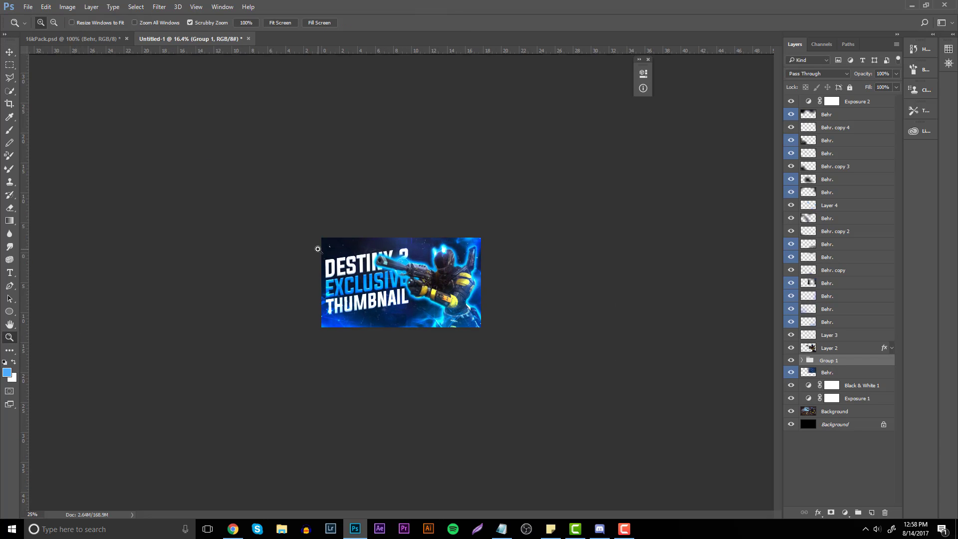
left_click(318, 249)
left_click(400, 252)
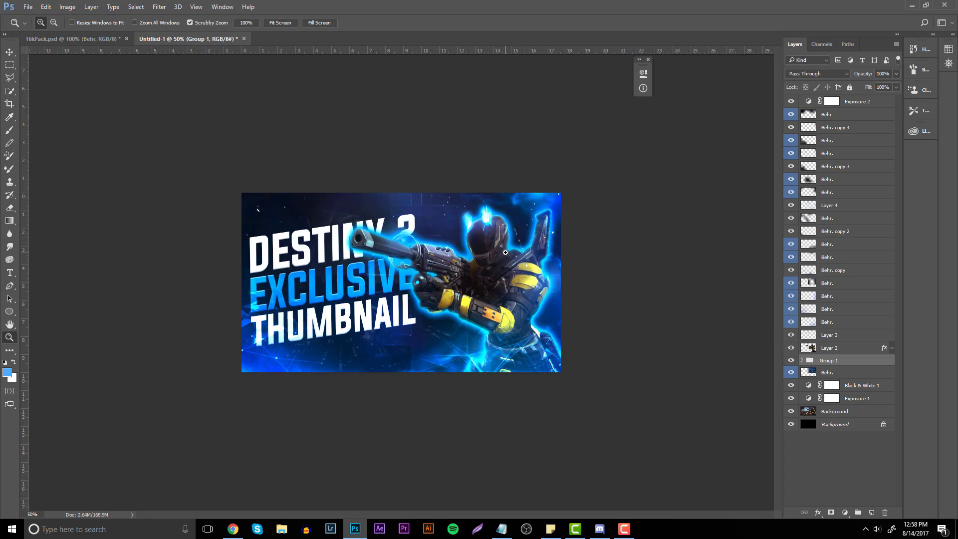
left_click(346, 266)
left_click(313, 210)
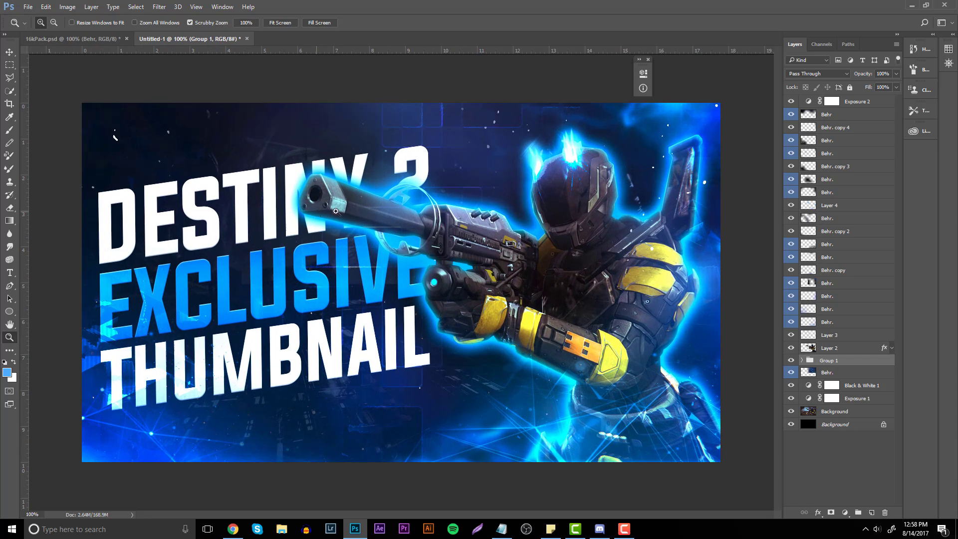
left_click(803, 361)
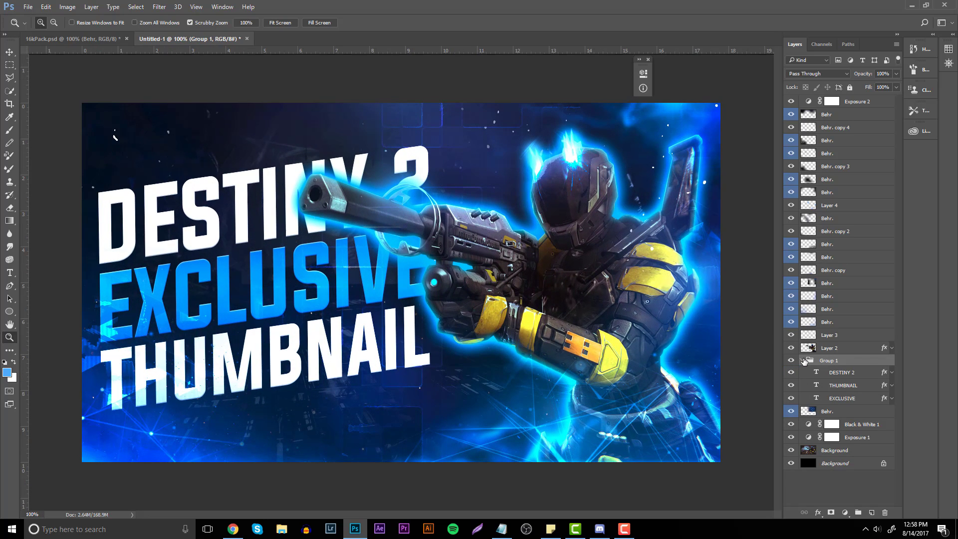
left_click(803, 360)
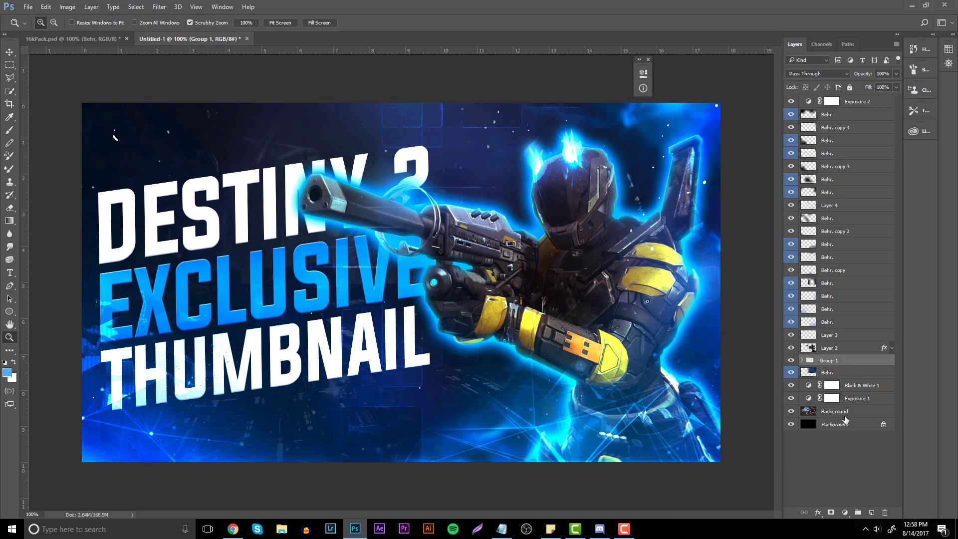
Step: Paint soft black shading on a new layer clipped to the title group, and set that layer's opacity to 53%
left_click(870, 513)
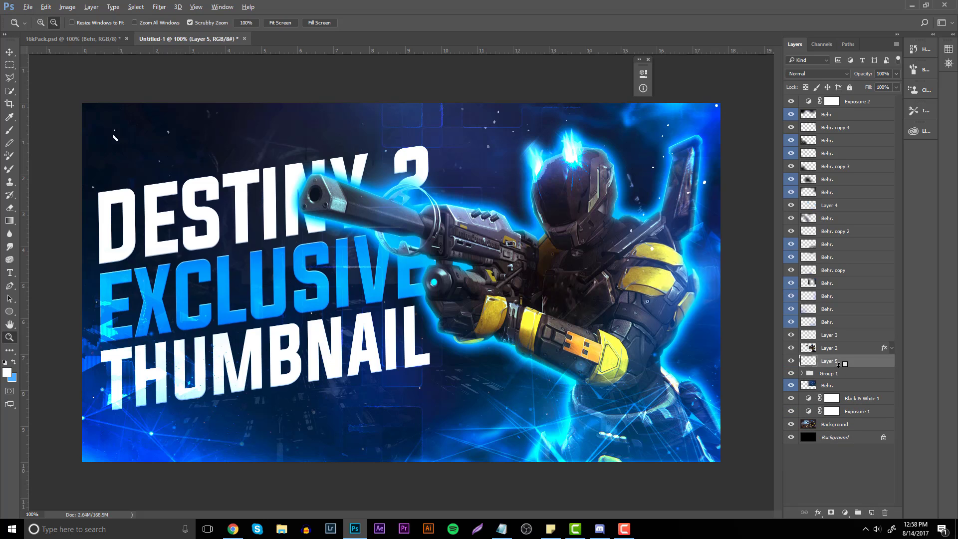
left_click(839, 365, "alt")
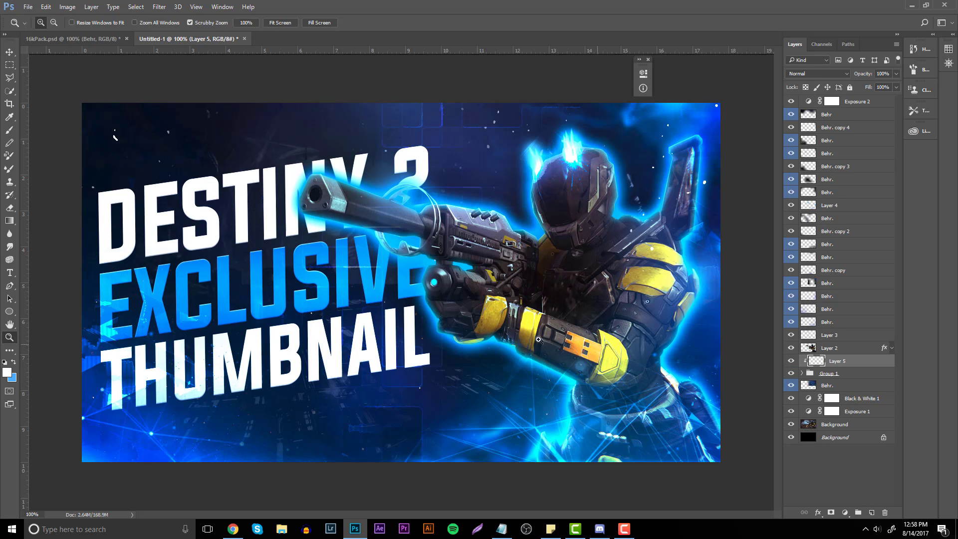
key("b")
left_click(5, 363)
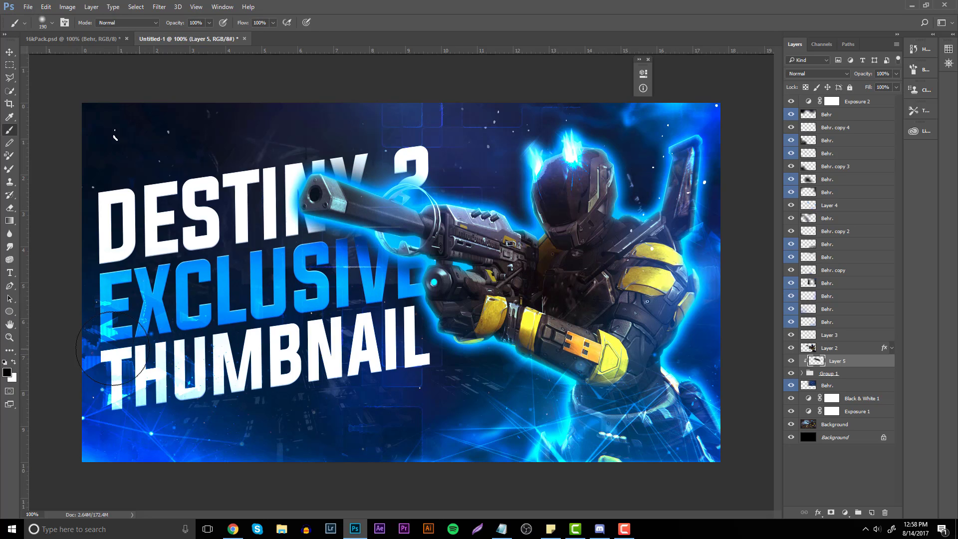
left_click(896, 73)
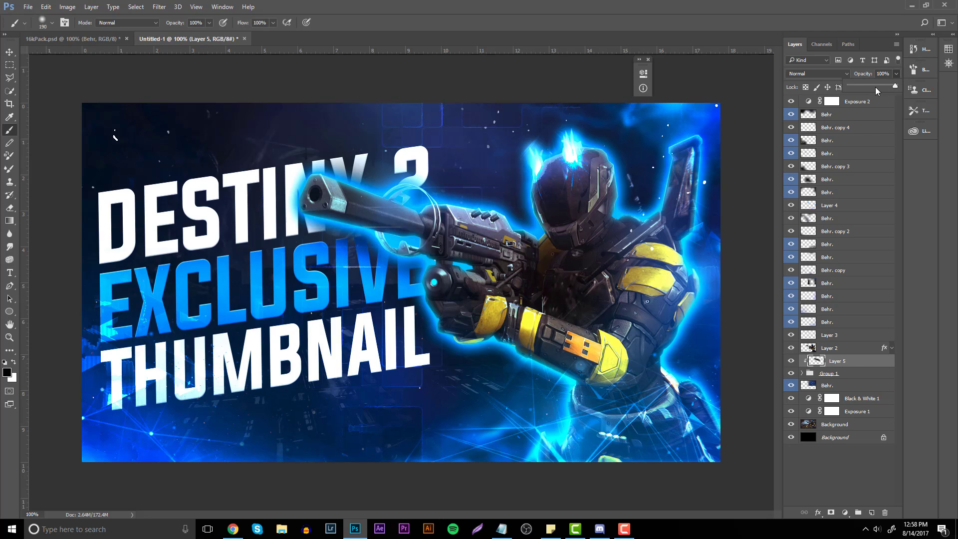
mouse_move(878, 91)
left_mouse_down()
mouse_move(856, 91)
mouse_move(874, 93)
left_mouse_up()
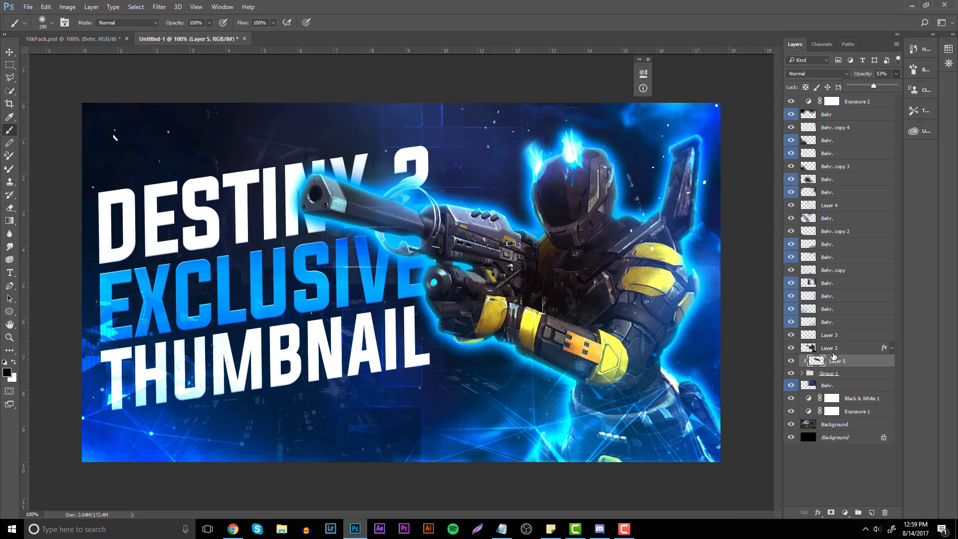
Step: Check individual stock and effect layers by hiding and reshowing them to find which ones brighten the title area
left_click(791, 333)
left_click(792, 334)
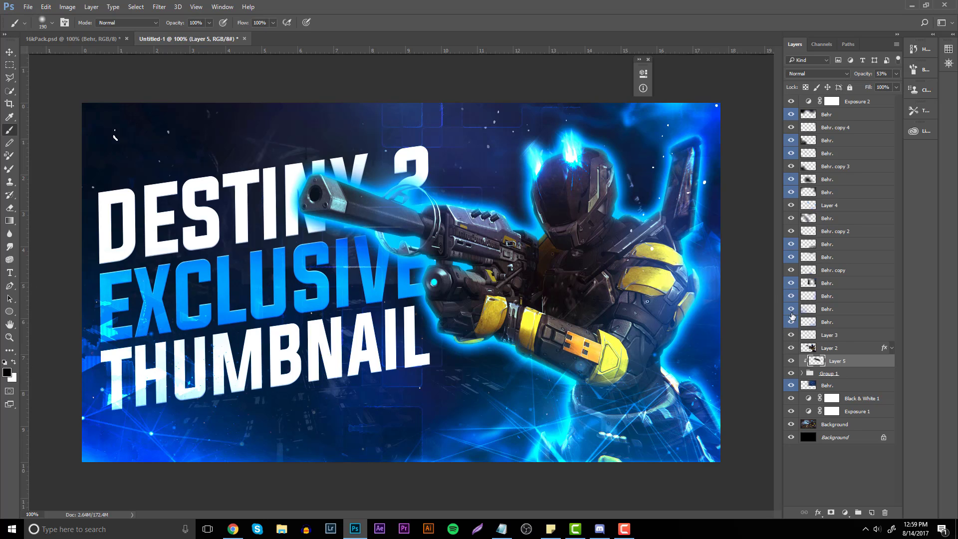
left_click(792, 284)
left_click(791, 284)
left_click(791, 270)
left_click(790, 270)
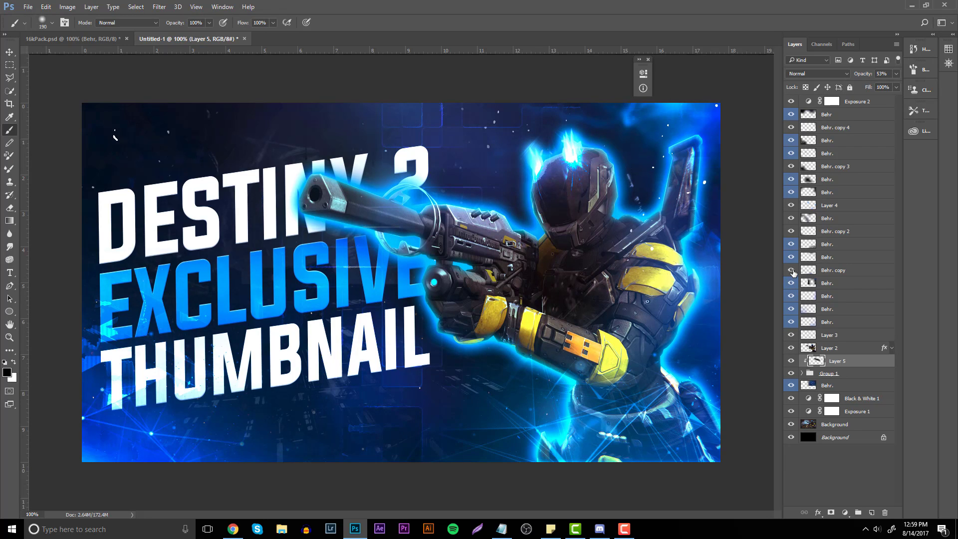
left_click(790, 244)
left_click(789, 245)
left_click(791, 219)
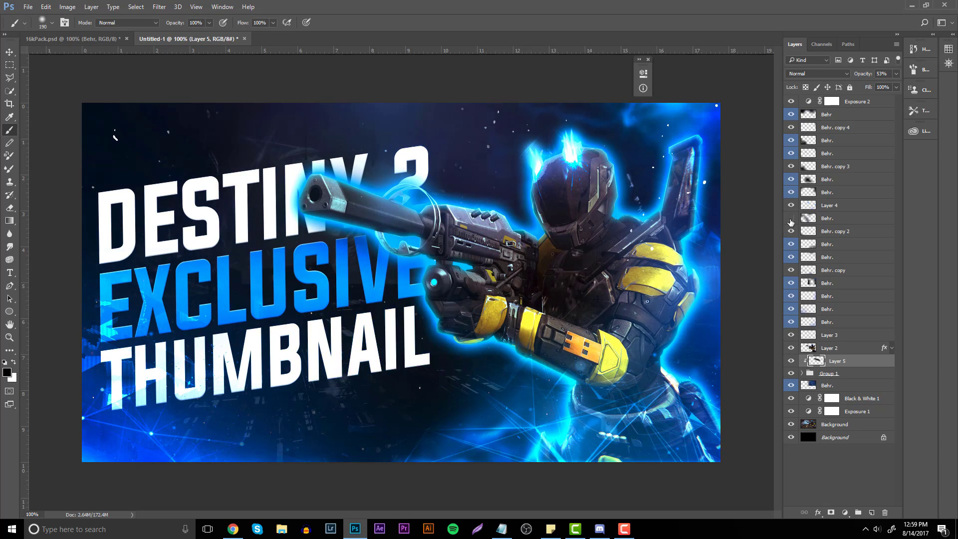
left_click(791, 219)
left_click(791, 115)
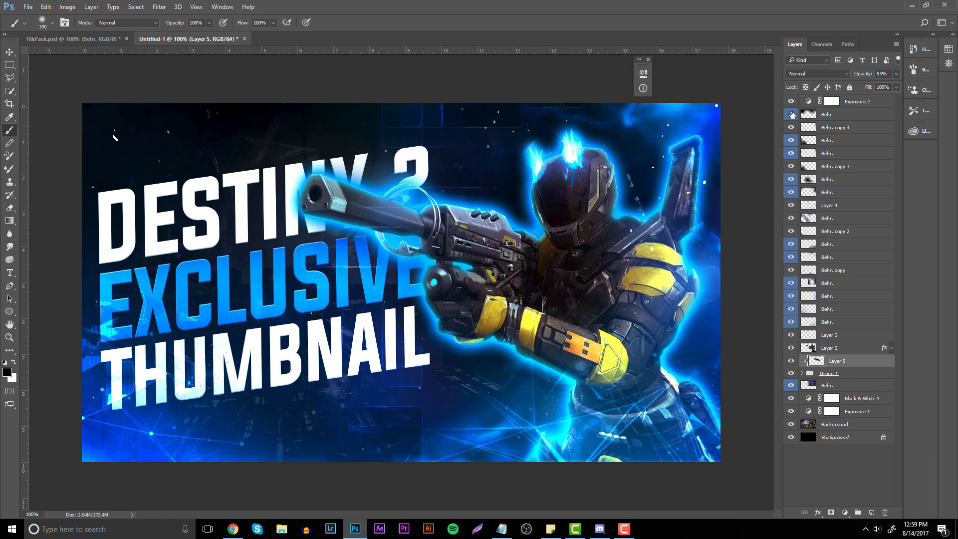
left_click(790, 114)
left_click(790, 127)
left_click(791, 128)
Step: Erase the glow covering the title on the Color Dodge "Behr." layer beneath "Behr. copy 4" with a large soft eraser
left_click(791, 140)
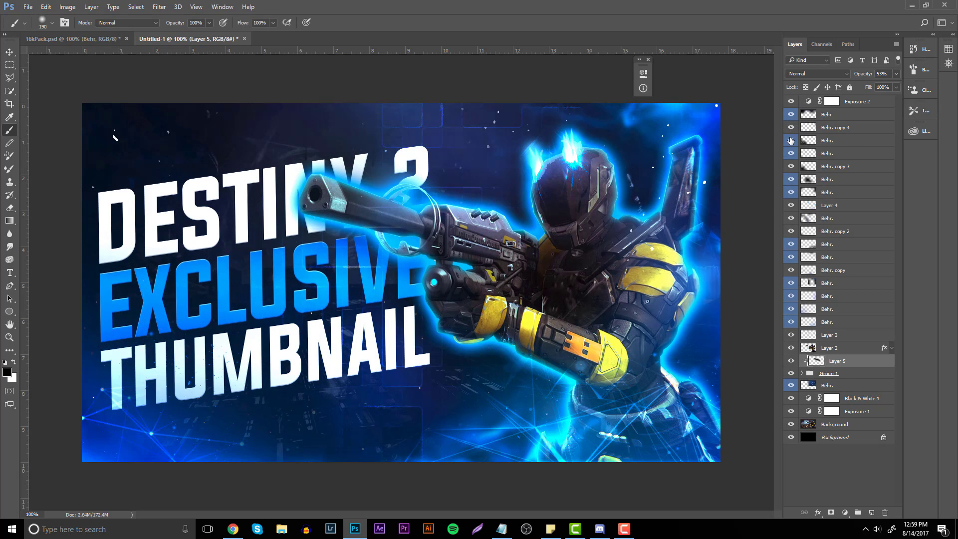
left_click(790, 140)
left_click(828, 140)
key("r")
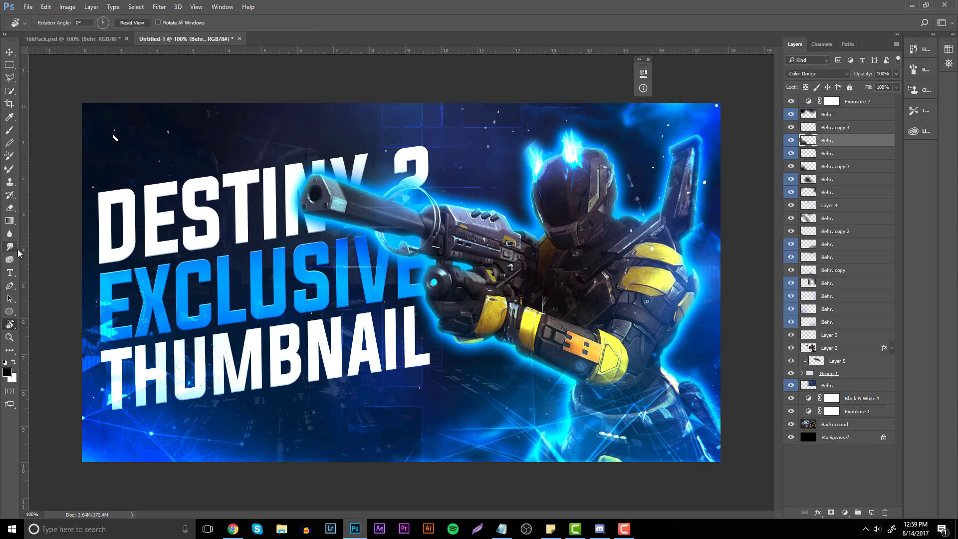
key("e")
mouse_move(187, 331)
left_mouse_down()
mouse_move(199, 337)
mouse_move(207, 315)
mouse_move(182, 361)
mouse_move(311, 330)
left_mouse_up()
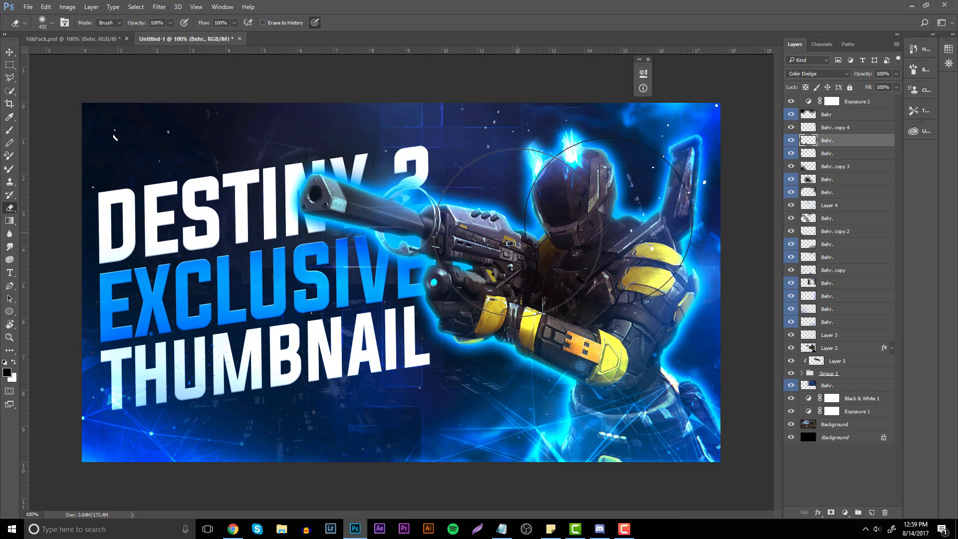
Step: Erase the Linear Dodge (Add) "Behr." layer below Layer 4 where it overlaps the title text
left_click(792, 153)
left_click(792, 153)
left_click(788, 167)
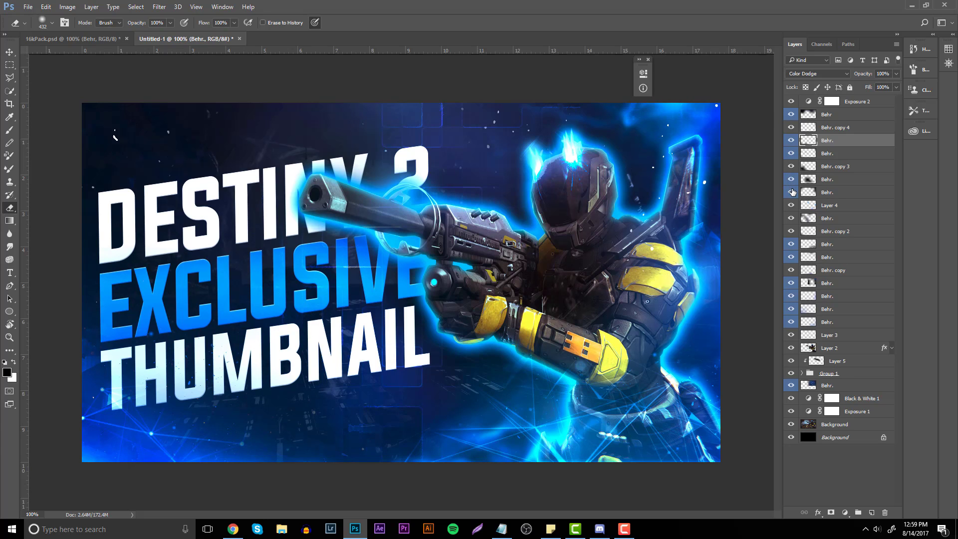
left_click(792, 218)
left_click(808, 218)
left_click(791, 218)
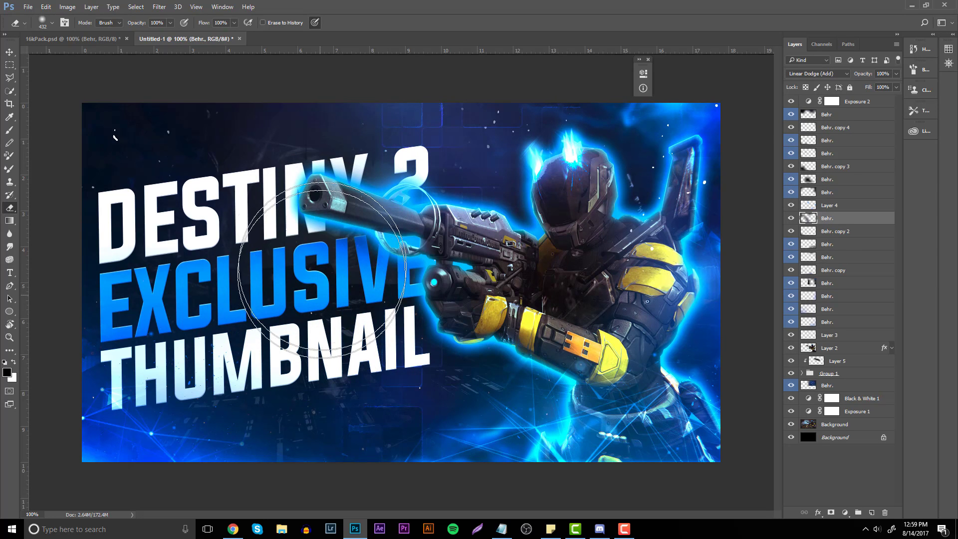
left_click_drag(322, 274, 338, 349)
Step: Paint soft black shading behind the title lines on a new layer directly below the title group
left_click(832, 389)
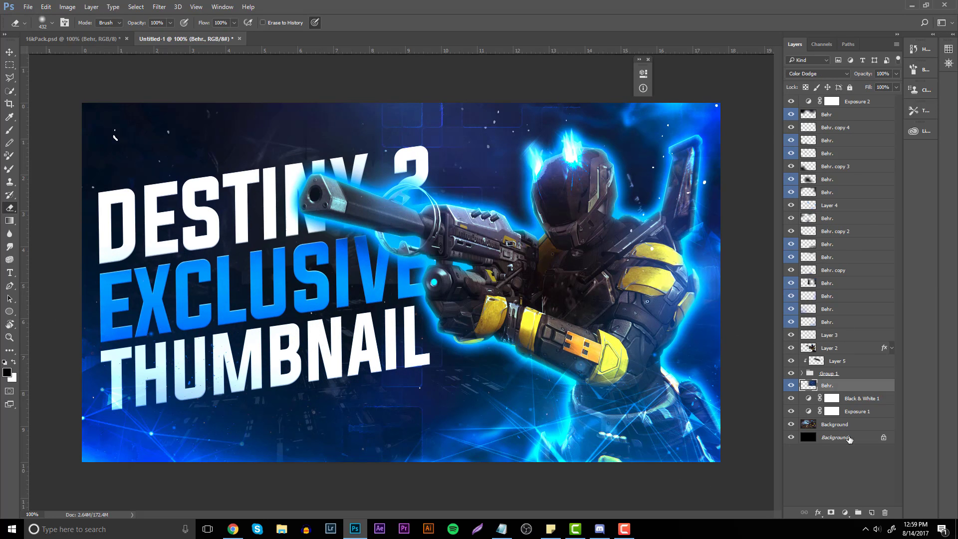
left_click(872, 512)
key("b")
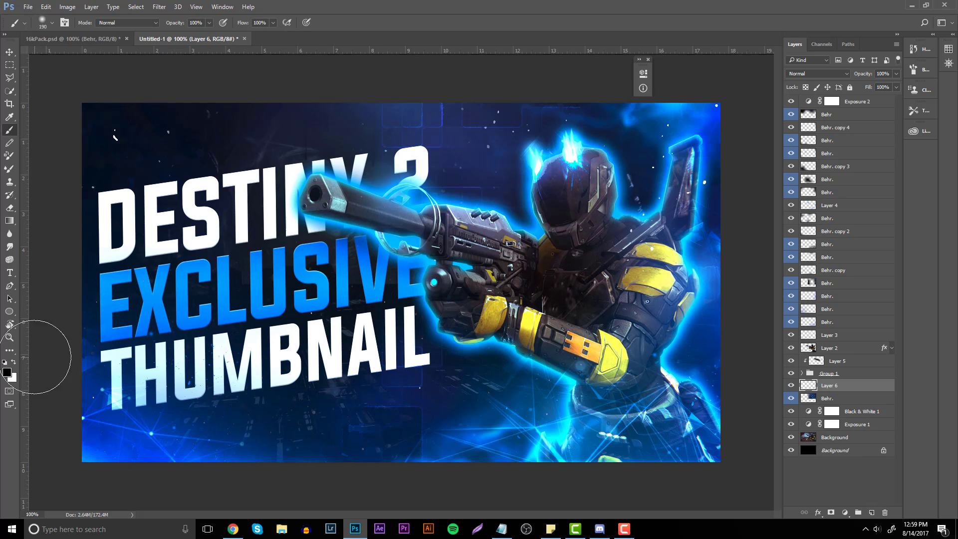
left_click_drag(142, 317, 328, 267)
left_click_drag(122, 238, 407, 183)
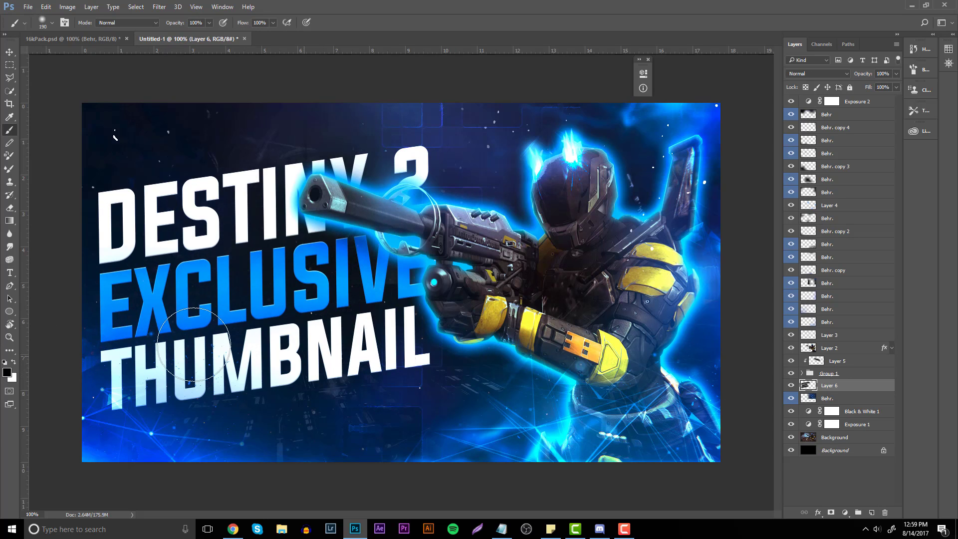
Step: Convert the locked background into a normal layer and group all the layers together
left_click(9, 337)
left_click_drag(419, 234, 609, 199)
double_click(841, 457)
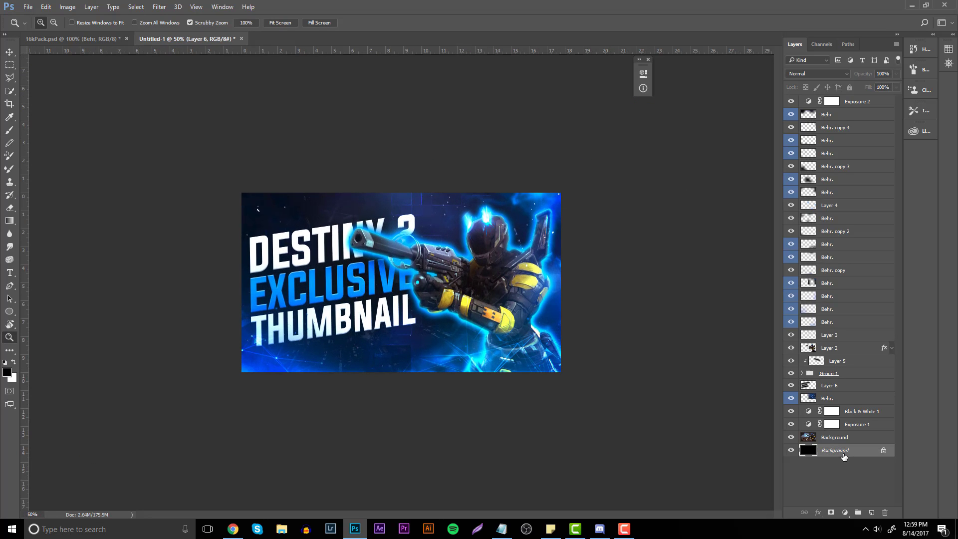
left_click(569, 172)
left_click(860, 103, "shift")
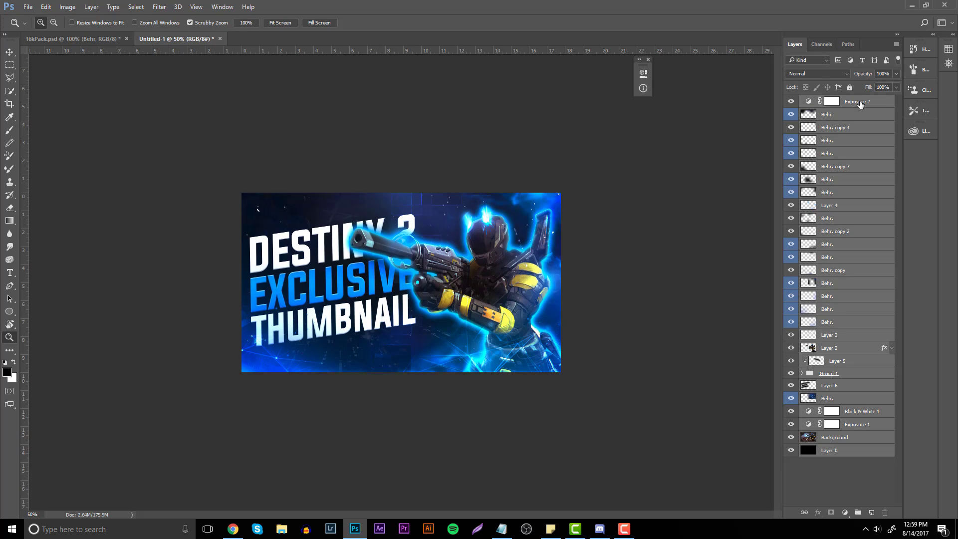
key("ctrl+g")
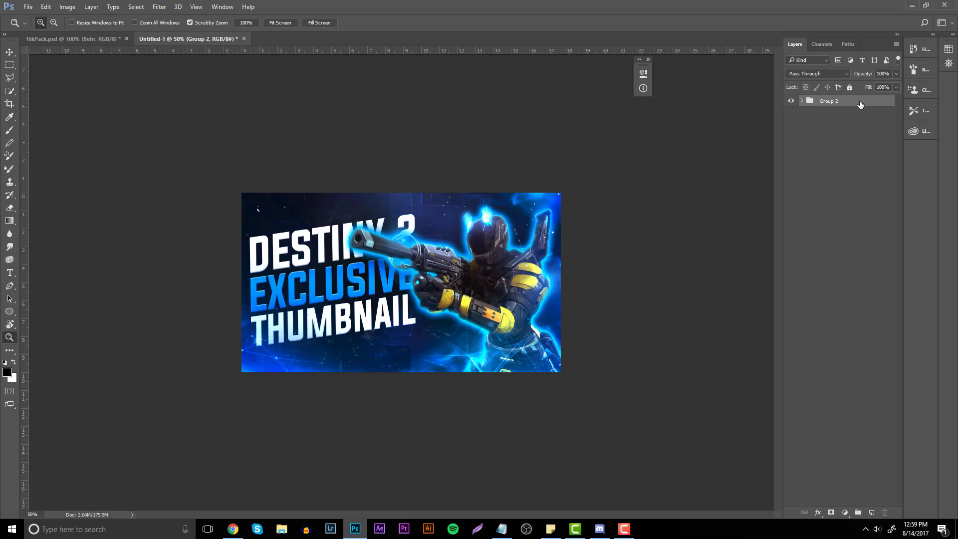
Step: Merge a duplicate of the full layer group into a single layer trimmed to the canvas, deleting the untrimmed merged copy
key("ctrl+j")
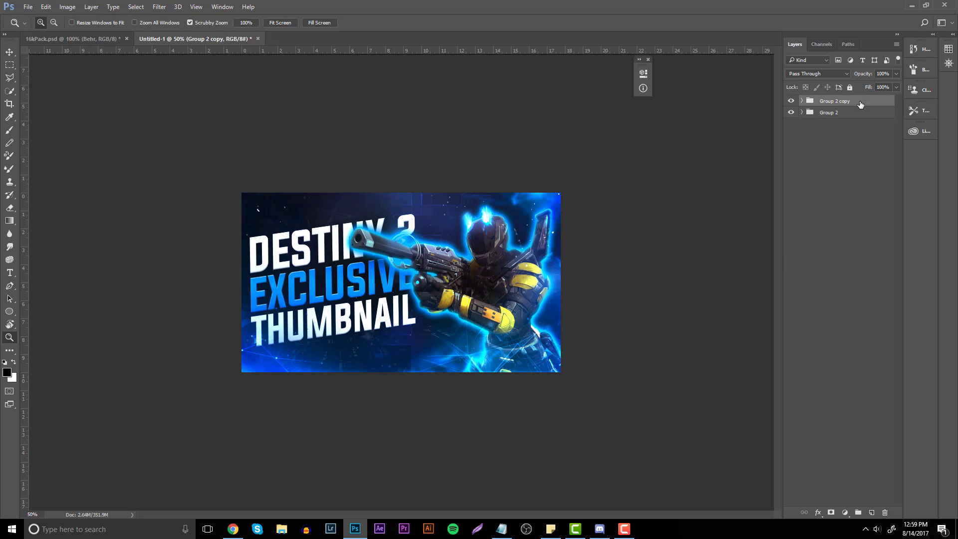
key("ctrl+e")
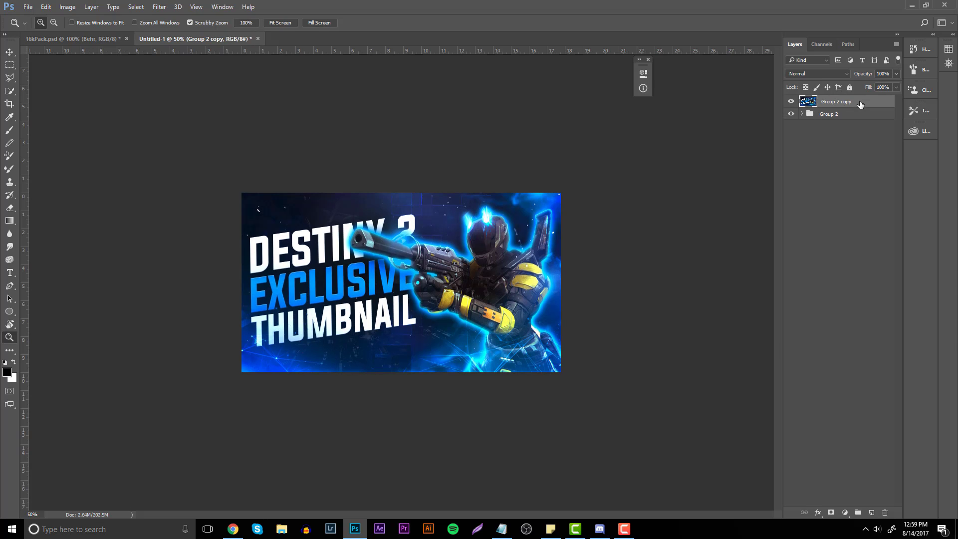
left_click(9, 65)
left_click_drag(219, 181, 732, 432)
key("ctrl+j")
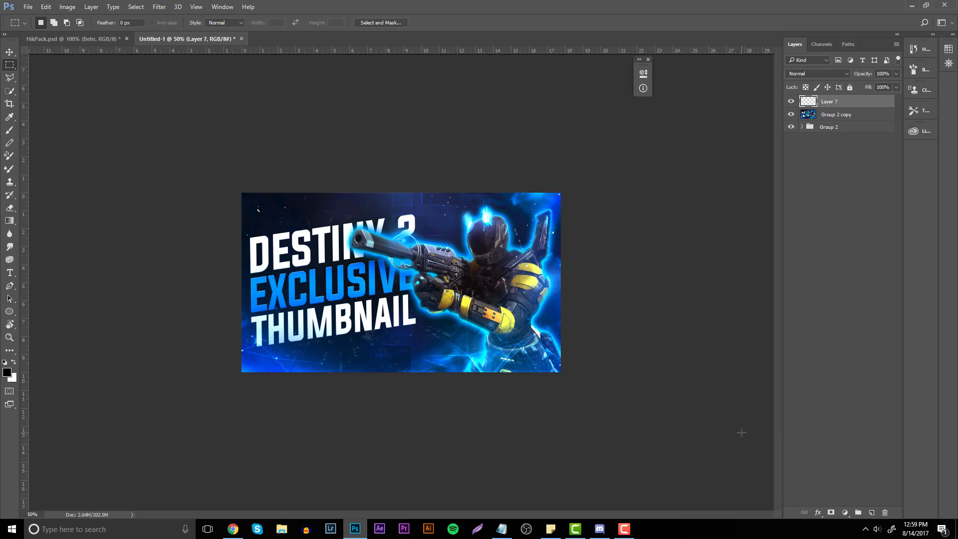
left_click(832, 118)
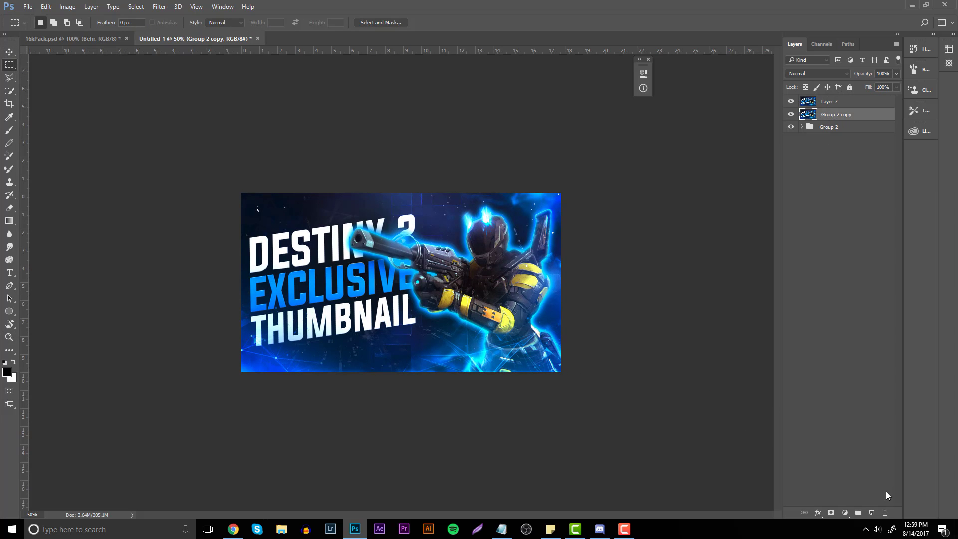
left_click(884, 513)
left_click(438, 200)
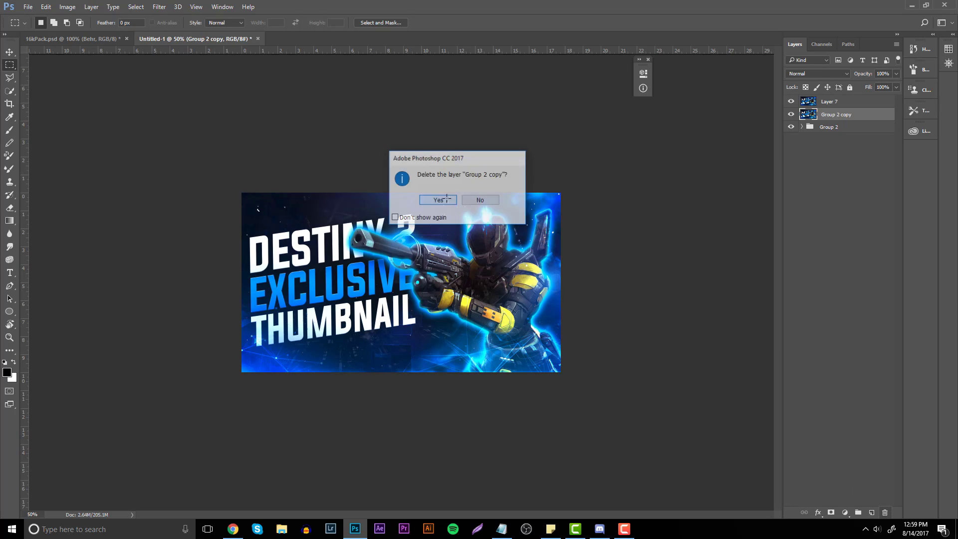
Step: Rename the trimmed merged layer "Base" and duplicate it
double_click(832, 103)
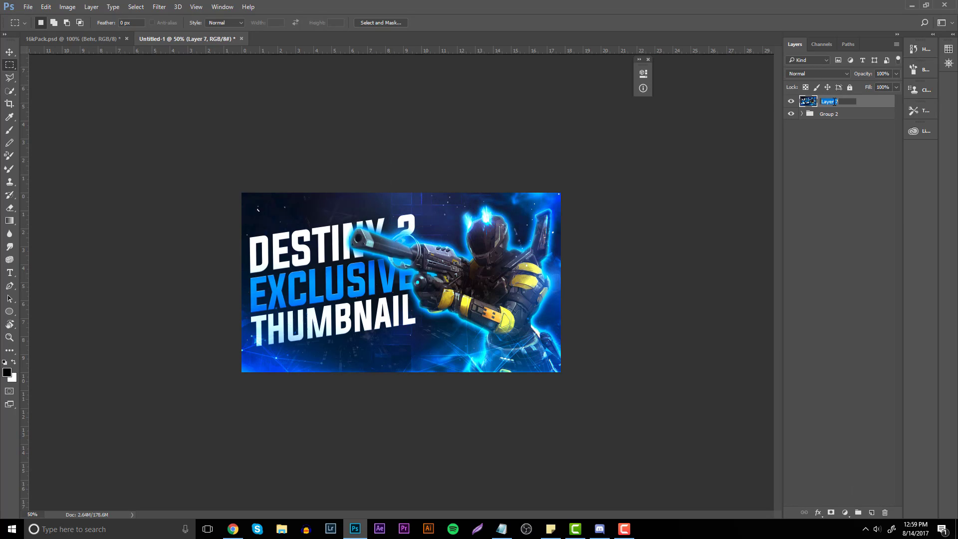
type("Base")
key("Return")
key("ctrl+j")
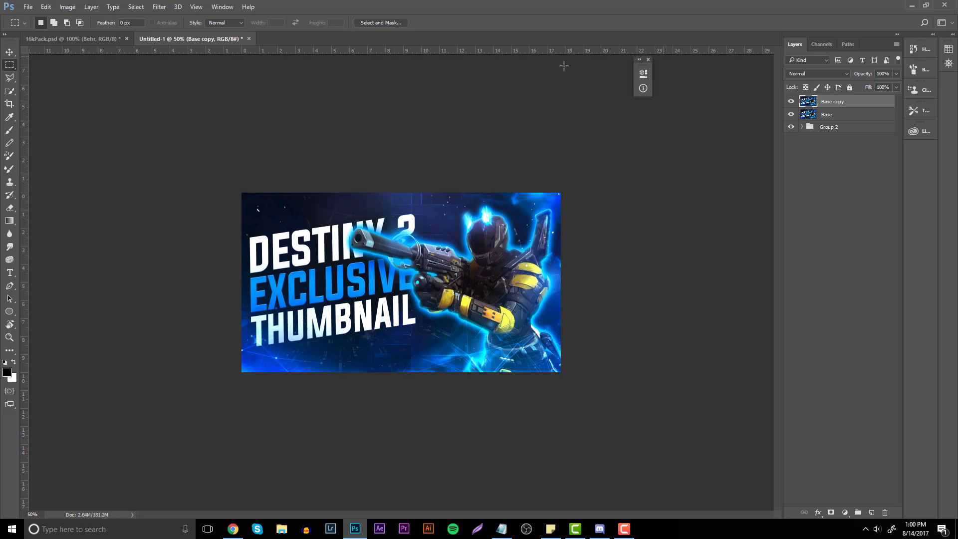
Step: Open the Base copy in the Magic Bullet PhotoLooks filter and start a new look
left_click(159, 6)
mouse_move(192, 216)
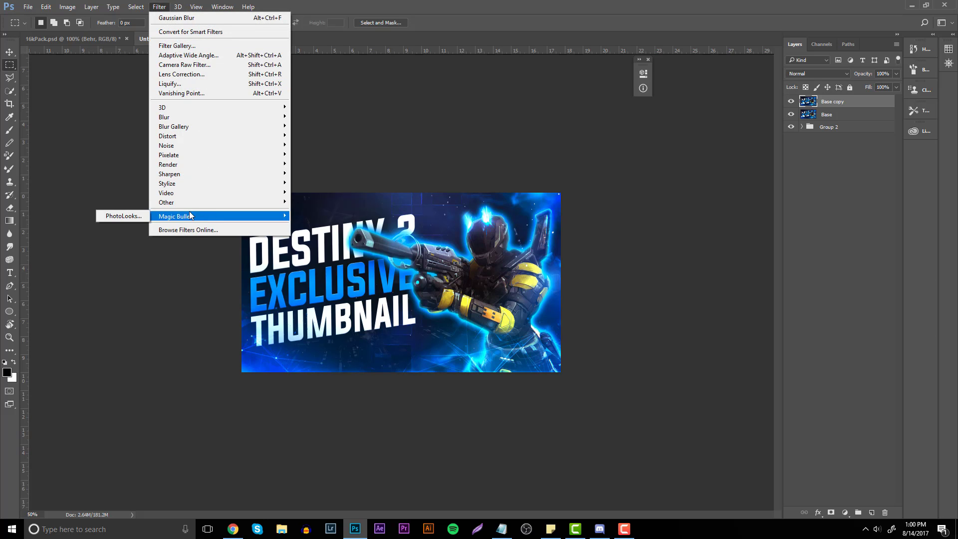
left_click(125, 216)
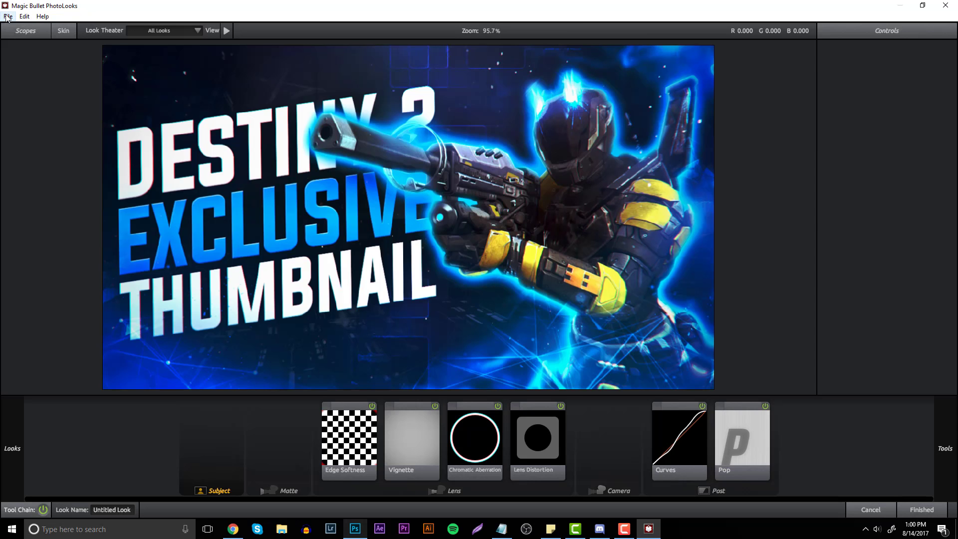
left_click(8, 17)
left_click(20, 26)
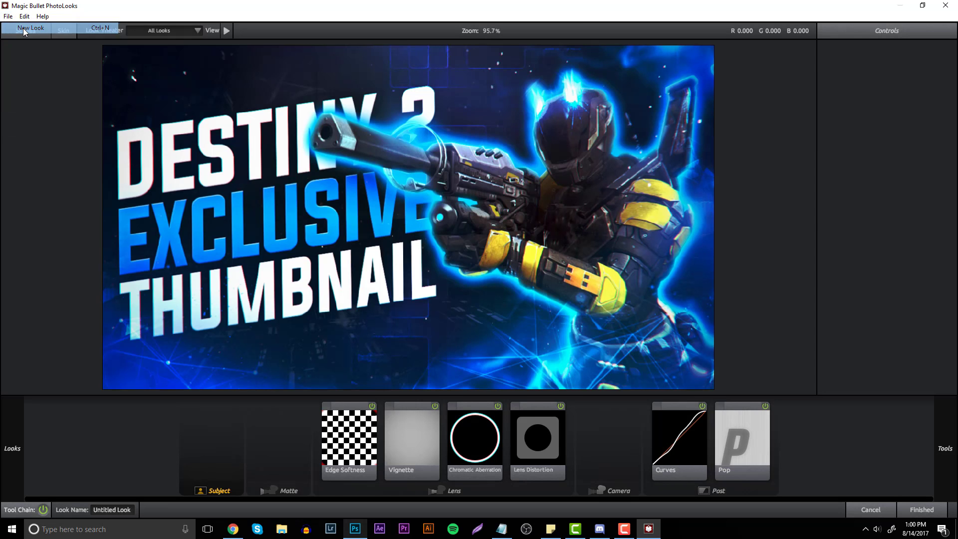
Step: Add a Curves tool to the Post stage and bend the RGB curve to raise the highlights and adjust the shadows
mouse_move(945, 448)
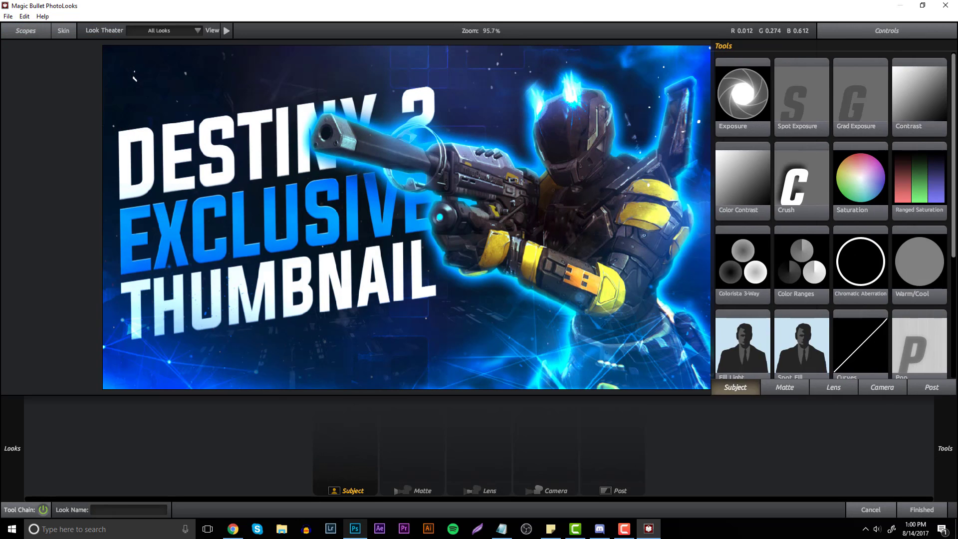
left_click(931, 387)
left_click_drag(860, 345, 613, 439)
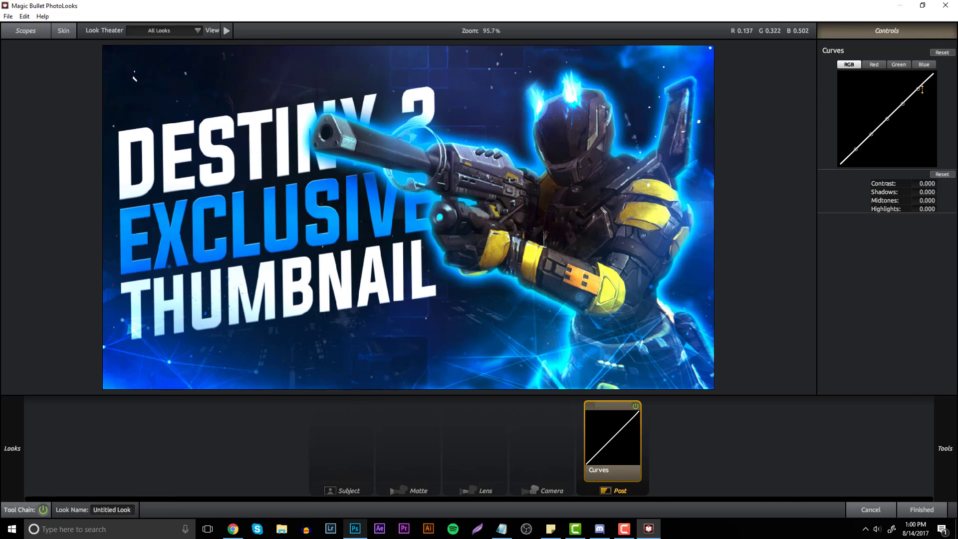
left_click_drag(922, 89, 855, 152)
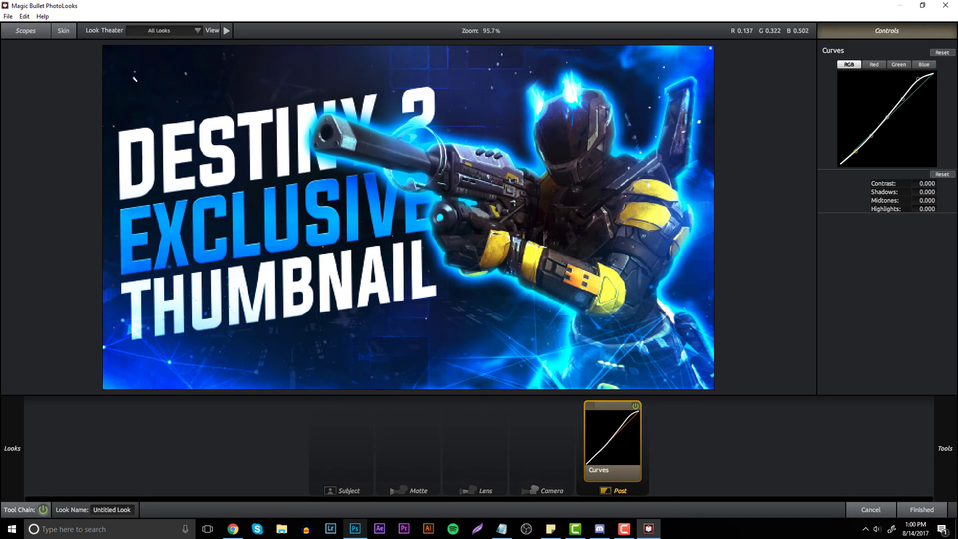
Step: Add Edge Softness to the Lens stage and widen its inner circle so only the image's outer edges blur
mouse_move(944, 441)
left_click(885, 389)
left_click(842, 385)
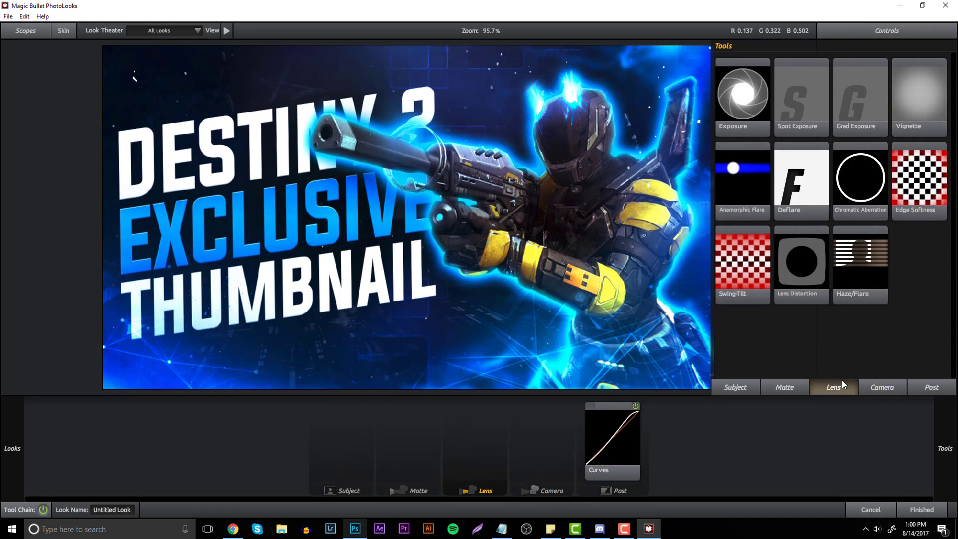
left_click_drag(902, 209, 474, 439)
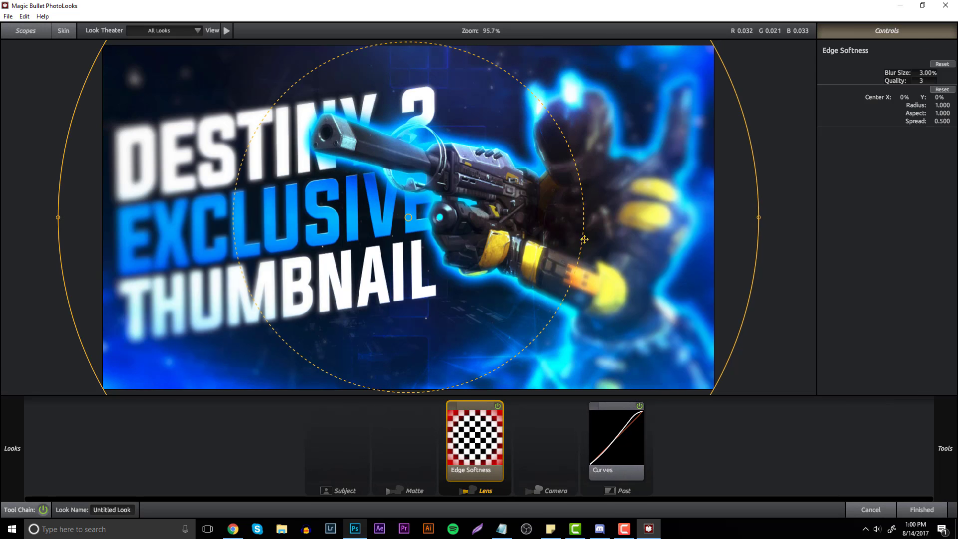
left_click_drag(695, 256, 733, 260)
Step: Add a Vignette and a Lens Distortion to the Lens stage, adjusting them around the image's edges
mouse_move(954, 209)
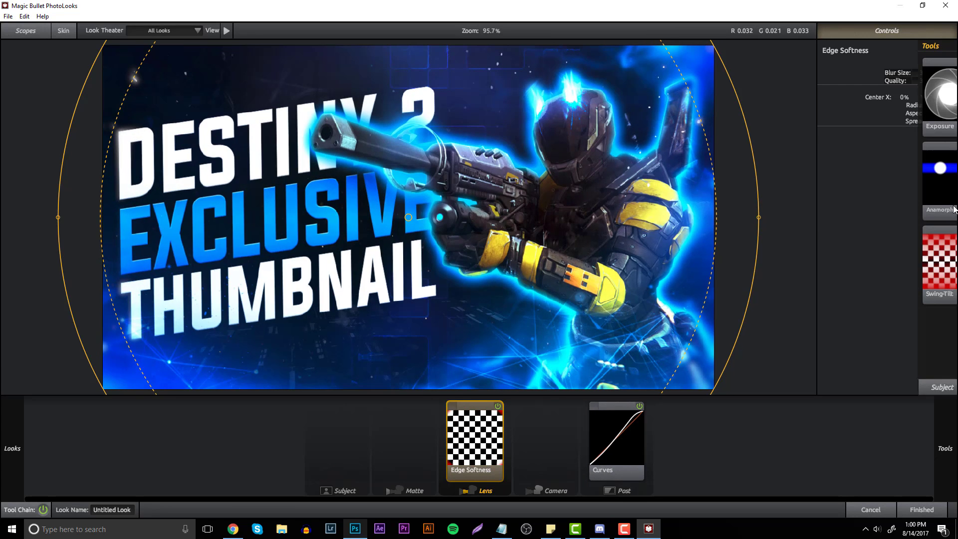
left_click_drag(894, 123, 441, 225)
scroll(612, 228, "down", 2)
mouse_move(954, 300)
left_click_drag(525, 242, 614, 269)
Step: Add a Pop tool to the Post stage and set its Pop amount to +69%
mouse_move(955, 339)
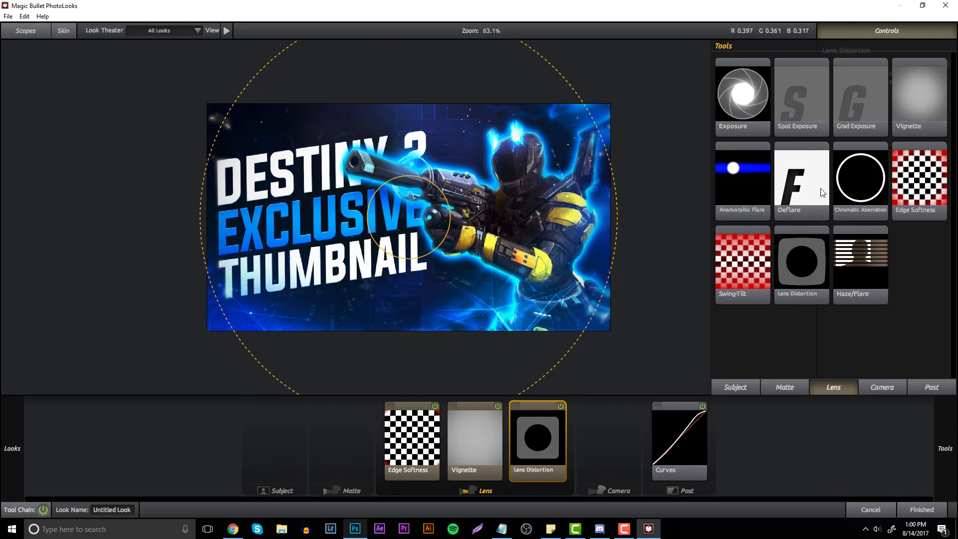
left_click(784, 387)
left_click(738, 388)
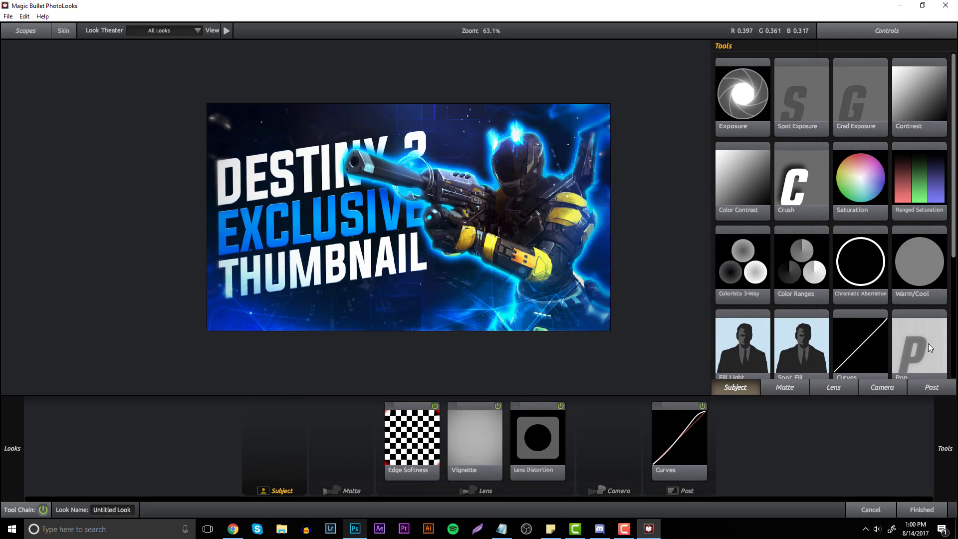
left_click_drag(928, 343, 560, 224)
left_click_drag(924, 78, 927, 116)
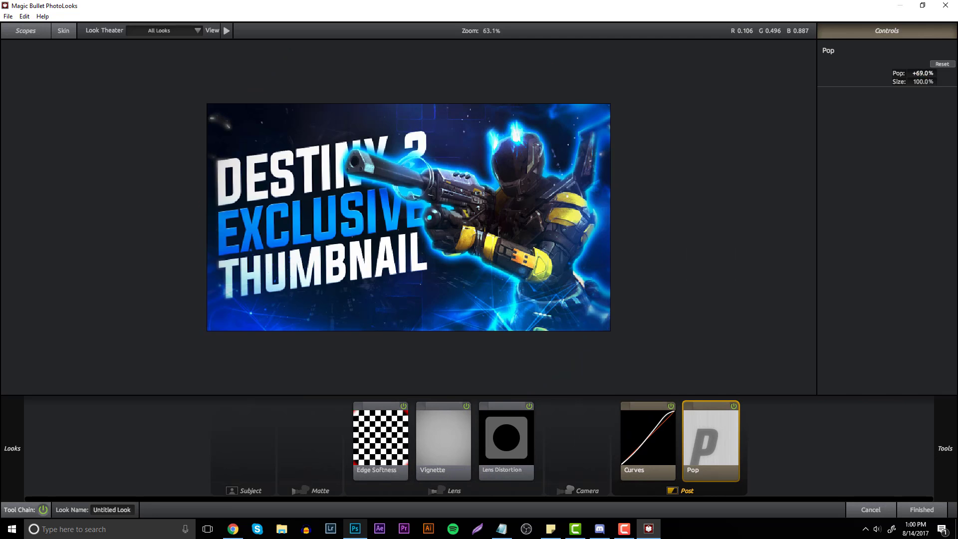
mouse_move(957, 120)
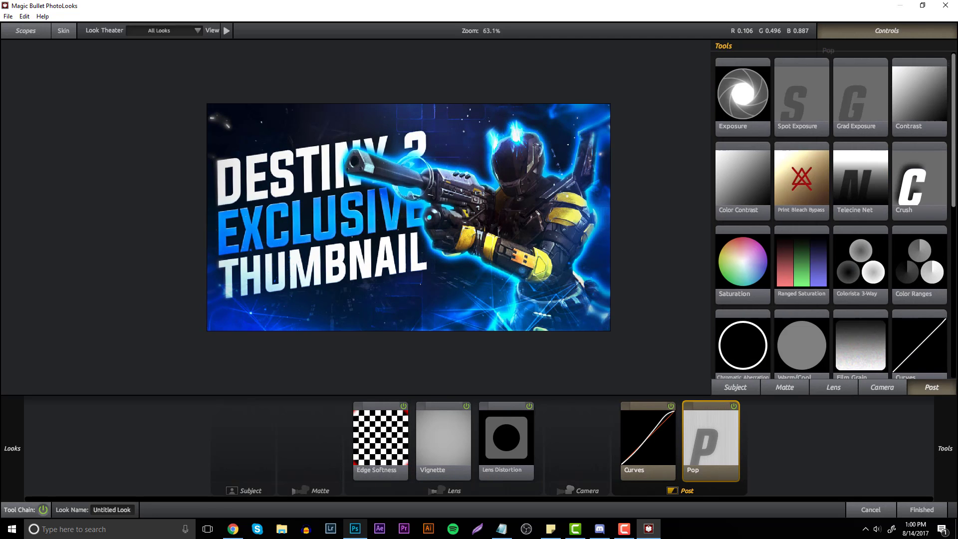
Step: Add Chromatic Aberration to the Subject stage, adjust its colour offset, and apply the finished look to the Base copy layer
left_click(744, 384)
left_click_drag(798, 267, 250, 434)
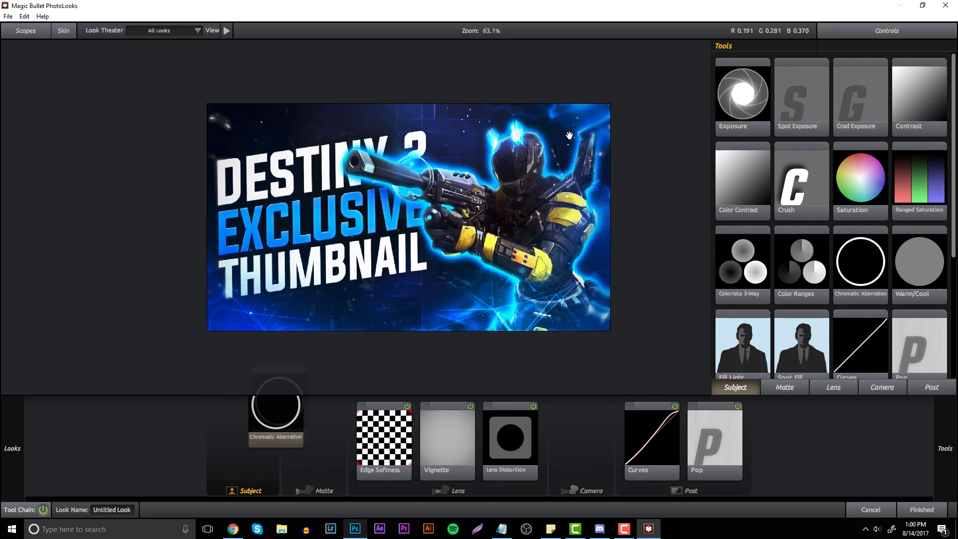
left_click_drag(924, 75, 918, 100)
left_click(914, 506)
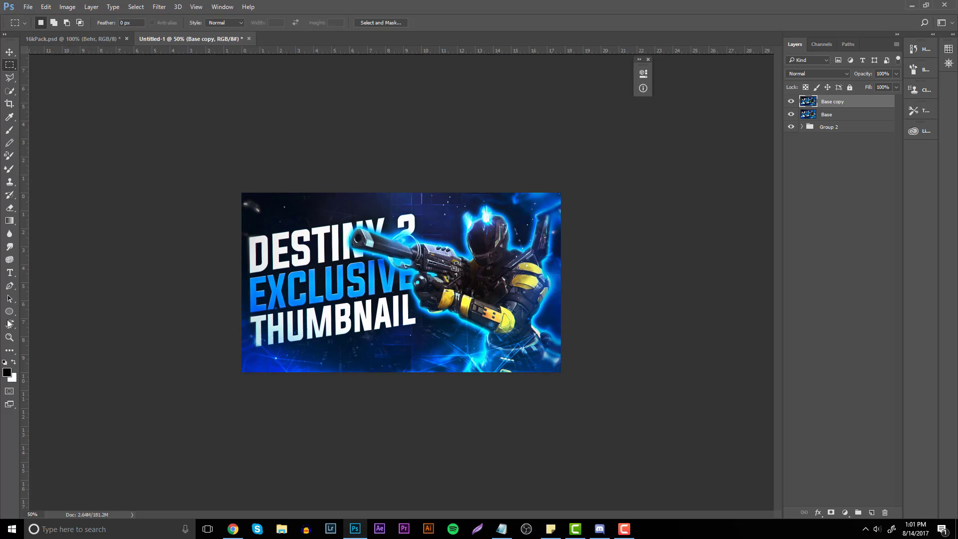
Step: Compare the graded Base copy with the layer beneath, and erase its grading over the soldier with a large soft Eraser
left_click(9, 338)
left_click(727, 88)
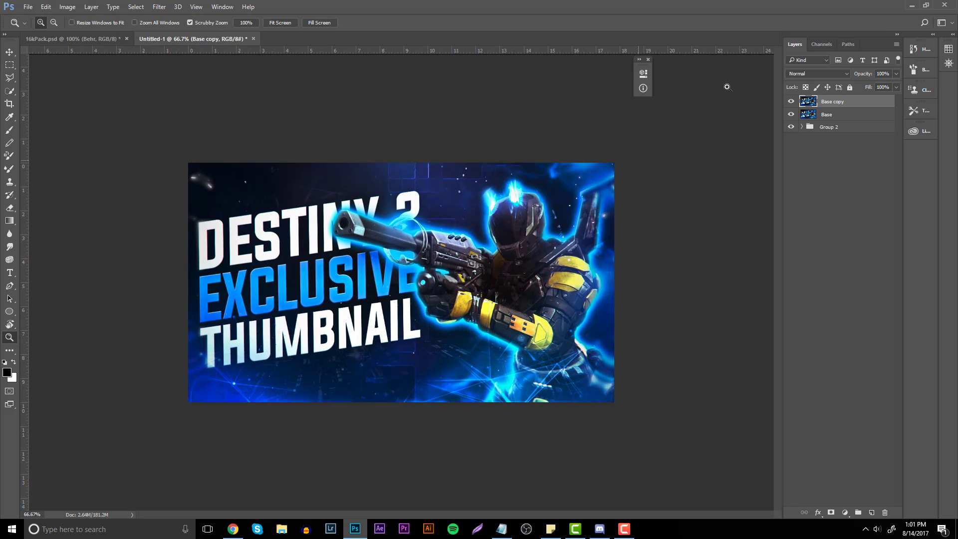
left_click(791, 101)
left_click(790, 101)
key("r")
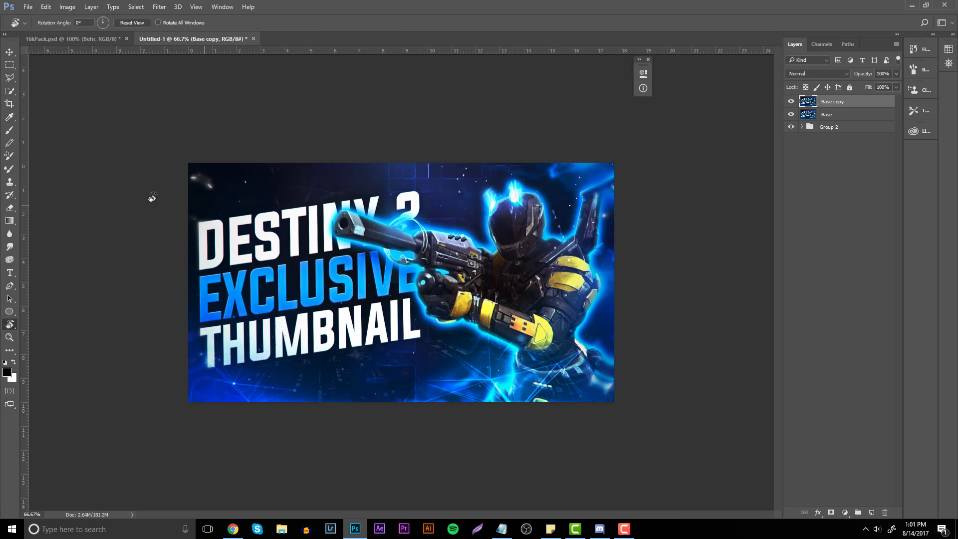
key("e")
mouse_move(503, 230)
left_mouse_down()
mouse_move(529, 276)
mouse_move(548, 350)
left_mouse_up()
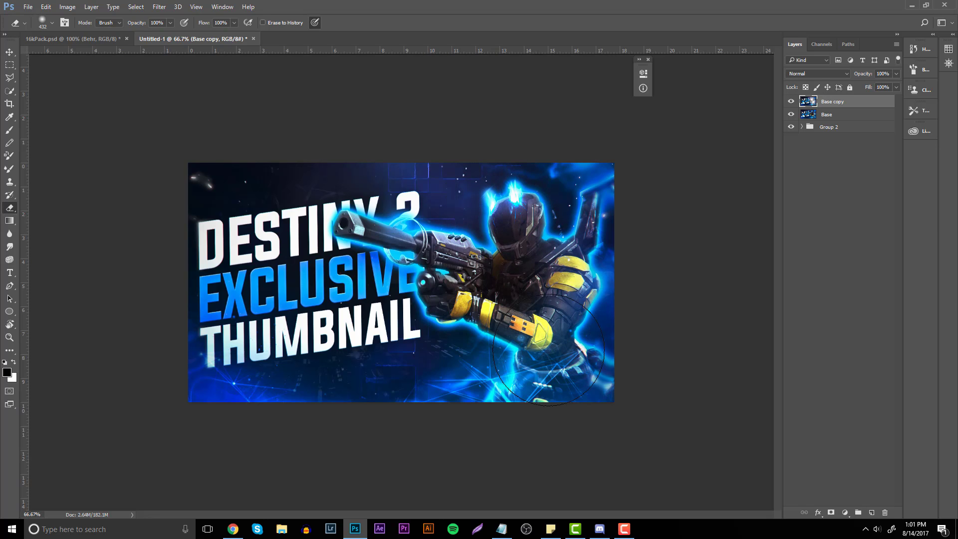
key("ctrl+z")
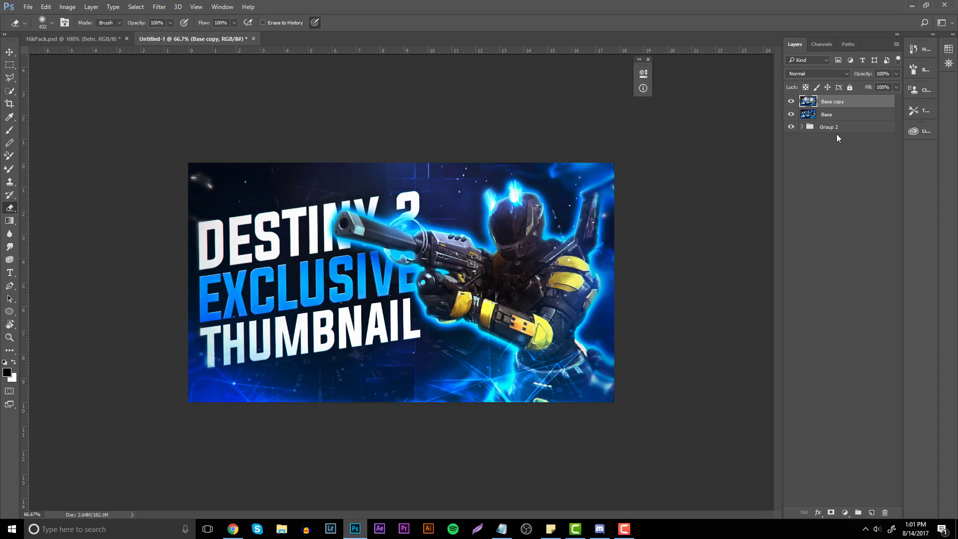
Step: Merge the Base copy and Base layers into one and duplicate the merged layer
left_click(837, 114, "shift")
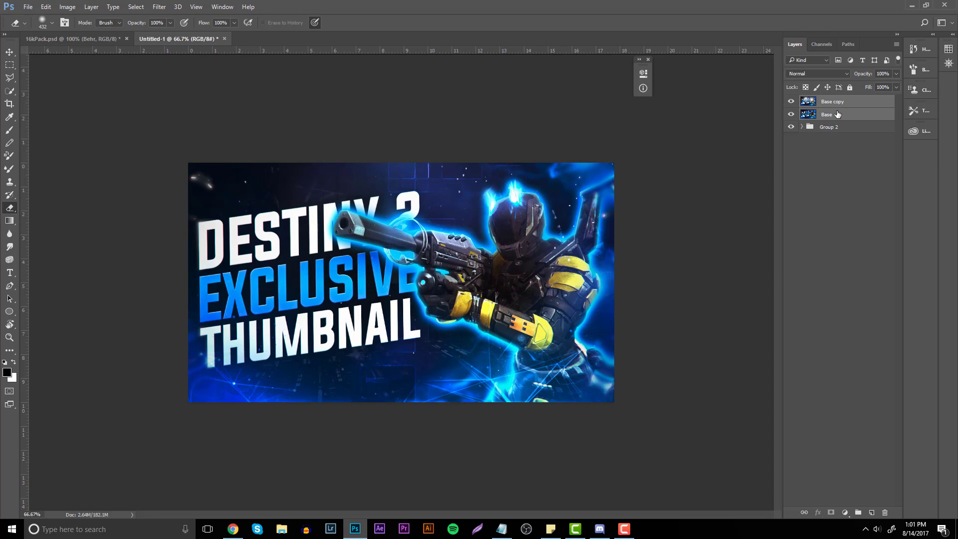
key("ctrl+e")
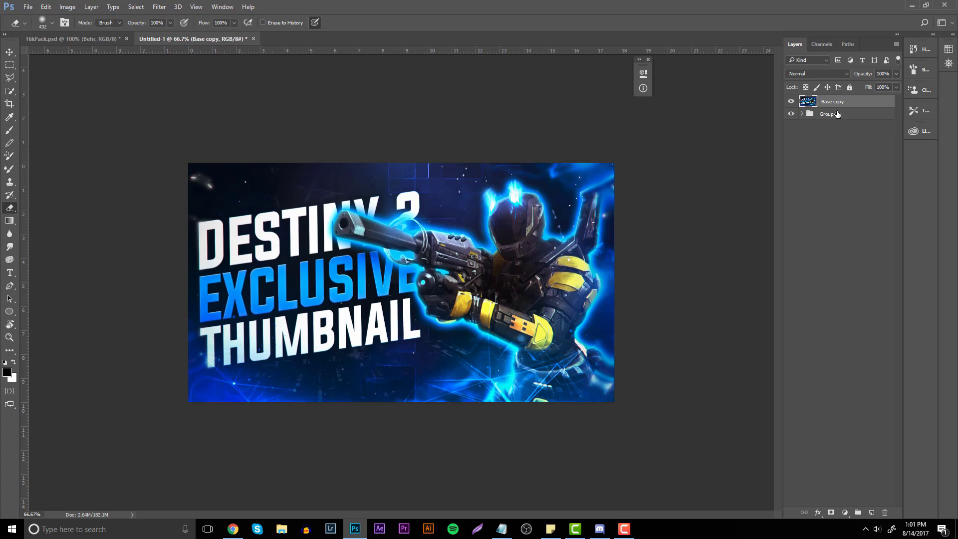
key("ctrl+j")
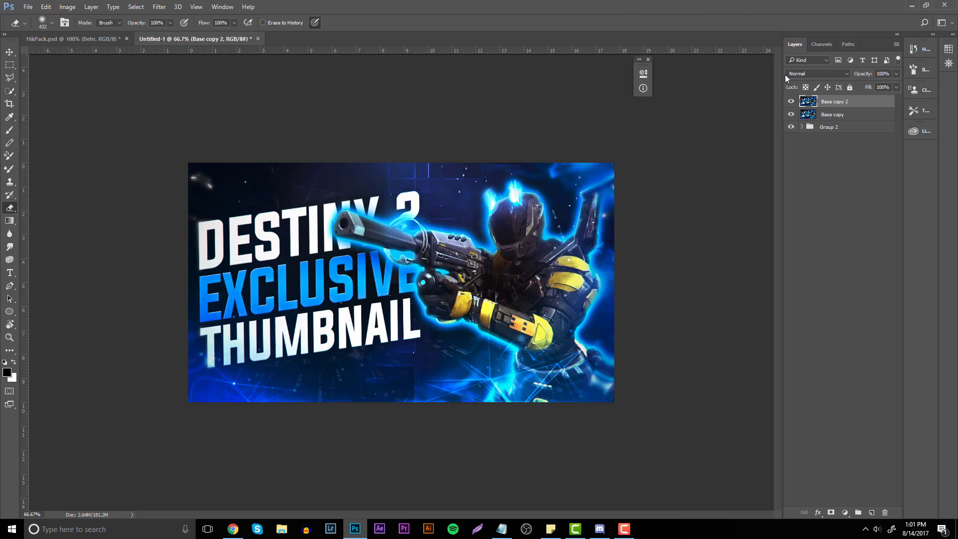
Step: Apply a Gaussian Blur with a 2.2-pixel radius to the Base copy 2 layer
left_click(159, 7)
left_click(145, 156)
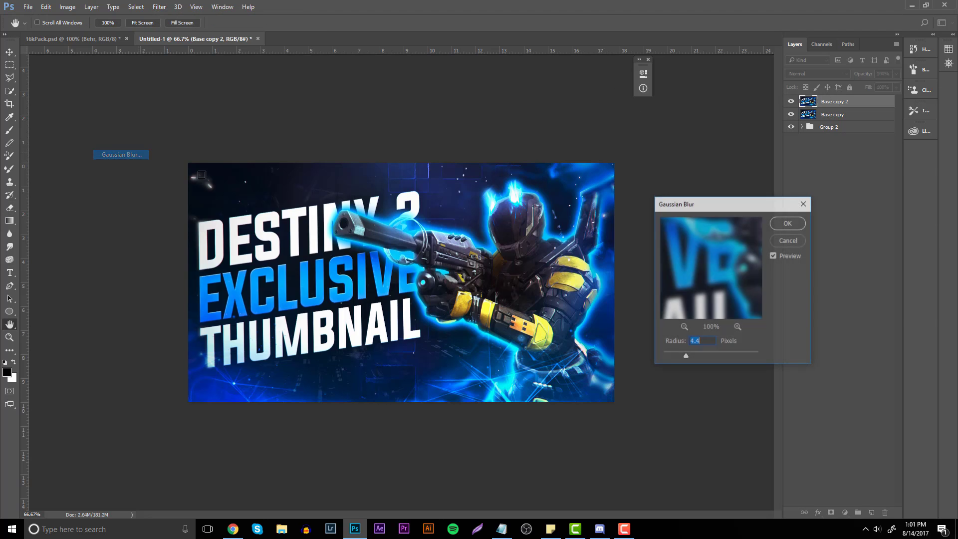
left_click_drag(684, 353, 674, 357)
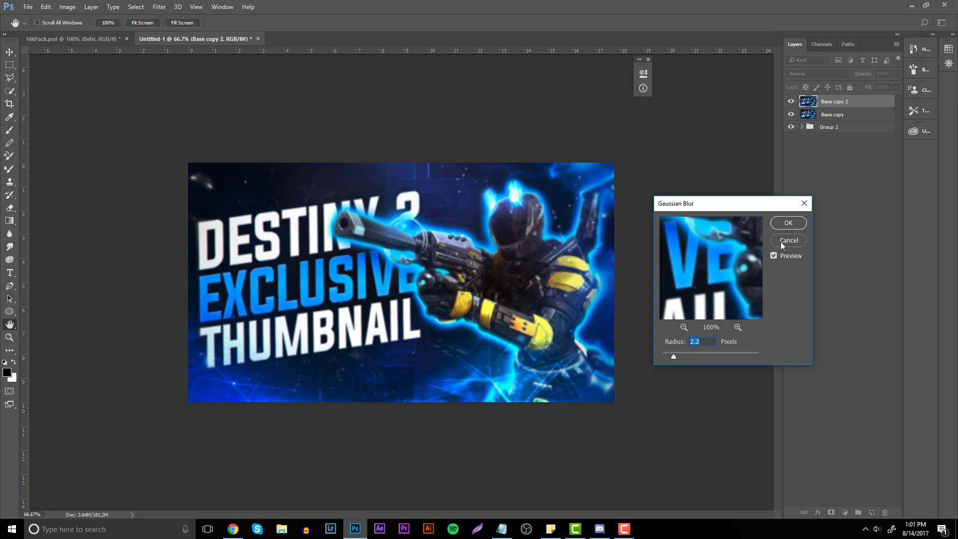
left_click(788, 223)
Step: Erase the blurred Base copy 2 layer over the title text and the soldier with the large soft Eraser
key("r")
mouse_move(280, 237)
left_mouse_down()
mouse_move(246, 247)
mouse_move(264, 246)
left_mouse_up()
key("e")
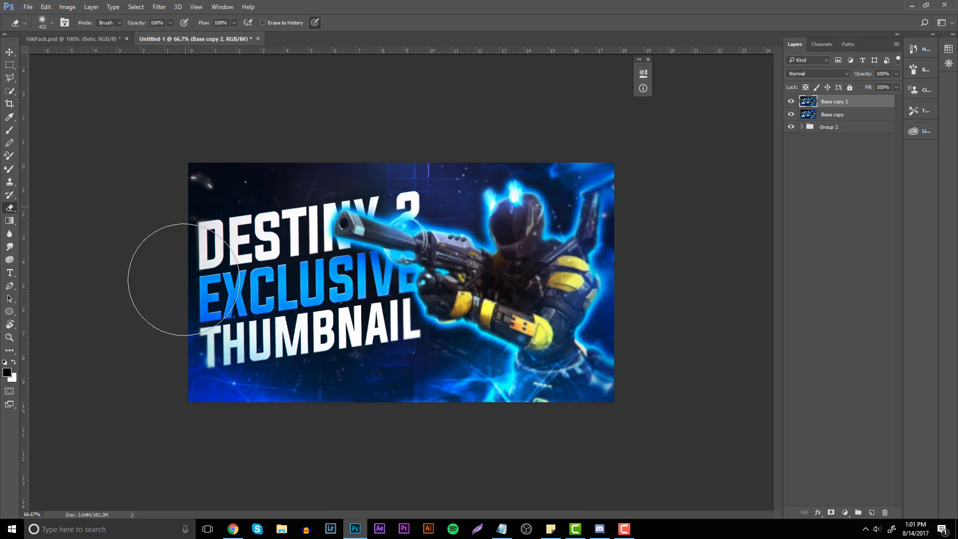
mouse_move(351, 382)
left_mouse_down()
mouse_move(642, 344)
mouse_move(313, 139)
mouse_move(464, 201)
left_mouse_up()
mouse_move(471, 263)
left_mouse_down()
mouse_move(421, 265)
mouse_move(515, 297)
mouse_move(564, 346)
mouse_move(494, 307)
mouse_move(502, 207)
mouse_move(522, 312)
mouse_move(455, 298)
mouse_move(527, 314)
mouse_move(538, 272)
mouse_move(548, 376)
mouse_move(577, 404)
left_mouse_up()
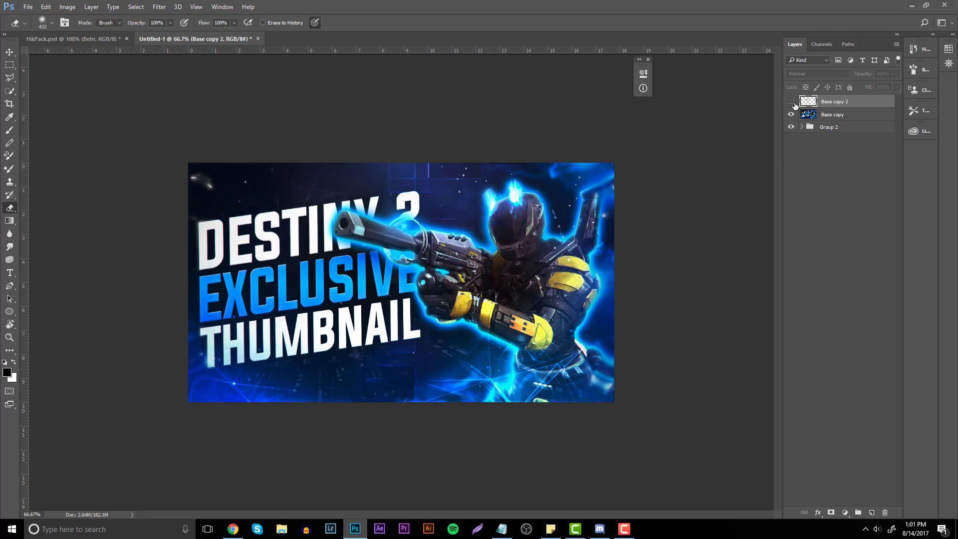
Step: Merge Base copy 2 with Base copy and check the thumbnail at a small size
left_click(830, 115, "shift")
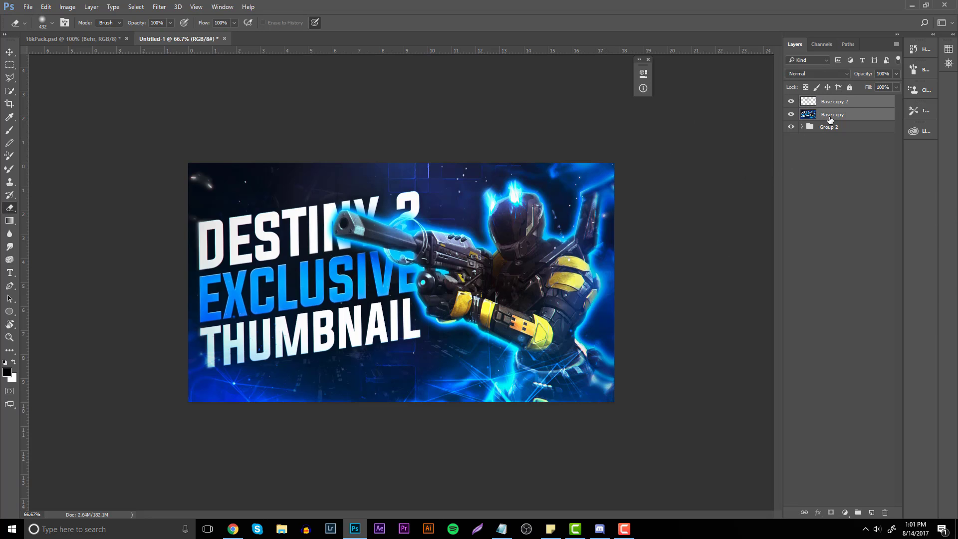
key("ctrl+e")
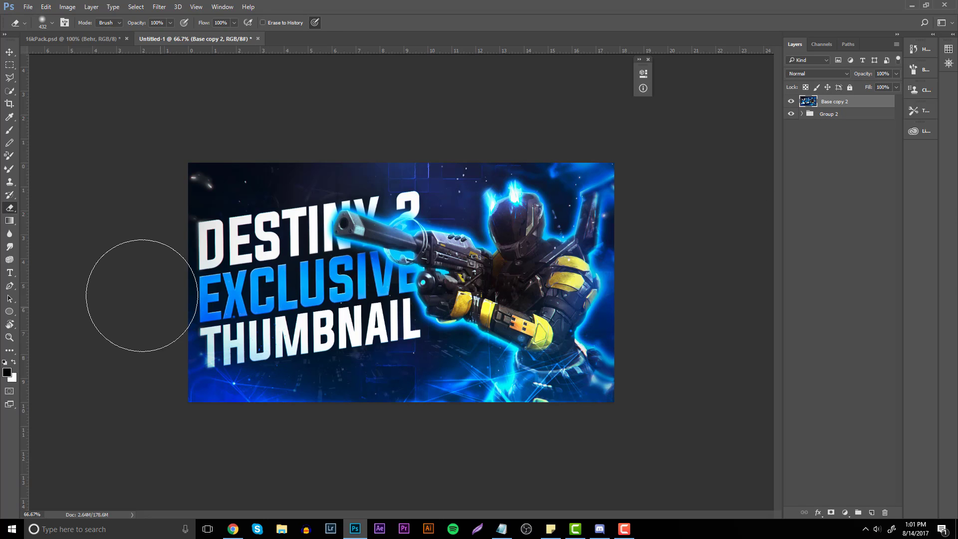
left_click(15, 336)
scroll(368, 247, "down", 4)
scroll(368, 247, "up", 3)
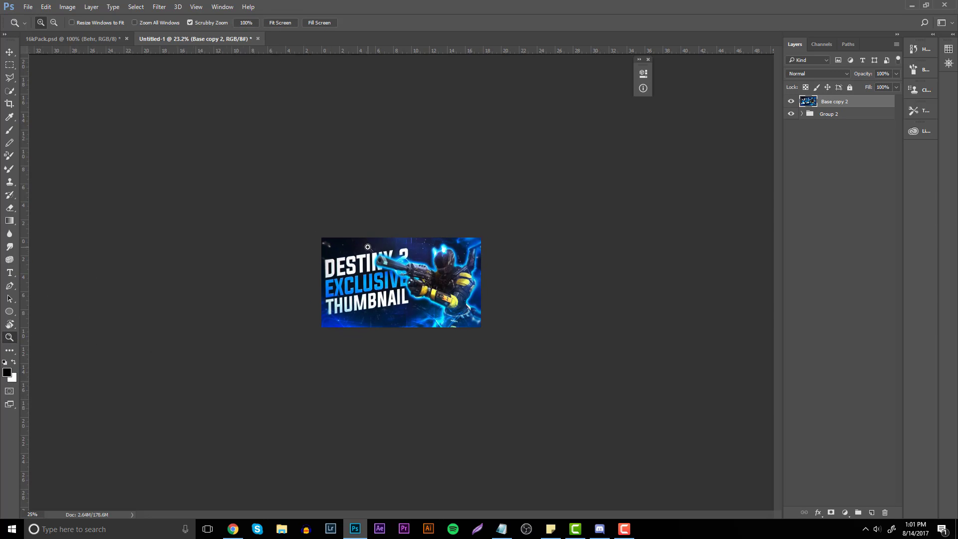
scroll(367, 247, "up", 1)
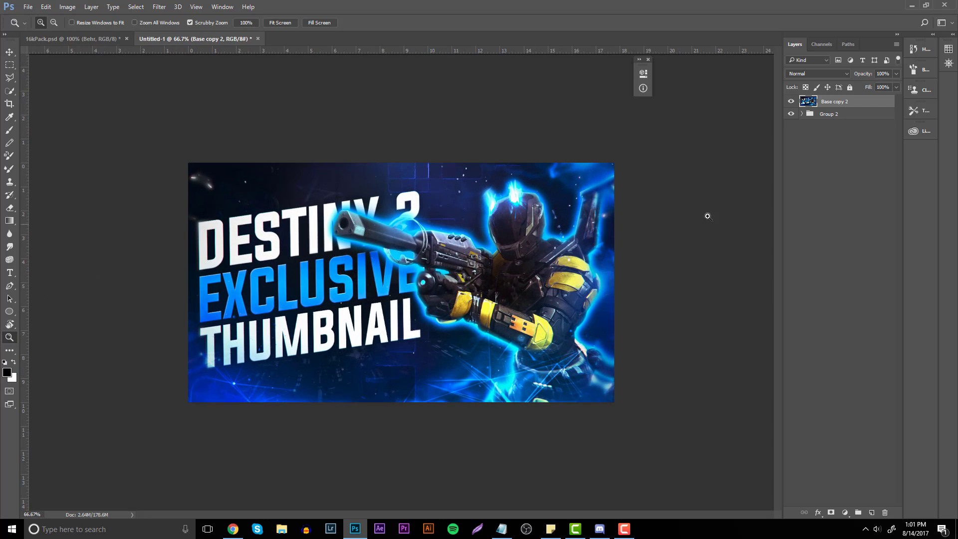
Step: Open the Save for Web (Legacy) export for the finished thumbnail
left_click(28, 6)
mouse_move(82, 150)
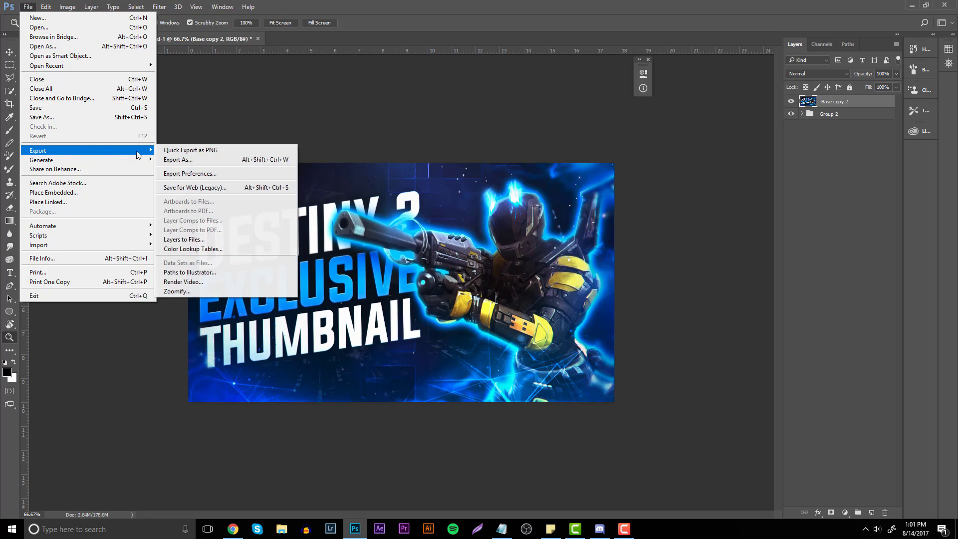
left_click(210, 187)
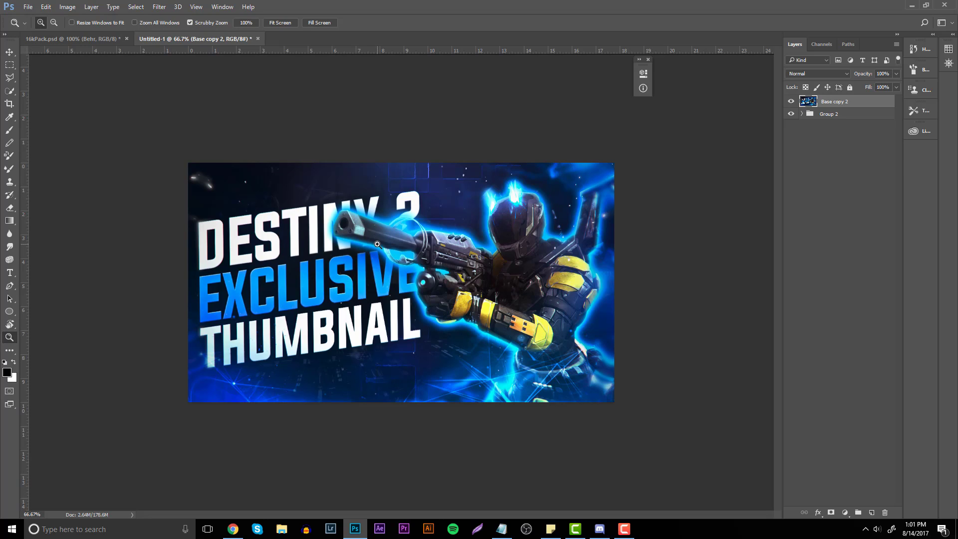
Step: Open Destiny_Thumbnail.psd, examine the earlier Destiny 2 thumbnail, and return to the Untitled-1 document
left_click(28, 6)
left_click(43, 30)
double_click(105, 84)
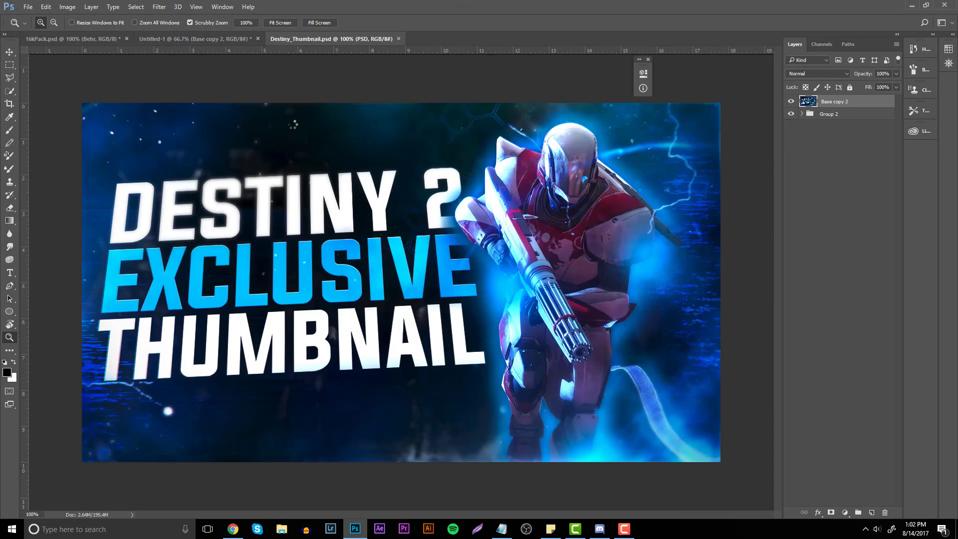
left_click(445, 360)
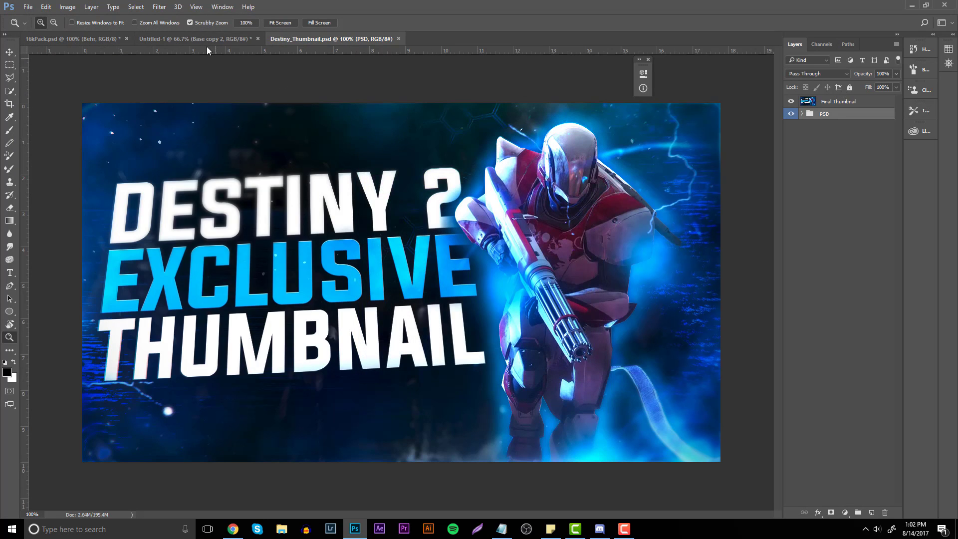
left_click(203, 39)
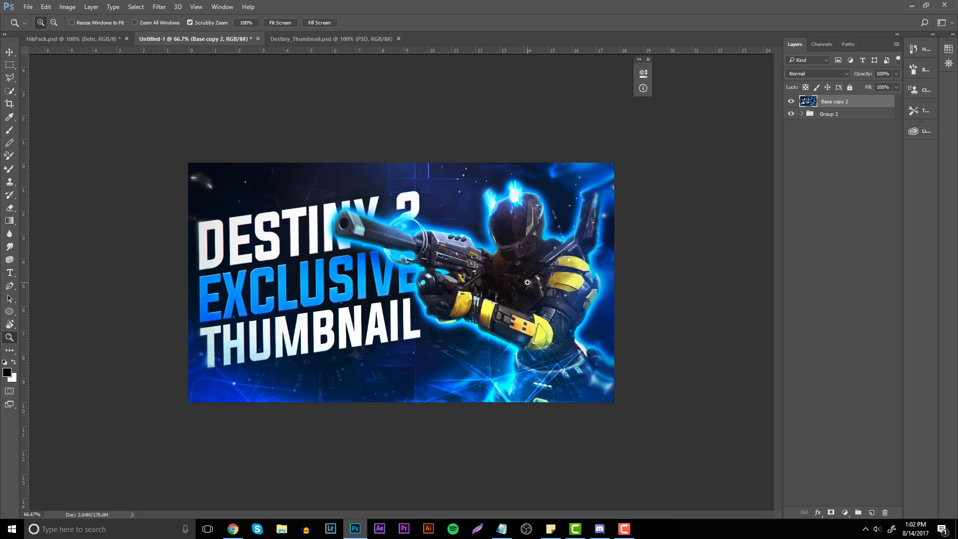
Step: Bring up the positivevibes design chat channel in Discord and return to Photoshop
left_click(599, 529)
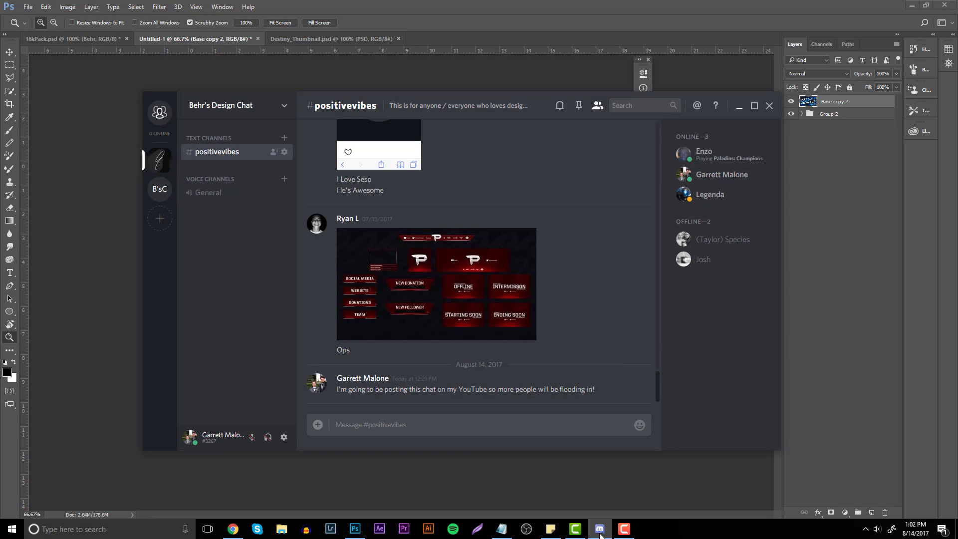
left_click(601, 536)
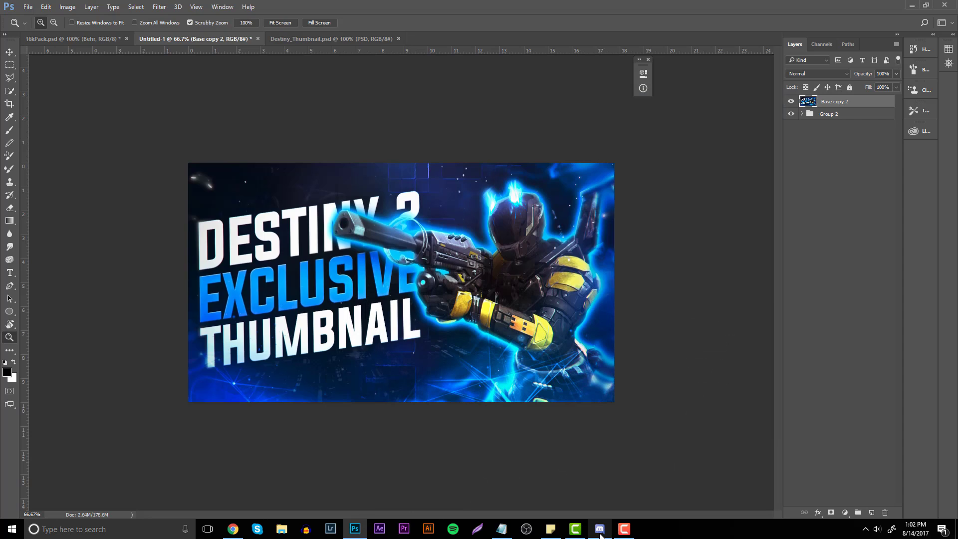